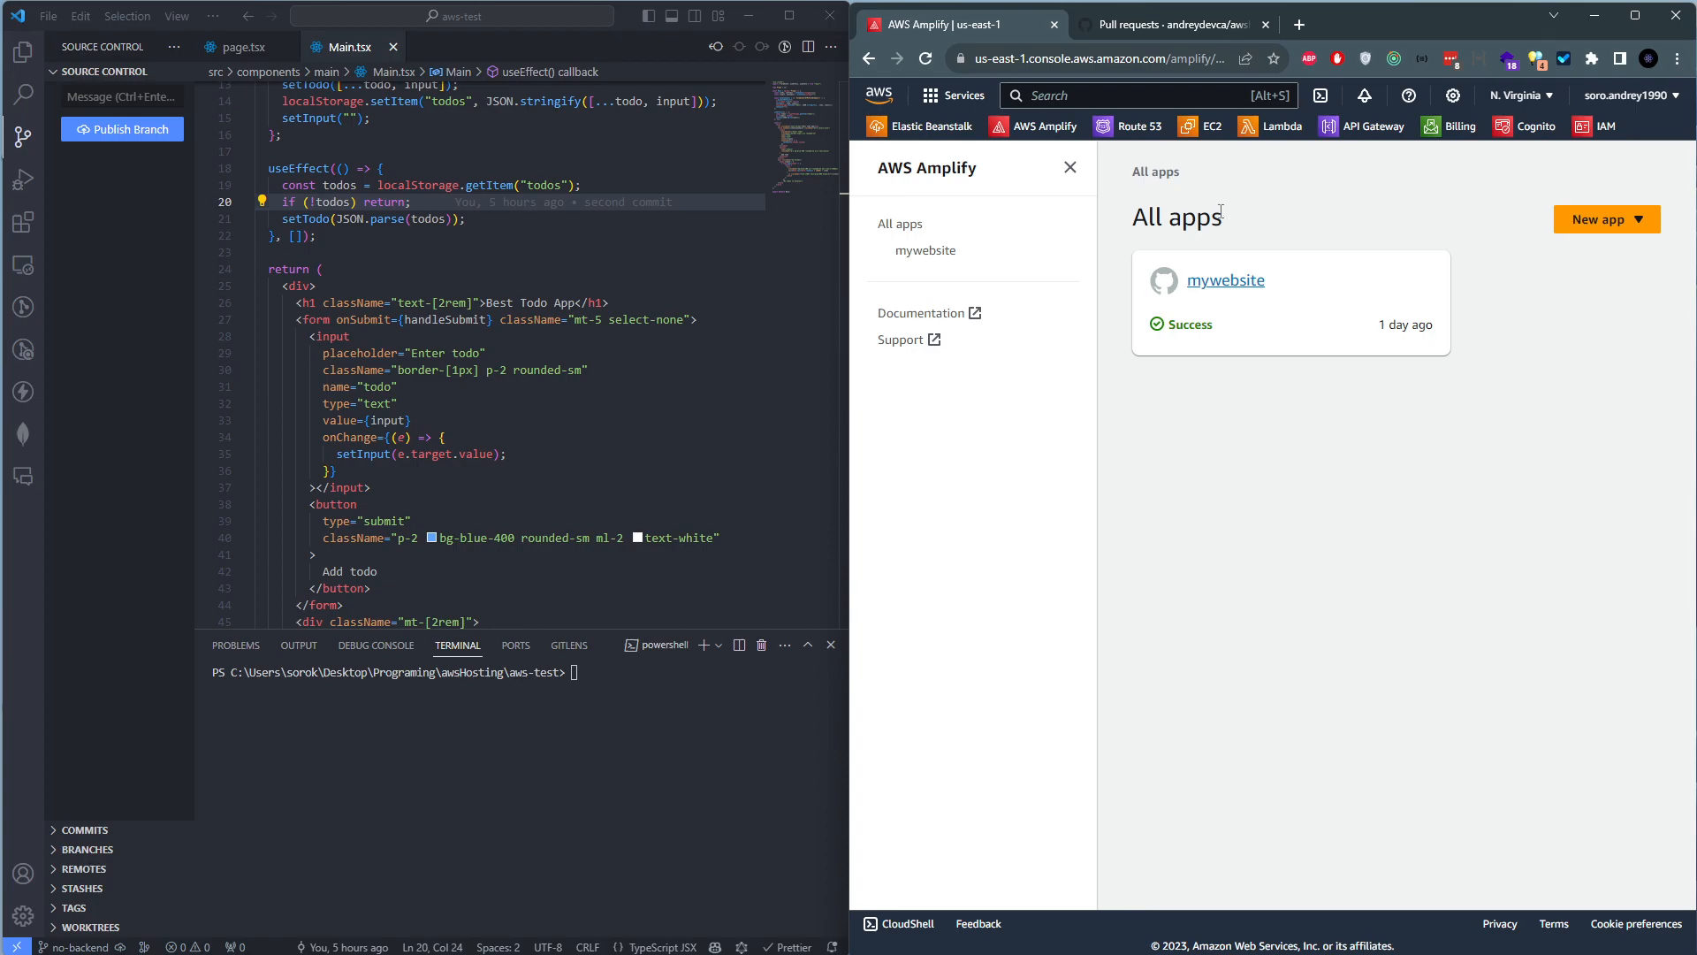
pyautogui.click(1147, 181)
pyautogui.click(1221, 216)
pyautogui.click(1124, 215)
pyautogui.moveTo(1123, 214); pyautogui.dragTo(1272, 302)
pyautogui.click(1267, 307)
pyautogui.click(1274, 157)
pyautogui.moveTo(1133, 218); pyautogui.dragTo(1237, 220)
pyautogui.click(1215, 225)
pyautogui.click(1138, 200)
# Reduce the height of the terminal panel so more of the Main.tsx code fits above it
pyautogui.moveTo(591, 635); pyautogui.dragTo(591, 774)
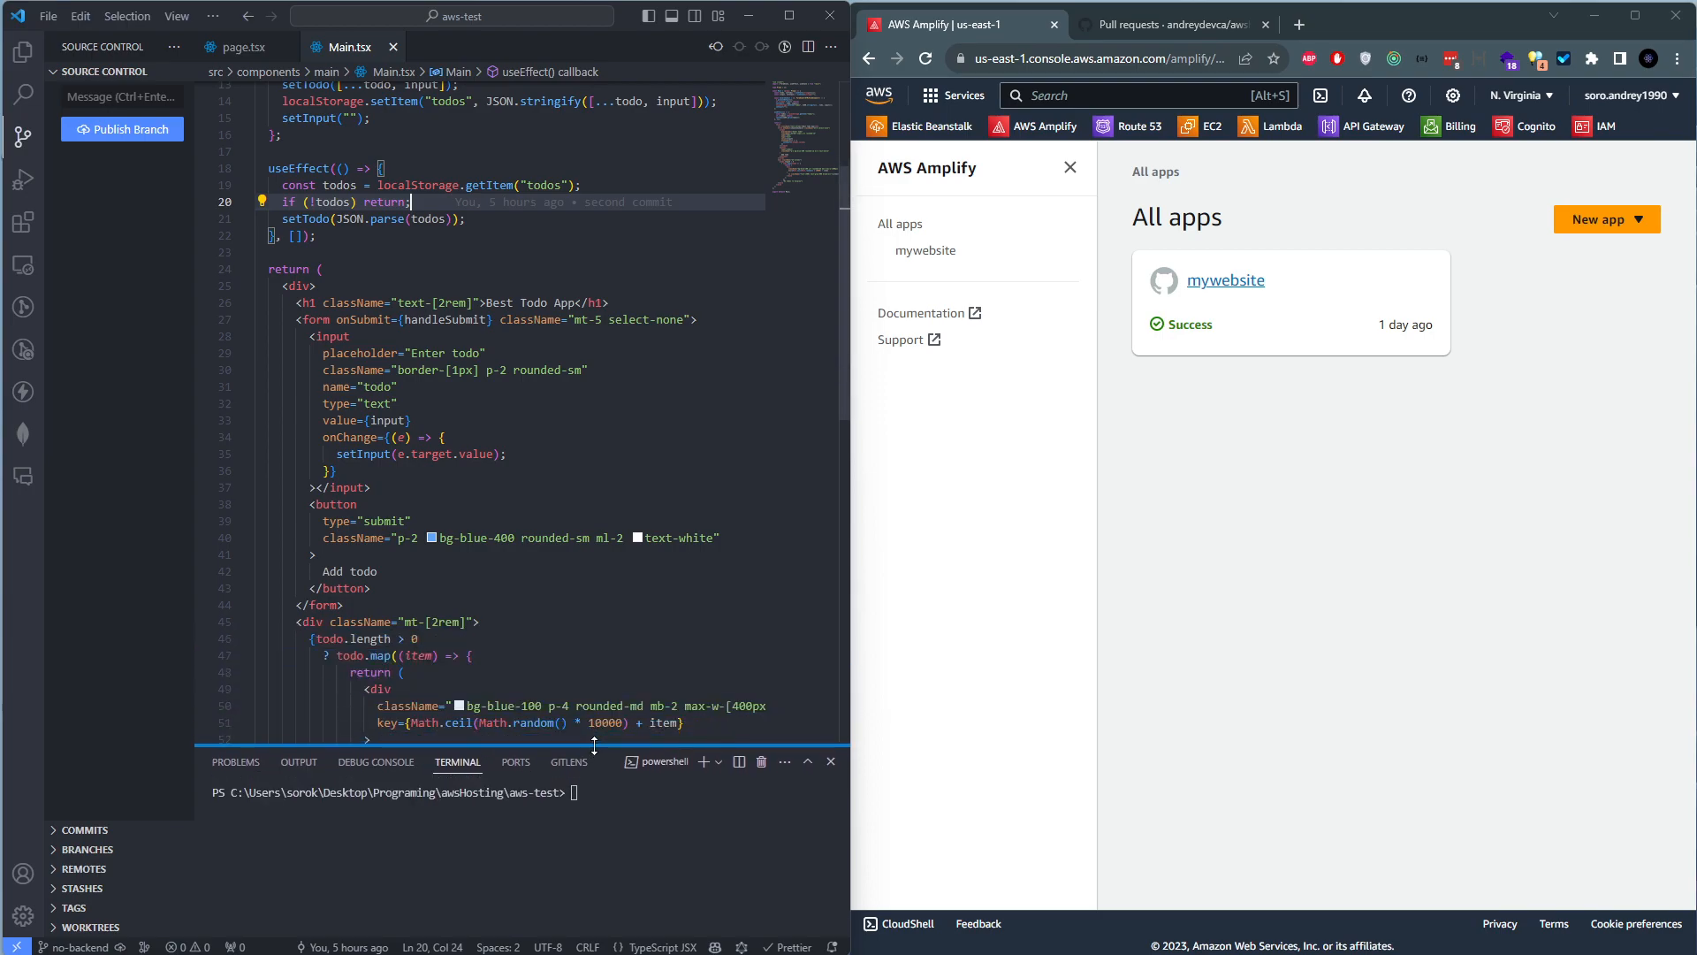
pyautogui.click(1200, 553)
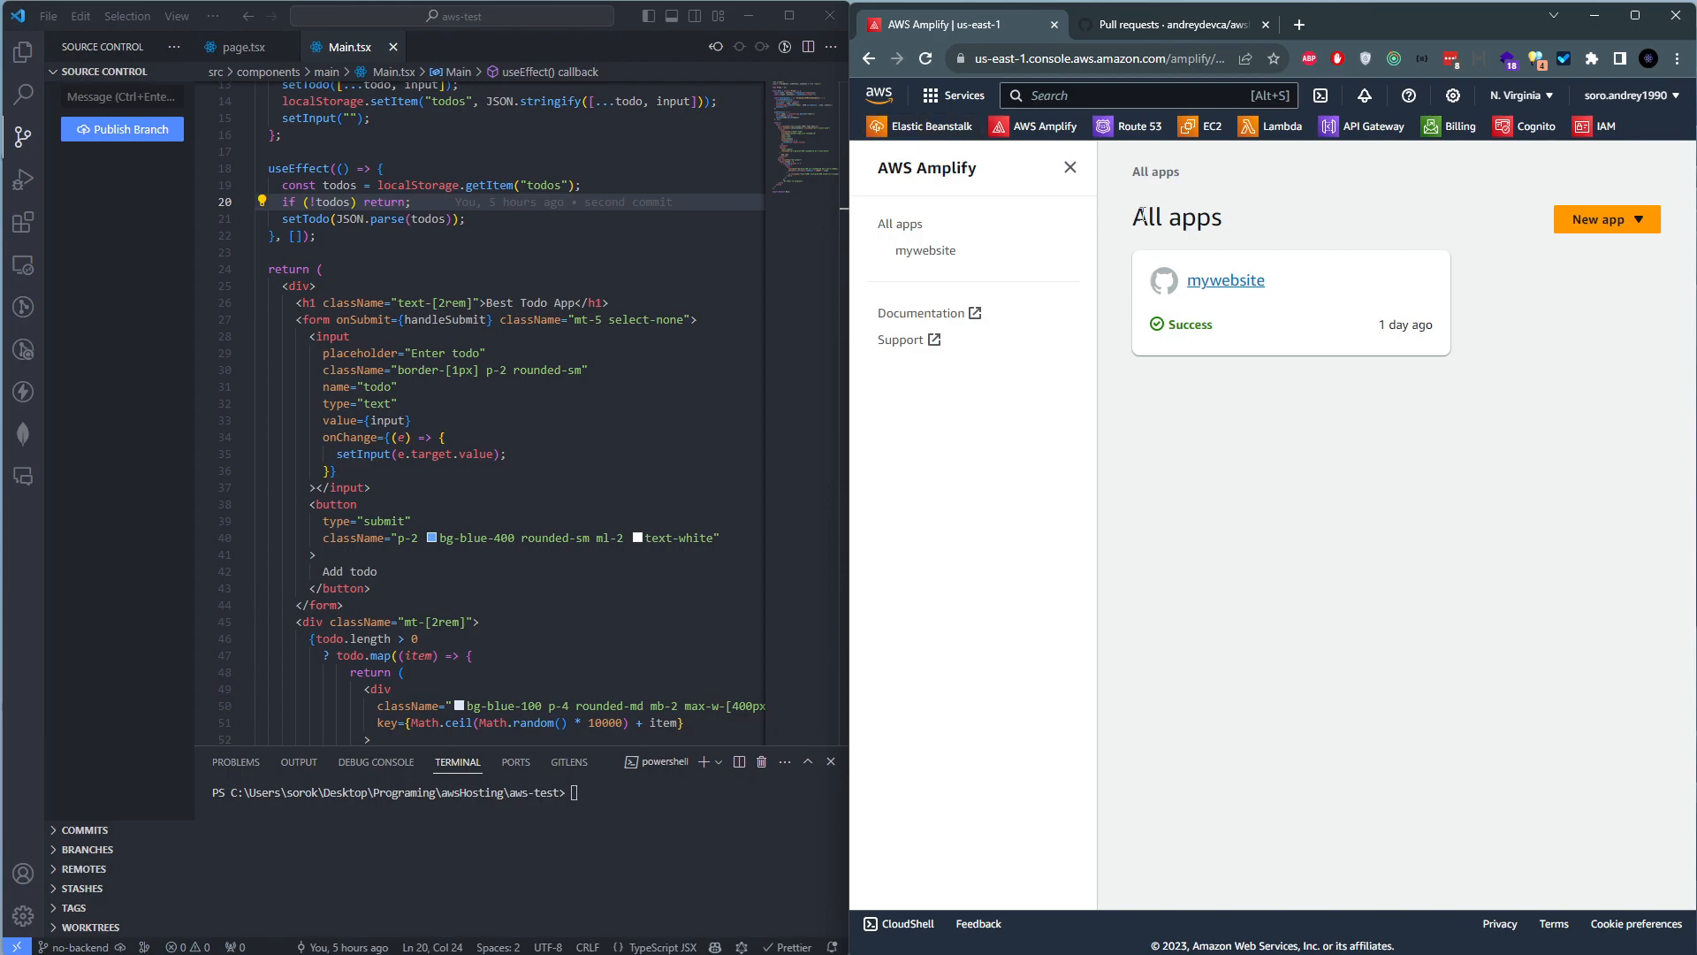
pyautogui.click(713, 336)
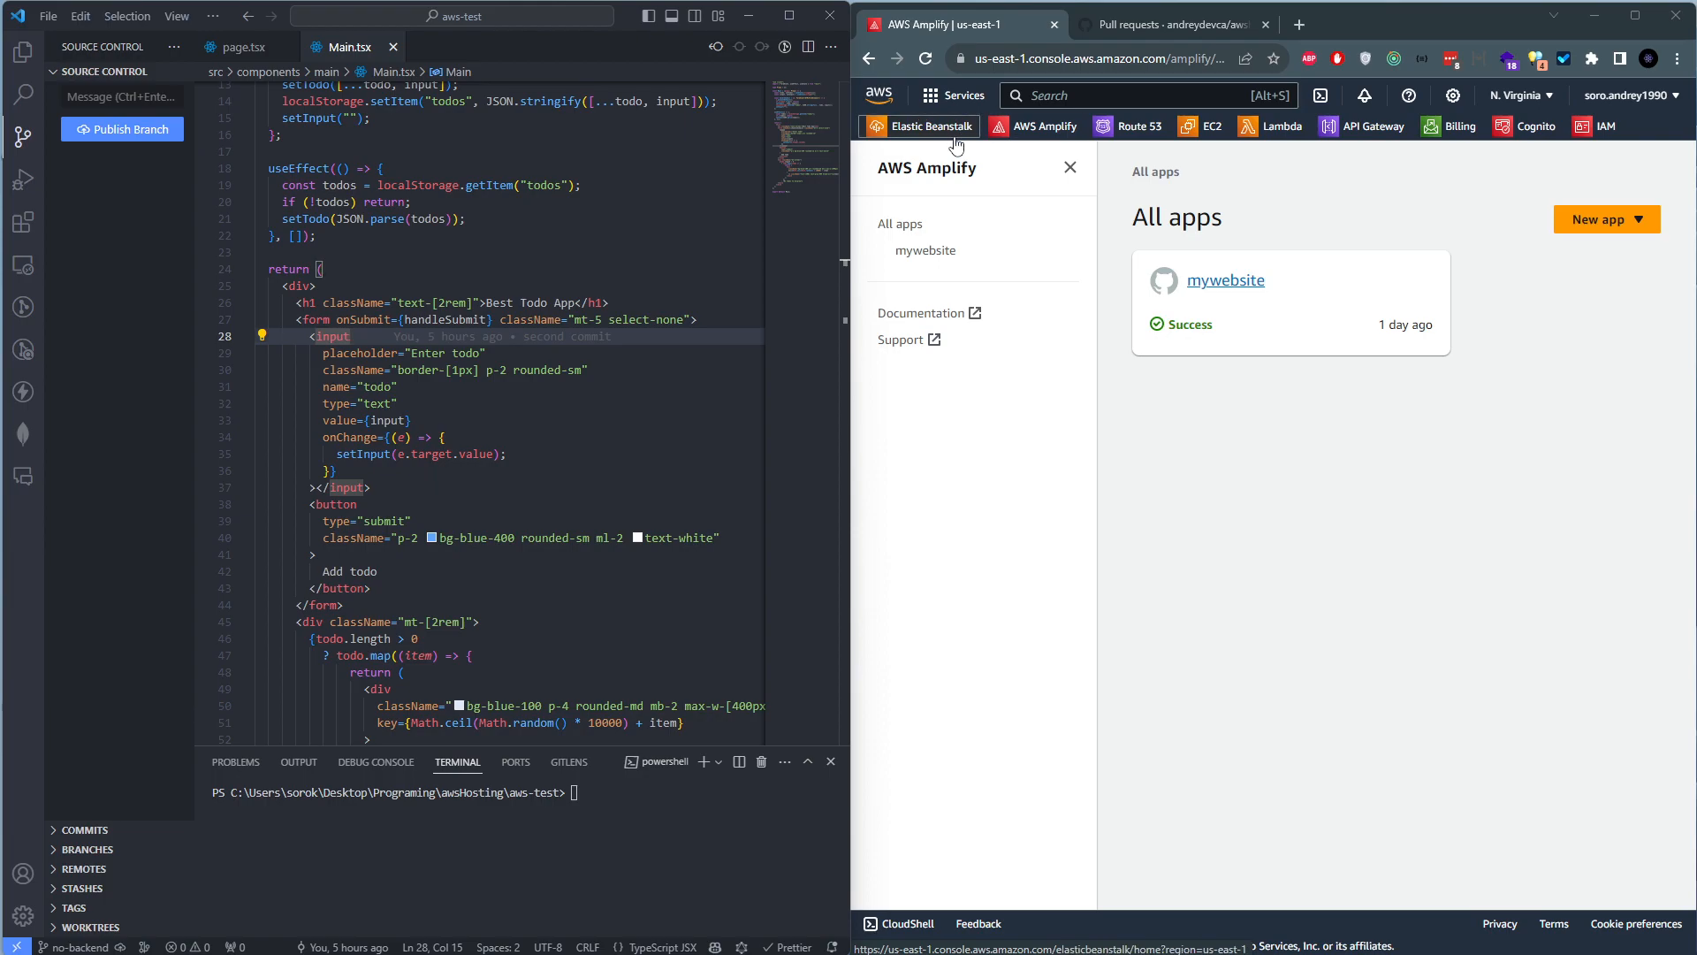
pyautogui.moveTo(1135, 174); pyautogui.dragTo(1173, 178)
pyautogui.click(1173, 177)
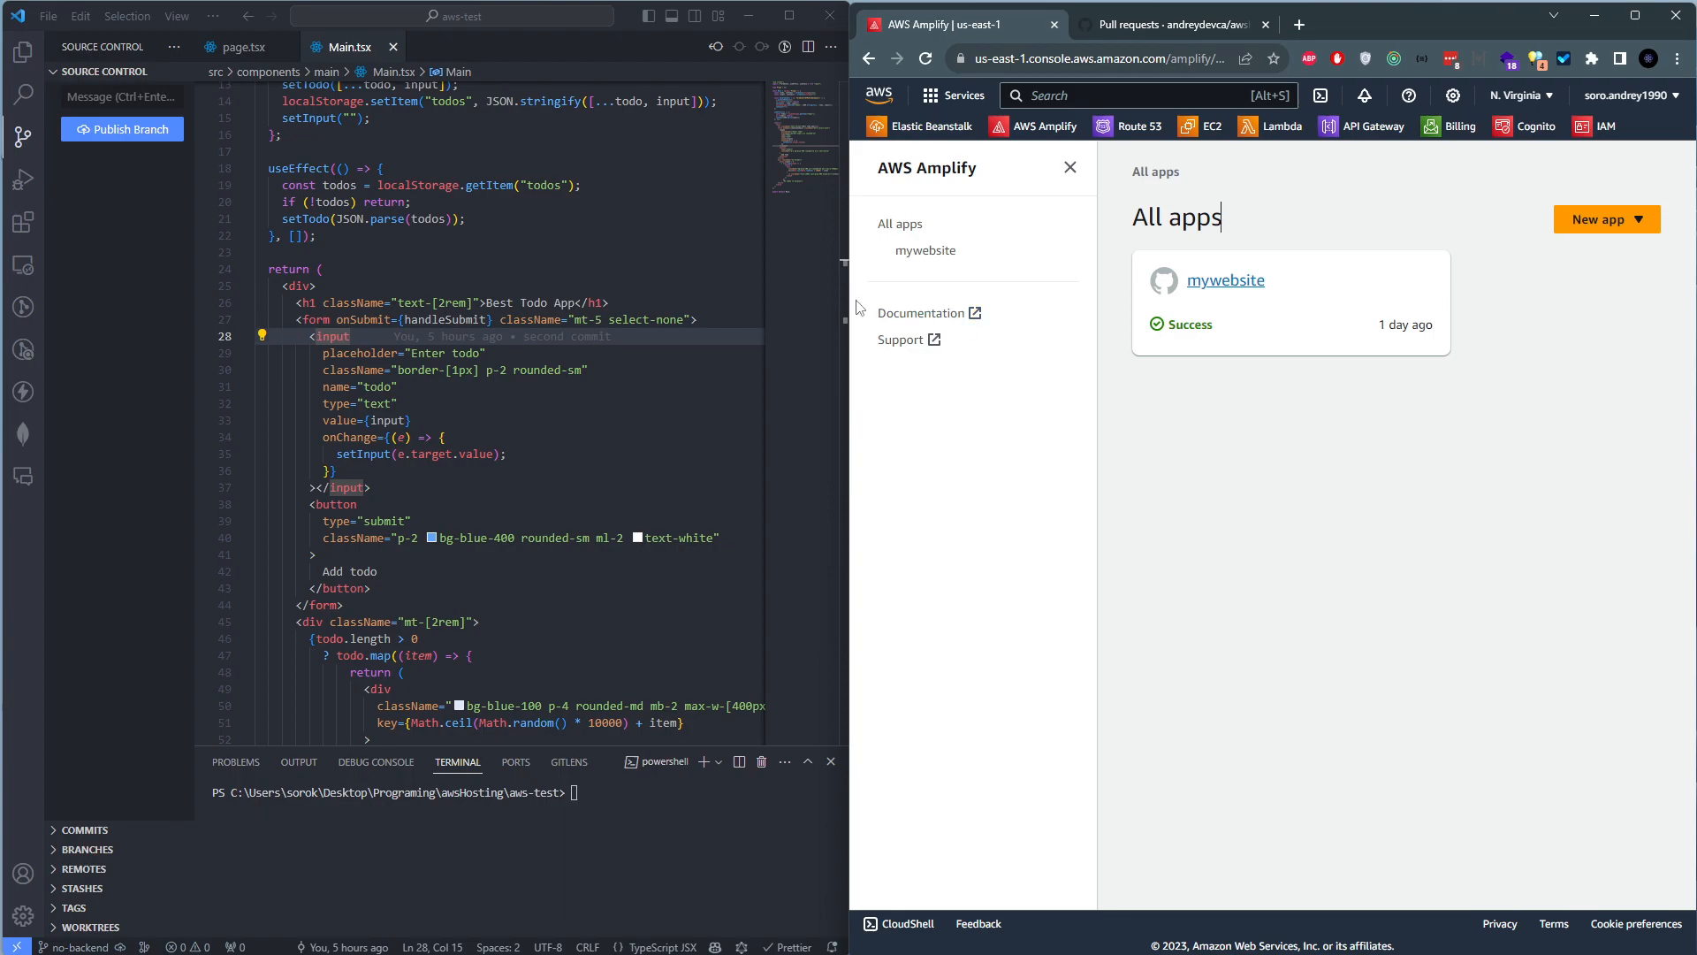
pyautogui.click(320, 268)
pyautogui.scroll(5, 459, 382)
# Show the project's file explorer and start the development server in the terminal with npm run dev
pyautogui.click(728, 835)
pyautogui.write('npm')
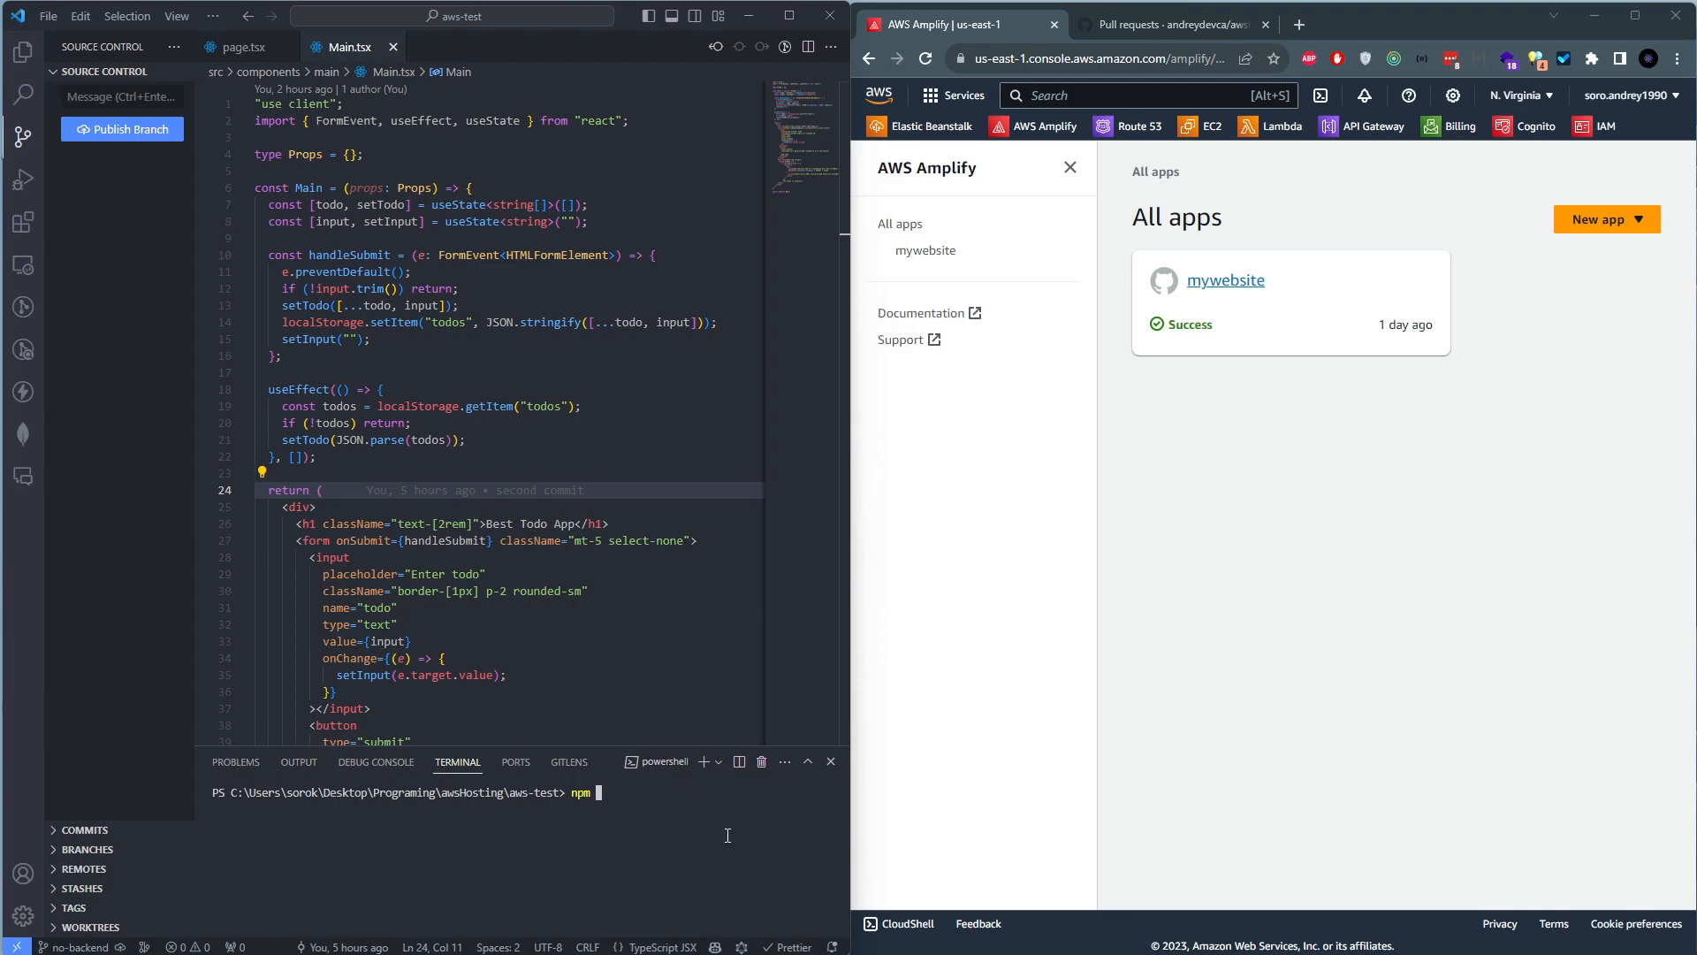
pyautogui.click(425, 507)
pyautogui.click(24, 53)
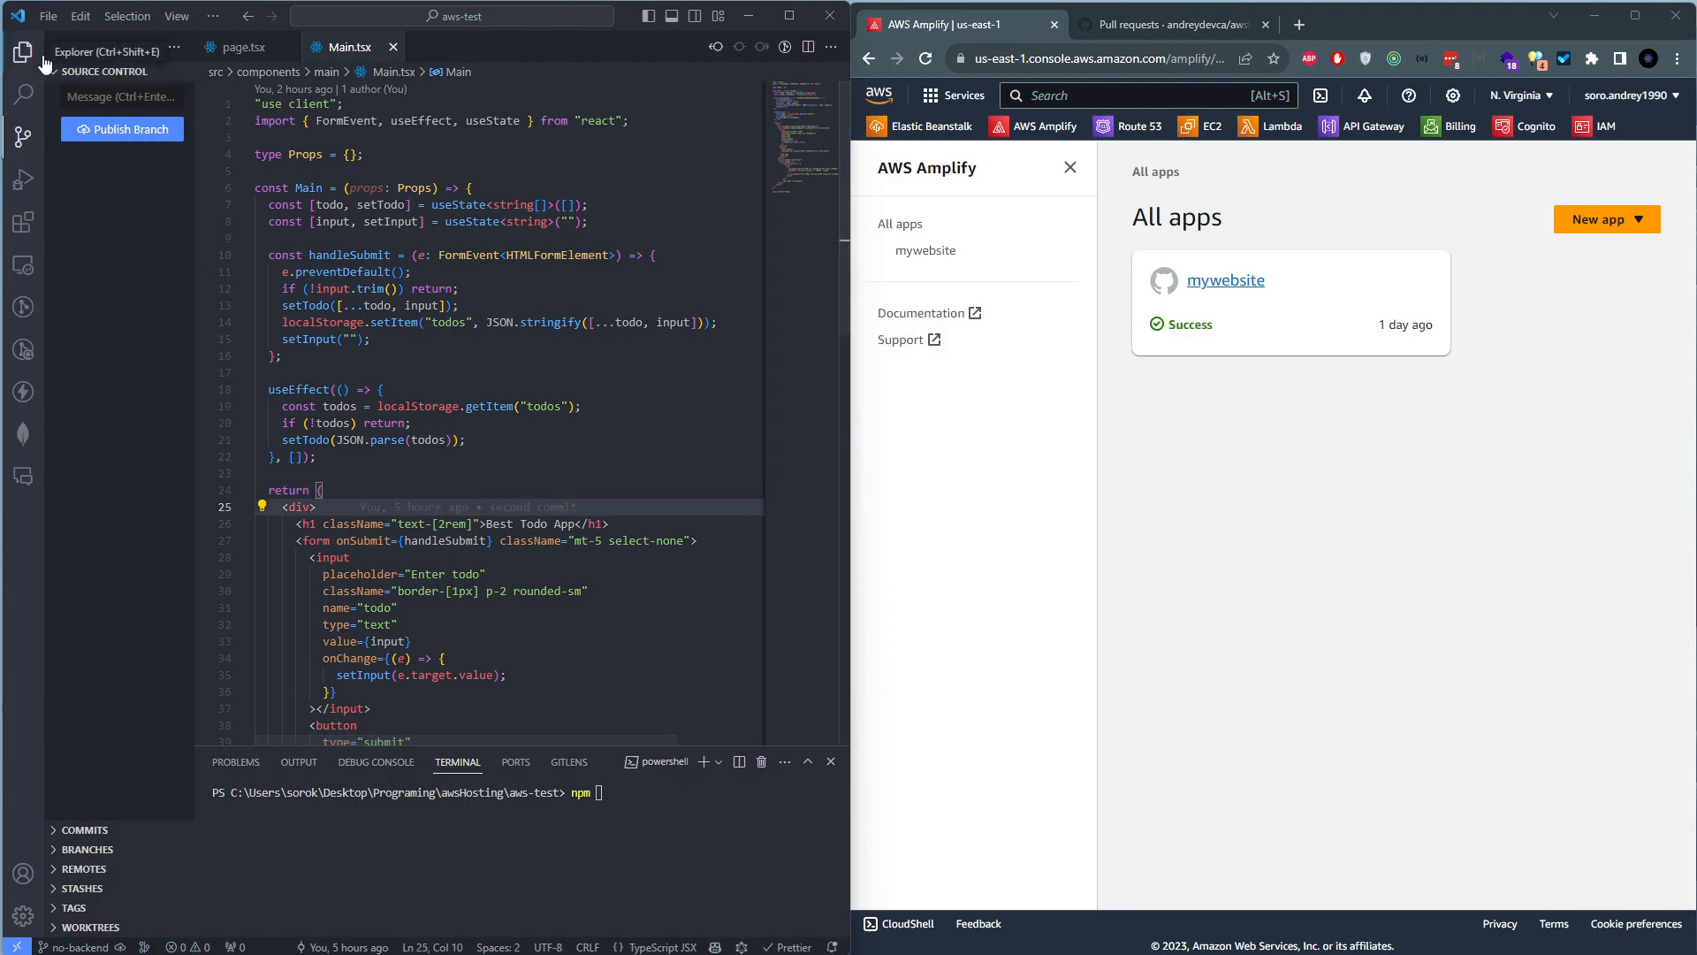
pyautogui.click(31, 62)
pyautogui.click(31, 62)
pyautogui.click(615, 833)
pyautogui.write('run dev')
pyautogui.press('Return')
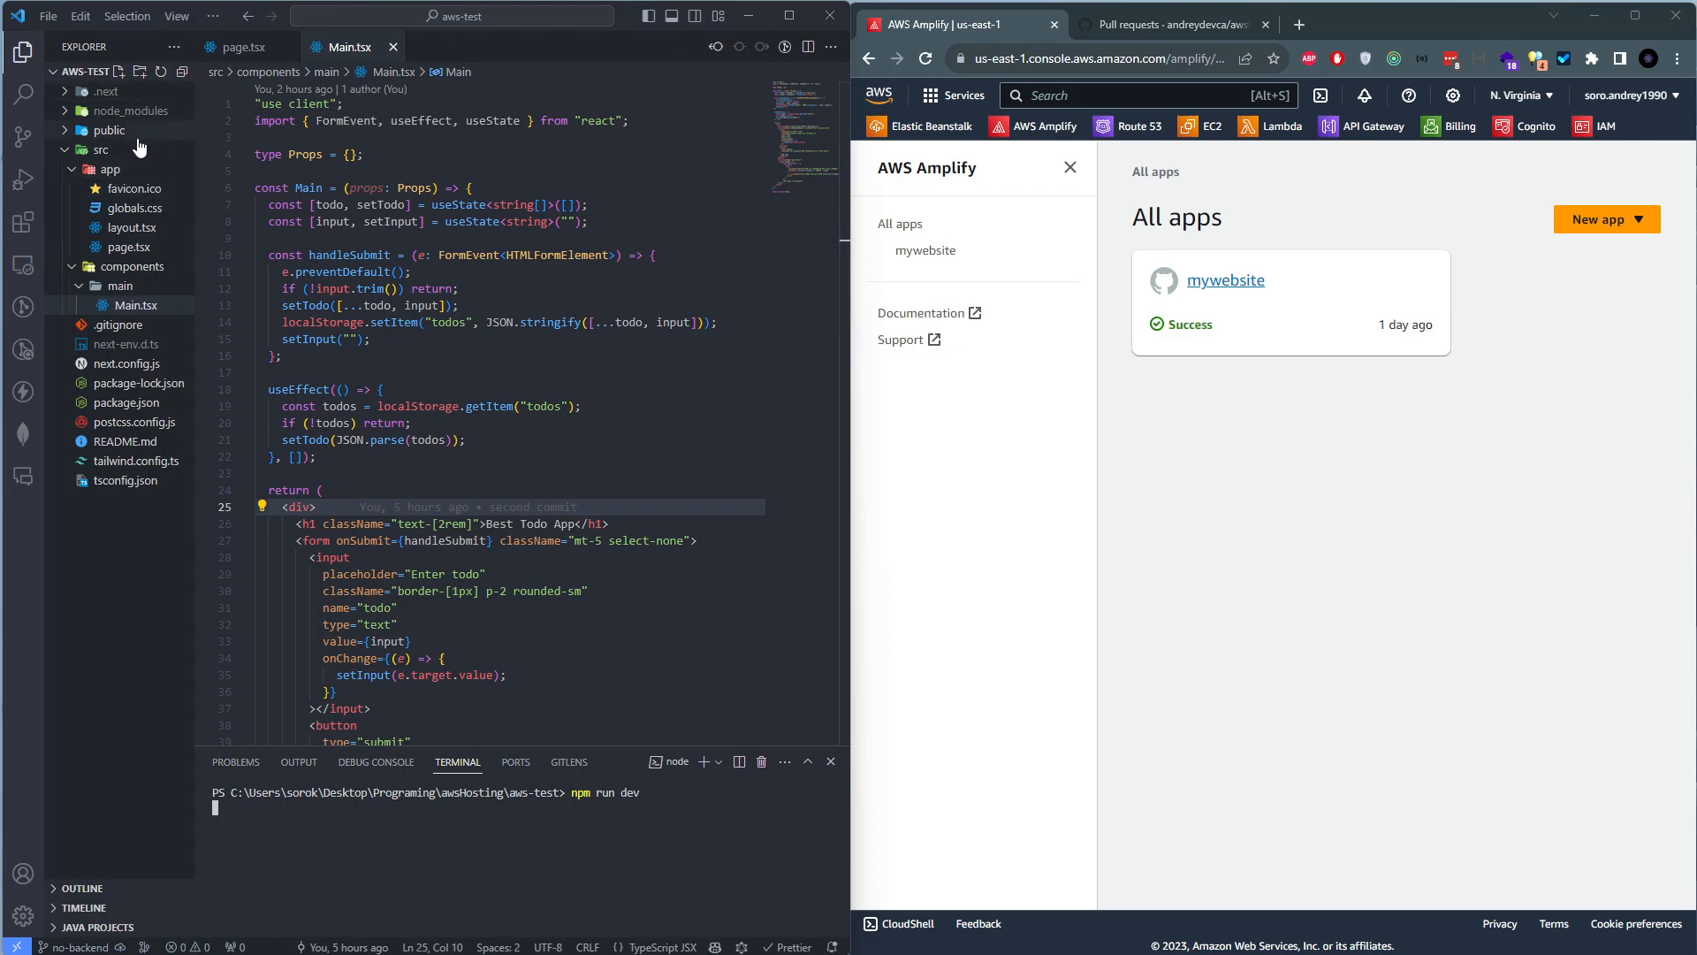
# Examine the handleSubmit function in Main.tsx, including how it saves todos to localStorage
pyautogui.moveTo(282, 322)
pyautogui.mouseDown()
pyautogui.moveTo(716, 323)
pyautogui.moveTo(271, 309)
pyautogui.mouseUp()
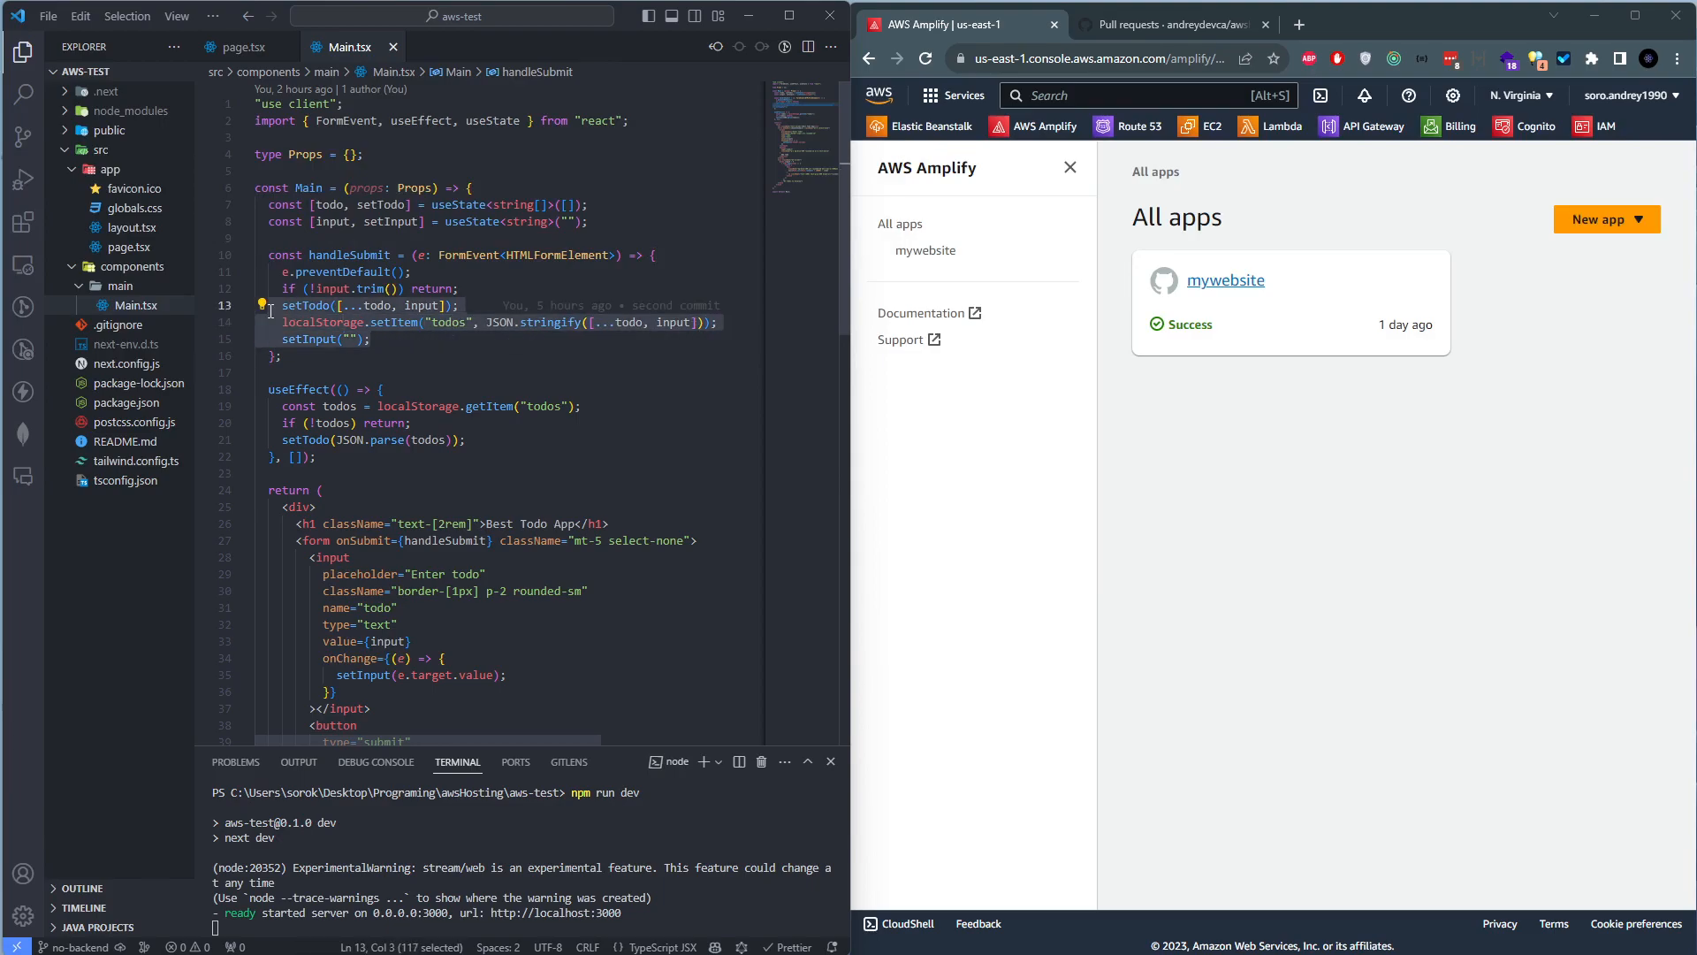
pyautogui.click(402, 342)
pyautogui.click(383, 322)
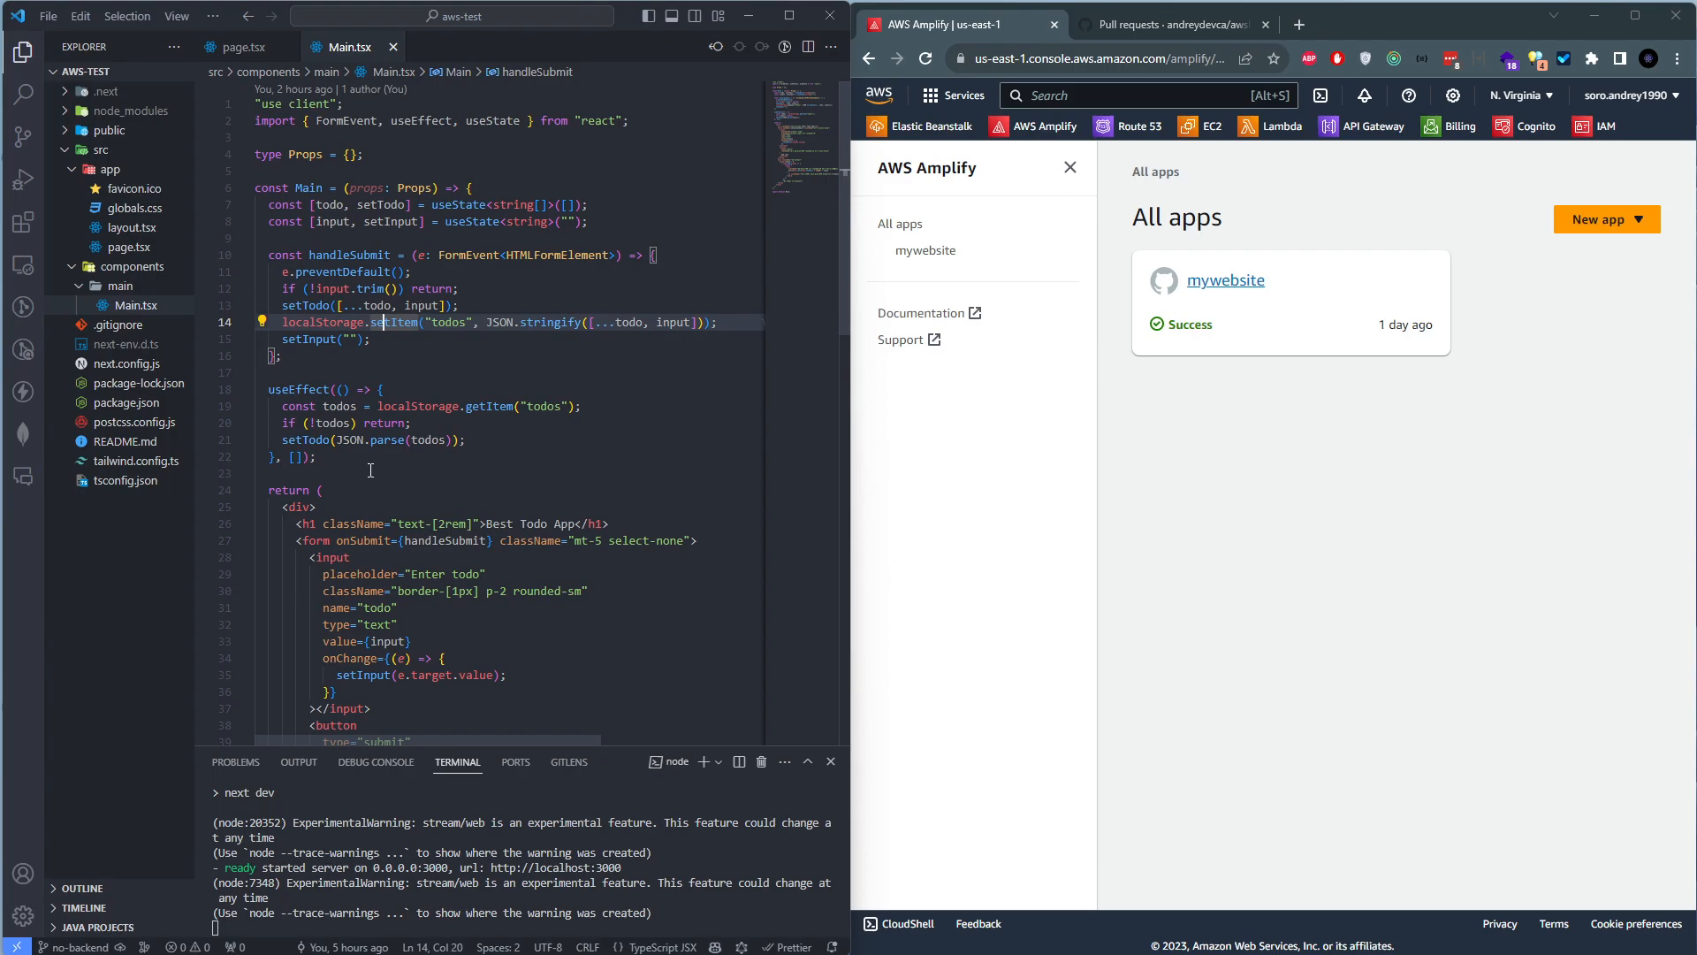
pyautogui.click(389, 342)
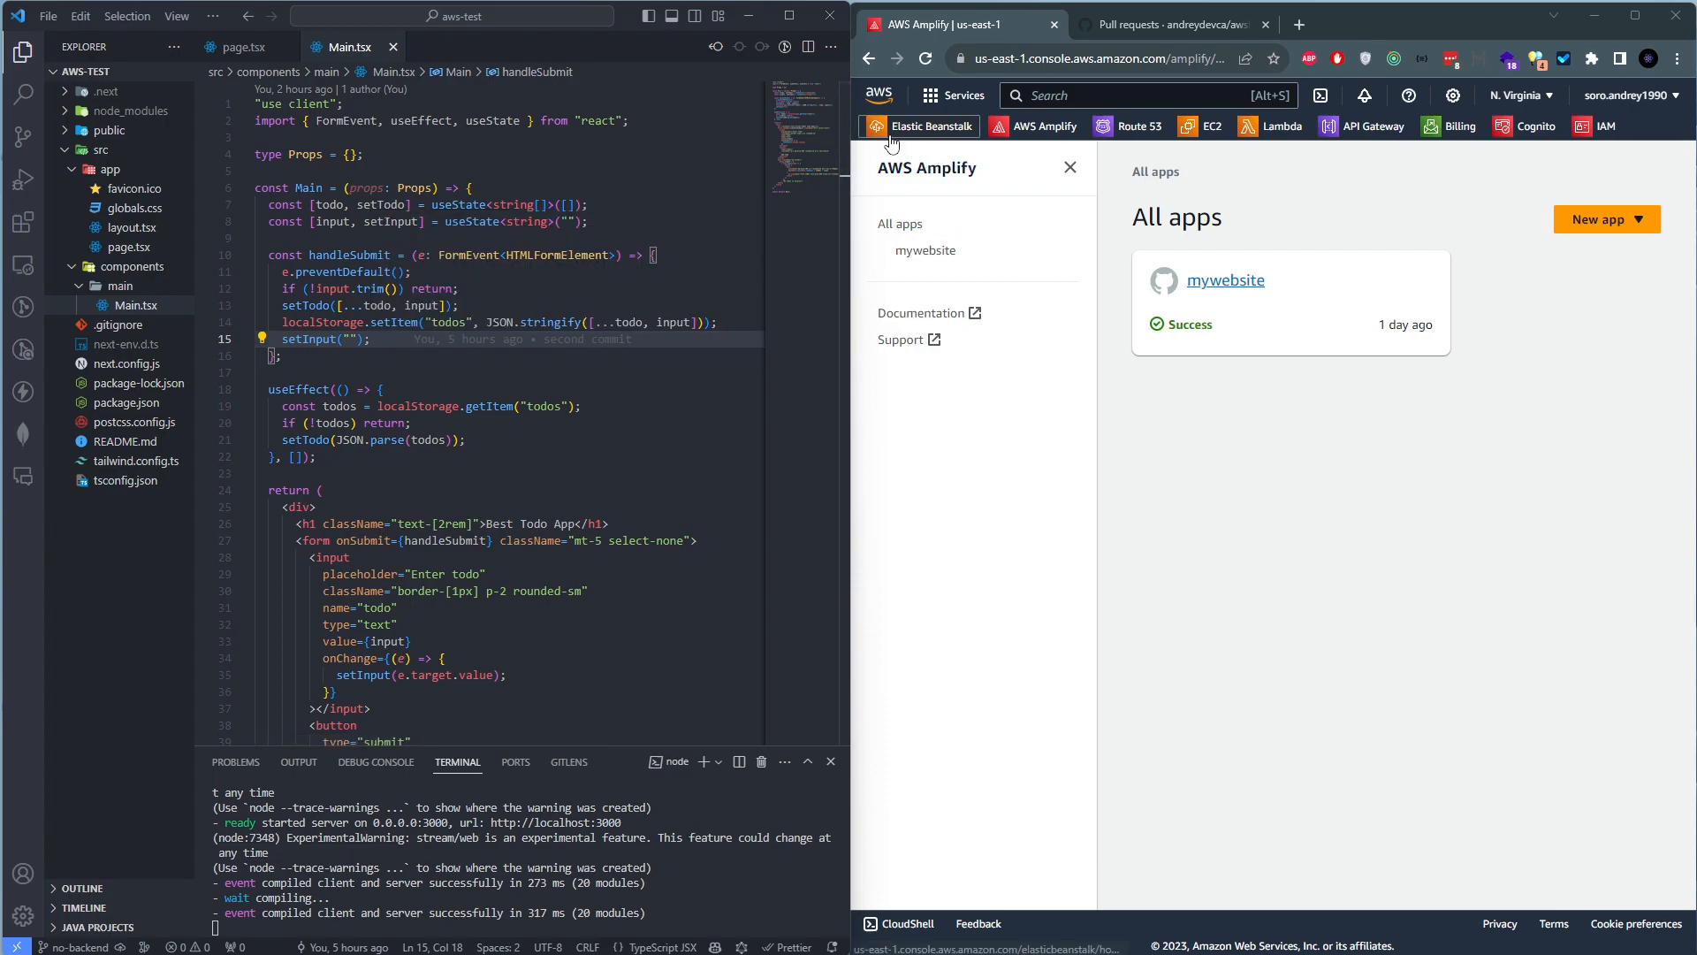
pyautogui.moveTo(283, 355); pyautogui.dragTo(255, 254)
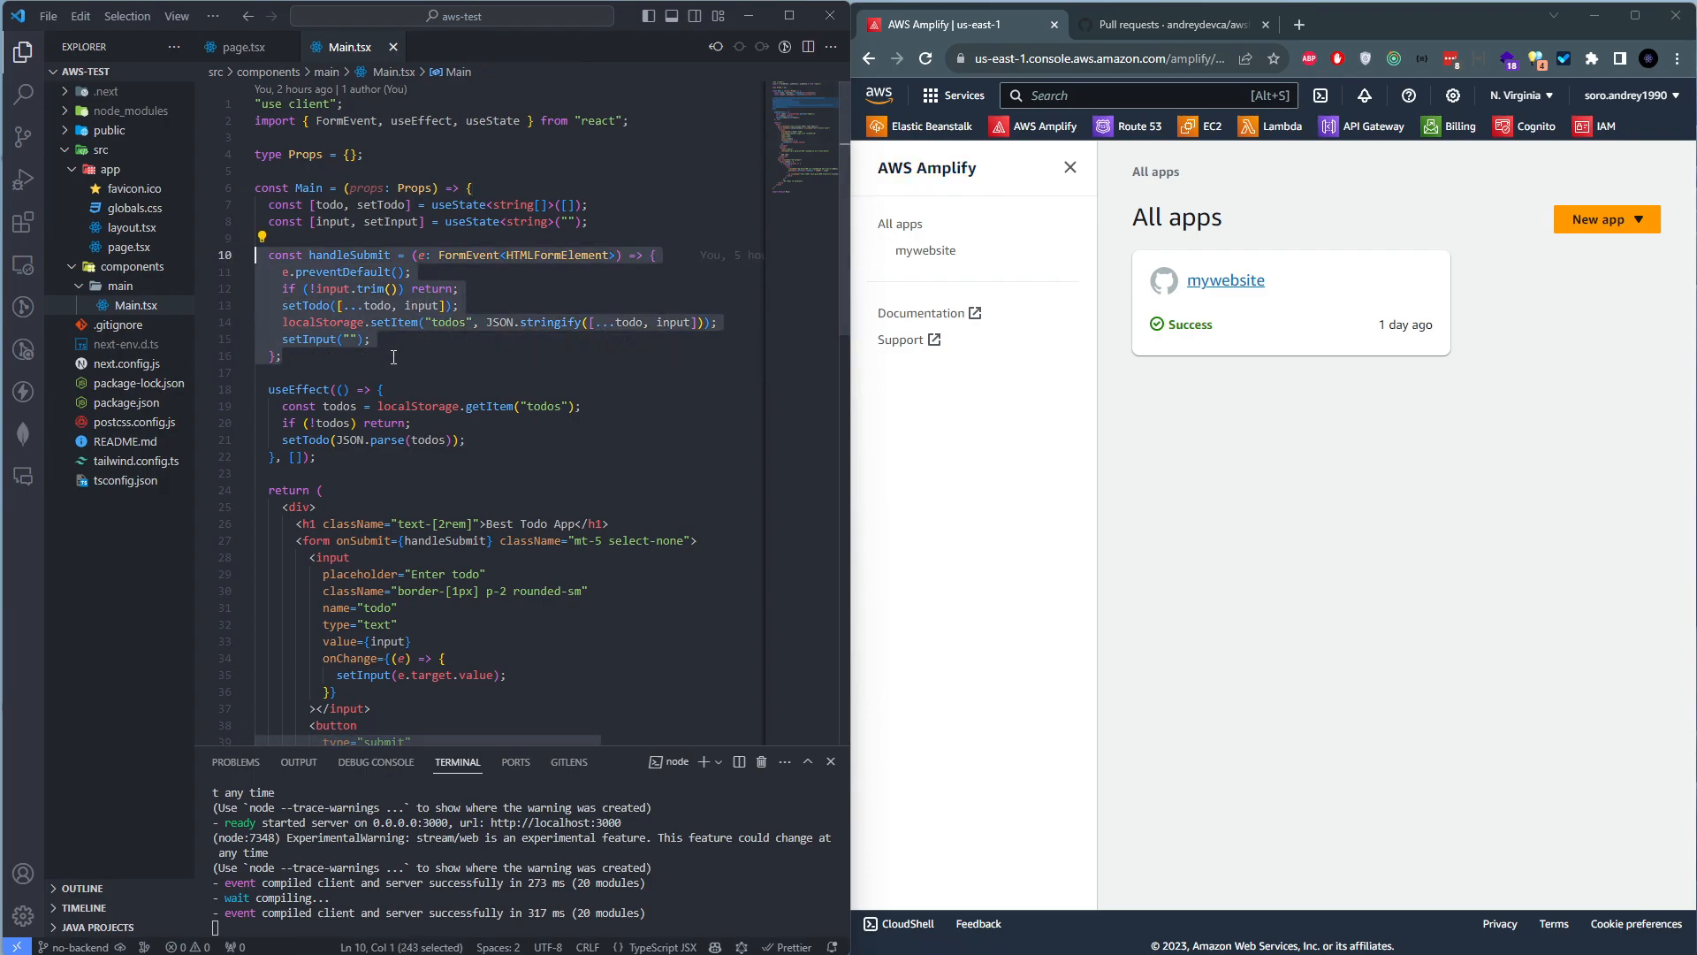
pyautogui.click(393, 357)
pyautogui.click(1202, 180)
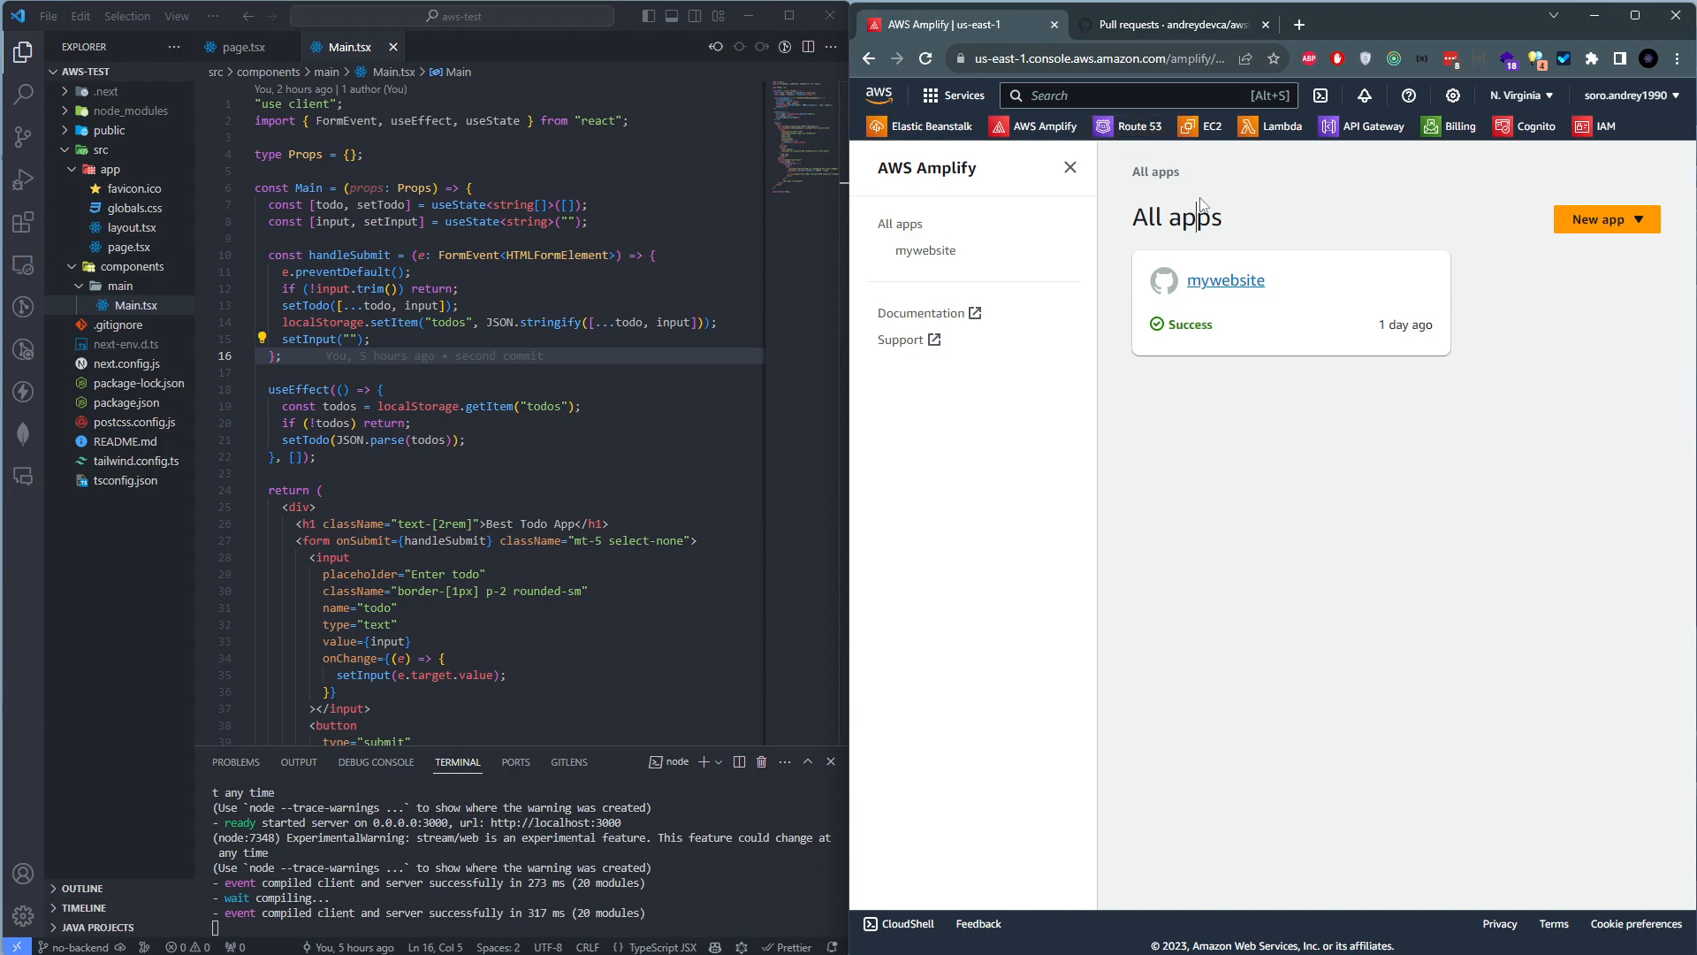
pyautogui.moveTo(1128, 170); pyautogui.dragTo(1214, 210)
pyautogui.click(1223, 217)
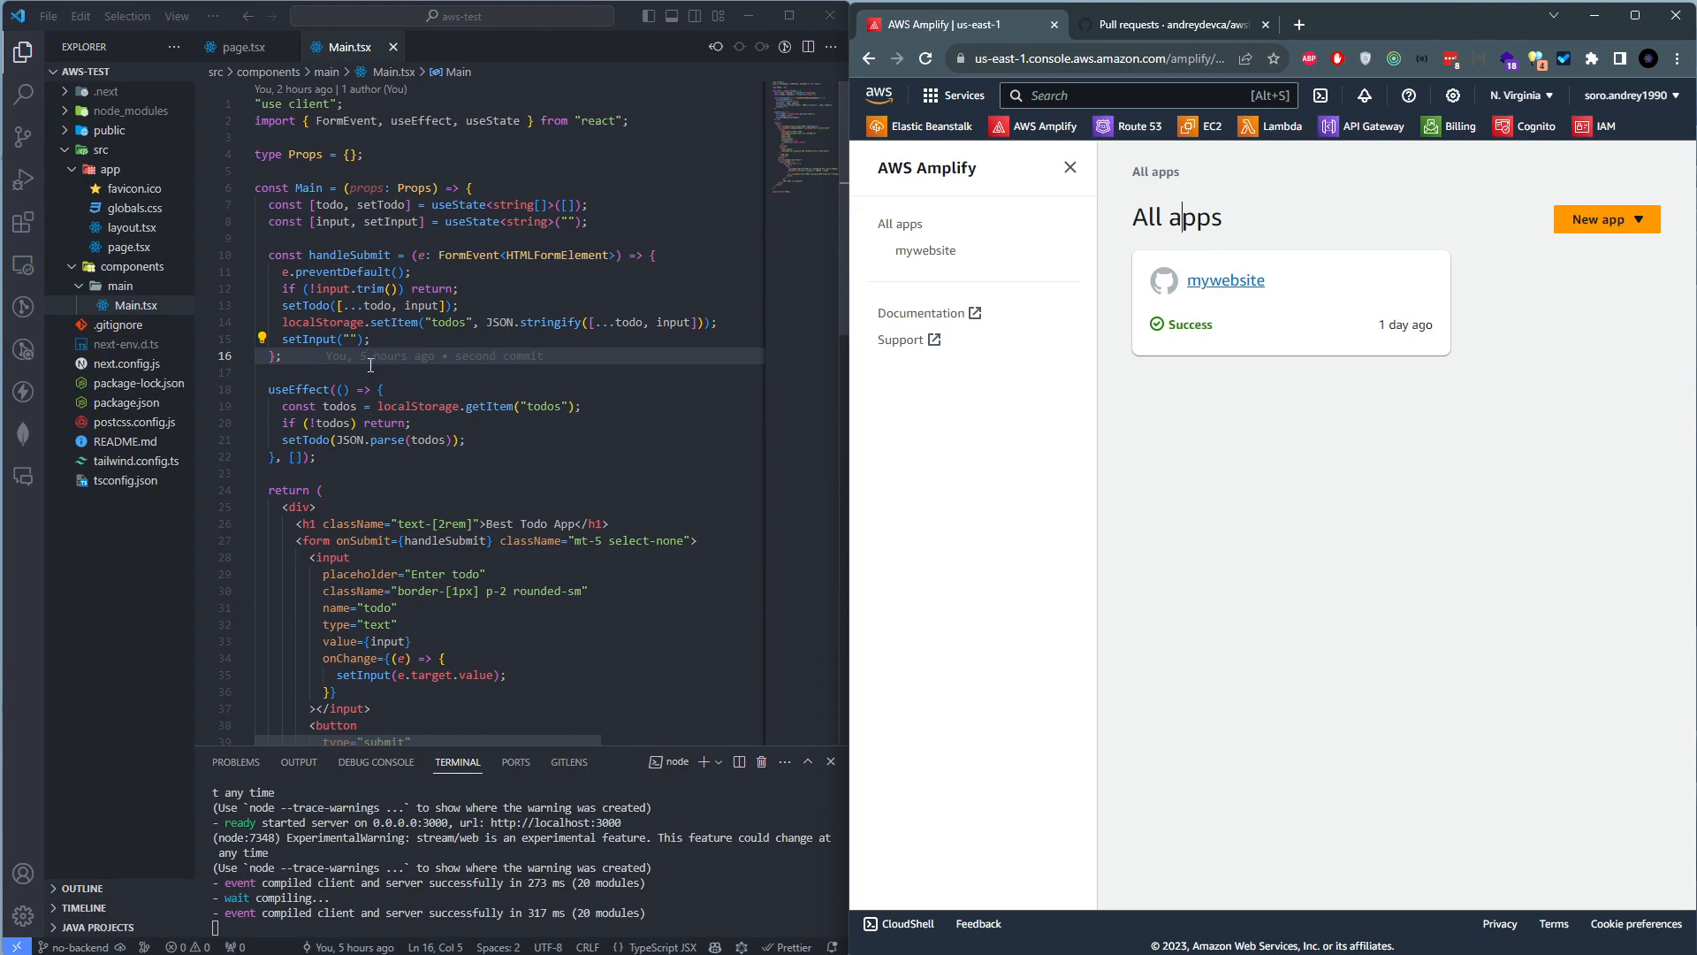
# Open the running app at localhost:3000 in the browser and make its tab the first one
pyautogui.keyDown('ctrl'); pyautogui.click(556, 822); pyautogui.keyUp('ctrl')
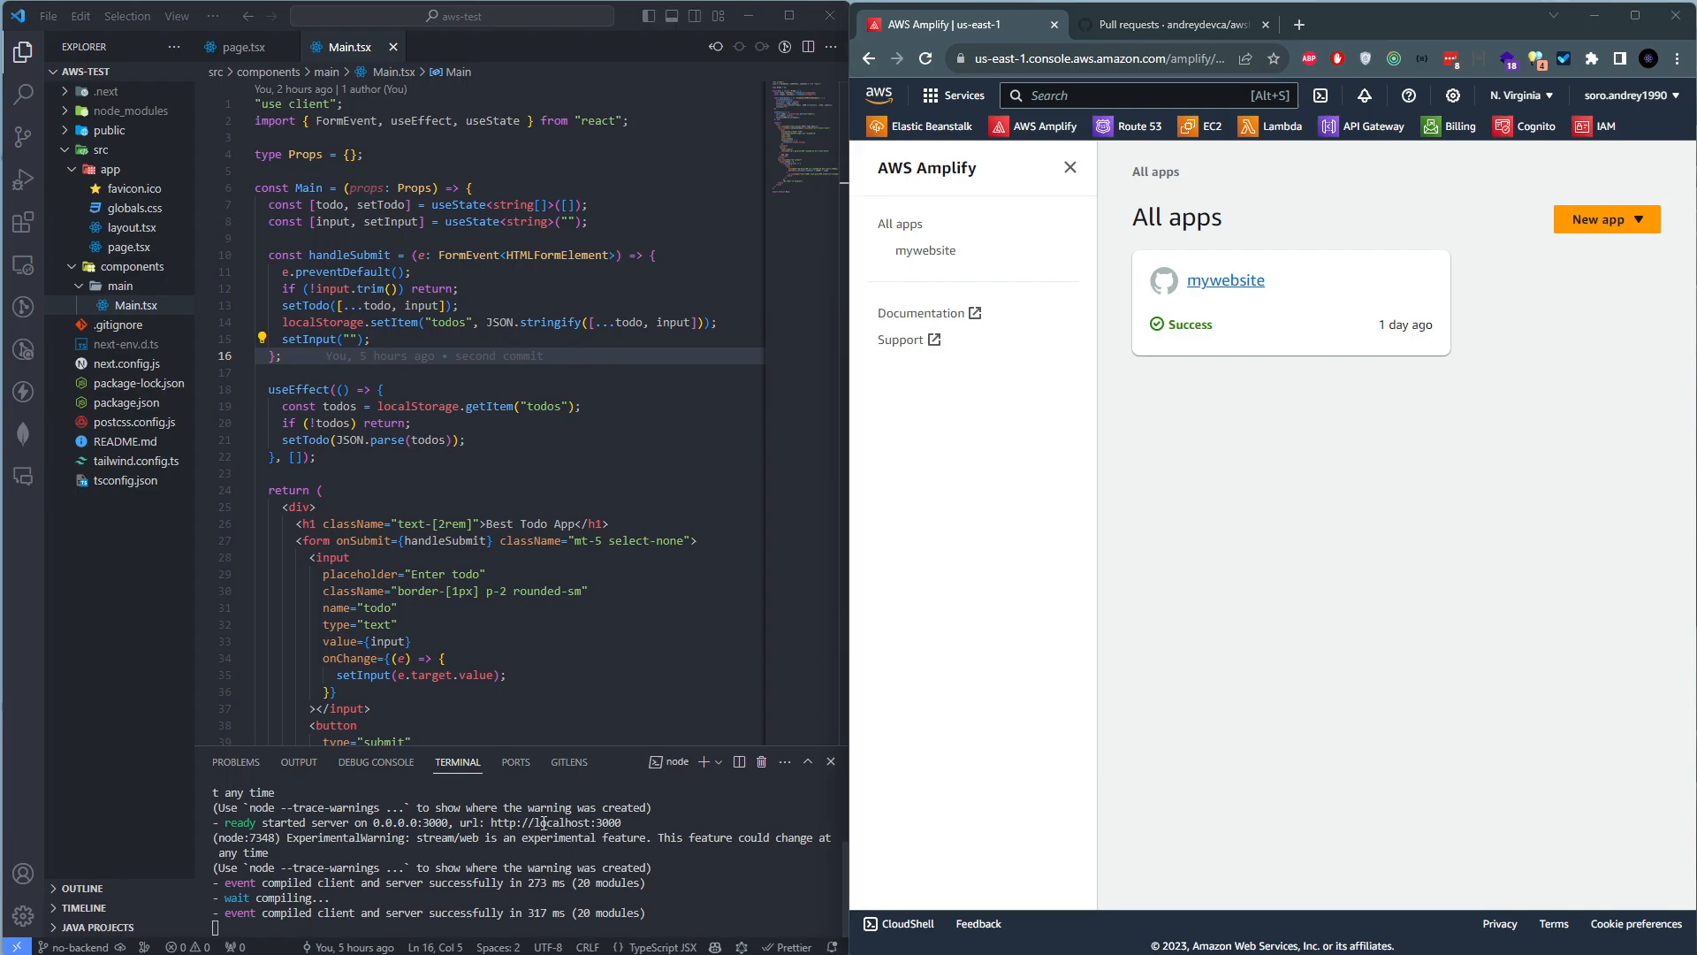
pyautogui.moveTo(1343, 24); pyautogui.dragTo(946, 24)
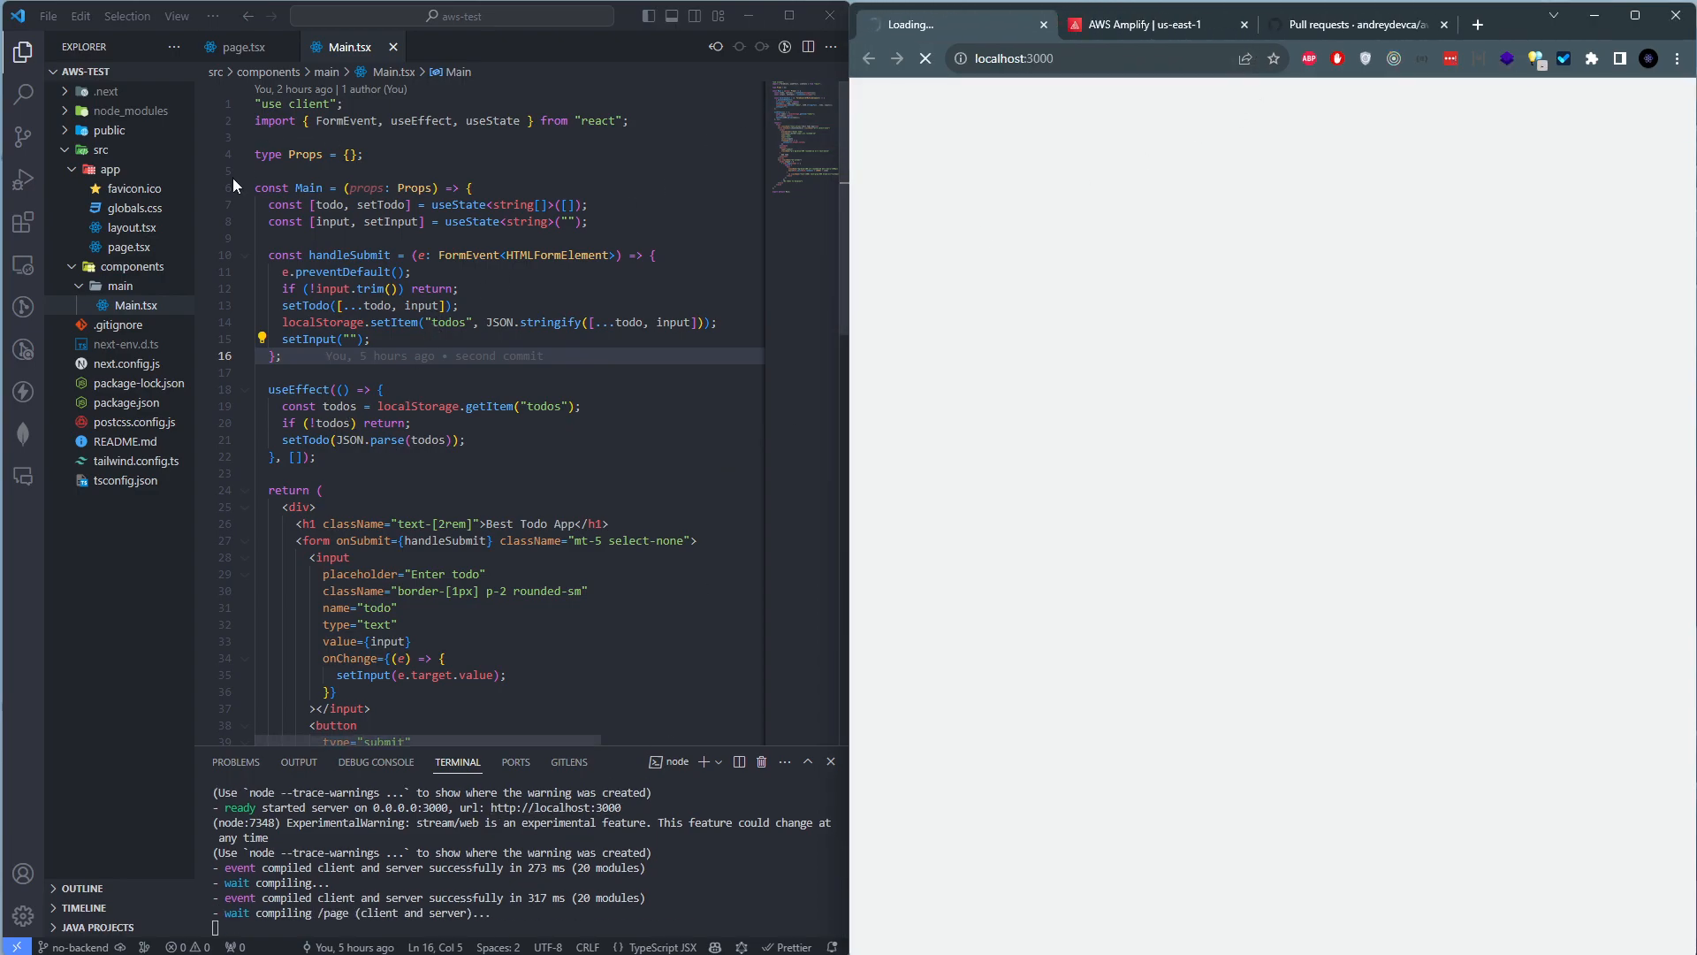
# Examine the handleSubmit function, the useEffect that loads stored todos, and the form markup in Main.tsx
pyautogui.click(111, 173)
pyautogui.click(397, 254)
pyautogui.scroll(-1, 322, 330)
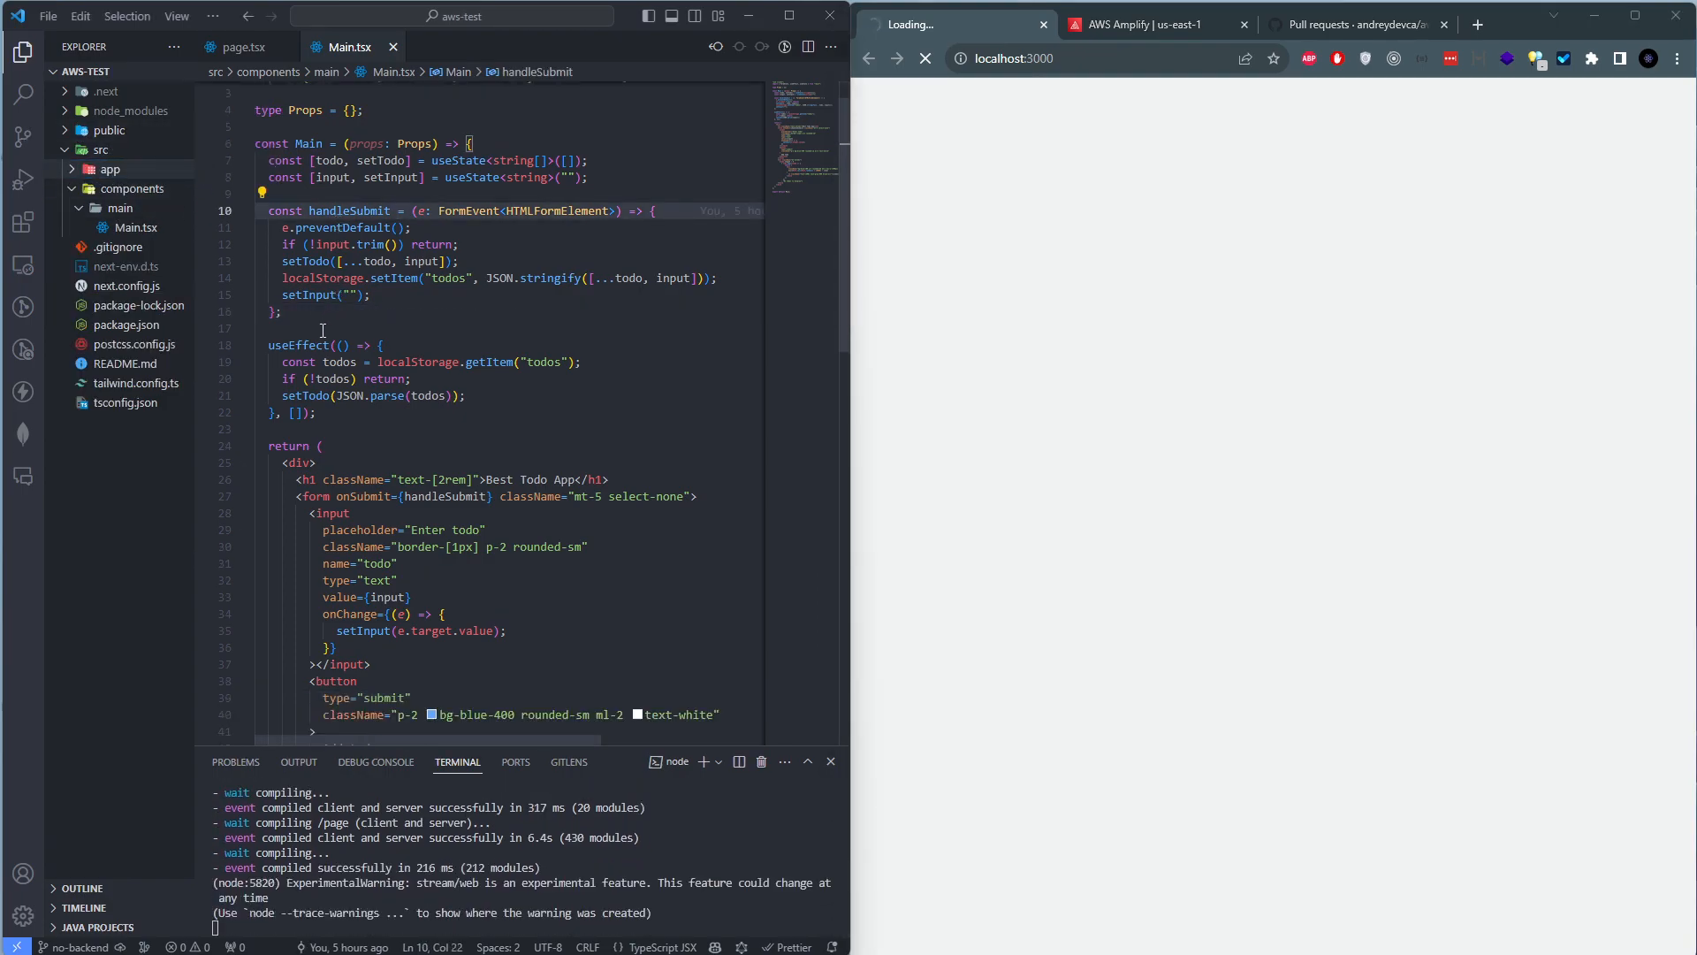
pyautogui.moveTo(323, 331); pyautogui.dragTo(257, 211)
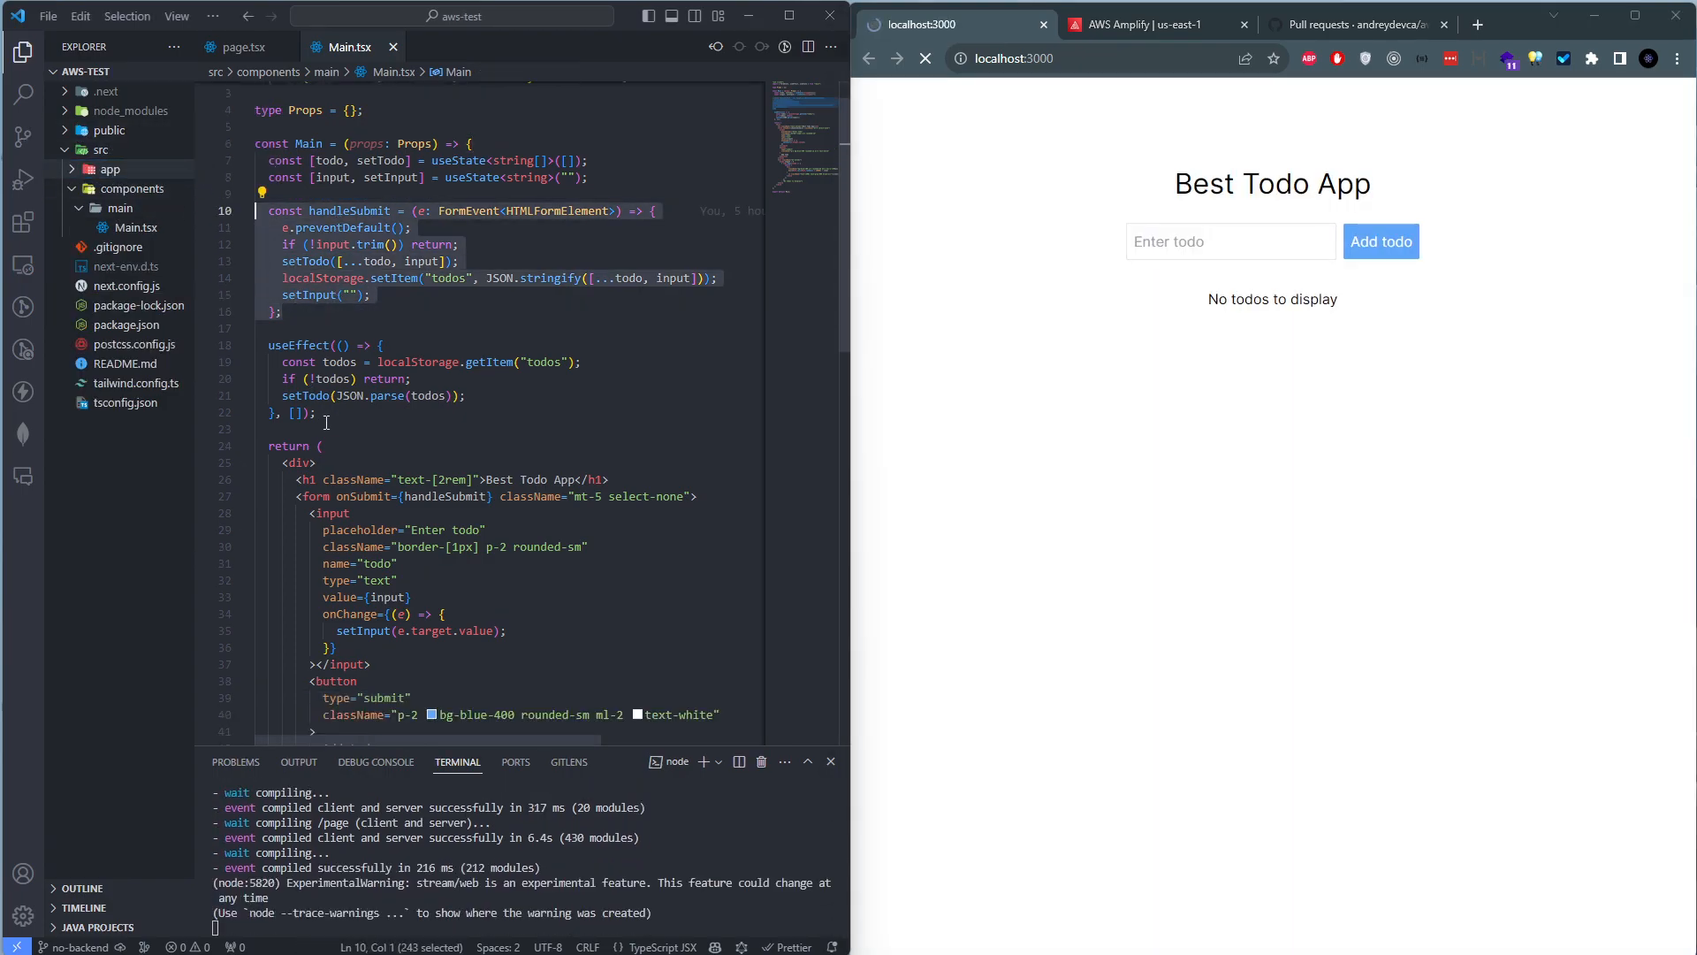
pyautogui.moveTo(316, 412); pyautogui.dragTo(259, 336)
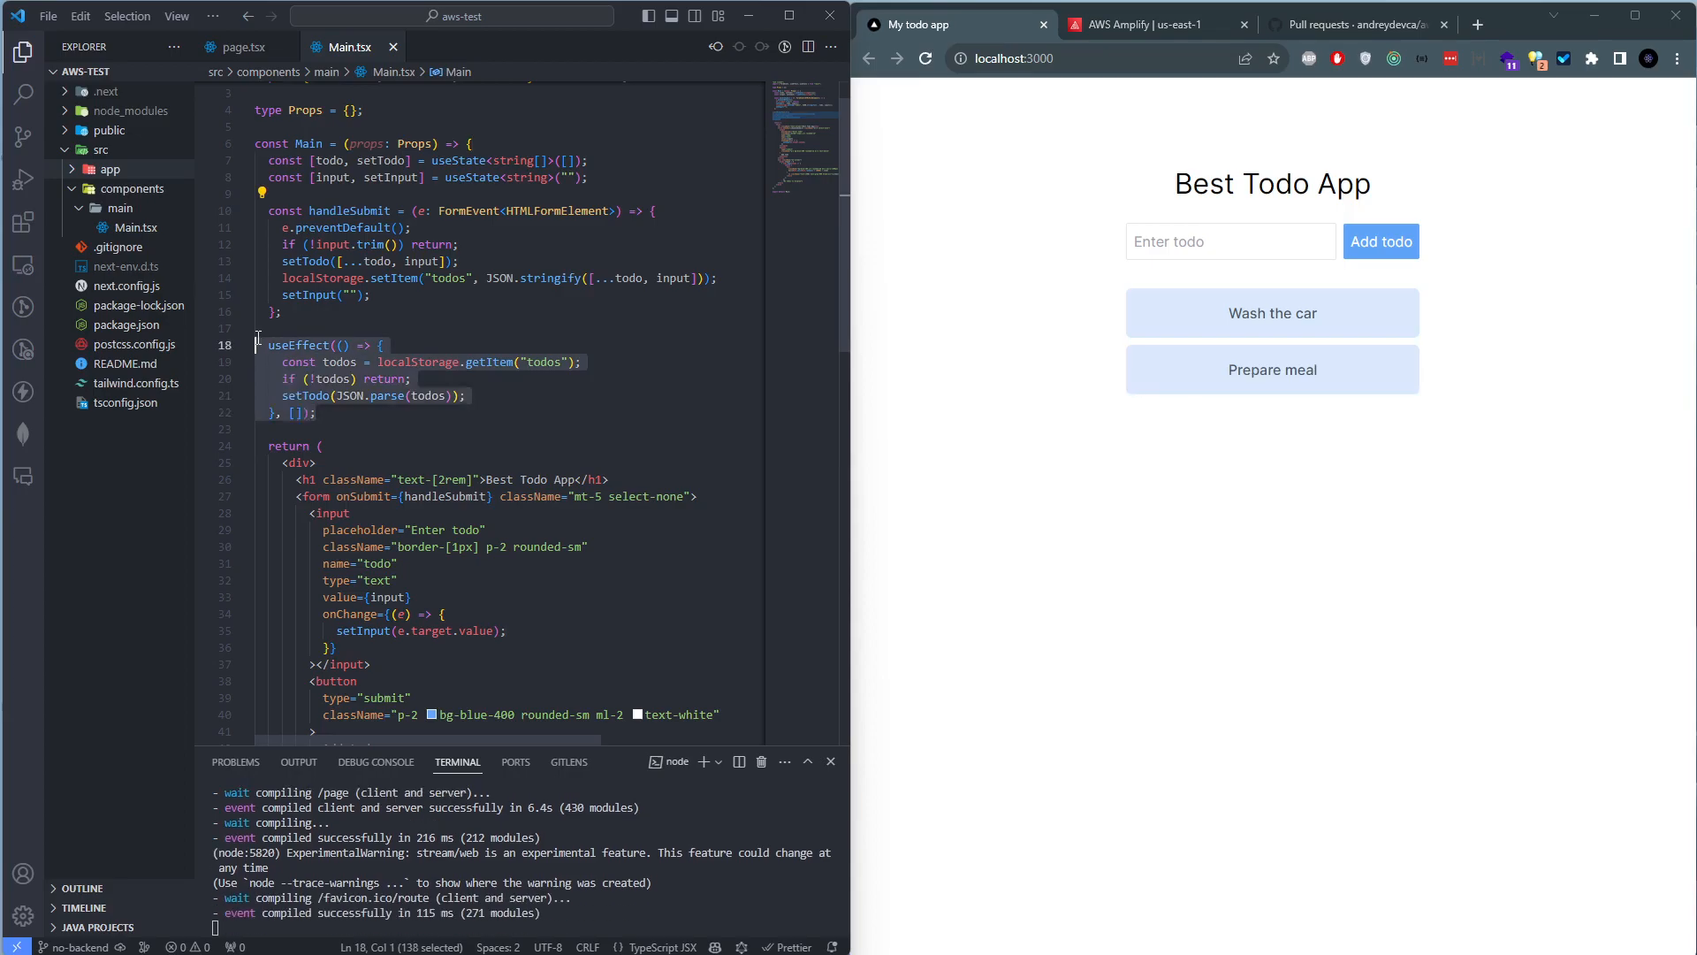
pyautogui.click(344, 366)
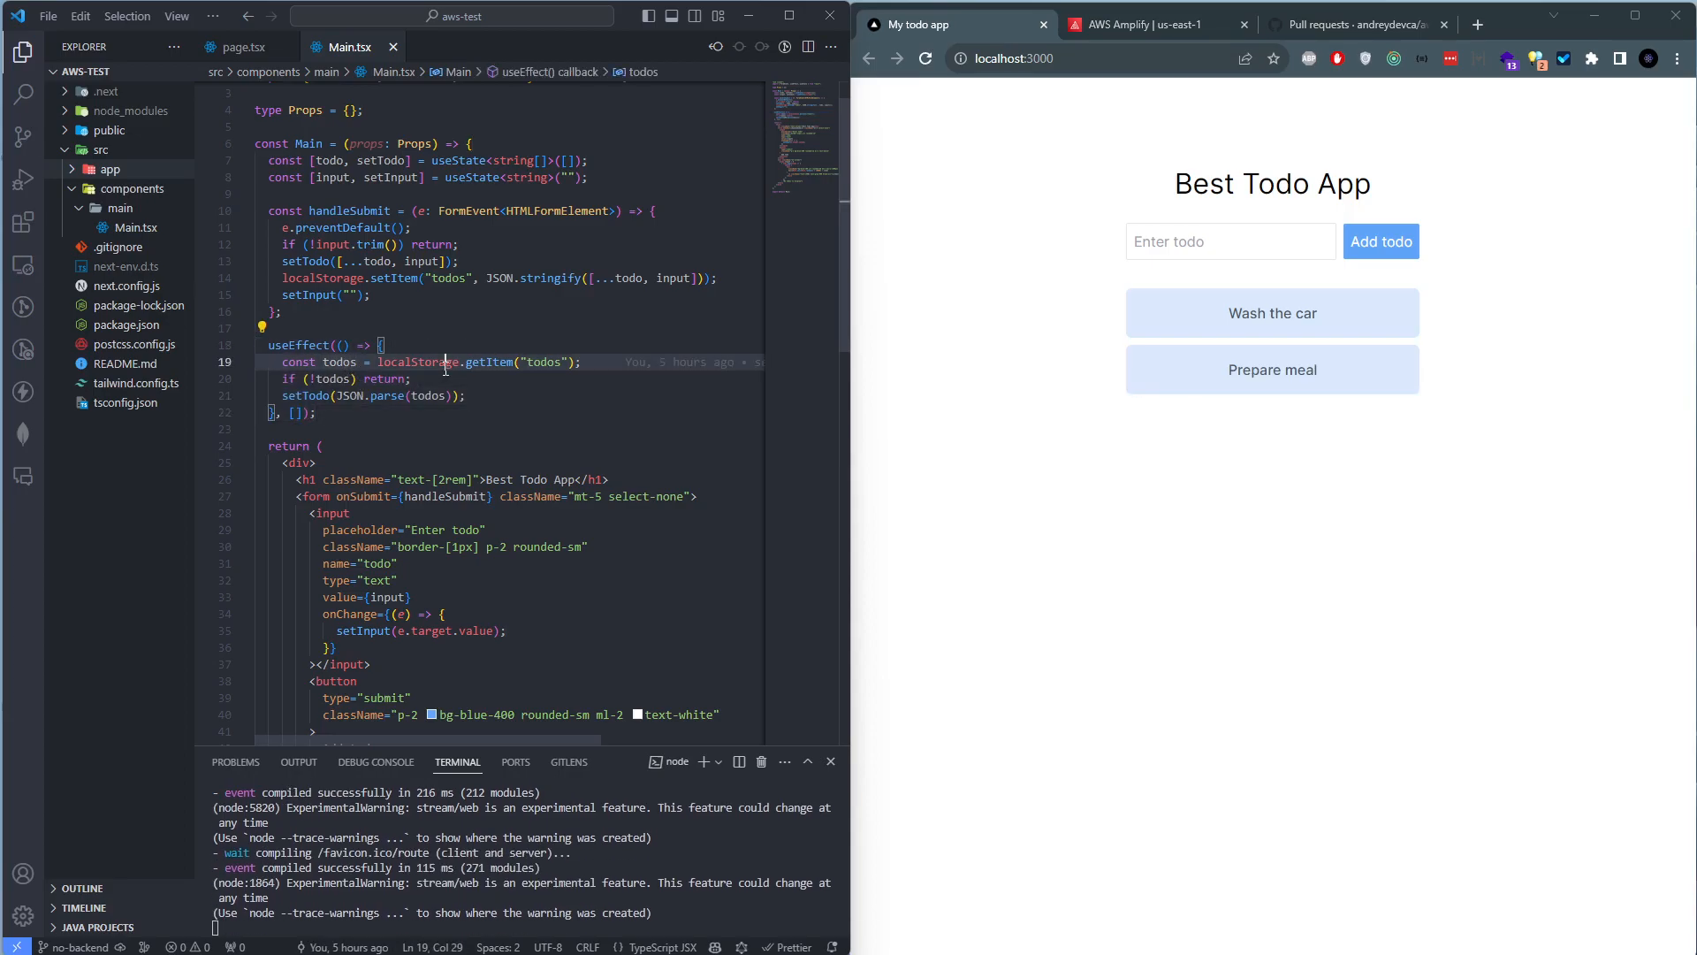
pyautogui.scroll(-4, 345, 366)
pyautogui.click(318, 321)
pyautogui.click(323, 336)
# Compare the todo input field and list on the page with the todo.map rendering code in Main.tsx
pyautogui.click(1139, 252)
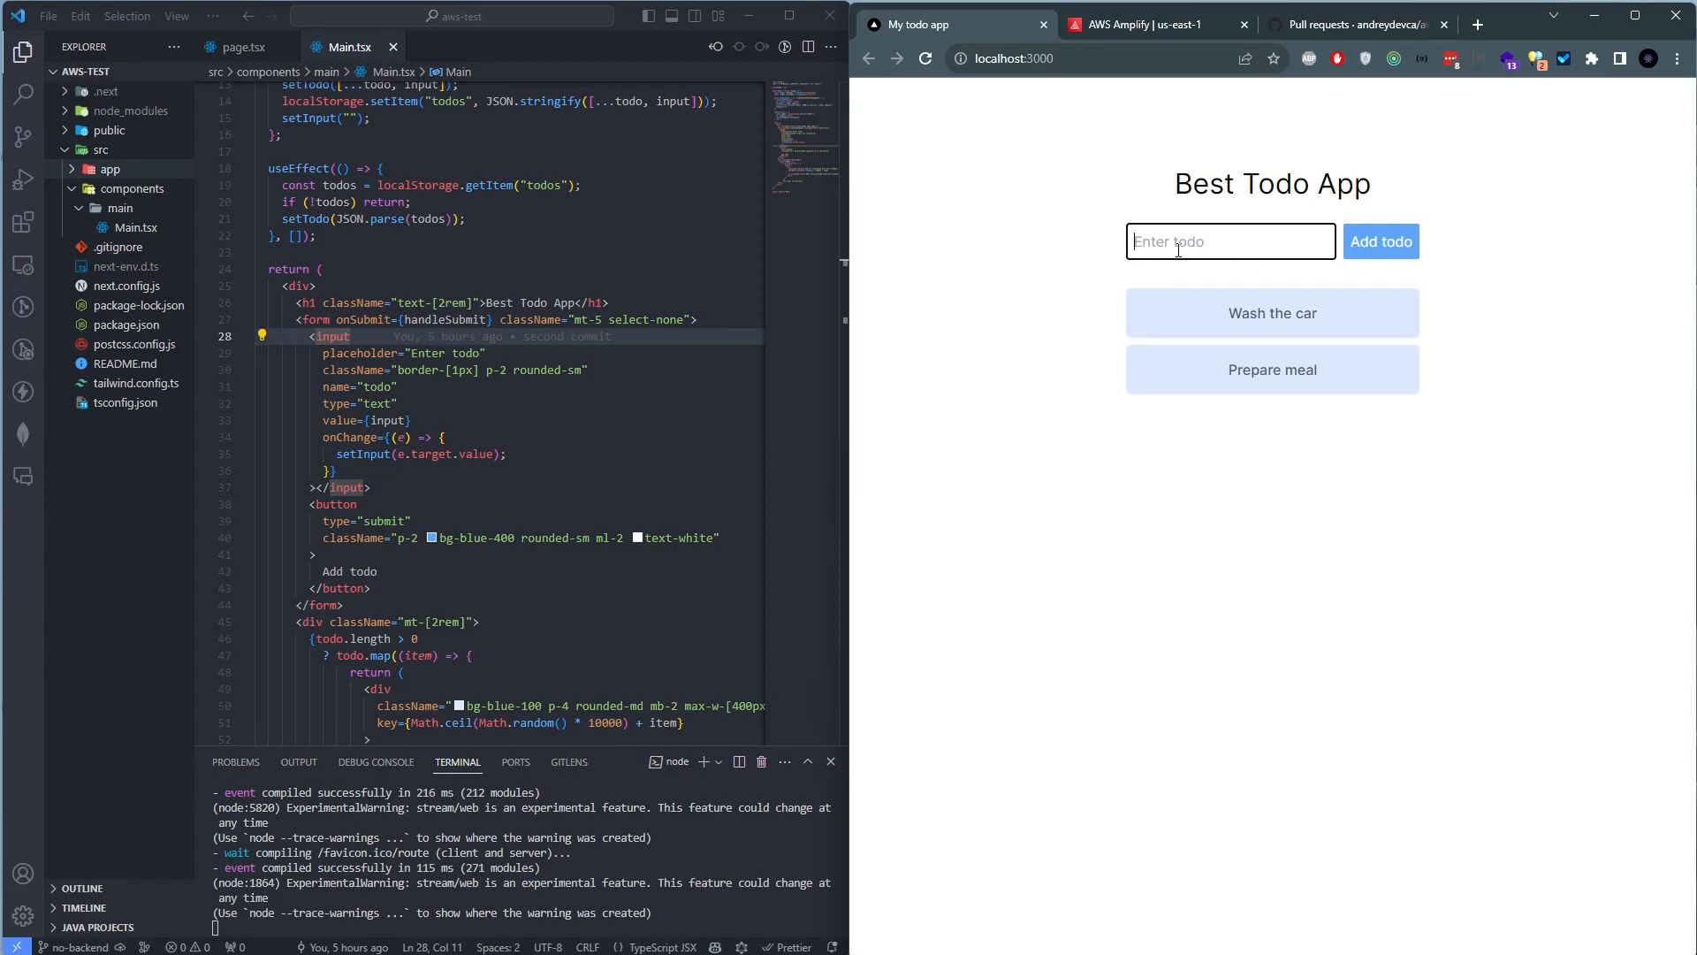
pyautogui.scroll(-5, 378, 462)
pyautogui.moveTo(306, 373); pyautogui.dragTo(398, 557)
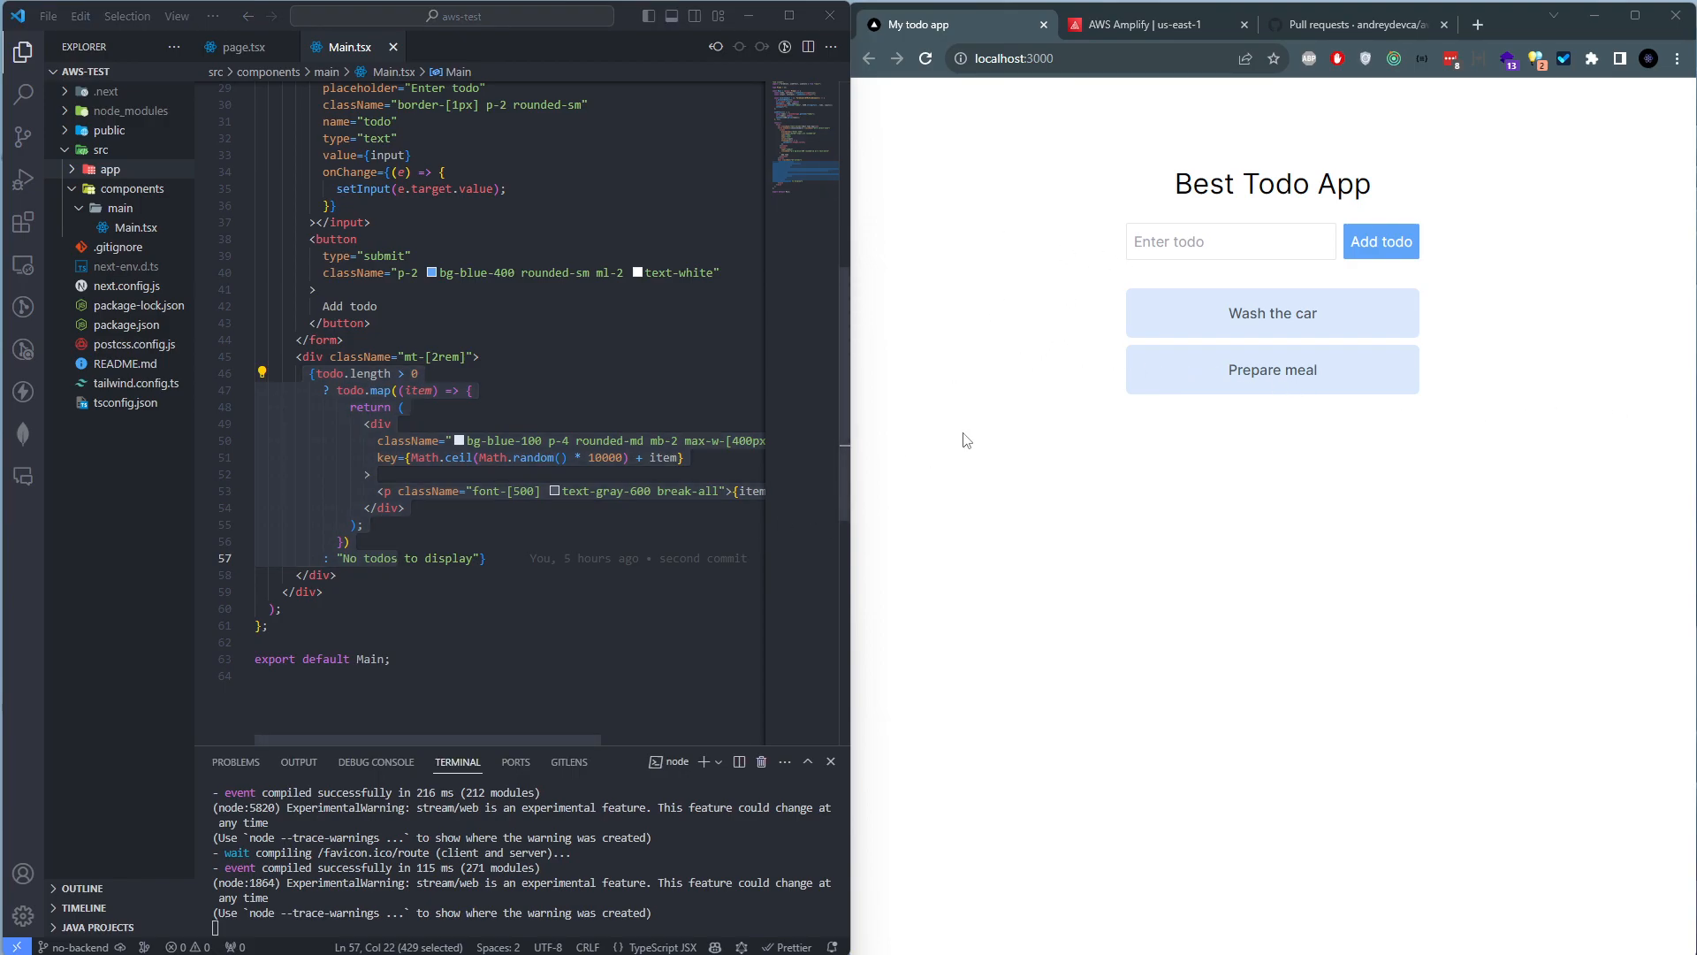
pyautogui.click(1169, 243)
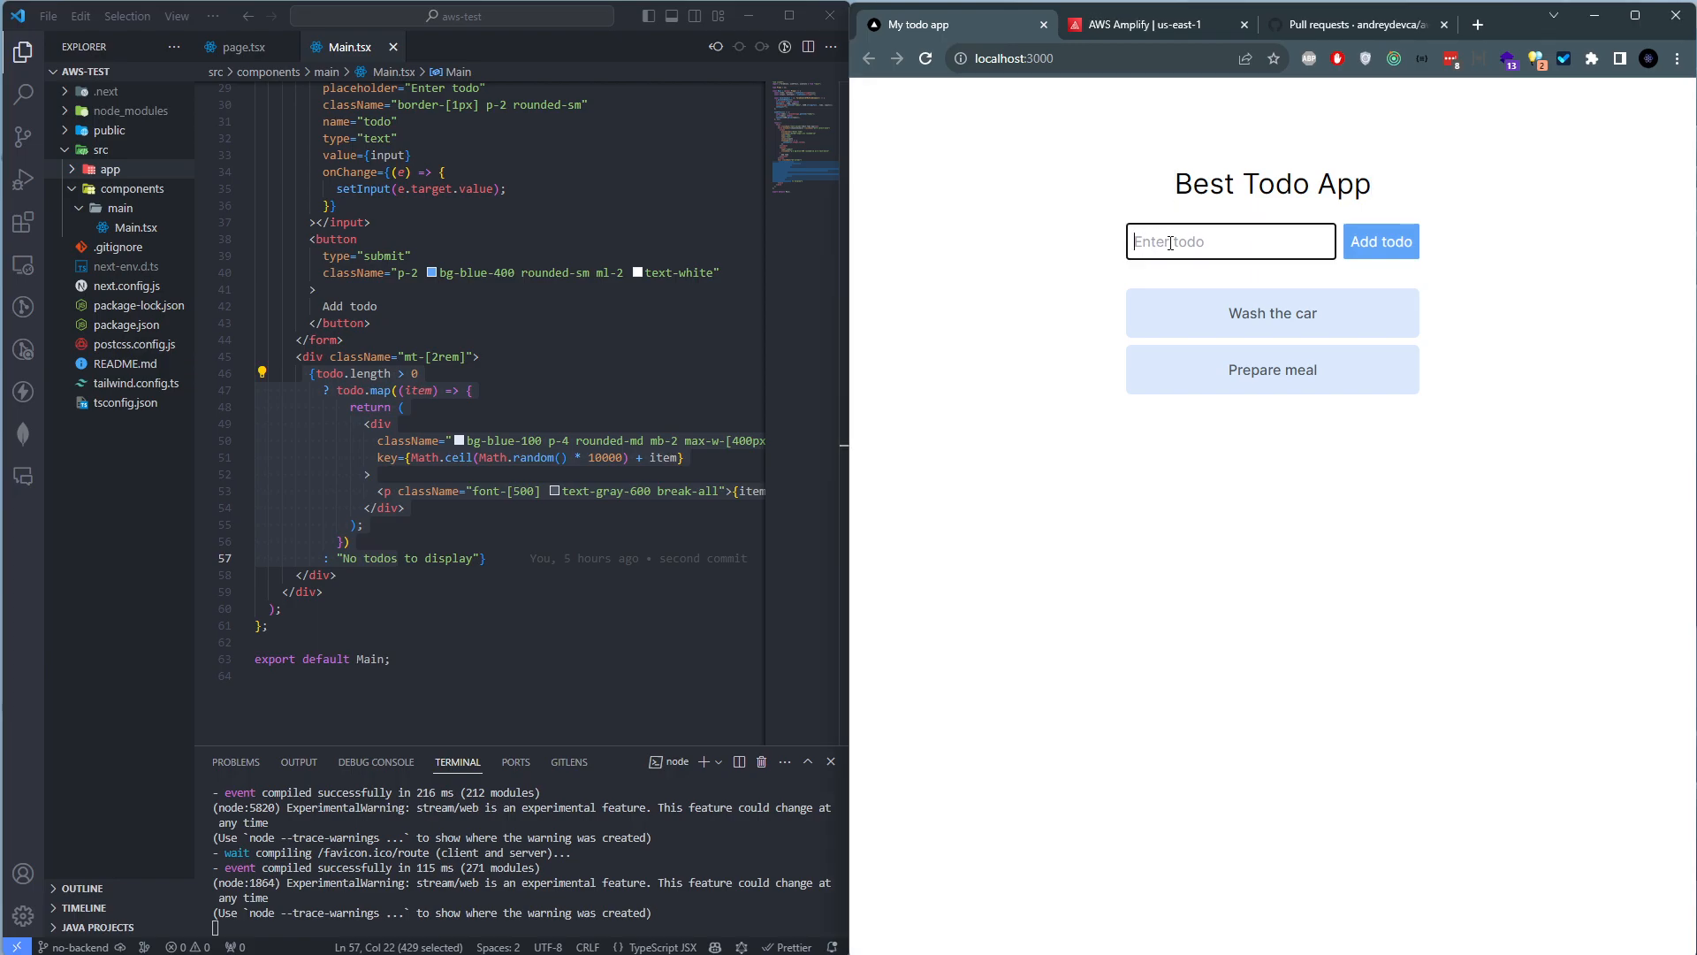
pyautogui.moveTo(1181, 310); pyautogui.dragTo(1212, 425)
pyautogui.moveTo(351, 373); pyautogui.dragTo(389, 559)
pyautogui.click(315, 373)
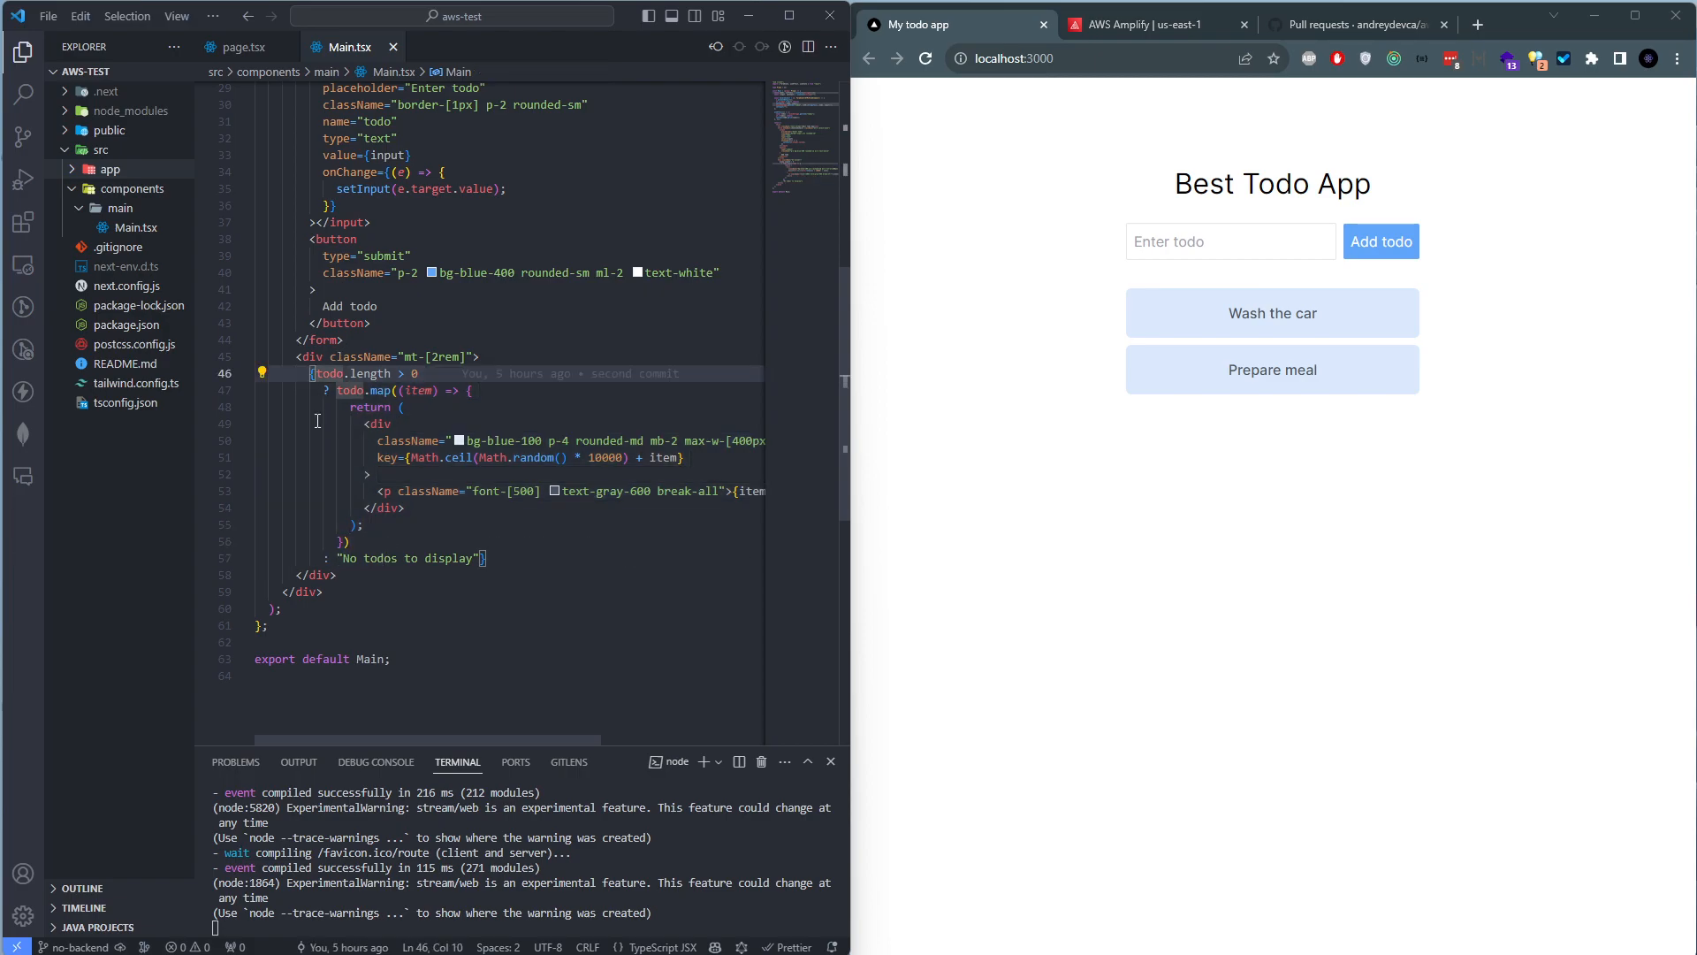
pyautogui.scroll(2, 317, 420)
pyautogui.doubleClick(381, 478)
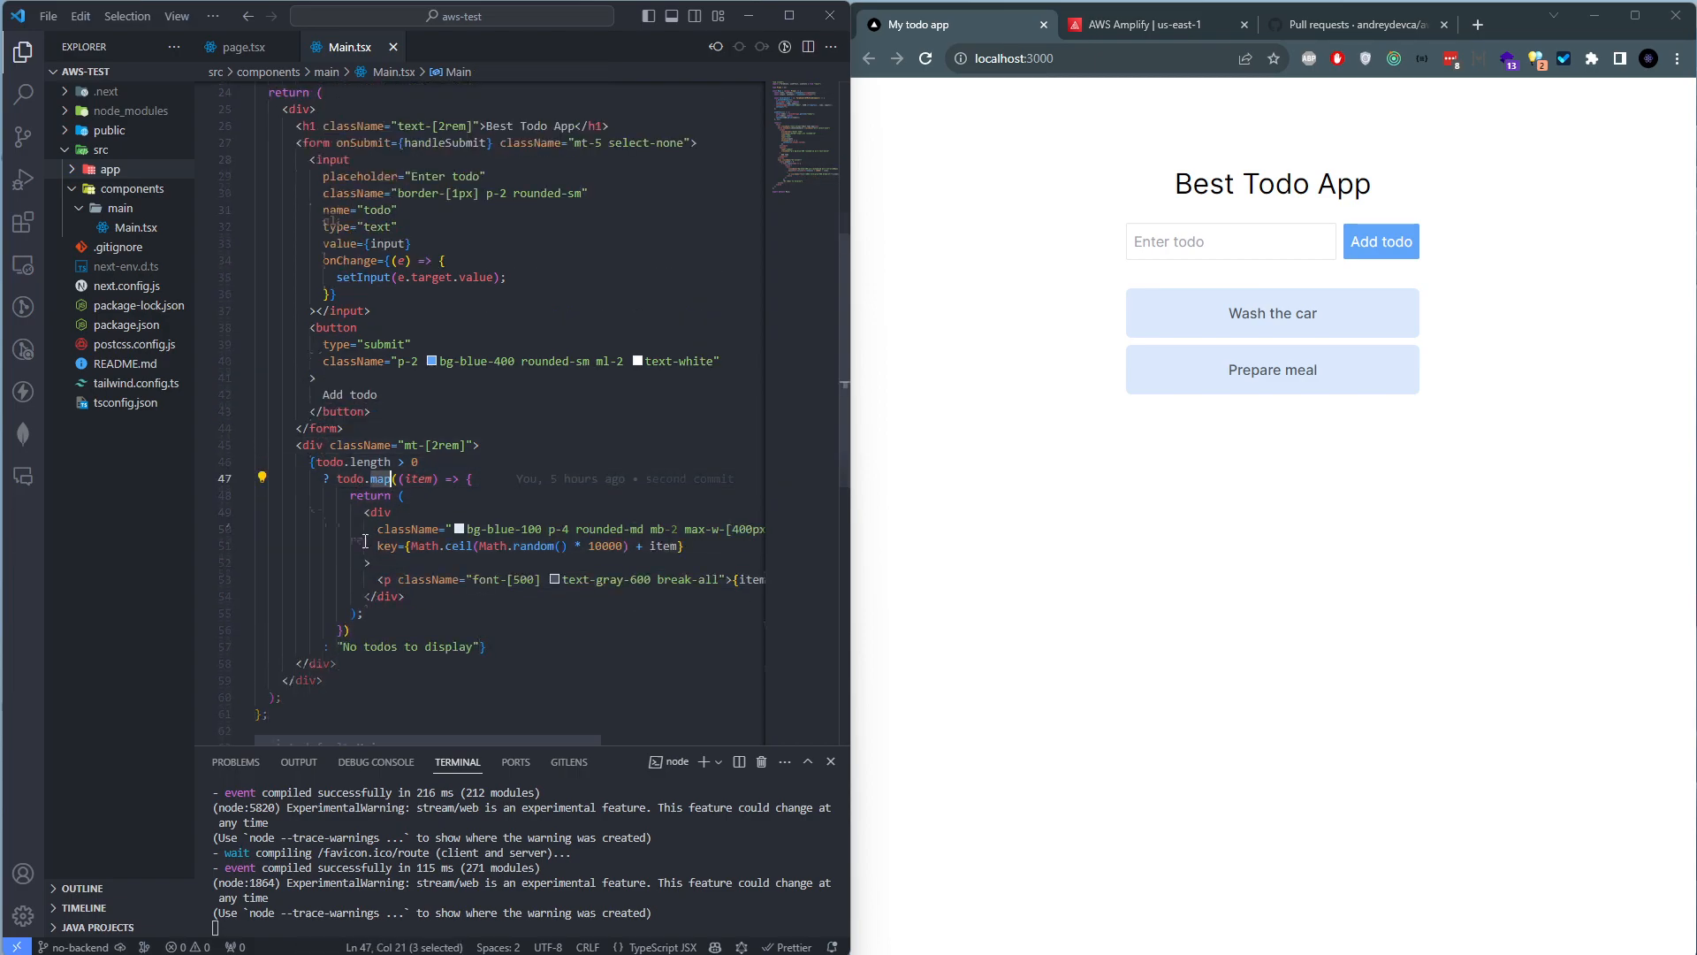
pyautogui.scroll(5, 365, 541)
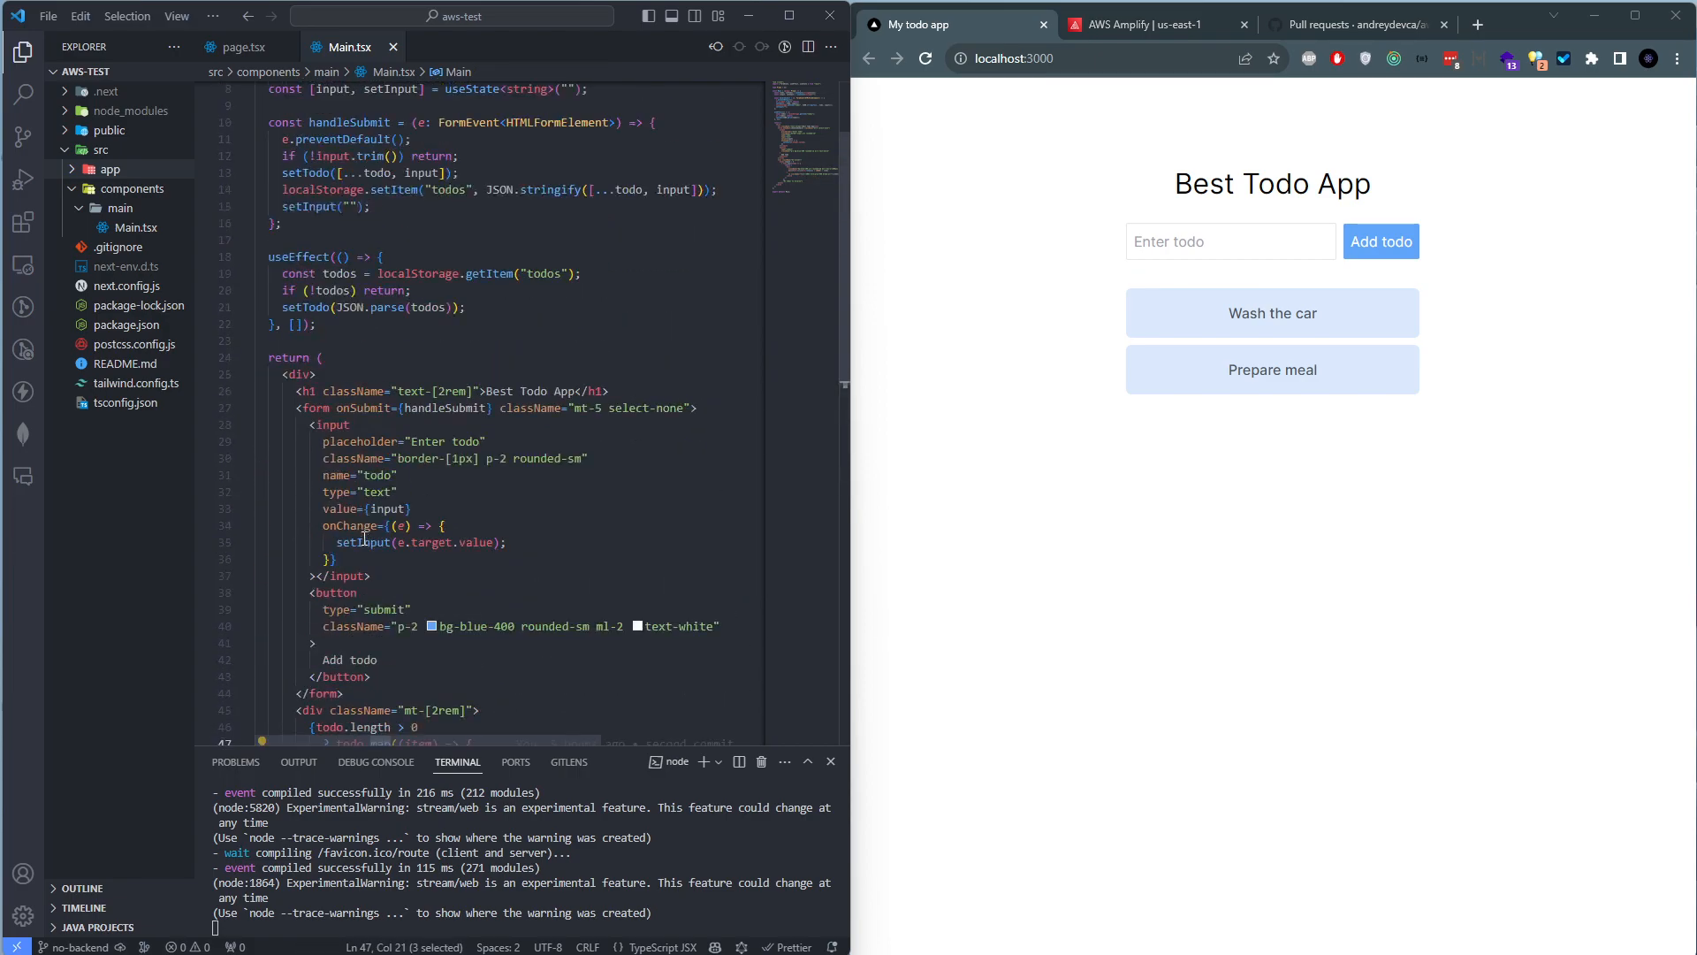
# Examine how page.tsx renders the Main component, and review the root layout code in layout.tsx
pyautogui.click(152, 229)
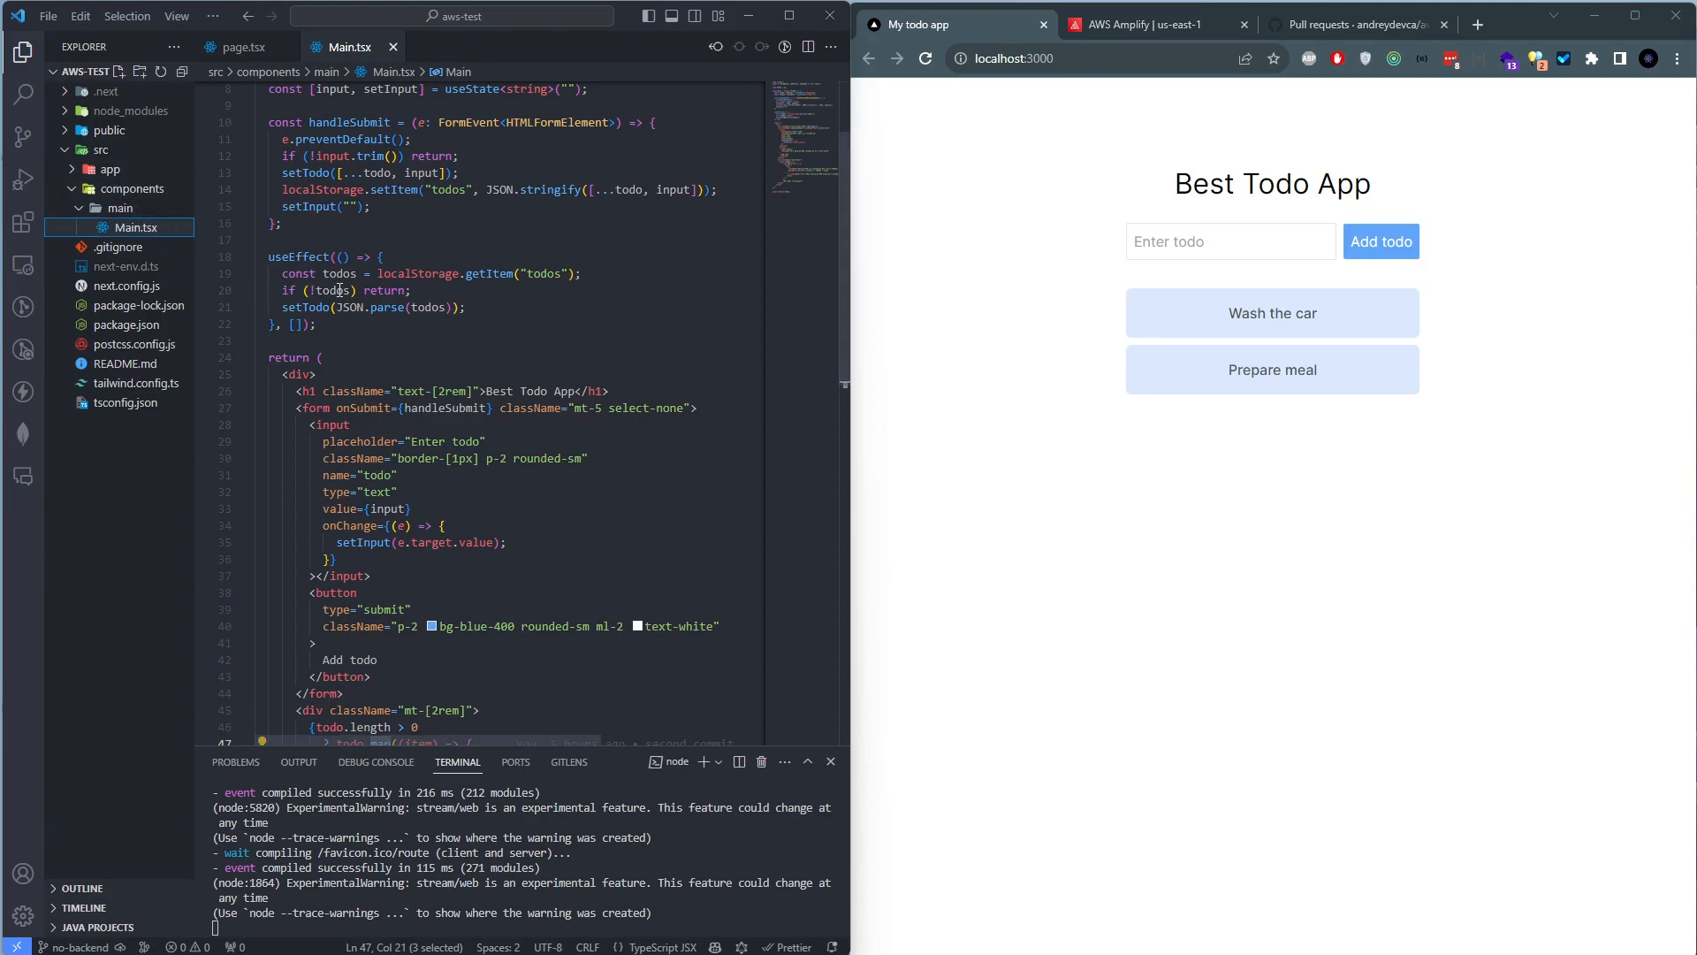
pyautogui.scroll(3, 336, 274)
pyautogui.click(238, 47)
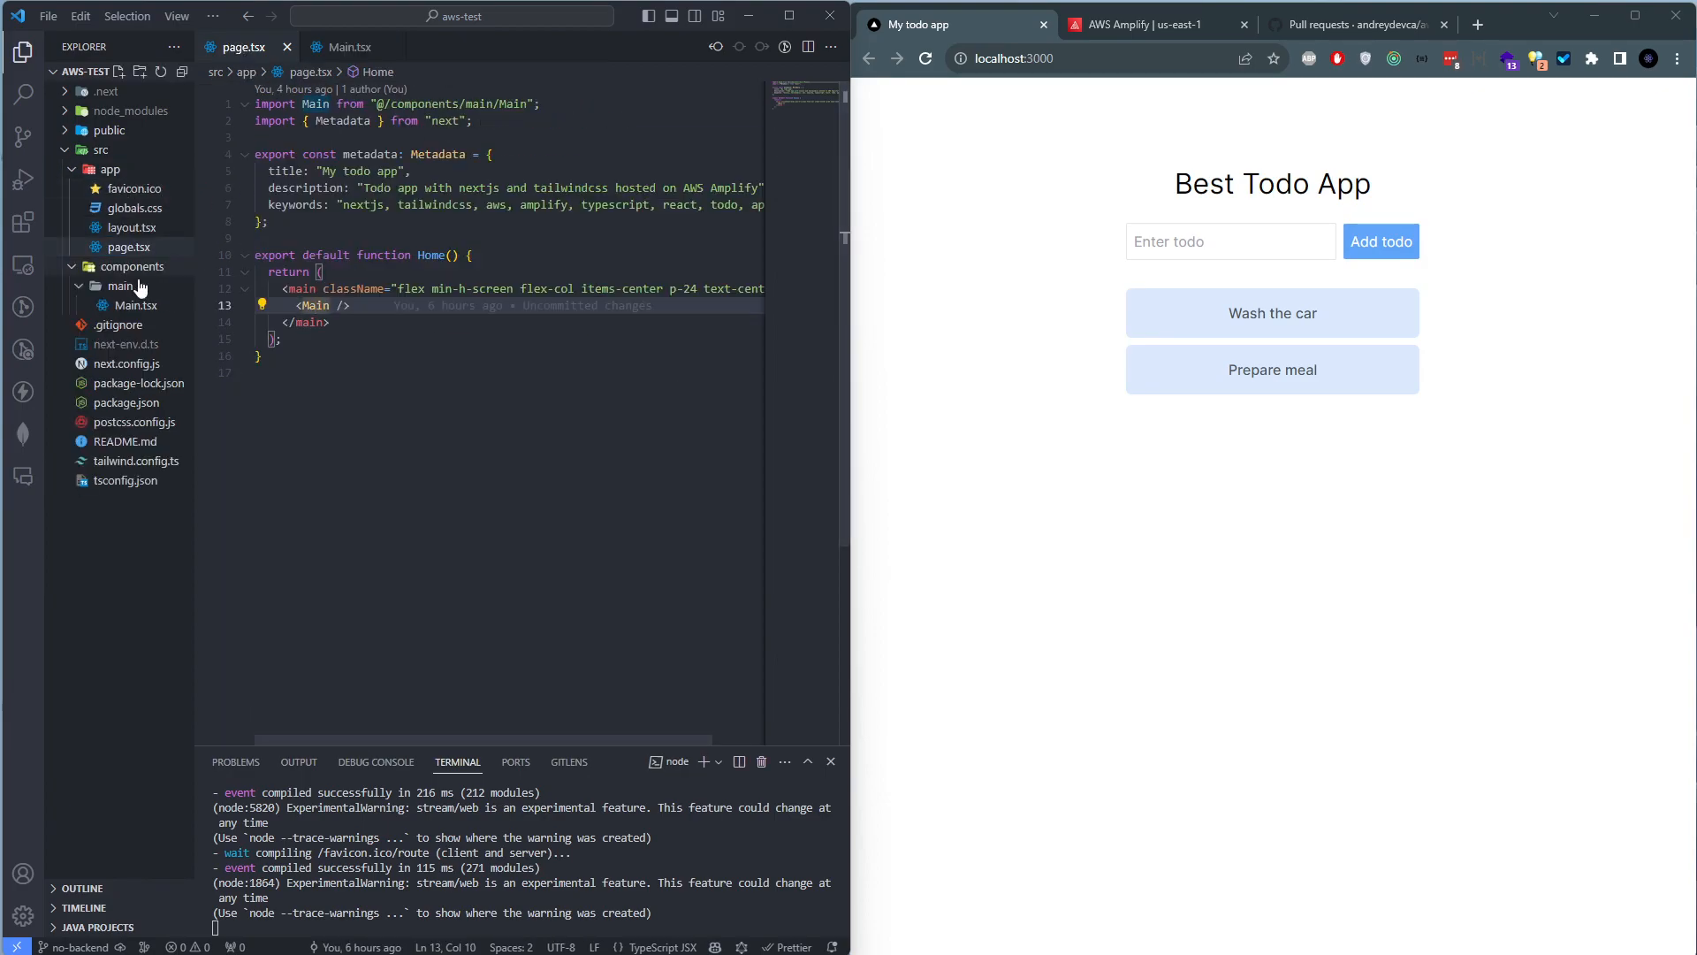
pyautogui.moveTo(353, 308); pyautogui.dragTo(298, 306)
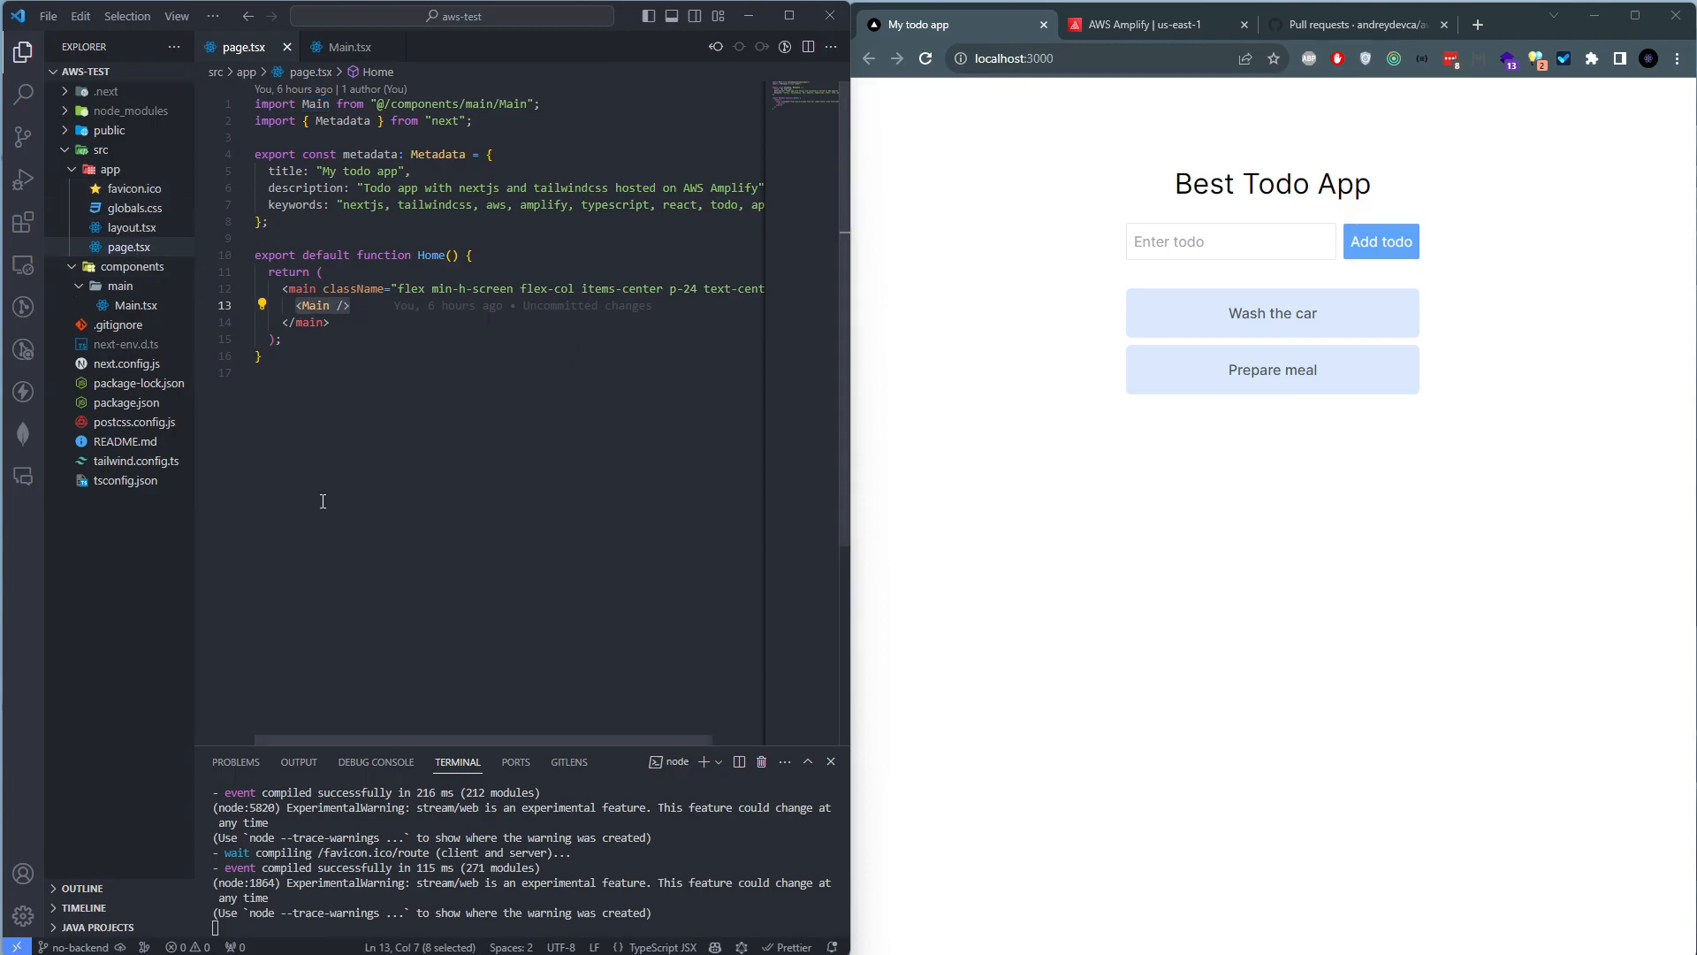
pyautogui.doubleClick(317, 306)
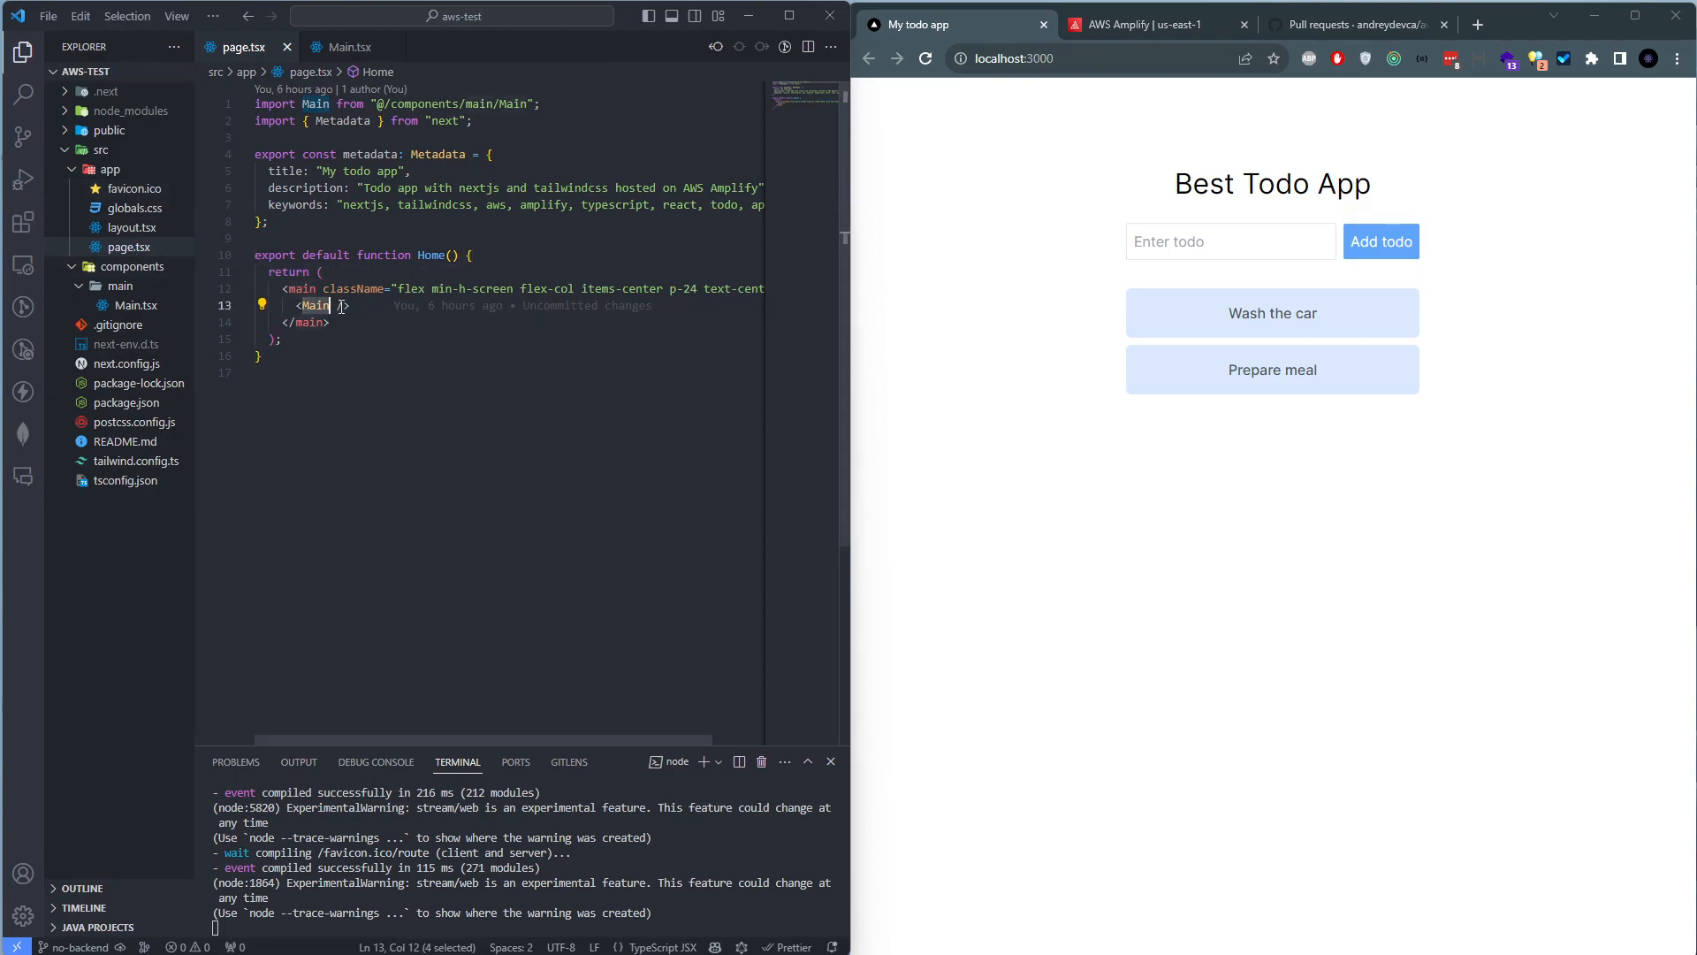
pyautogui.click(132, 227)
pyautogui.moveTo(389, 442); pyautogui.dragTo(254, 133)
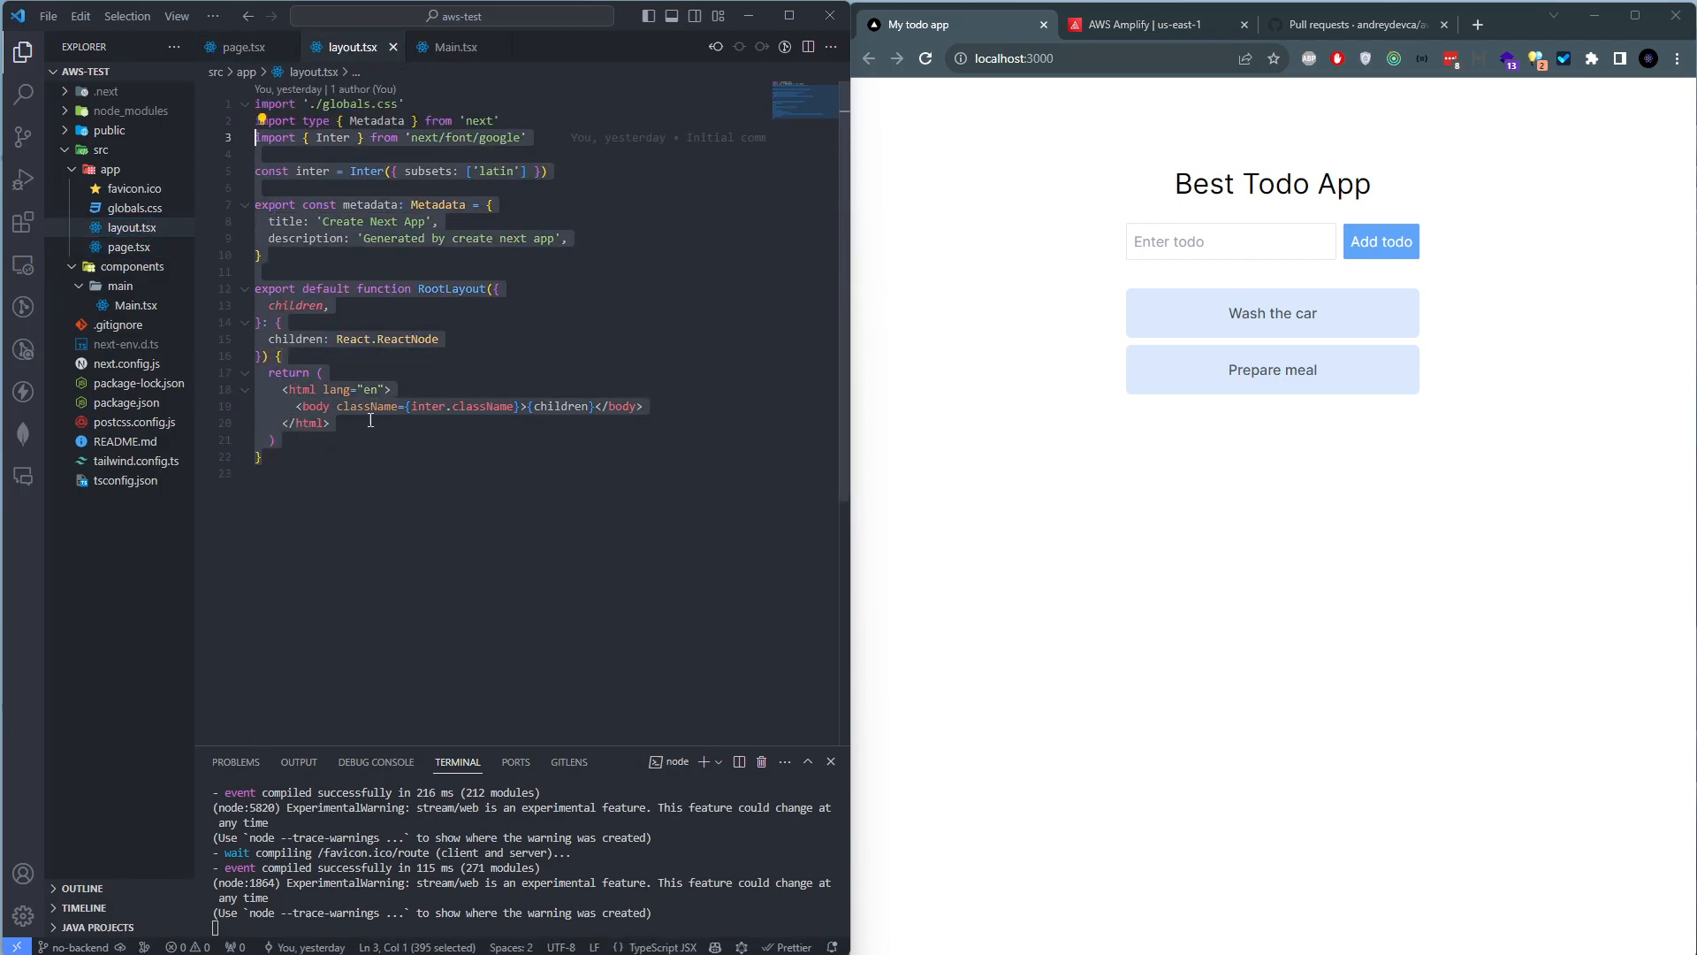
pyautogui.click(383, 470)
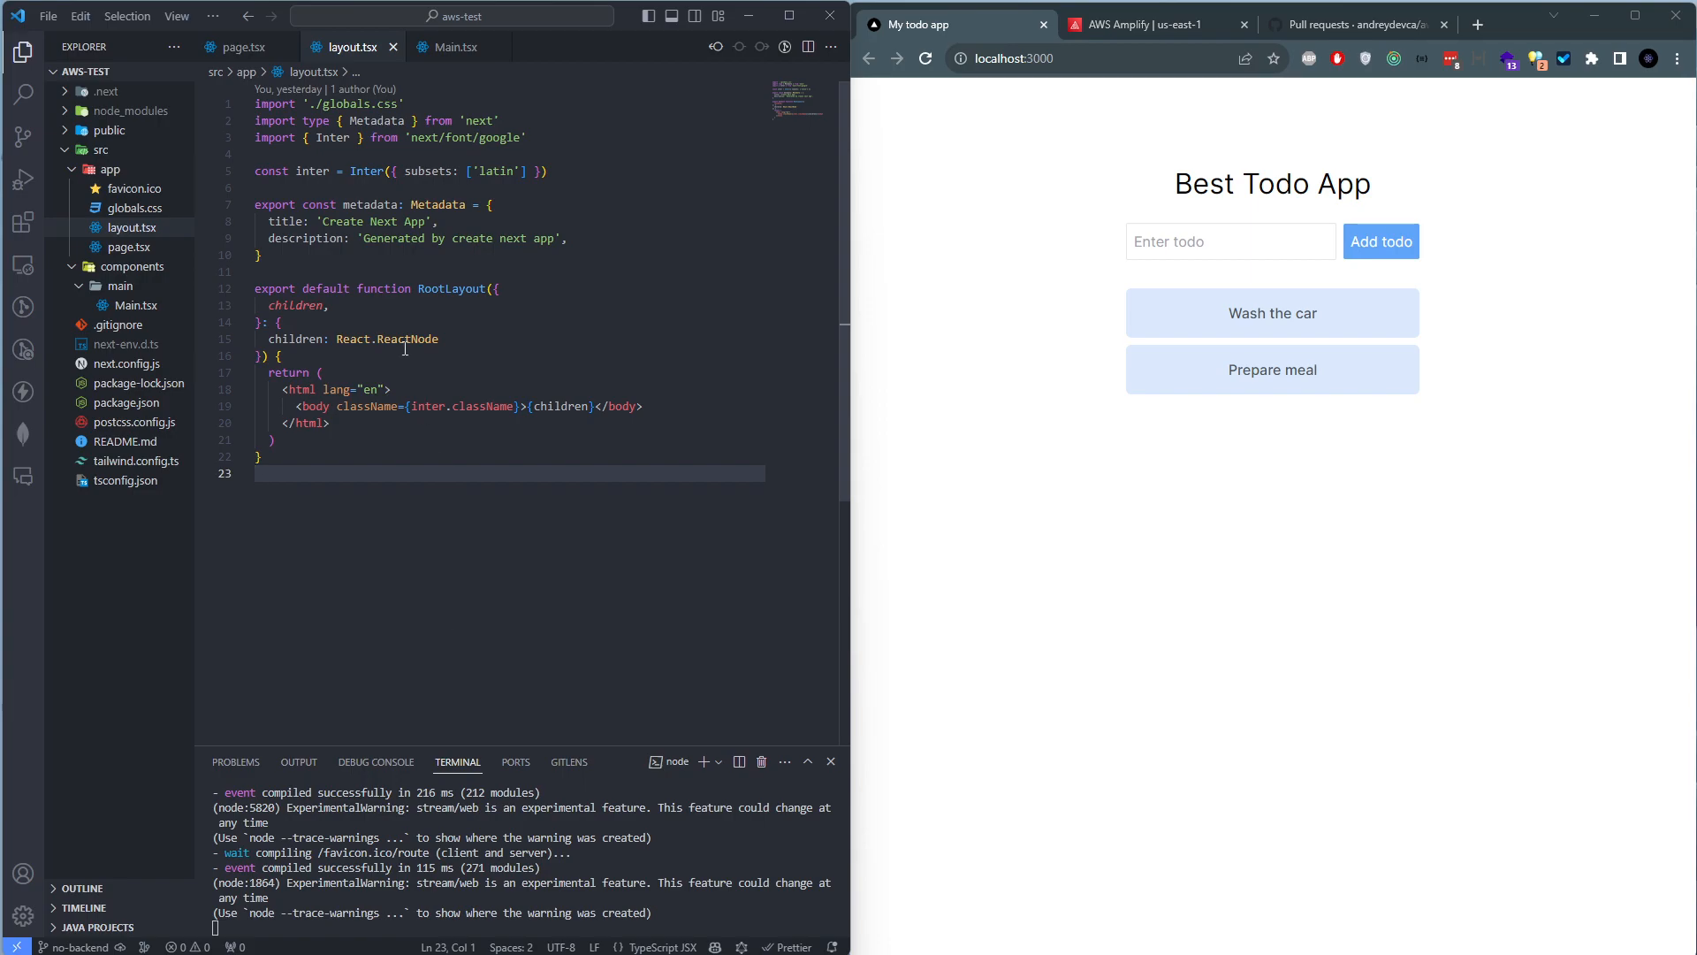
pyautogui.click(447, 305)
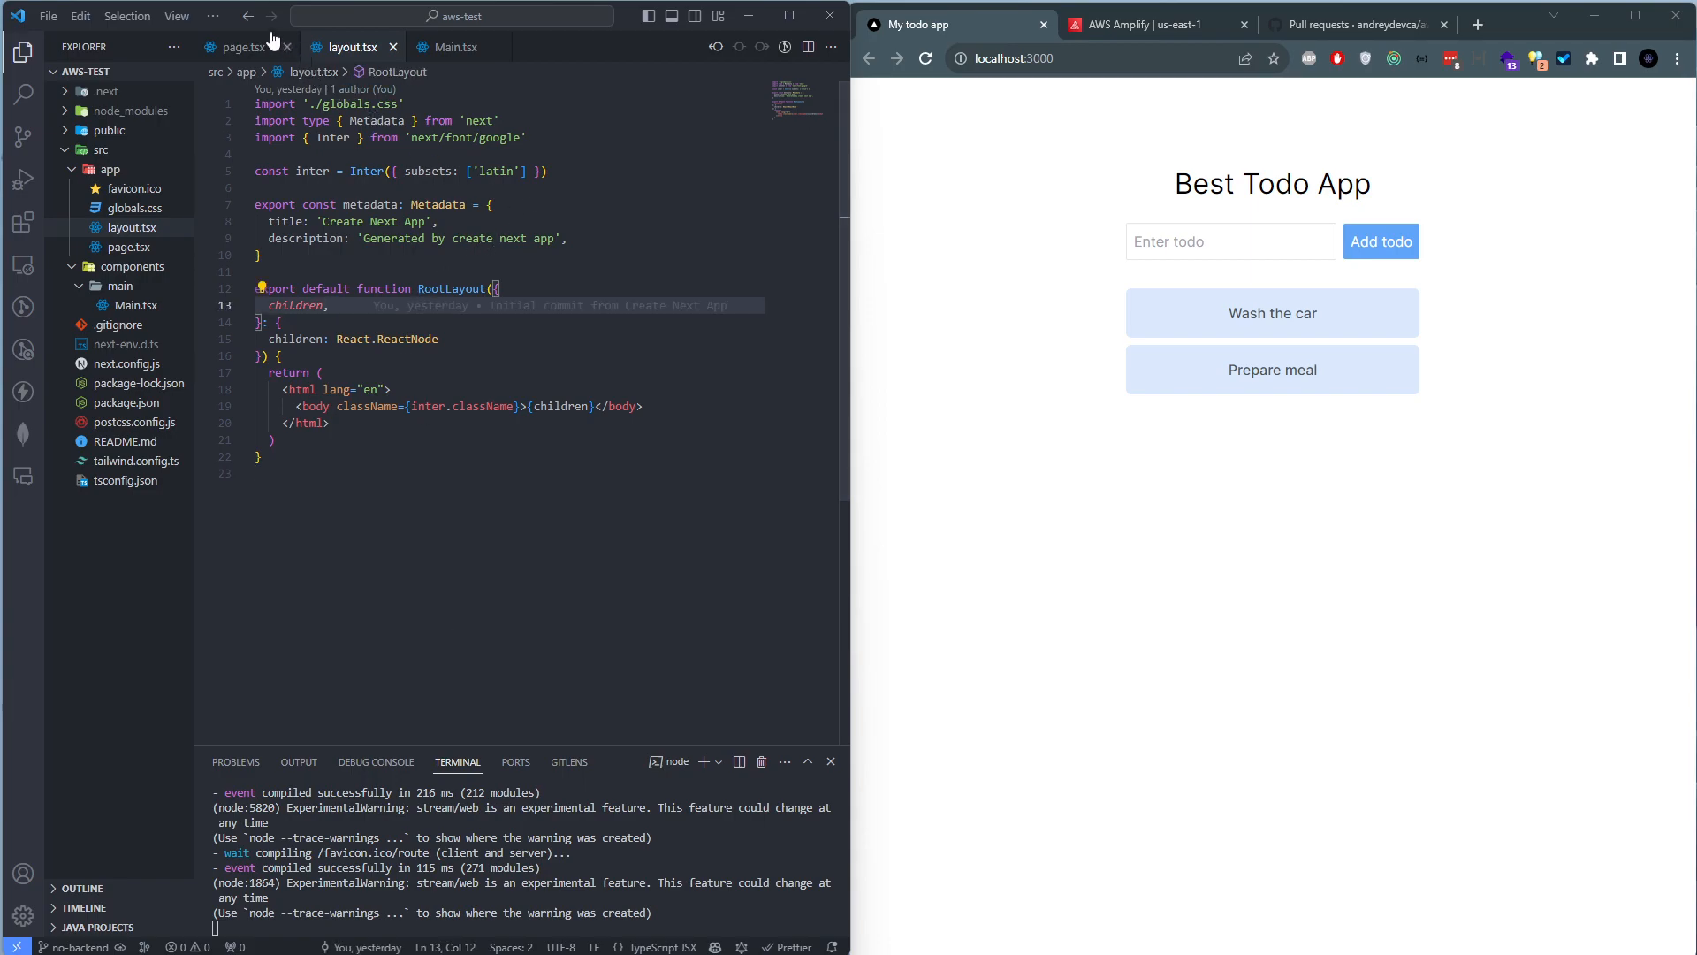
# Return to Main.tsx and review its "use client" directive and todo state handling
pyautogui.click(450, 47)
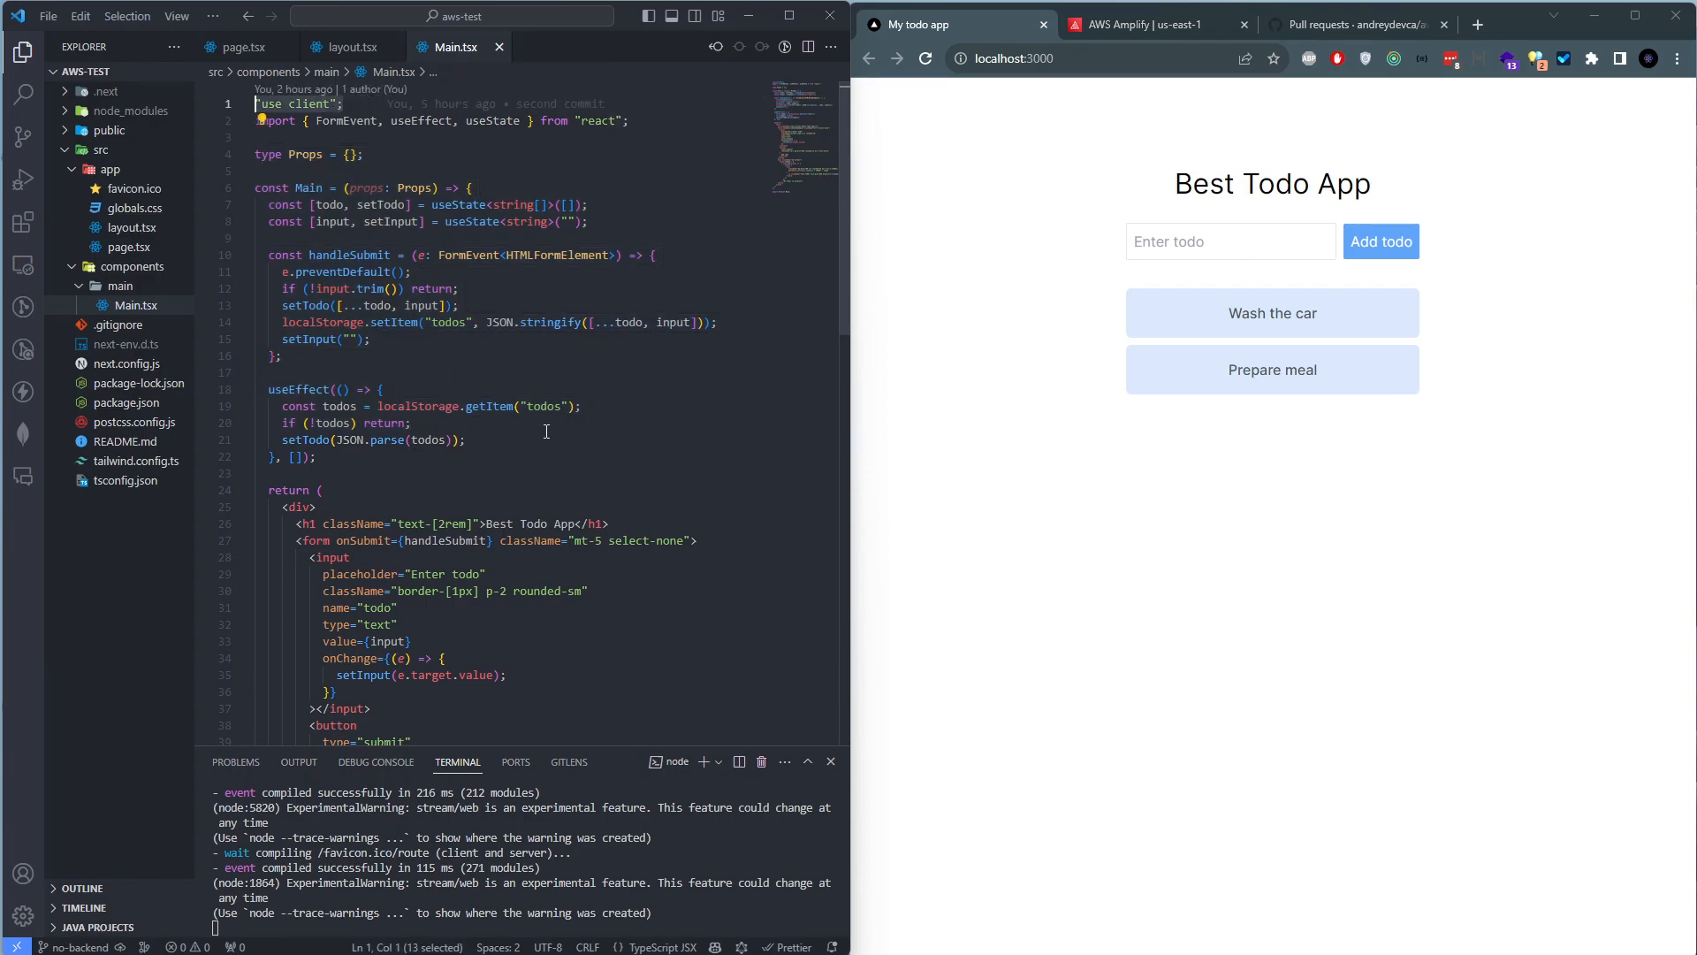
pyautogui.click(521, 408)
pyautogui.click(566, 305)
pyautogui.scroll(-1, 620, 510)
# Add the todo "Walk the dog" to the list in the Best Todo App page
pyautogui.click(1152, 252)
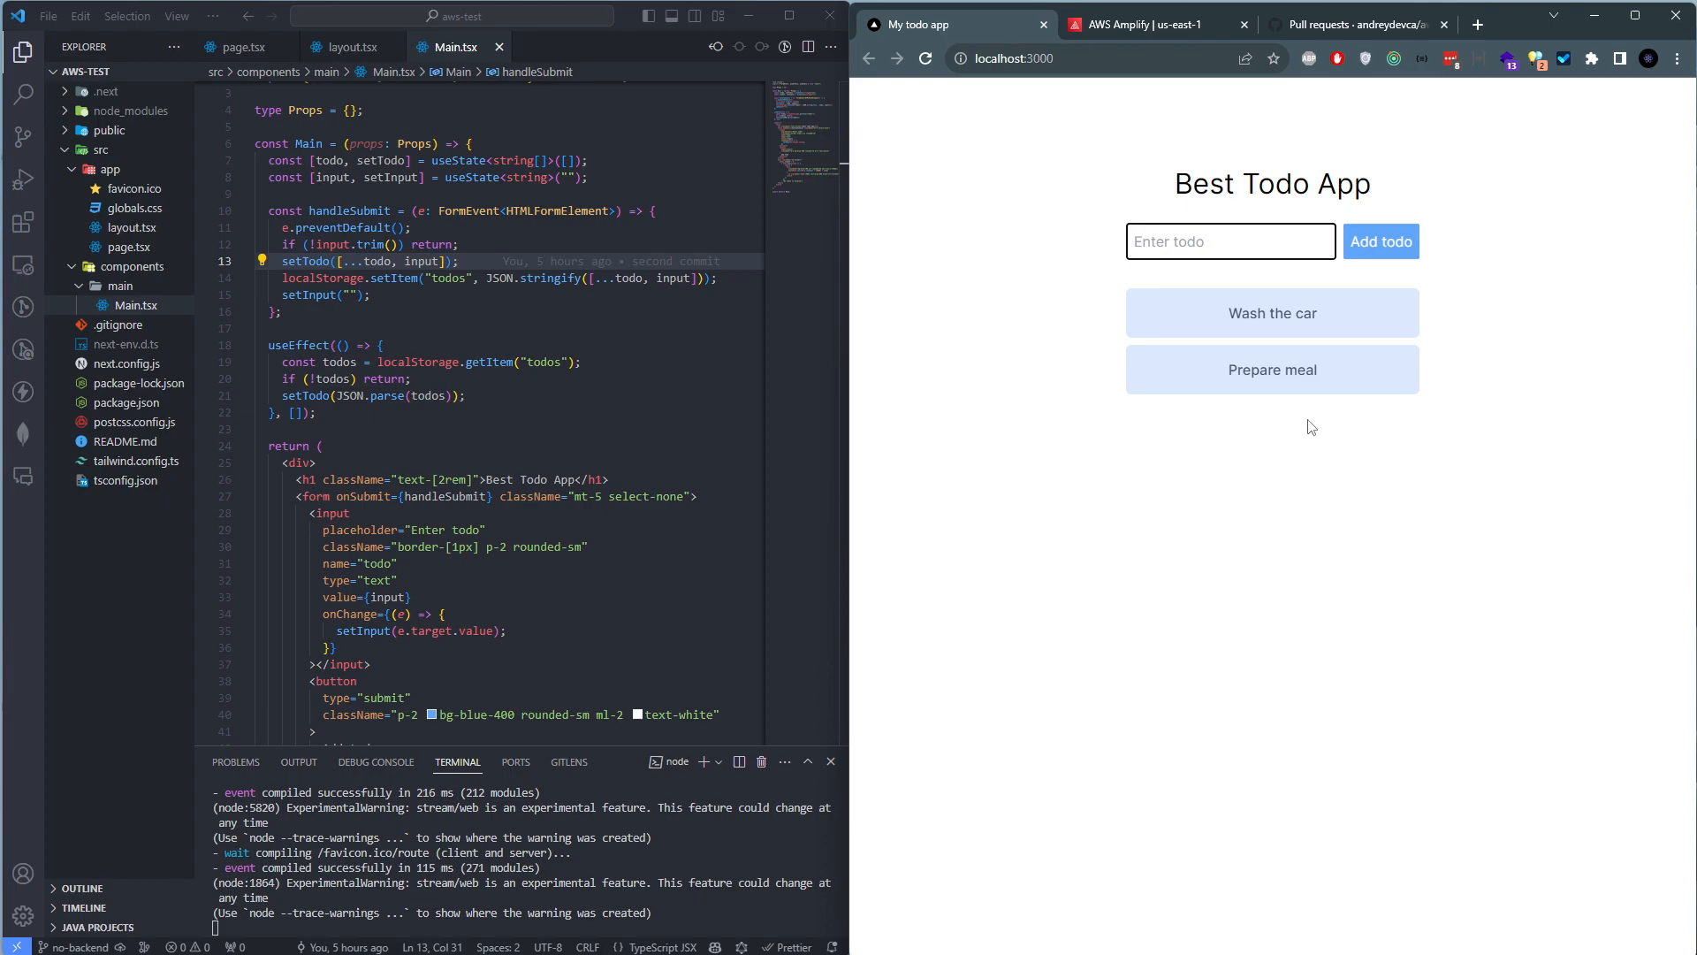
pyautogui.moveTo(1163, 267); pyautogui.dragTo(1381, 355)
pyautogui.click(1366, 448)
pyautogui.click(1185, 251)
pyautogui.write('Walk the dog')
pyautogui.press('Return')
pyautogui.moveTo(1211, 428); pyautogui.dragTo(1354, 447)
pyautogui.click(1294, 591)
pyautogui.moveTo(1264, 311); pyautogui.dragTo(1351, 411)
pyautogui.click(1286, 423)
pyautogui.moveTo(1185, 170); pyautogui.dragTo(1374, 189)
pyautogui.click(1271, 372)
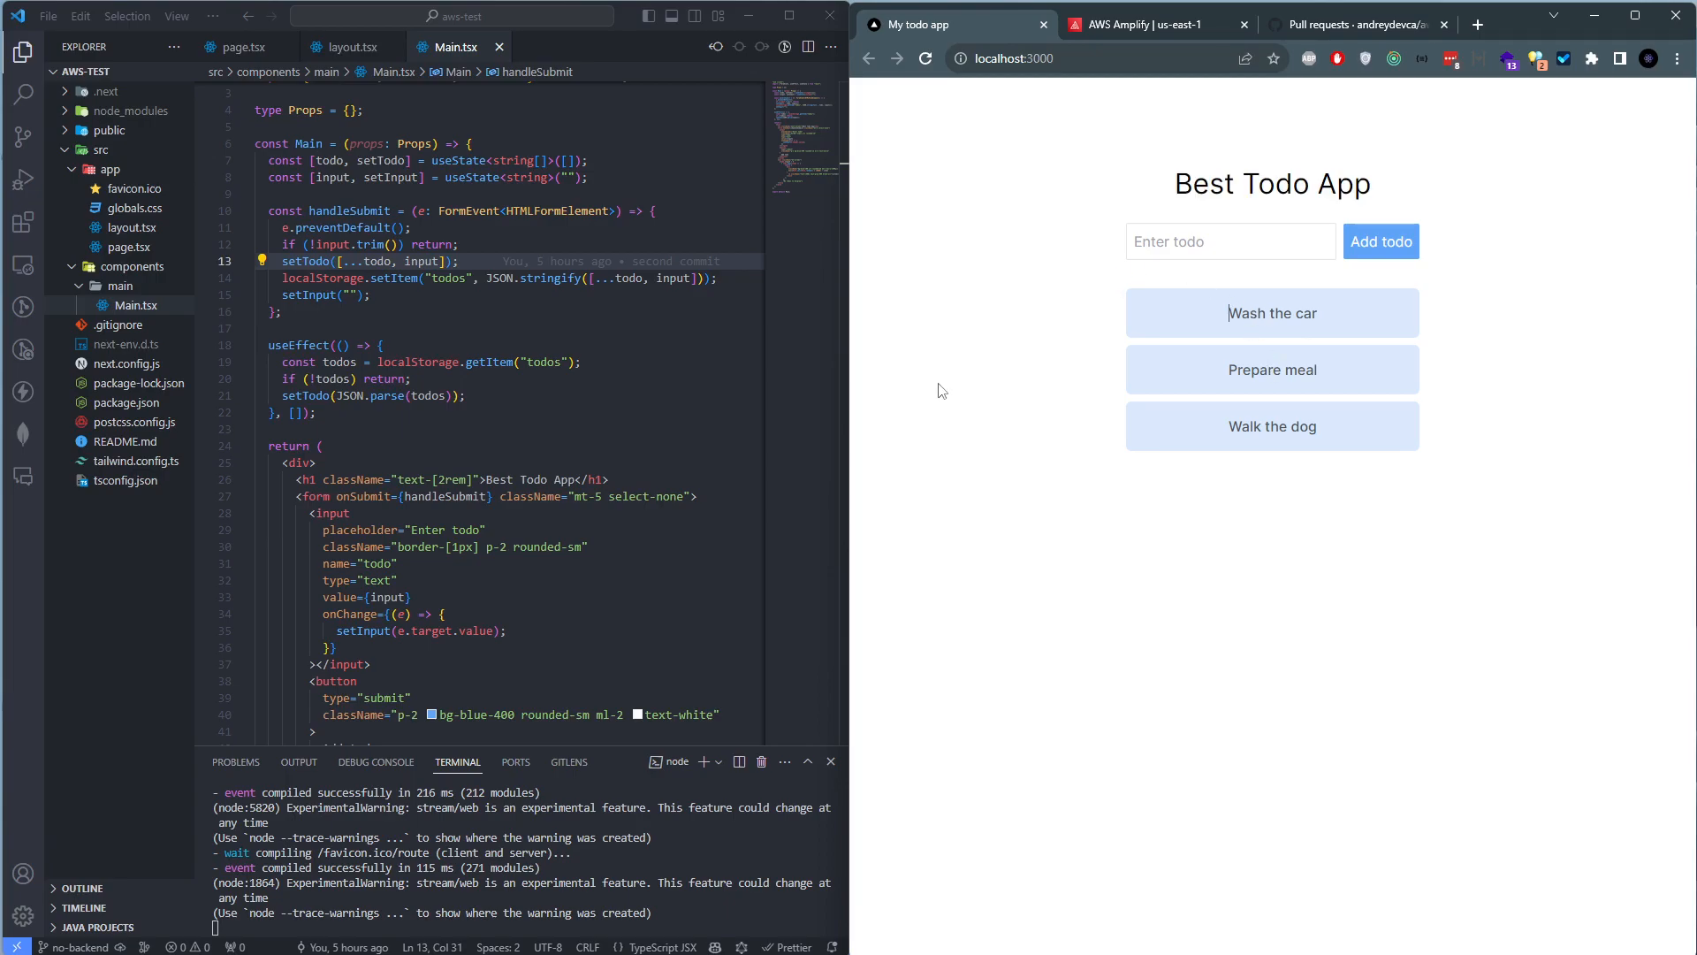
# Stop the running development server and clear the terminal output
pyautogui.click(742, 818)
pyautogui.hotkey('ctrl', 'c')
pyautogui.write('y')
pyautogui.press('Return')
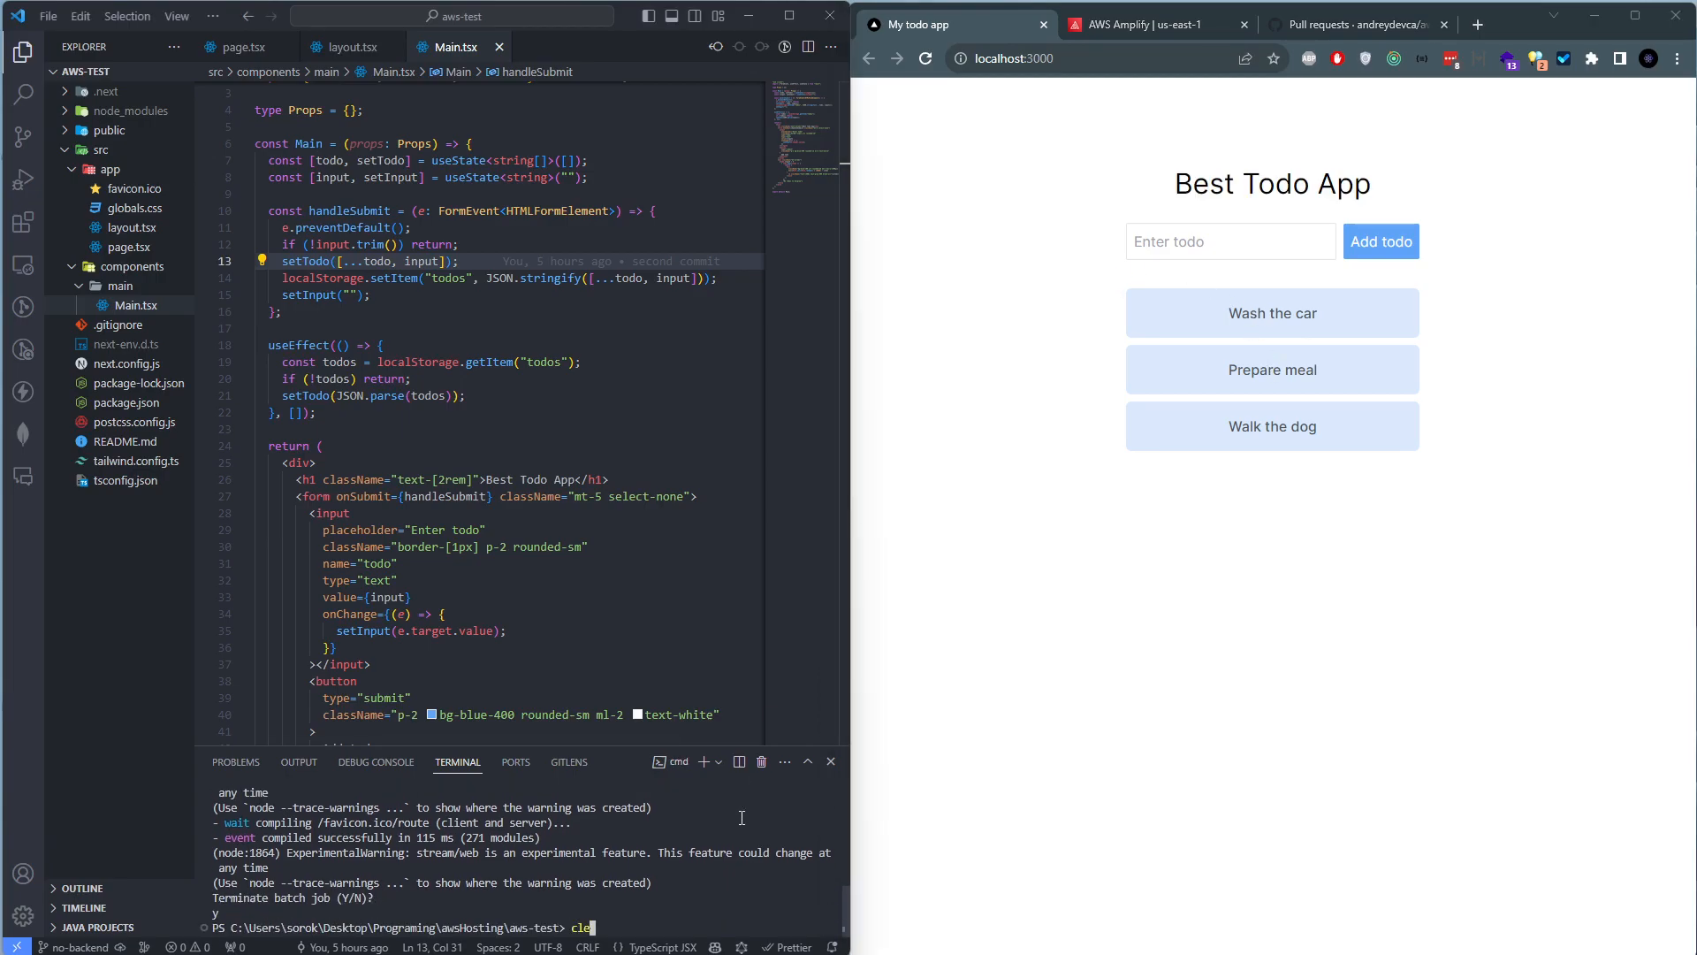
# Open the awshosting repository's code page on GitHub and look at its list of branches
pyautogui.click(1326, 26)
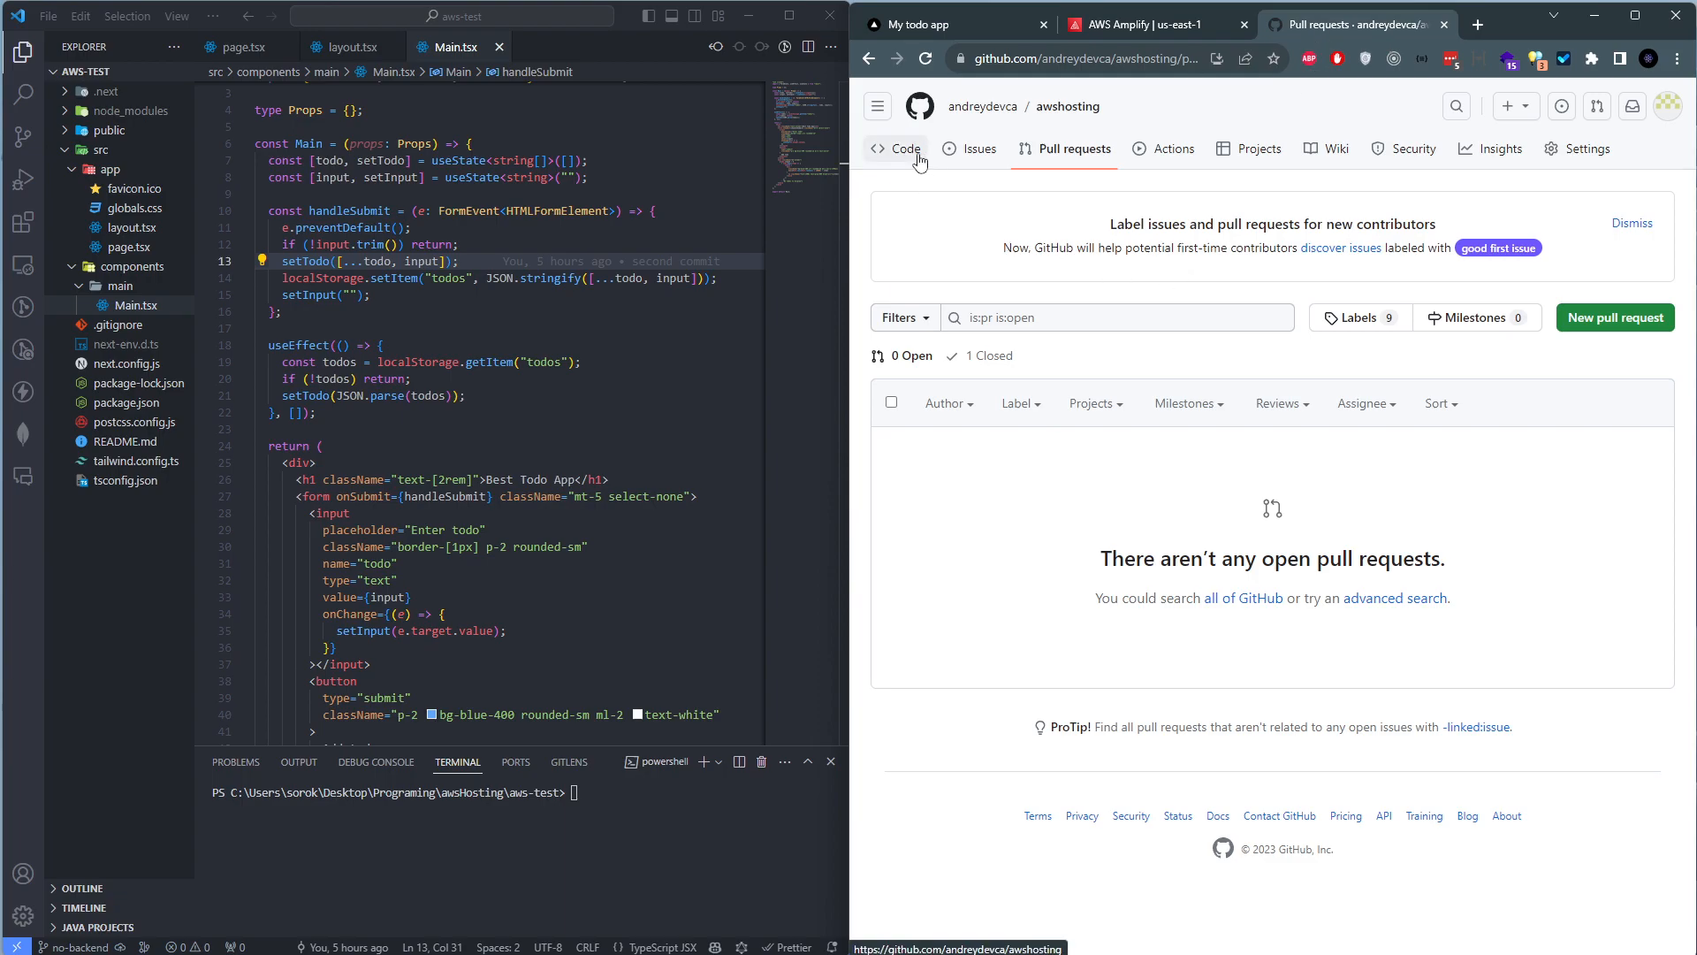
pyautogui.click(1030, 155)
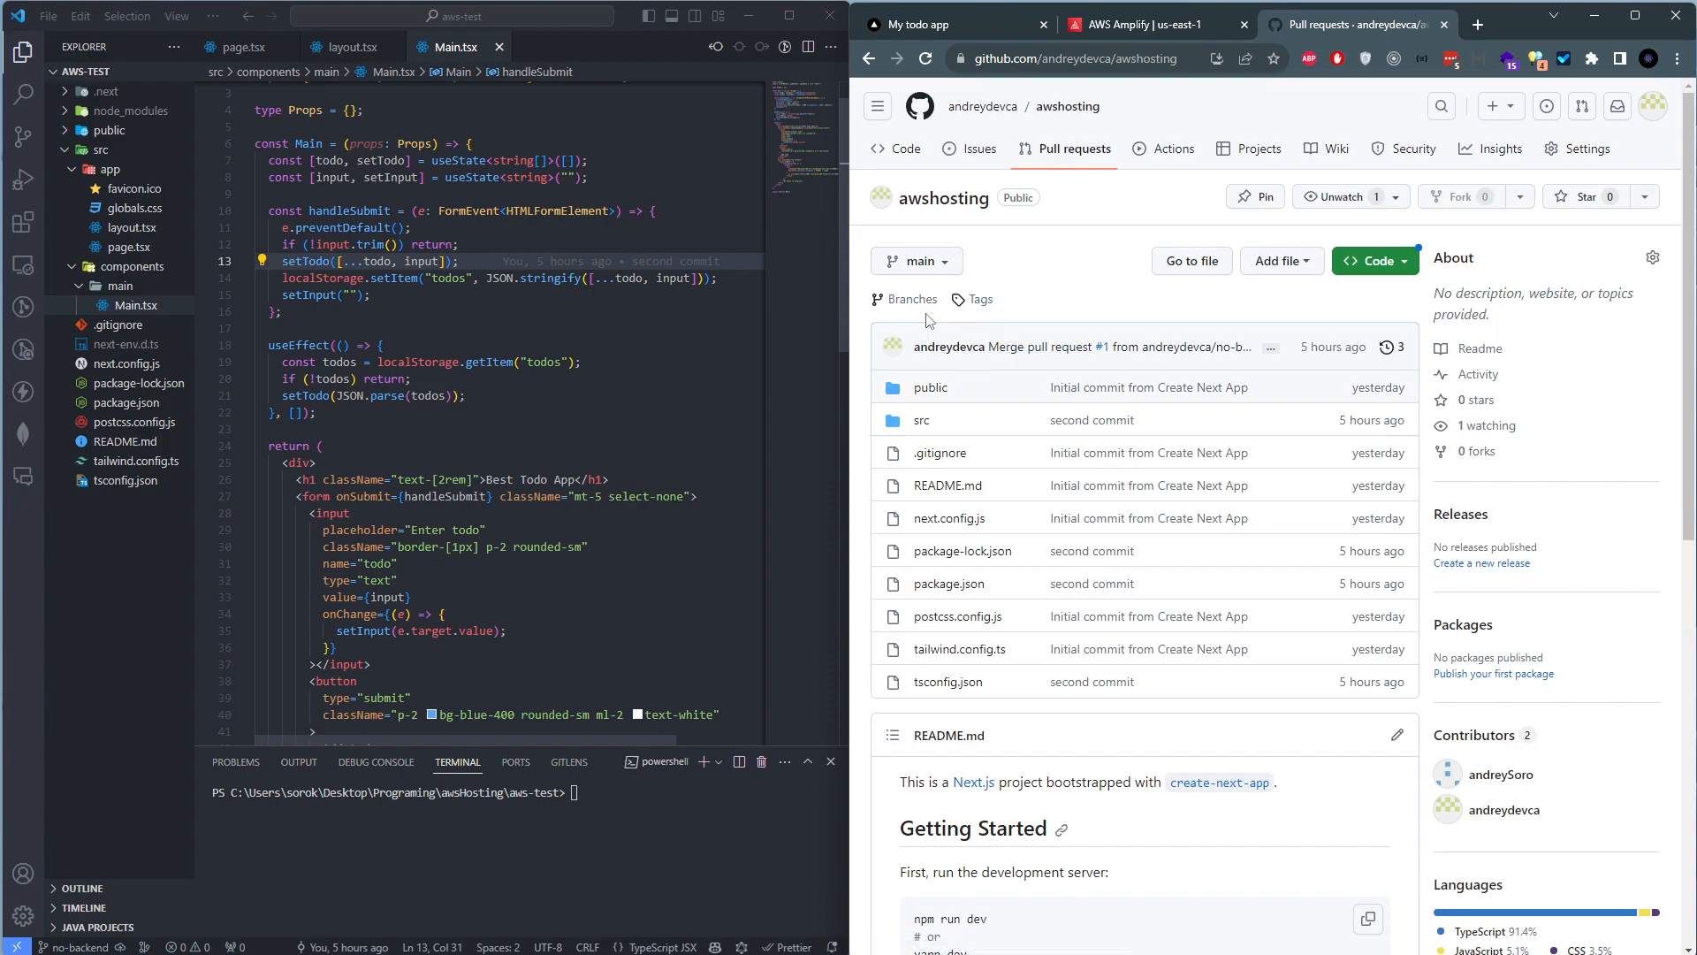
pyautogui.click(918, 266)
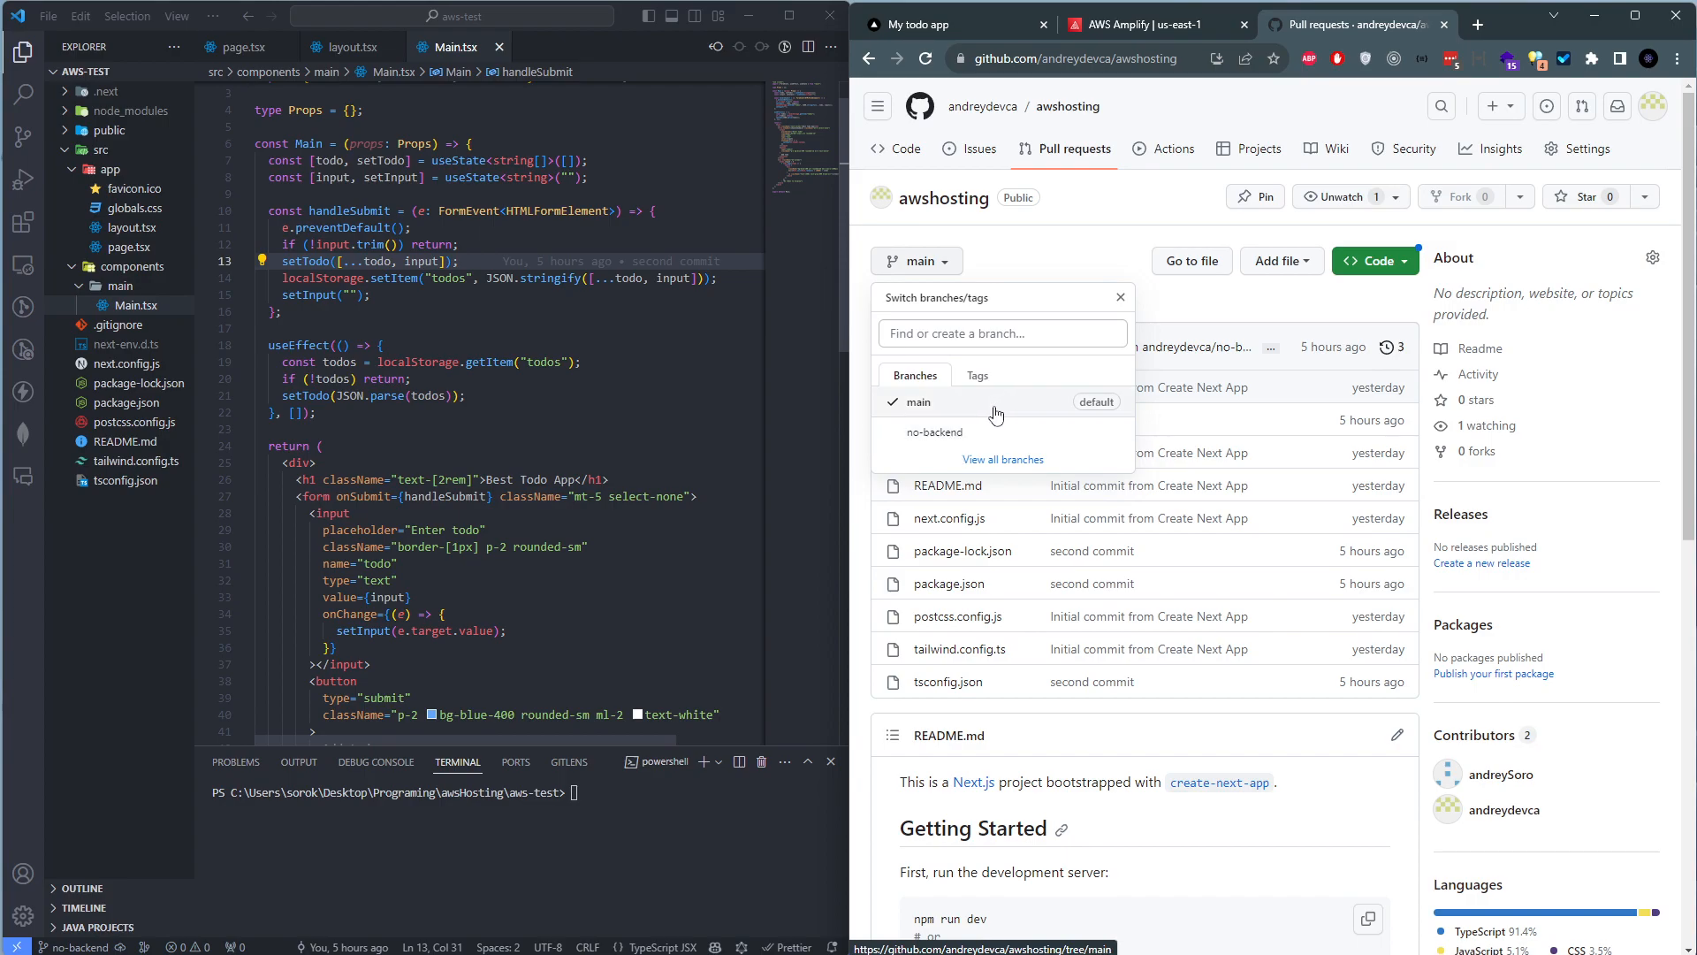
pyautogui.click(1112, 226)
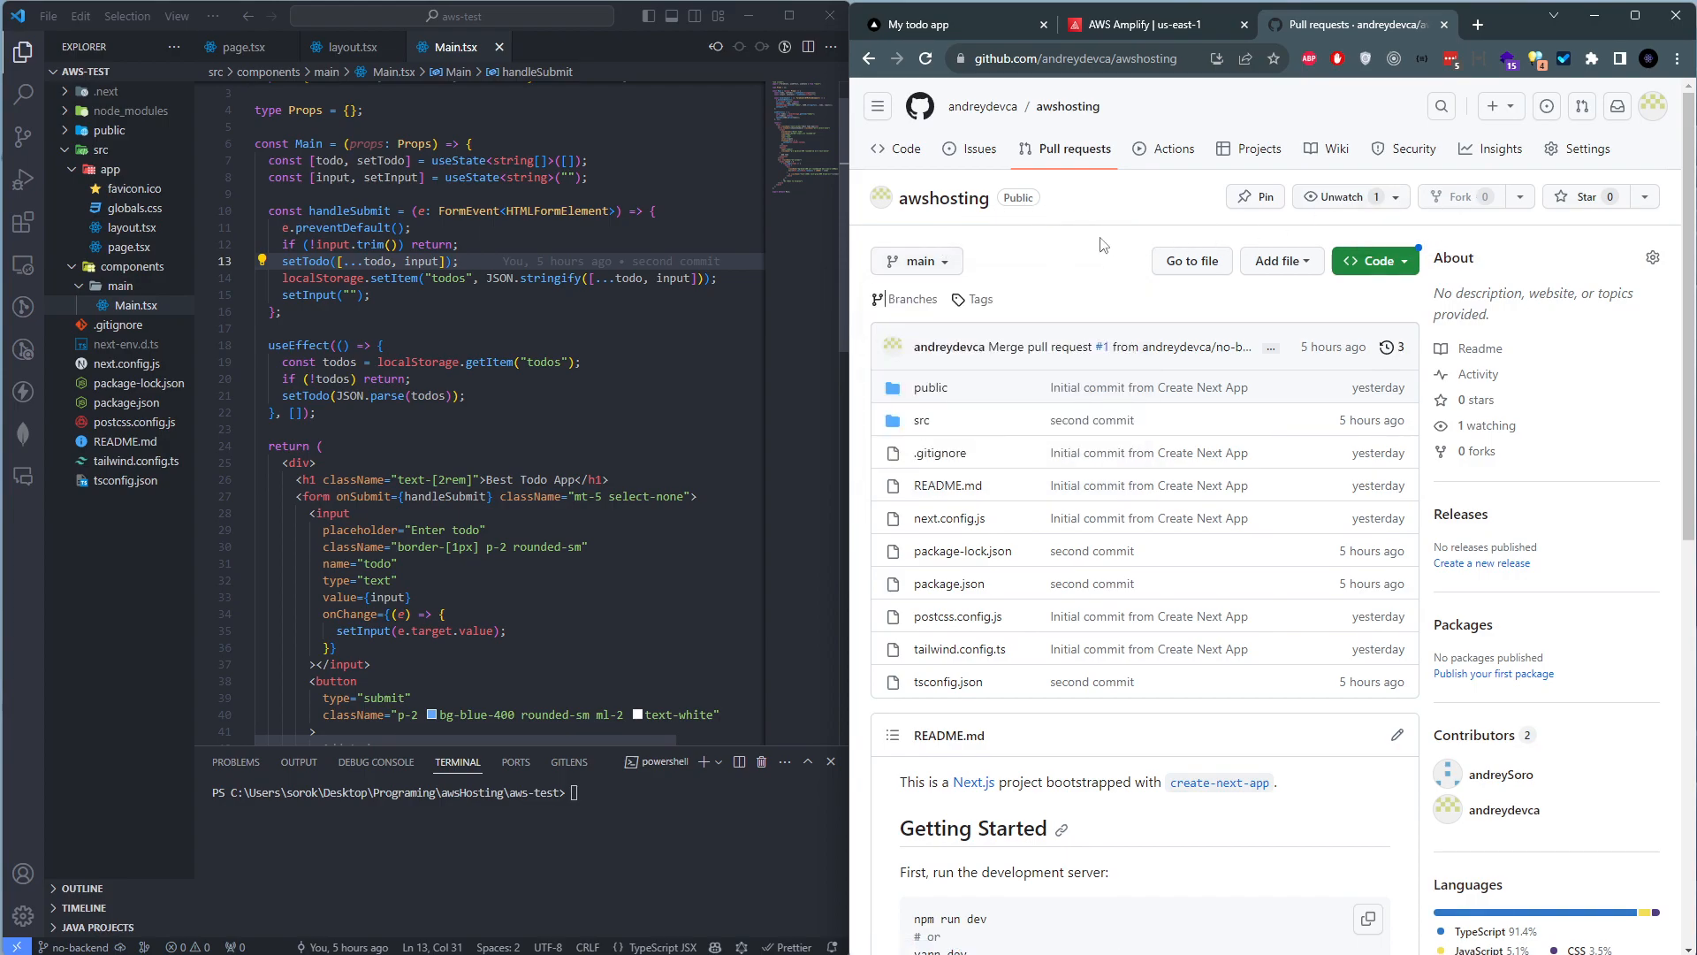
pyautogui.click(947, 261)
# Review the Main component's code in Main.tsx, from handleSubmit through the todo list rendering
pyautogui.click(507, 392)
pyautogui.moveTo(297, 244); pyautogui.dragTo(397, 563)
pyautogui.scroll(-5, 543, 518)
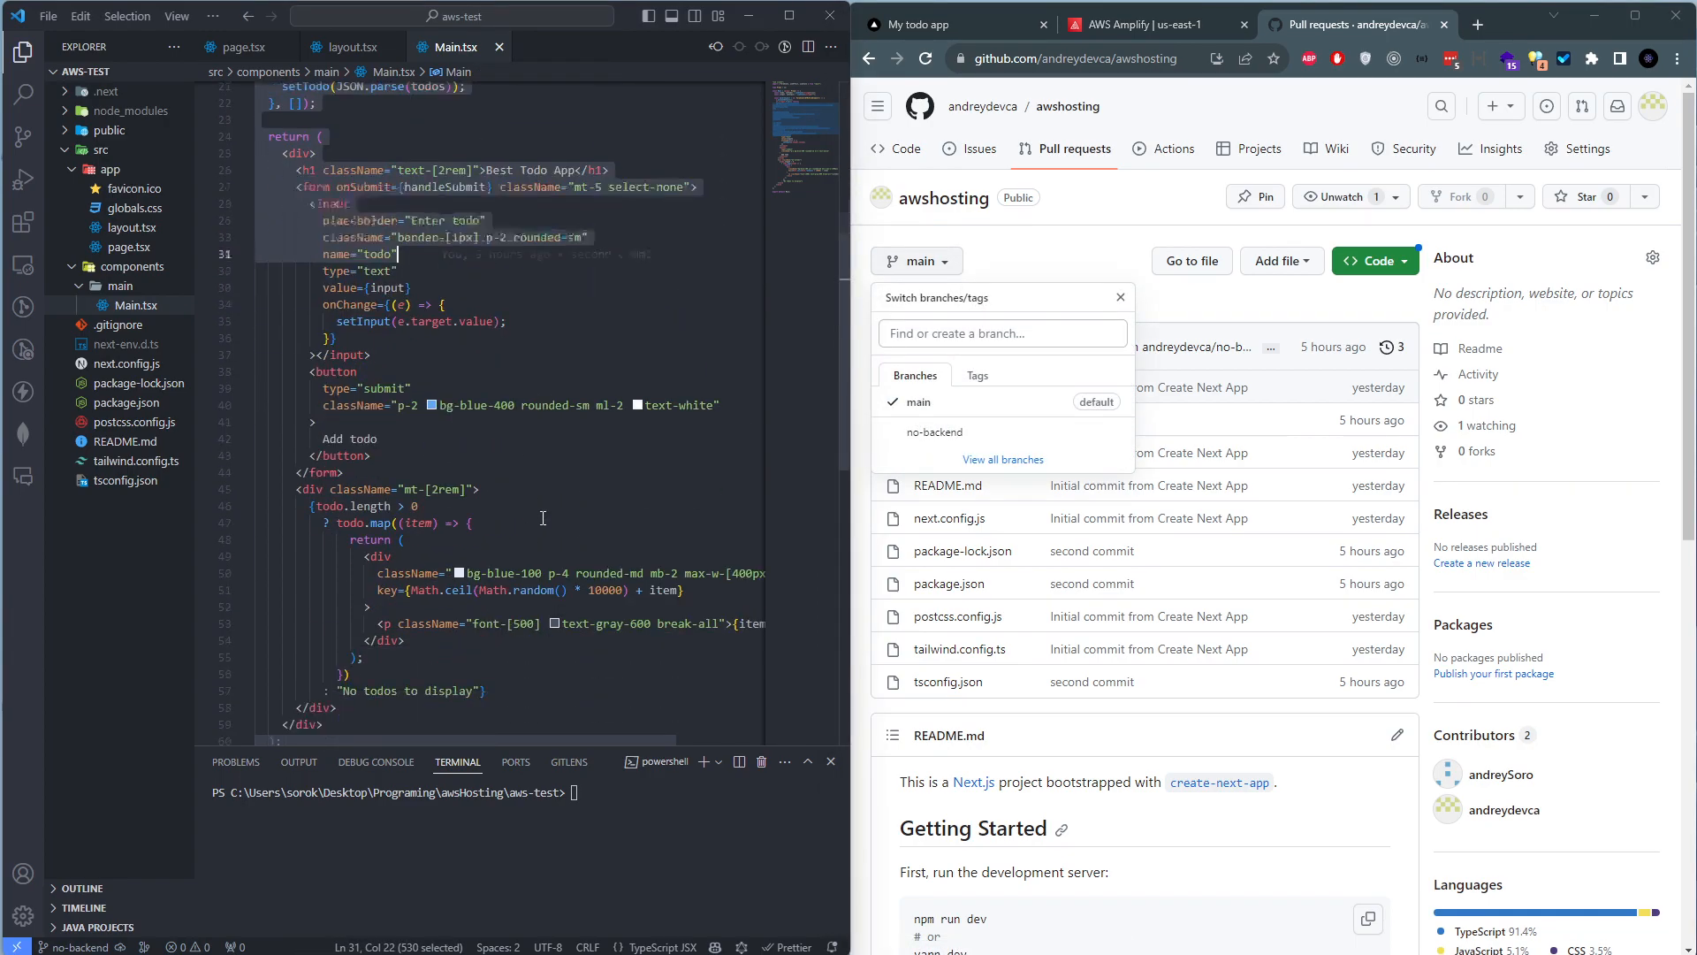
pyautogui.click(543, 517)
pyautogui.scroll(6, 590, 463)
# Switch the awshosting repository view on GitHub to the no-backend branch
pyautogui.click(1047, 262)
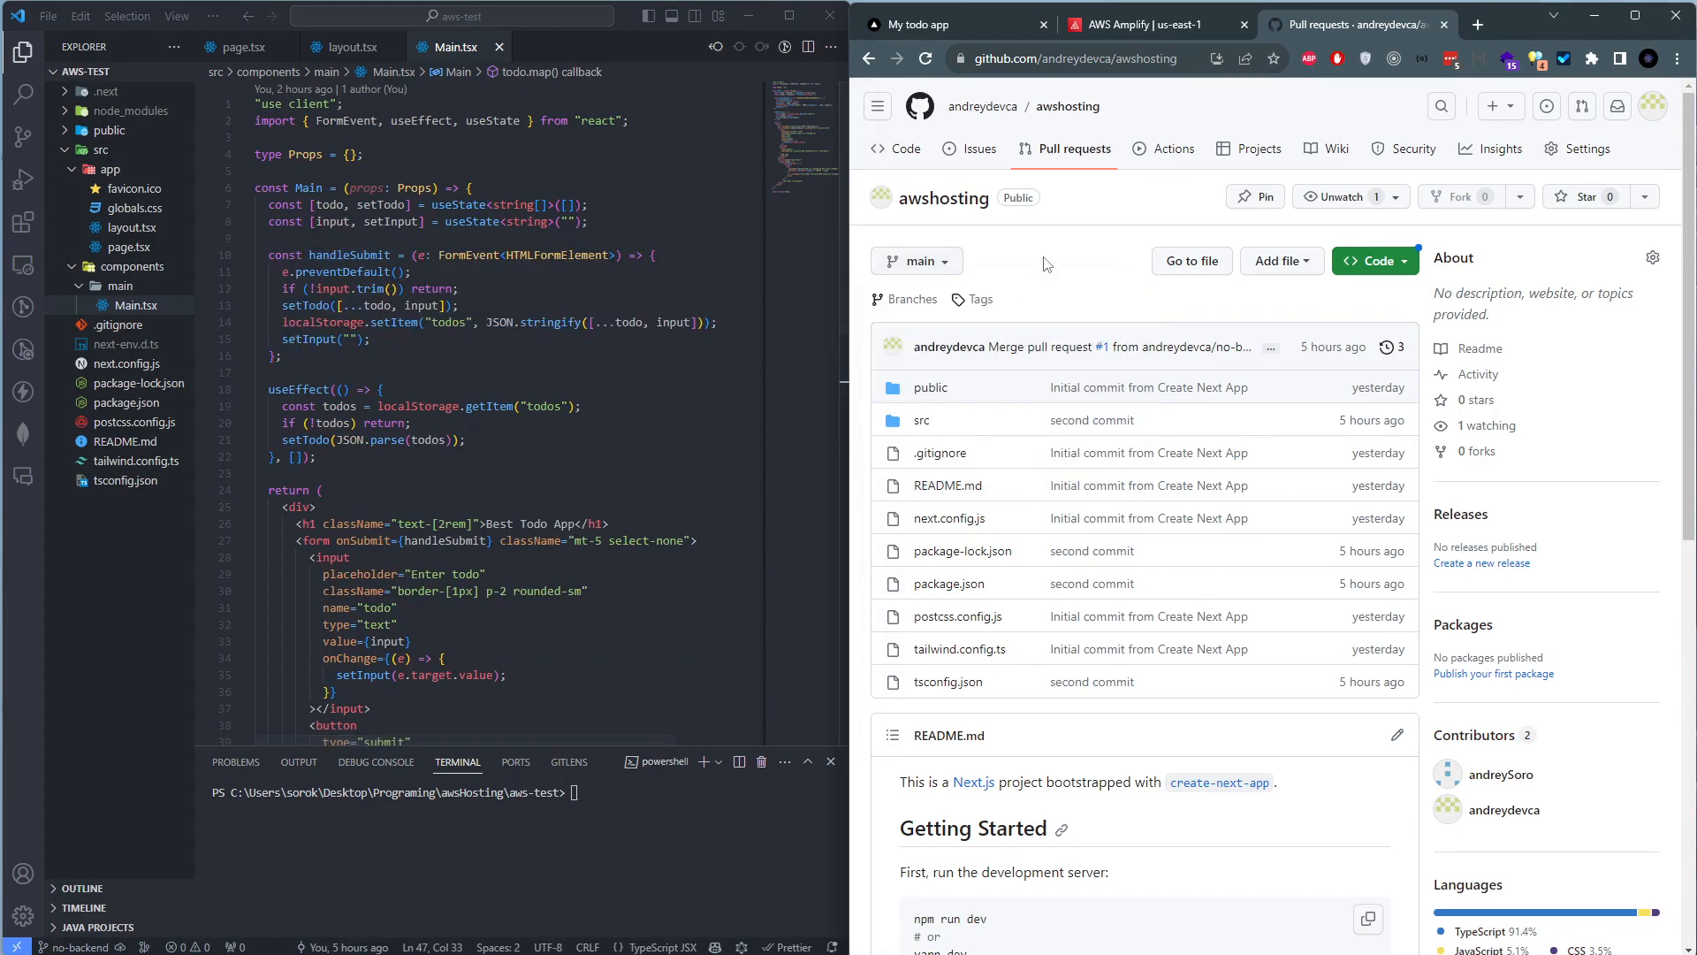
pyautogui.click(928, 262)
pyautogui.click(944, 434)
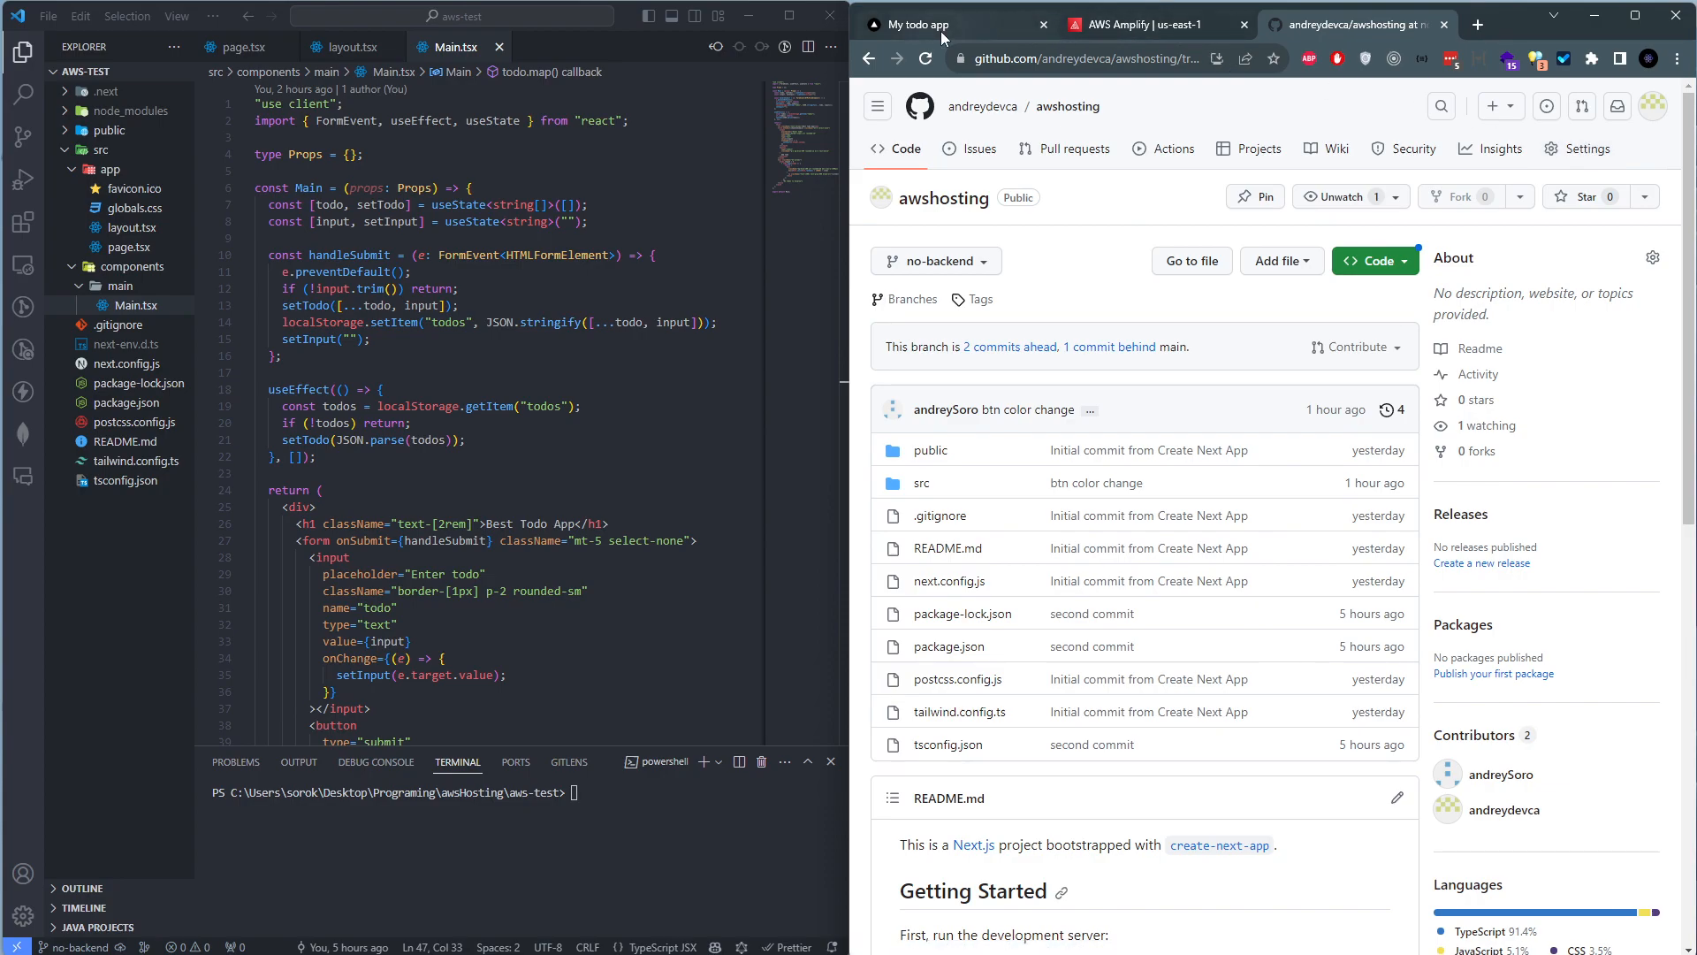
# Switch to the AWS Amplify console and look over the All apps page
pyautogui.click(1154, 29)
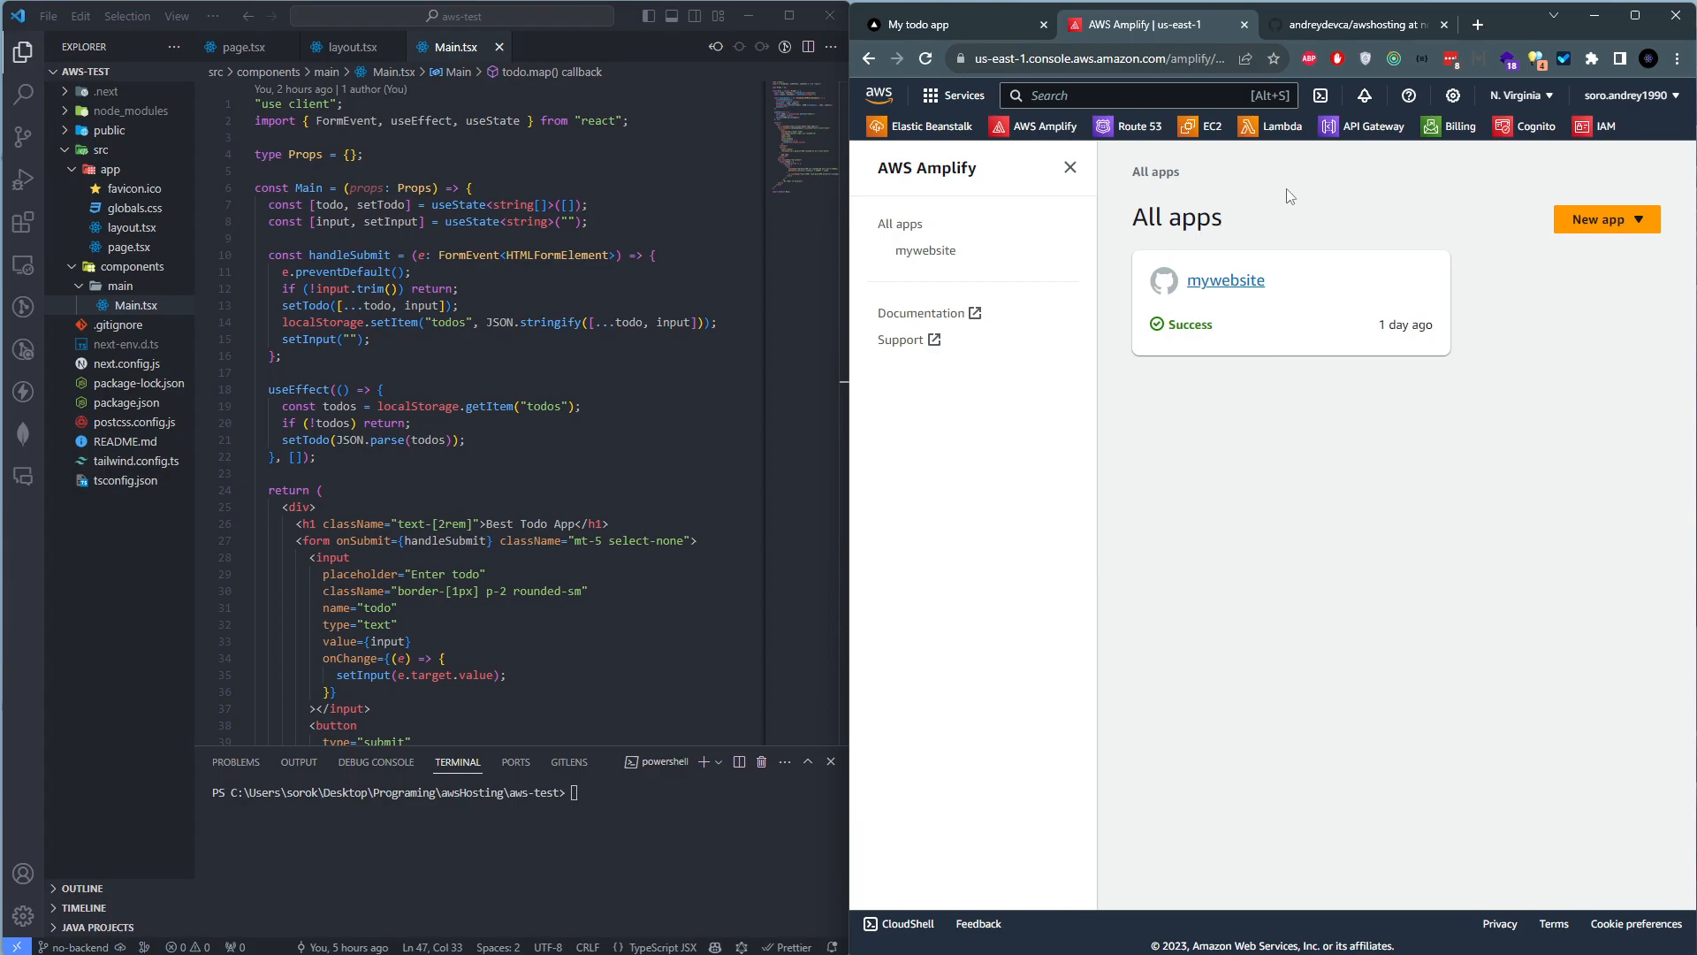
pyautogui.click(1620, 104)
pyautogui.click(1345, 194)
pyautogui.moveTo(1348, 223); pyautogui.dragTo(1156, 171)
pyautogui.click(1238, 203)
pyautogui.moveTo(1232, 222); pyautogui.dragTo(1131, 168)
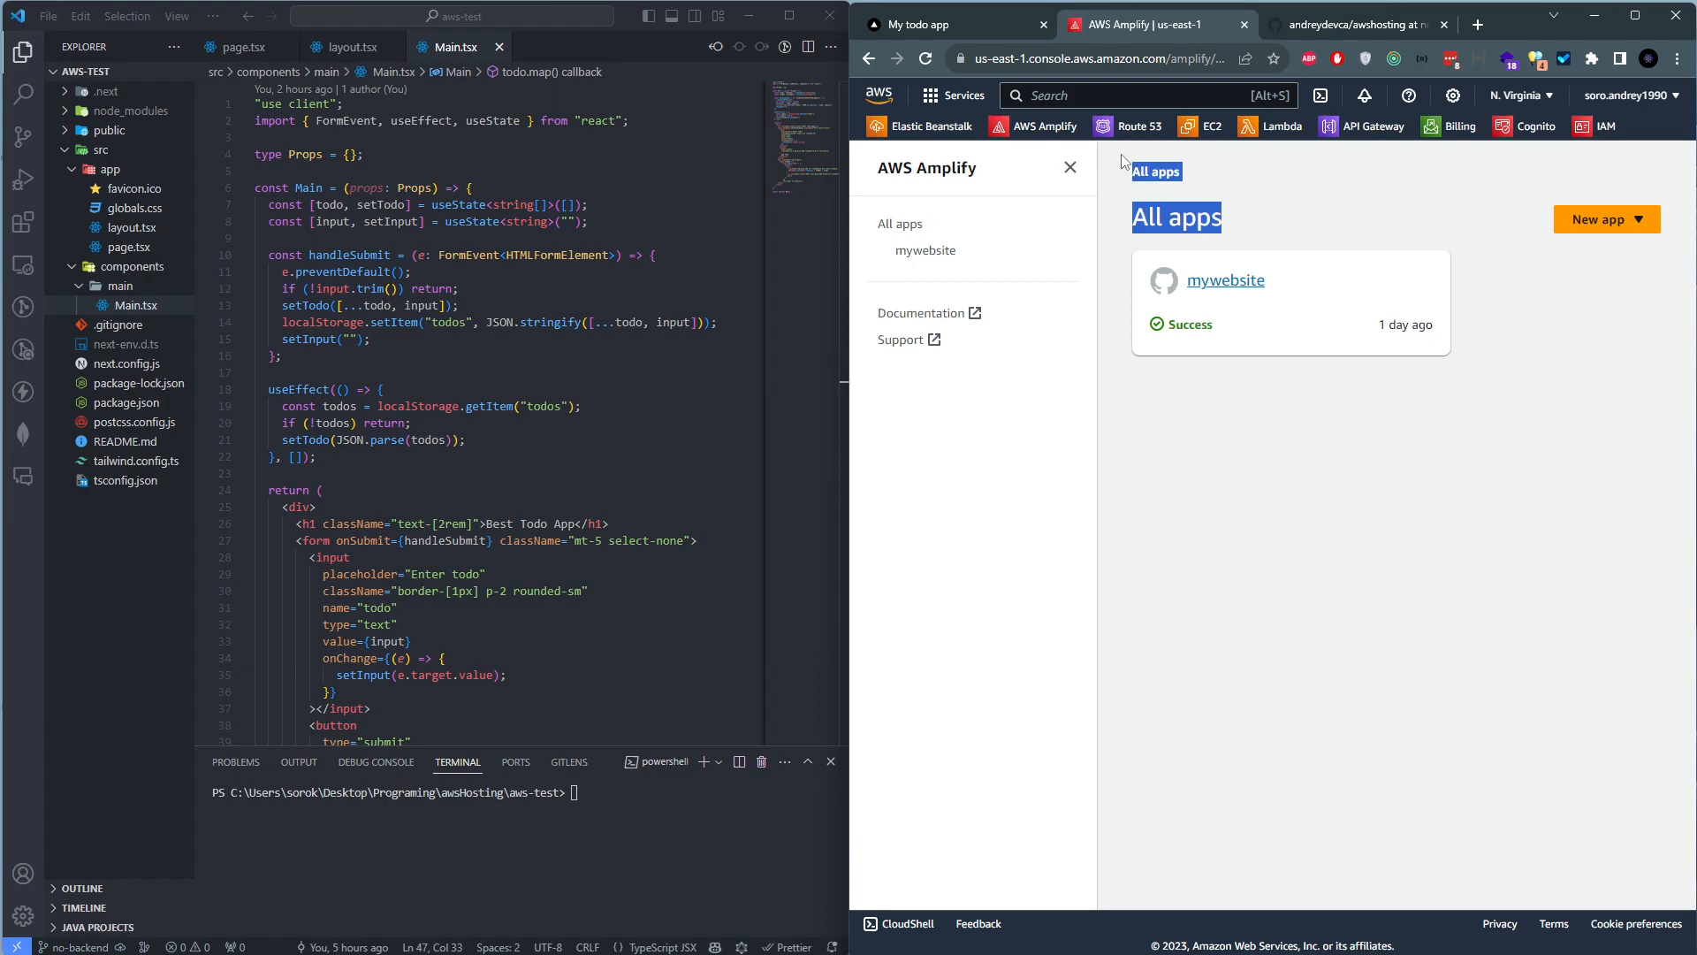
pyautogui.click(1136, 184)
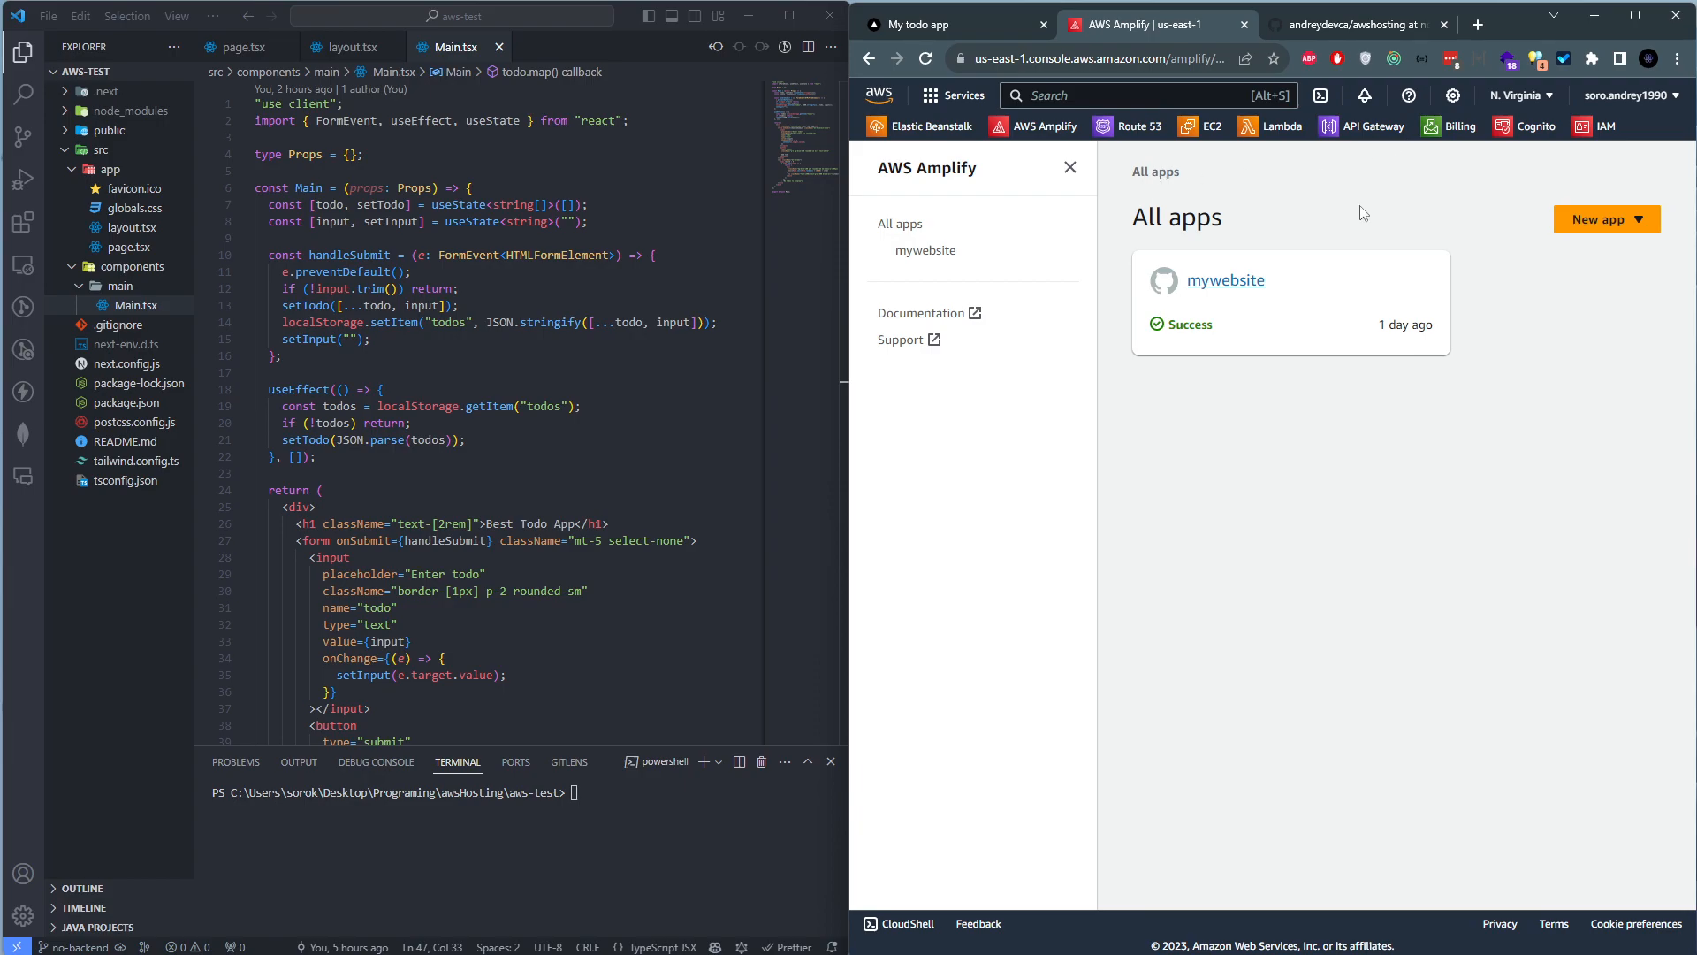
pyautogui.moveTo(1133, 172); pyautogui.dragTo(1224, 210)
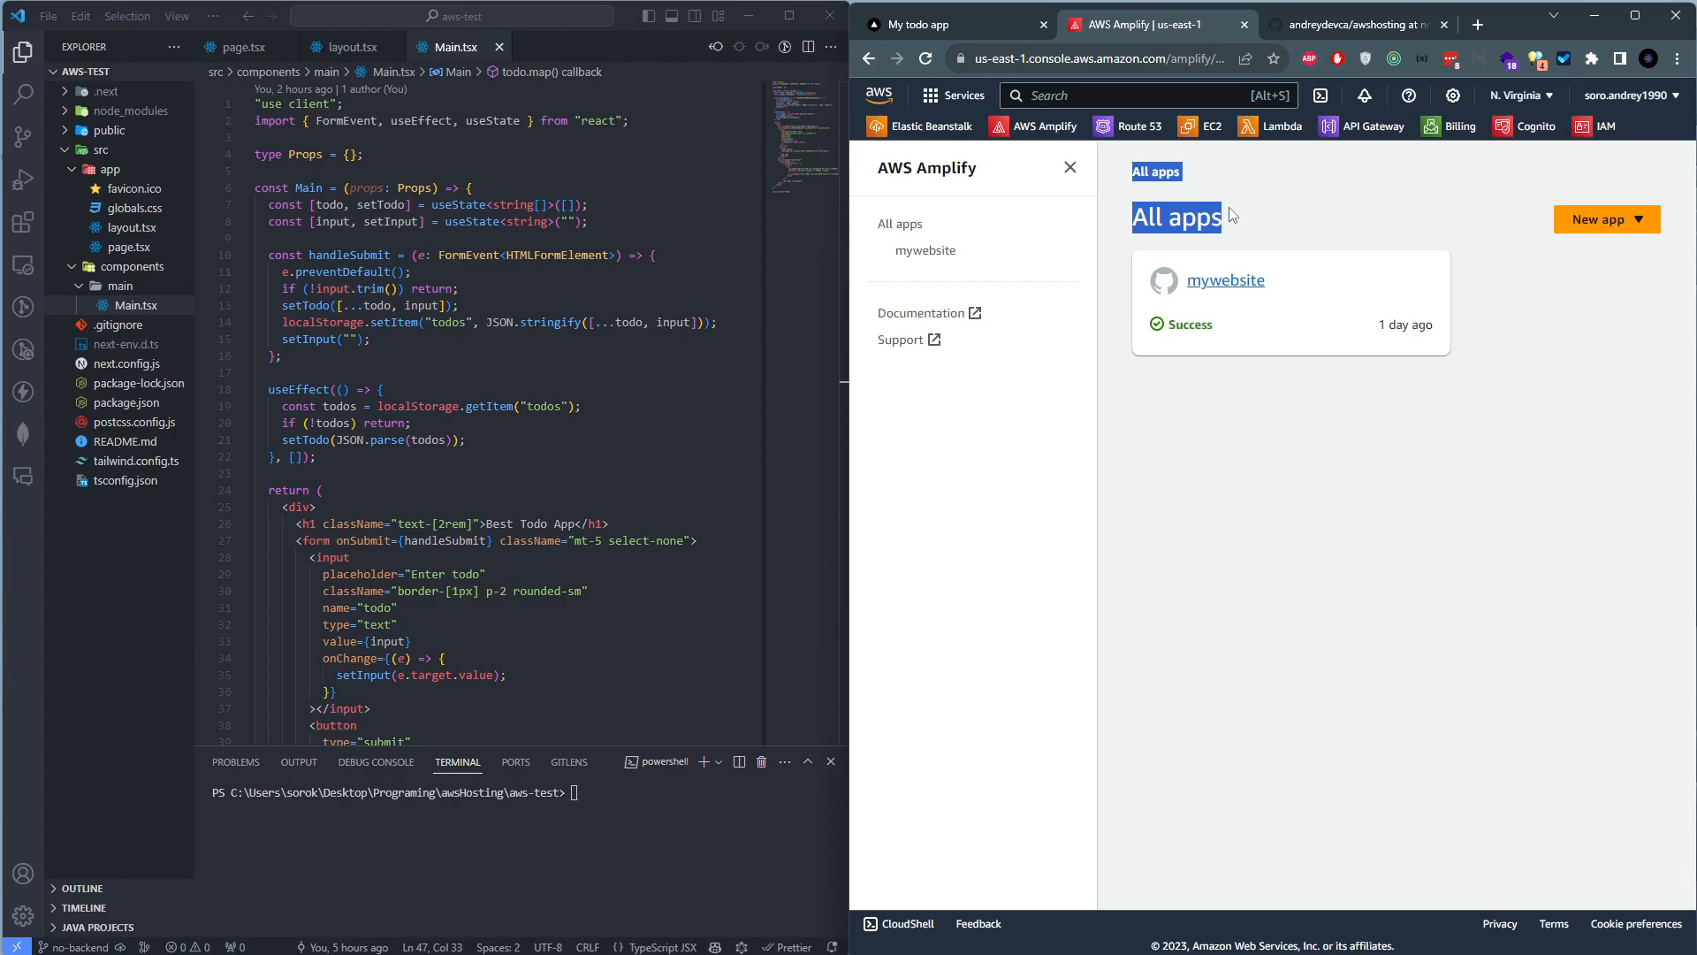
pyautogui.click(1239, 205)
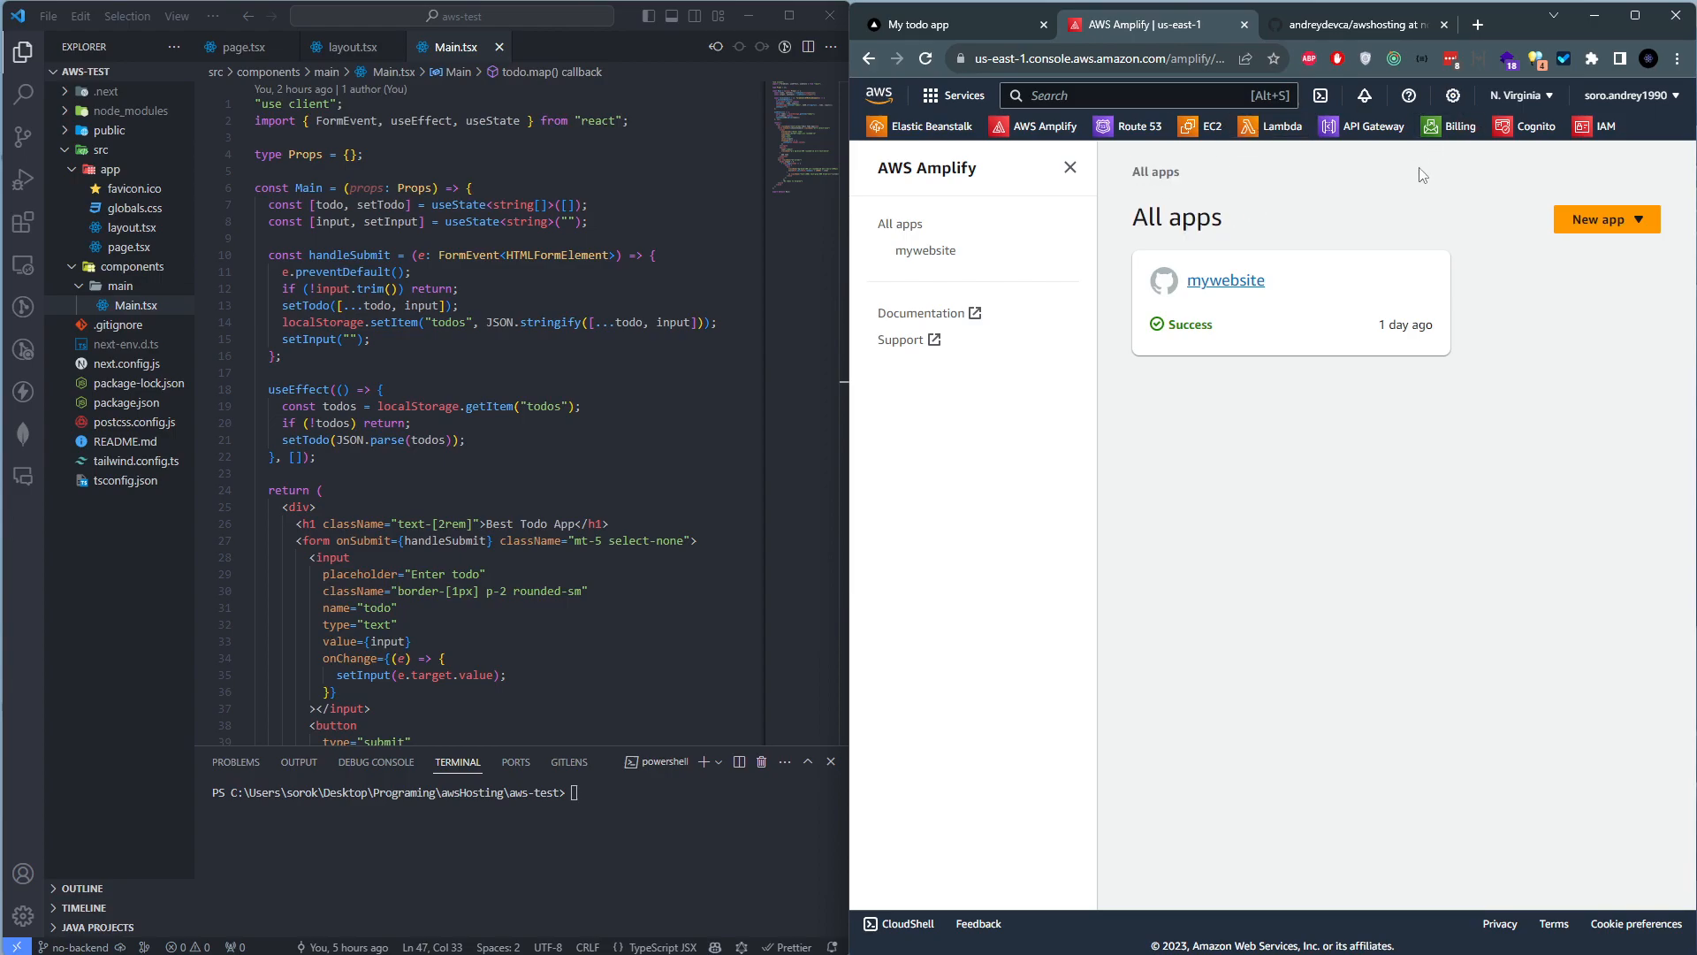
pyautogui.moveTo(1140, 173); pyautogui.dragTo(1201, 181)
# Open the AWS Billing Dashboard and examine the current month's total forecast in the AWS summary
pyautogui.click(1456, 127)
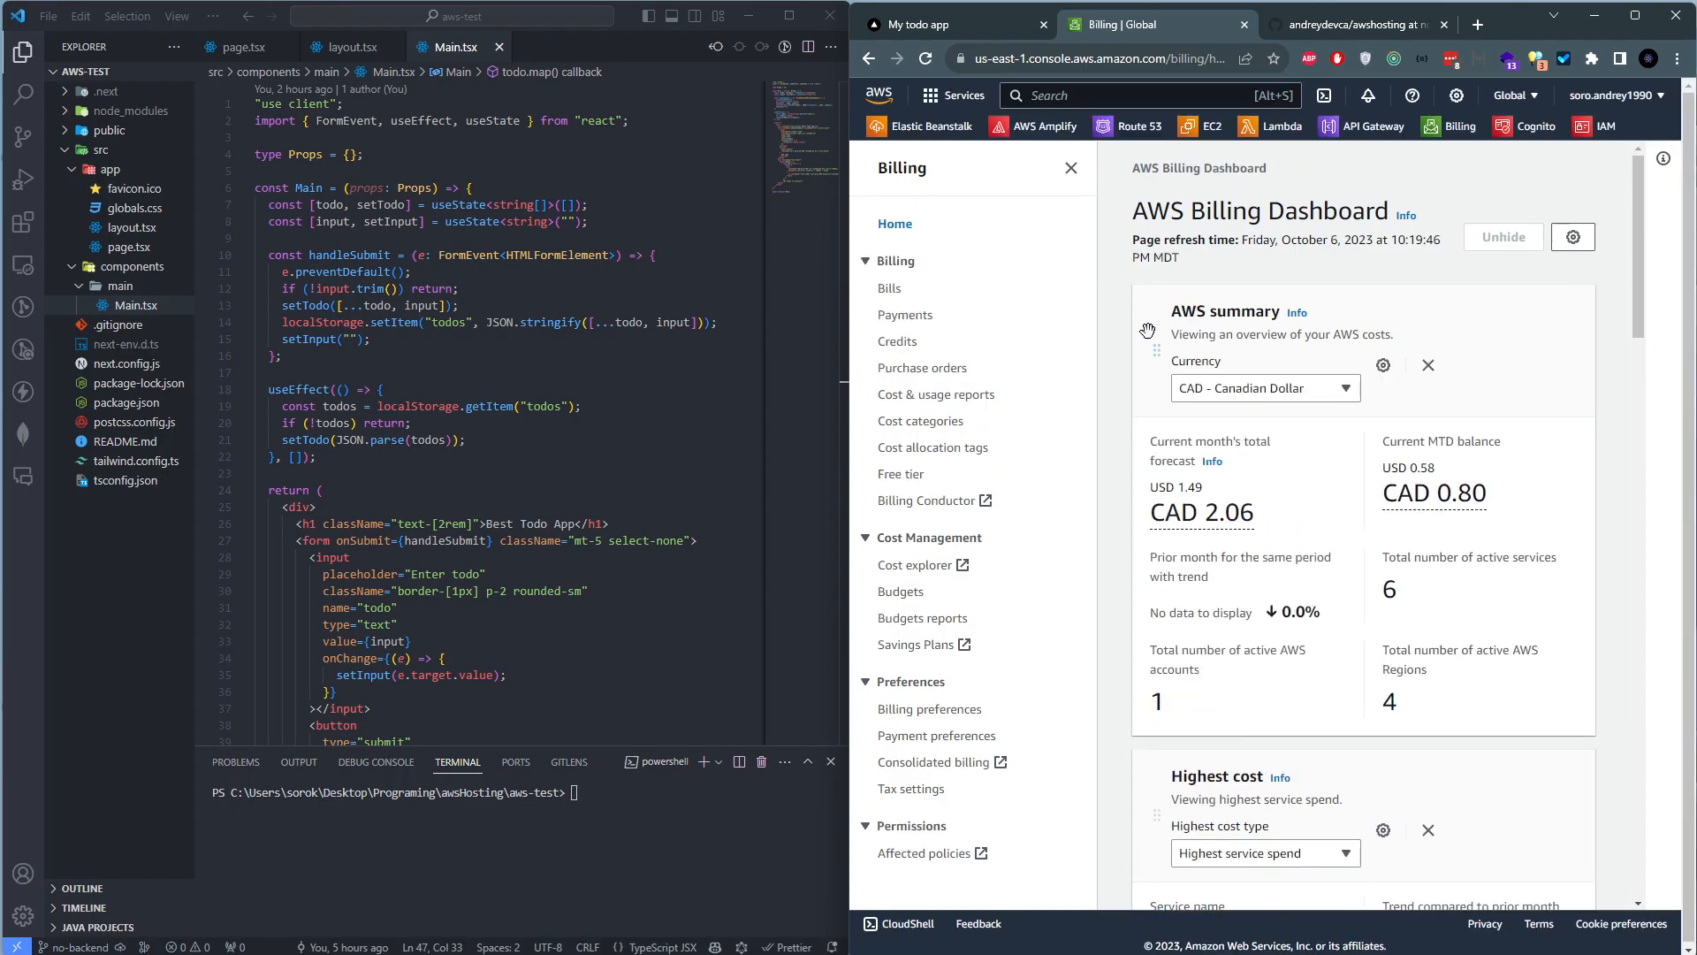
pyautogui.moveTo(1132, 233); pyautogui.dragTo(1196, 259)
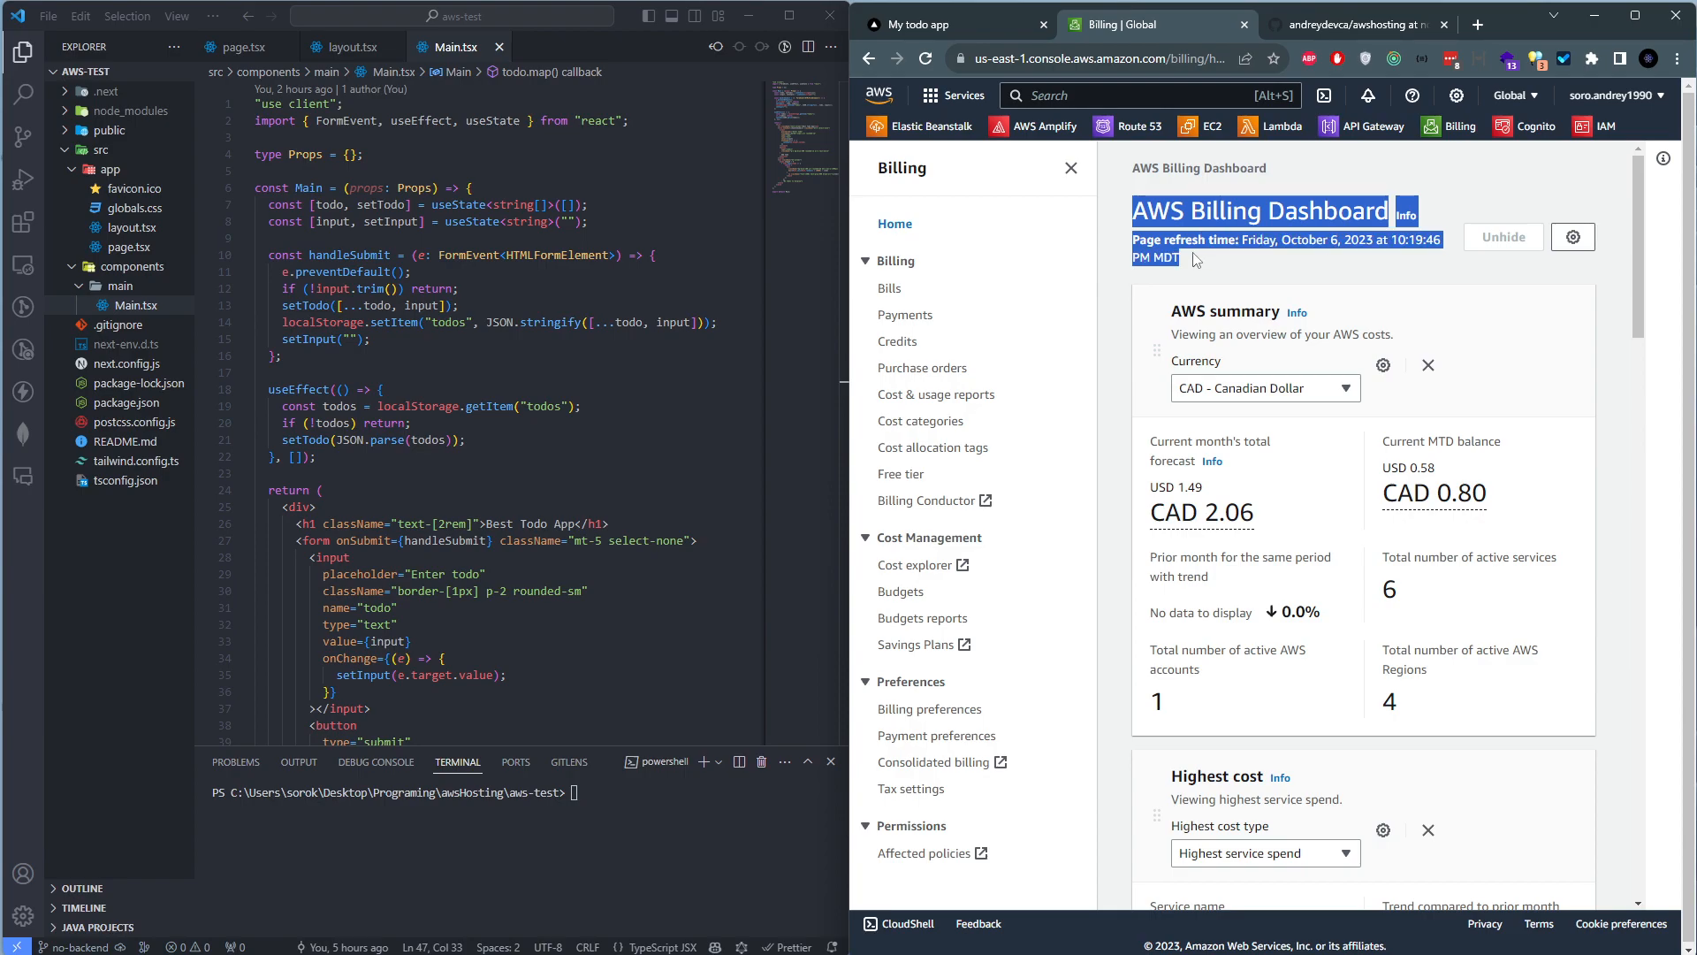
pyautogui.click(1188, 265)
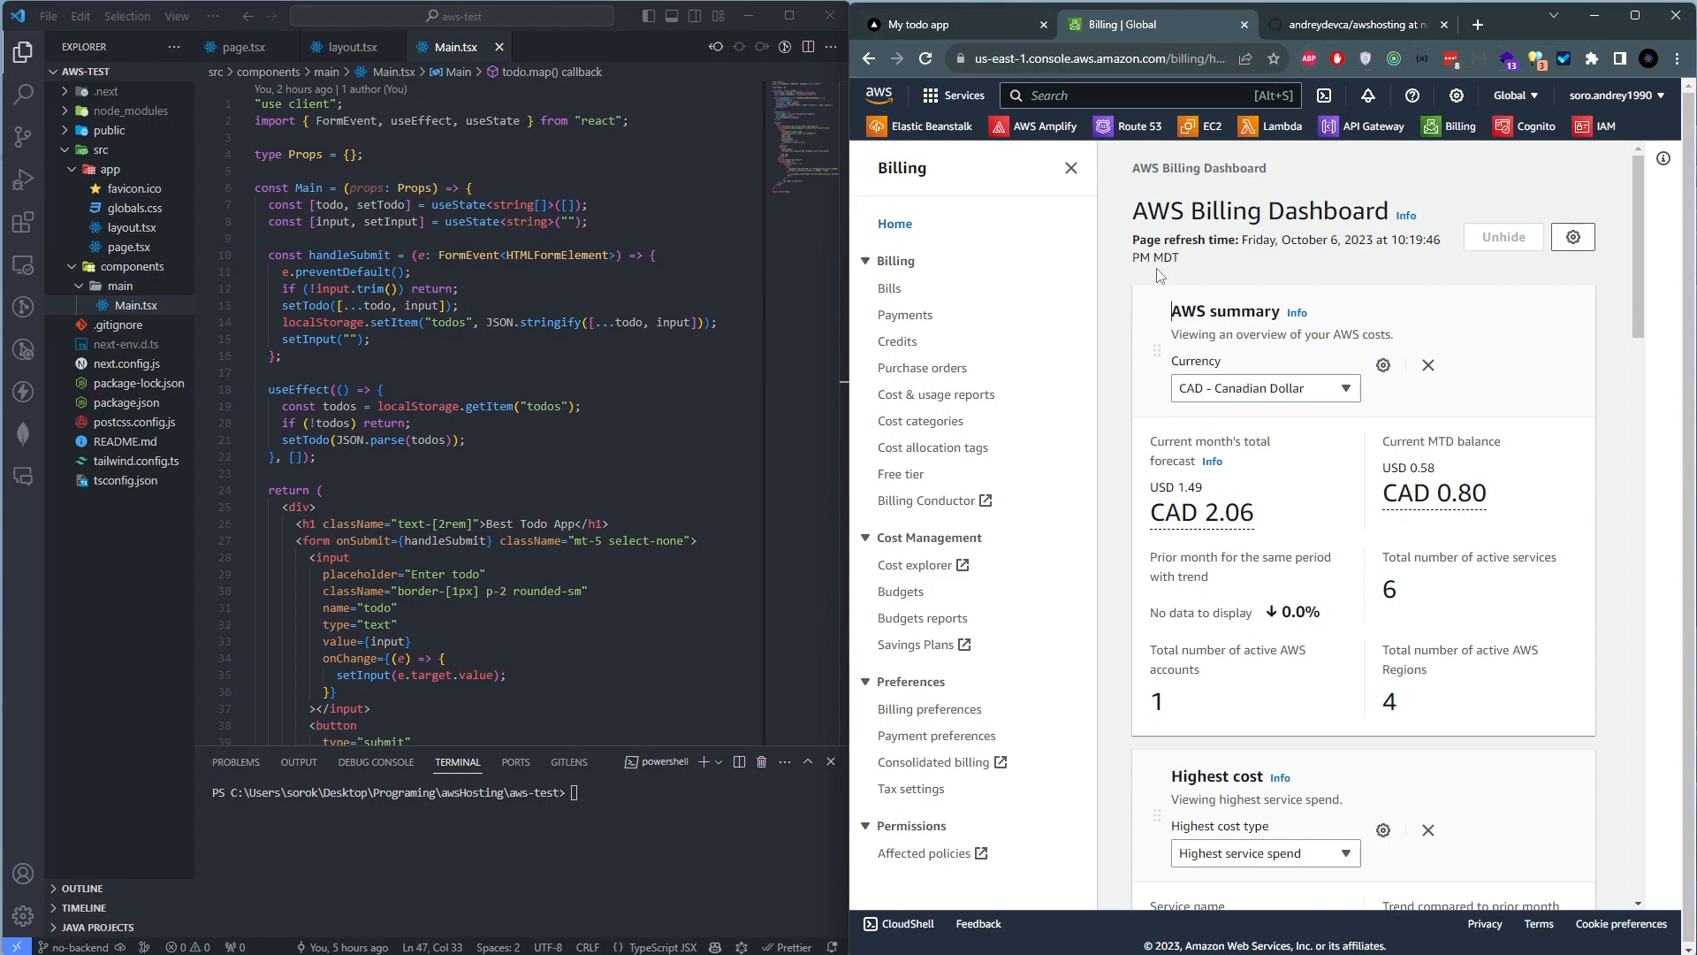
pyautogui.scroll(-3, 1160, 276)
pyautogui.scroll(2, 1154, 349)
pyautogui.moveTo(1150, 352); pyautogui.dragTo(1208, 406)
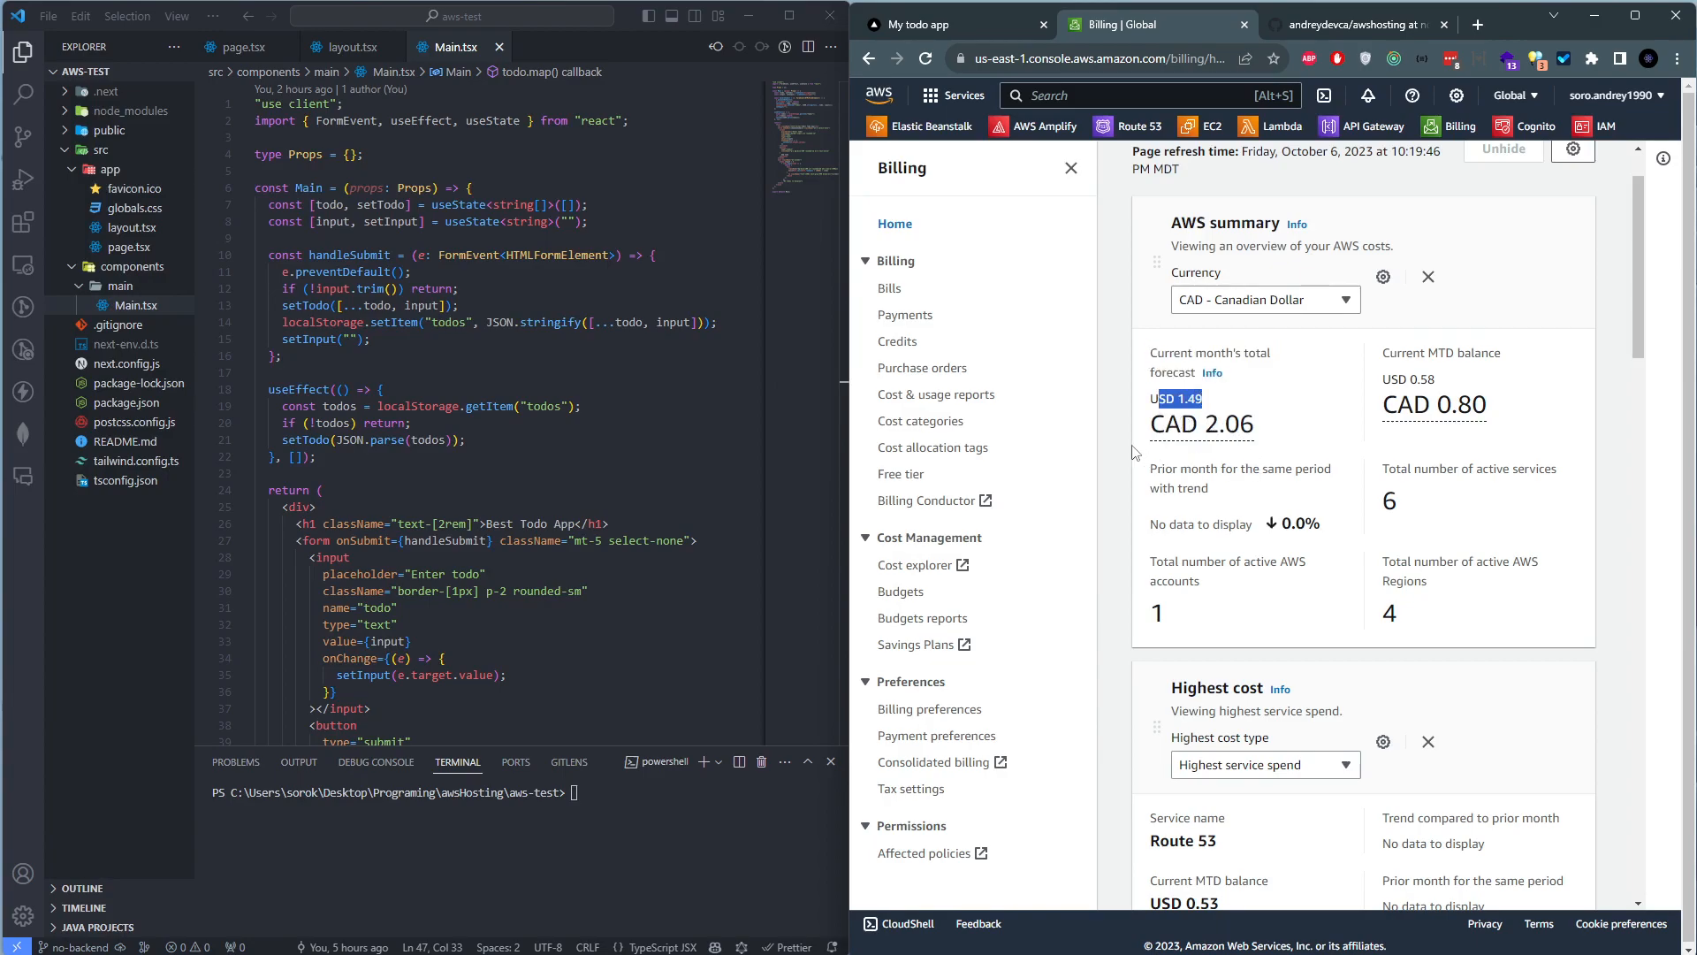
pyautogui.scroll(1, 1134, 452)
pyautogui.click(1154, 308)
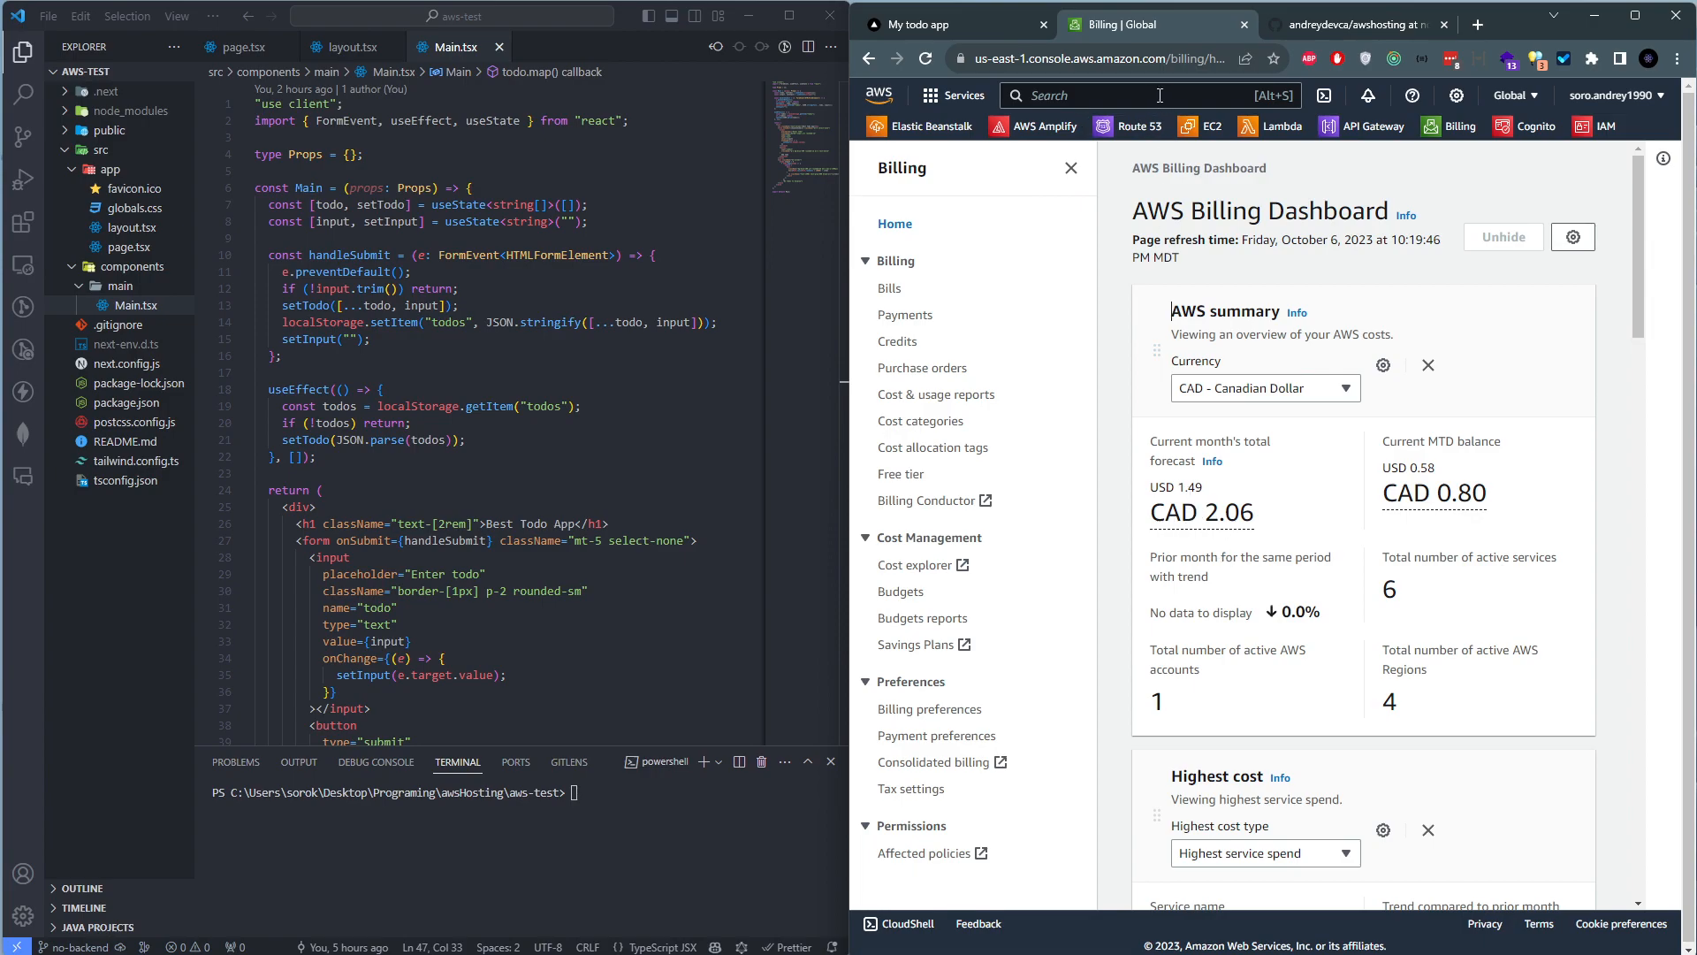
# Return to AWS Amplify from Billing and review the All apps overview and the favorite services
pyautogui.click(1043, 125)
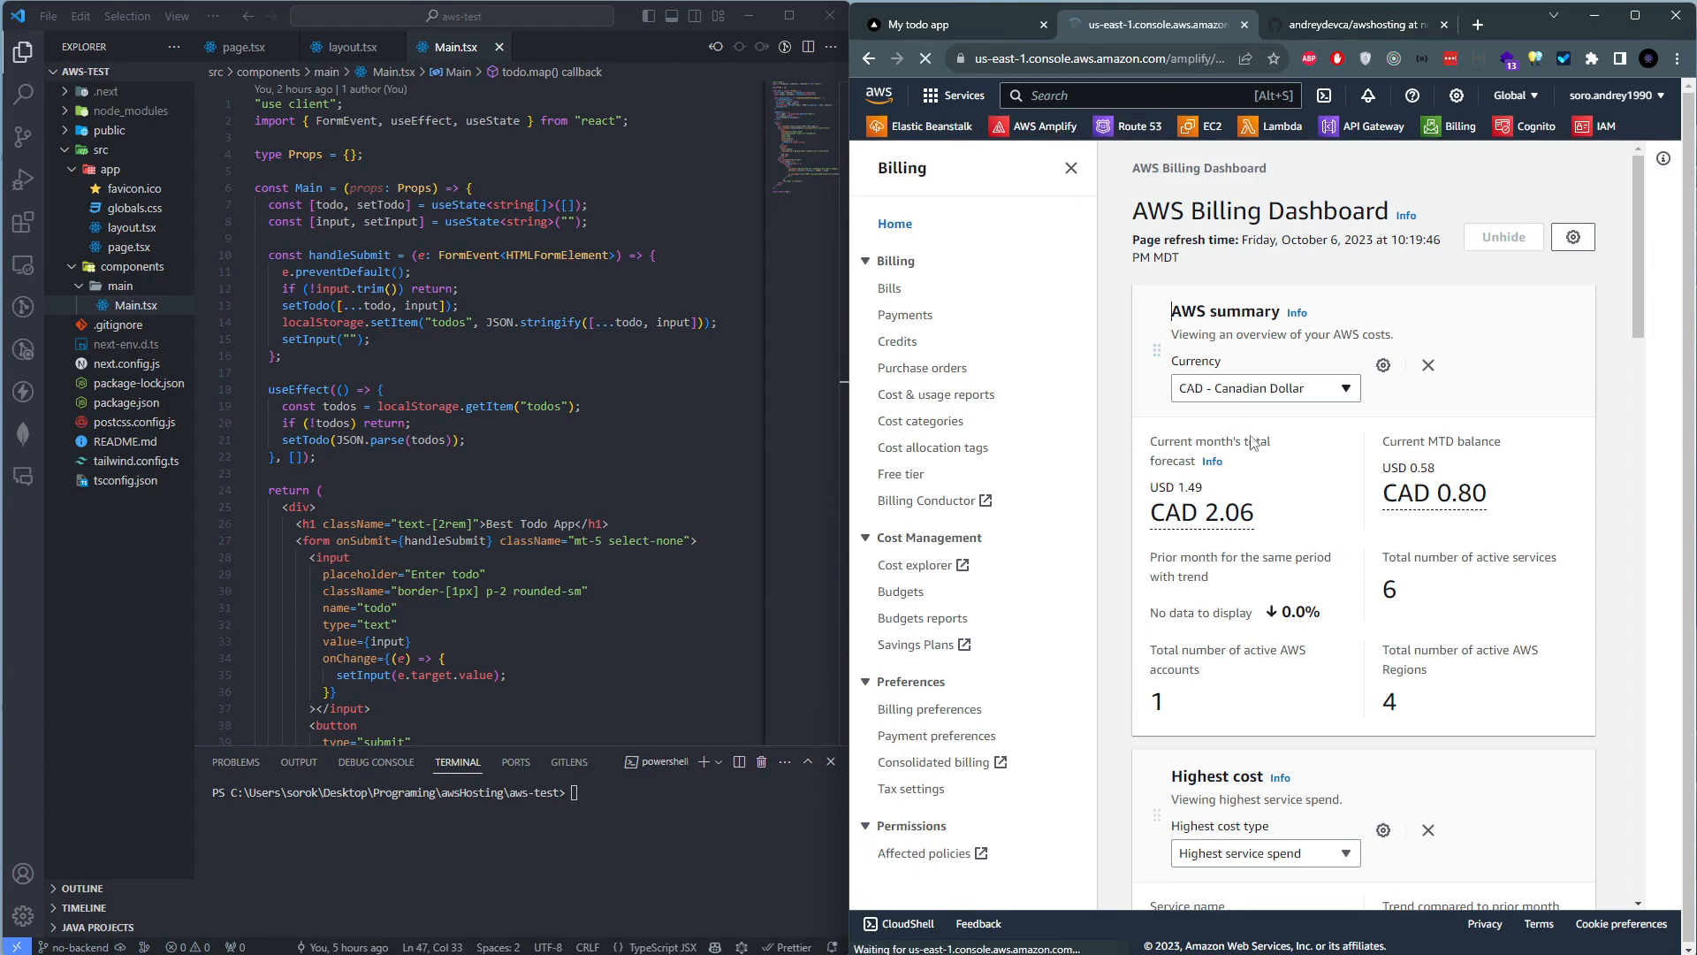
pyautogui.moveTo(1149, 210)
pyautogui.mouseDown()
pyautogui.moveTo(1226, 227)
pyautogui.moveTo(1146, 220)
pyautogui.mouseUp()
pyautogui.click(1227, 227)
pyautogui.click(1161, 220)
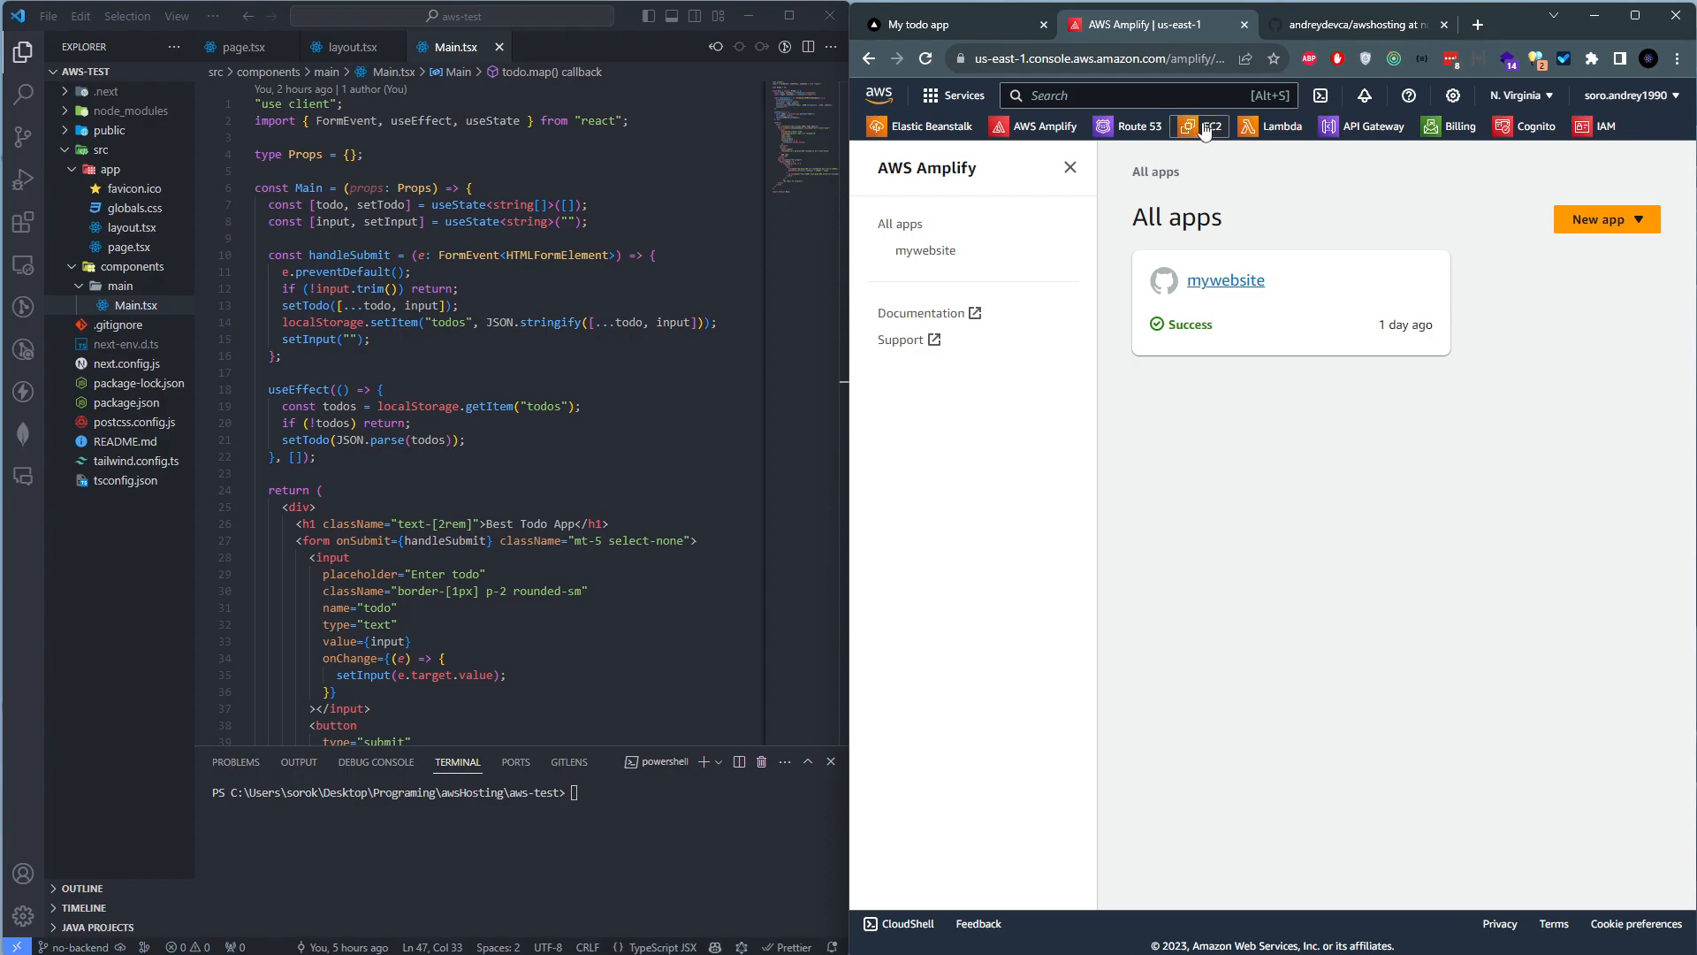
pyautogui.moveTo(1130, 166); pyautogui.dragTo(1229, 219)
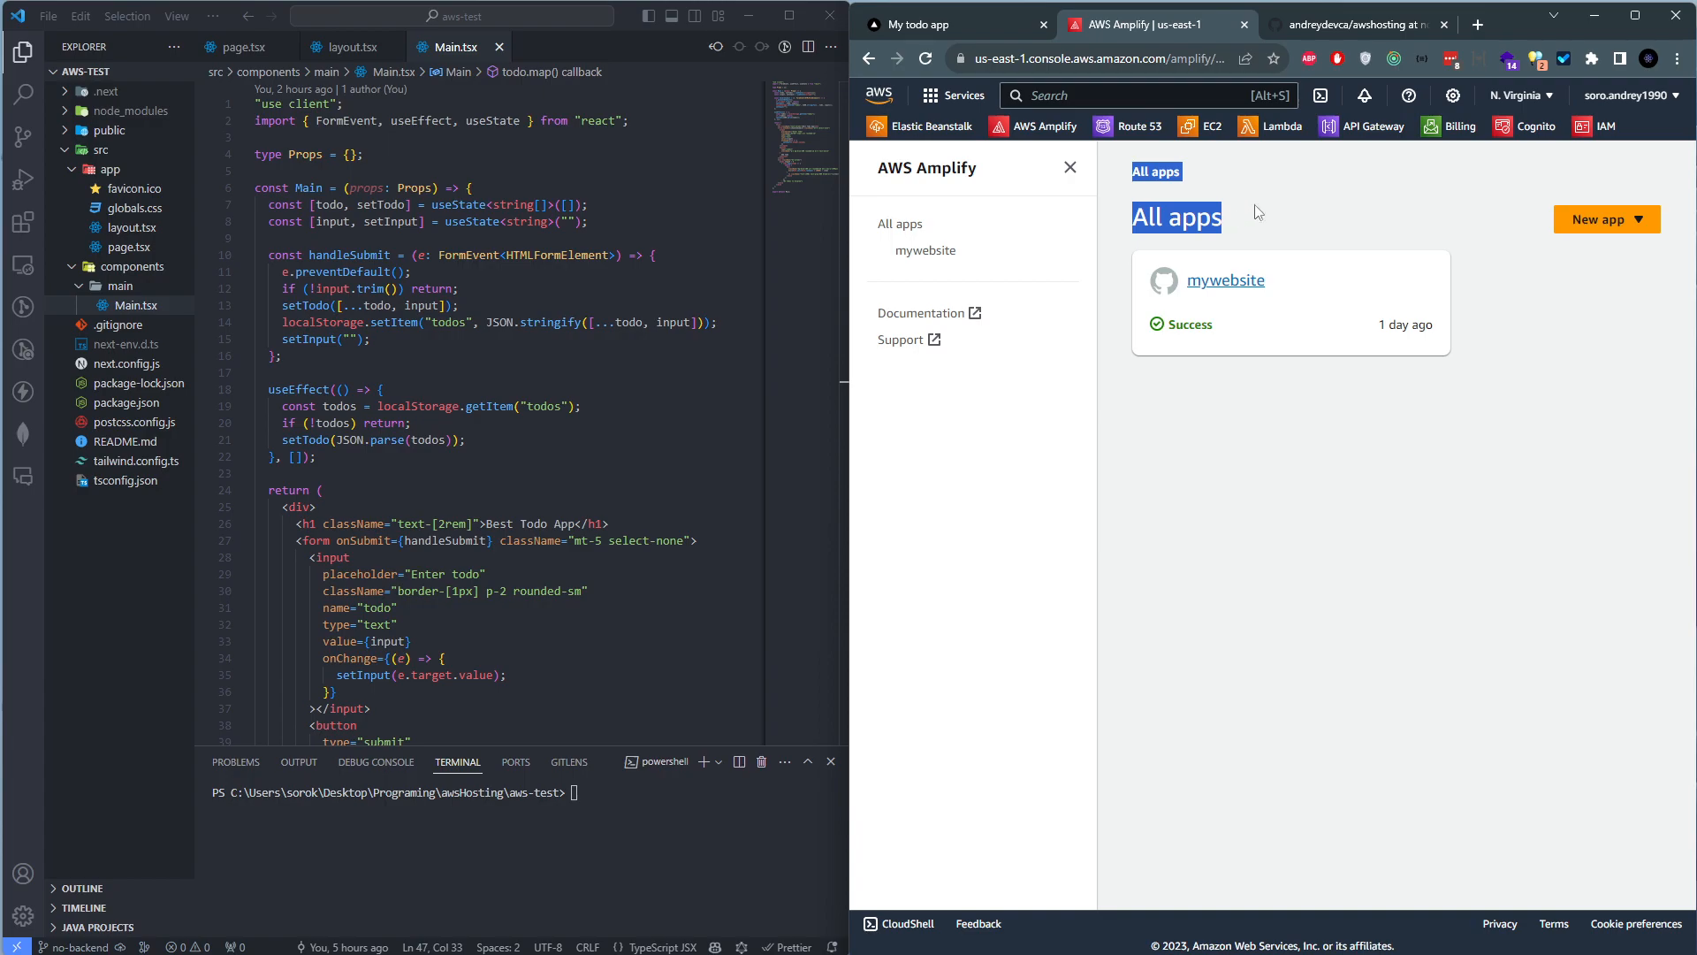
pyautogui.click(1198, 190)
pyautogui.moveTo(1135, 171); pyautogui.dragTo(1223, 210)
pyautogui.click(1240, 211)
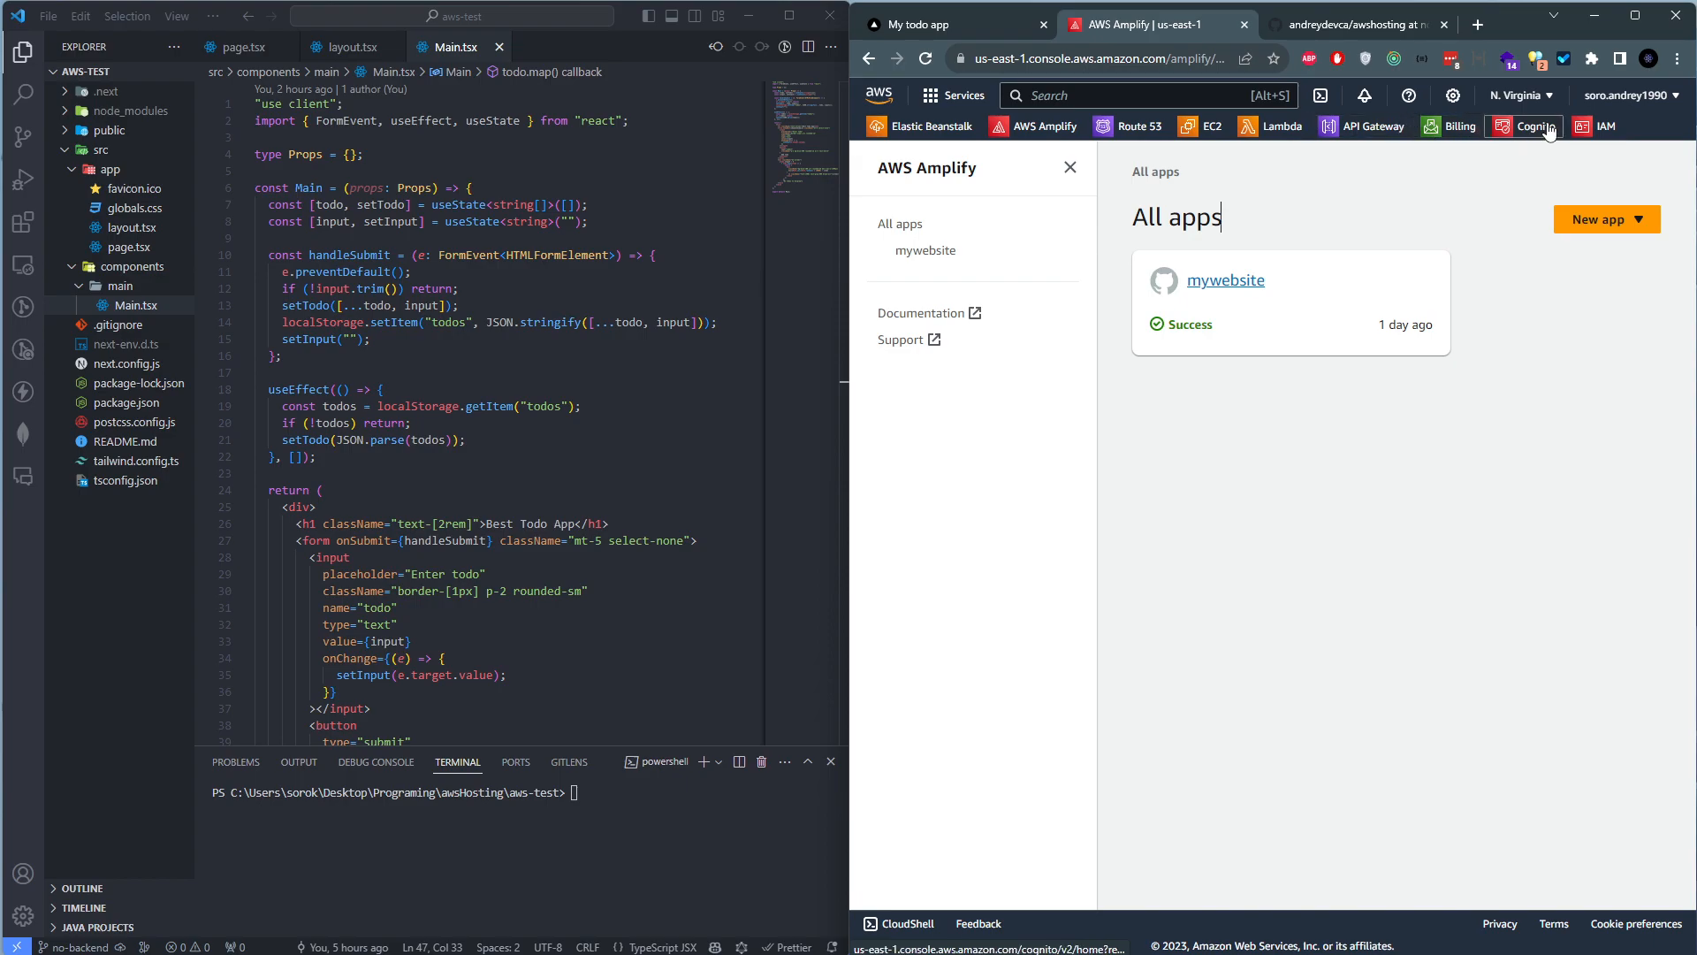
# Search for "aws amplify", add AWS Amplify back to the favorite services, and place it directly after Elastic Beanstalk
pyautogui.click(1065, 98)
pyautogui.write('aws amplify')
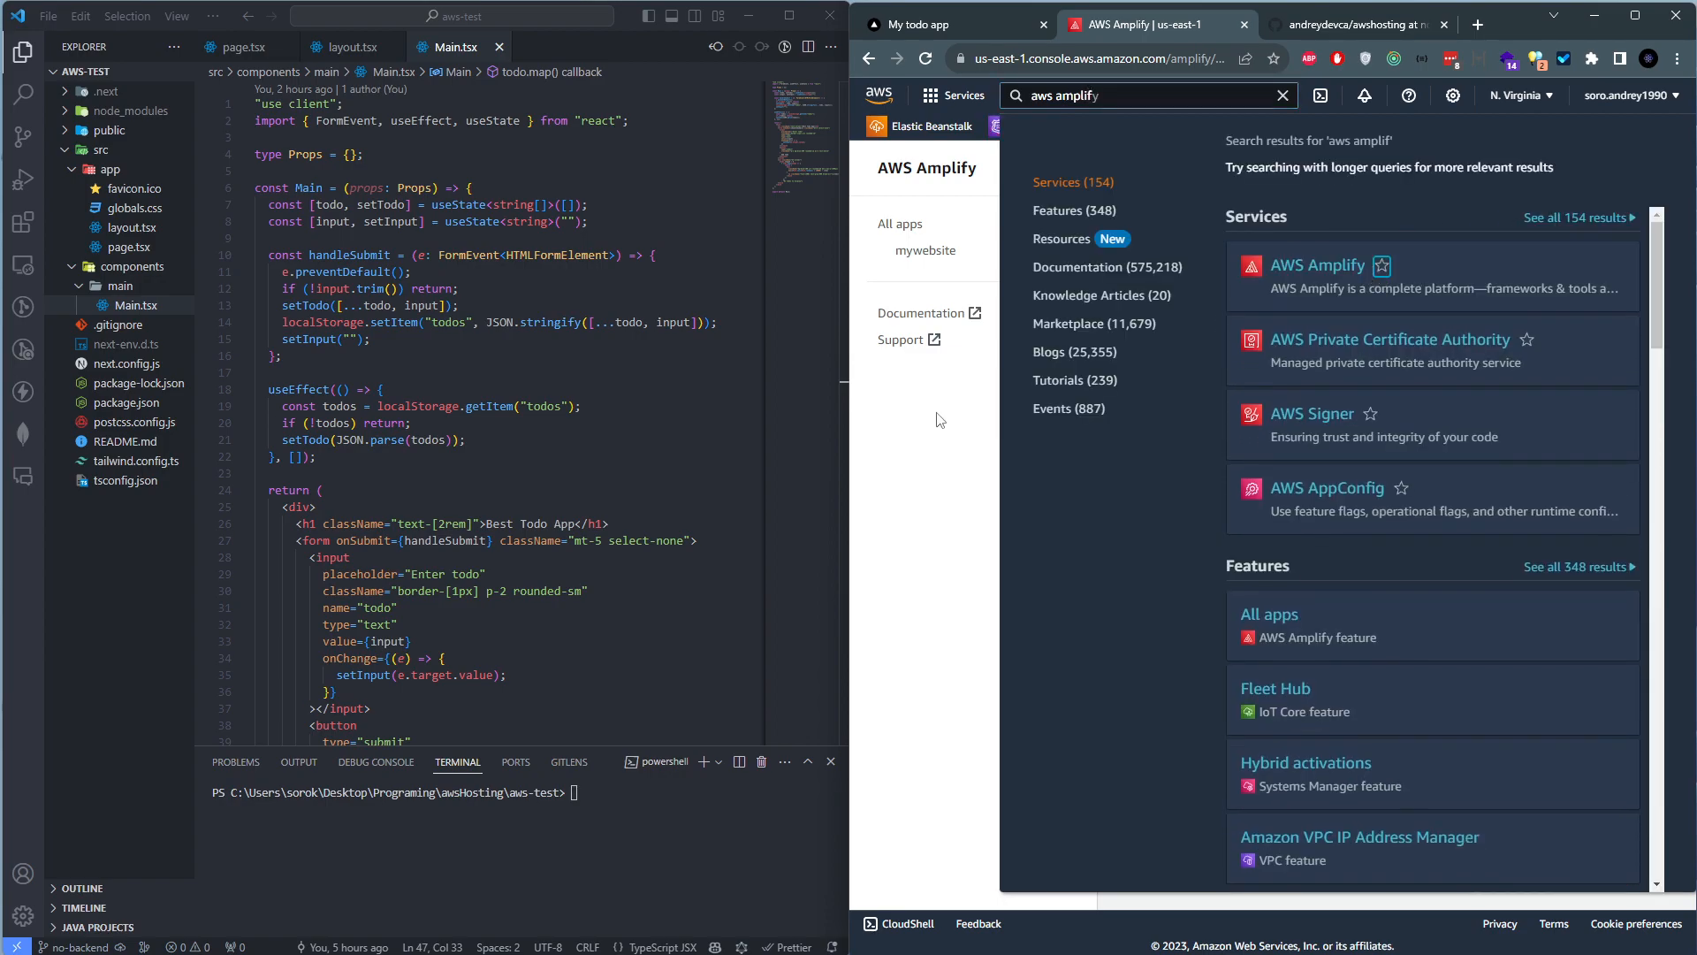
pyautogui.click(1317, 265)
pyautogui.click(1180, 96)
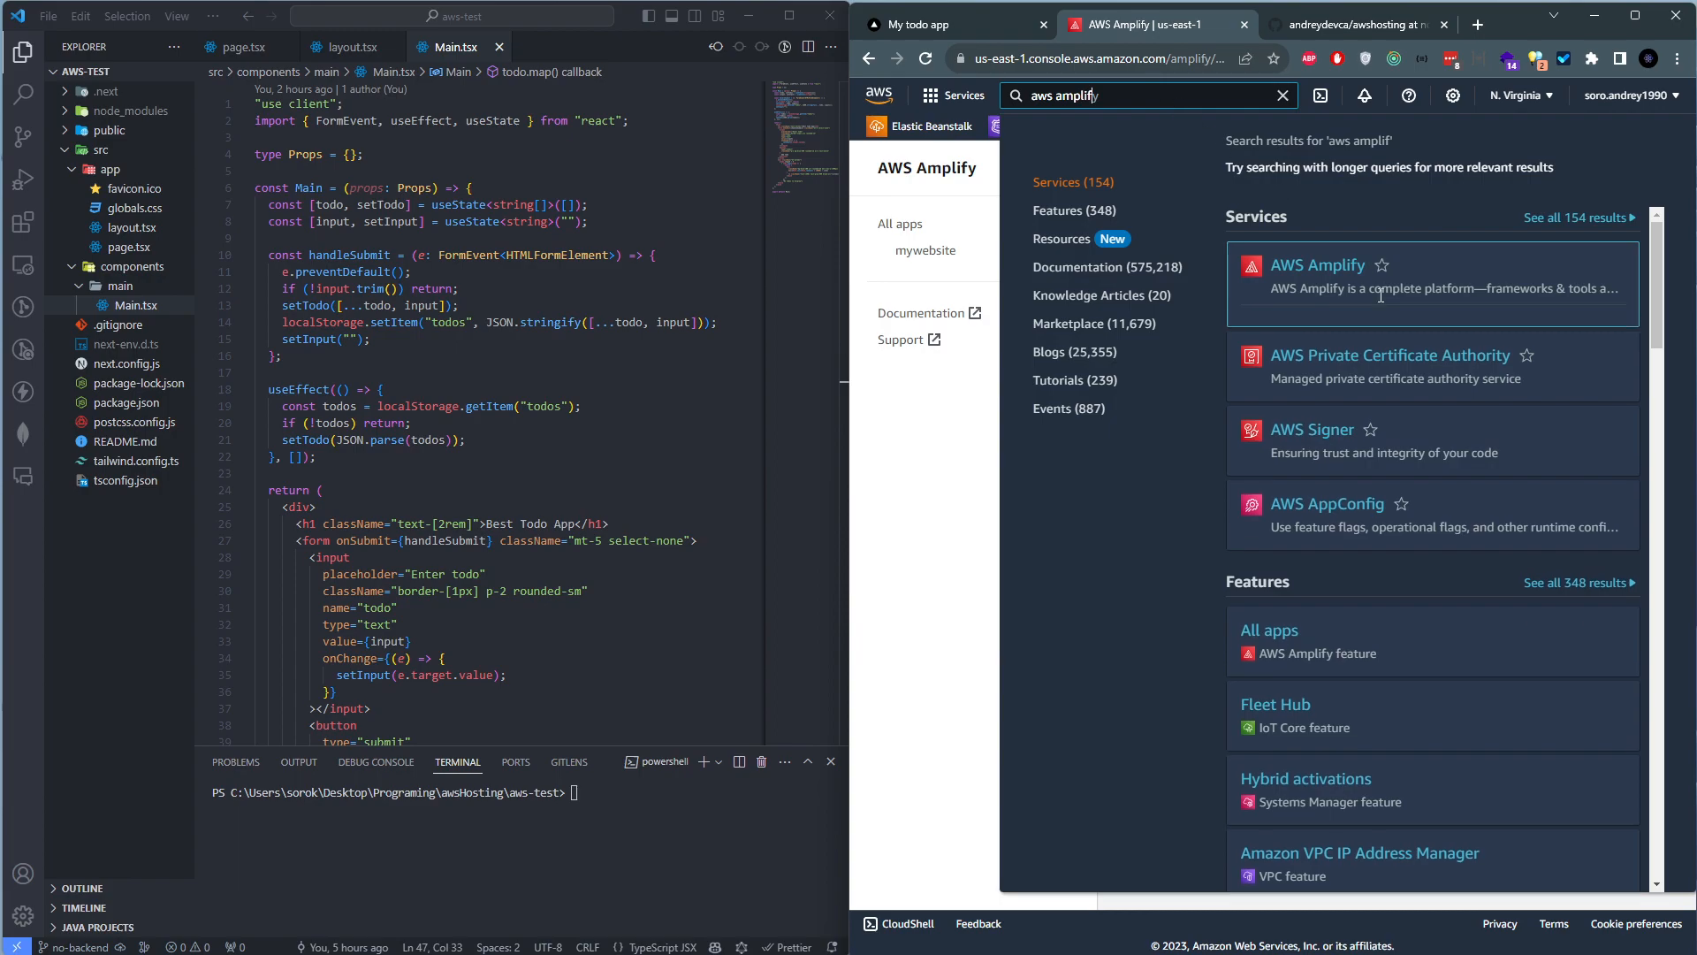
pyautogui.click(1381, 267)
pyautogui.click(865, 412)
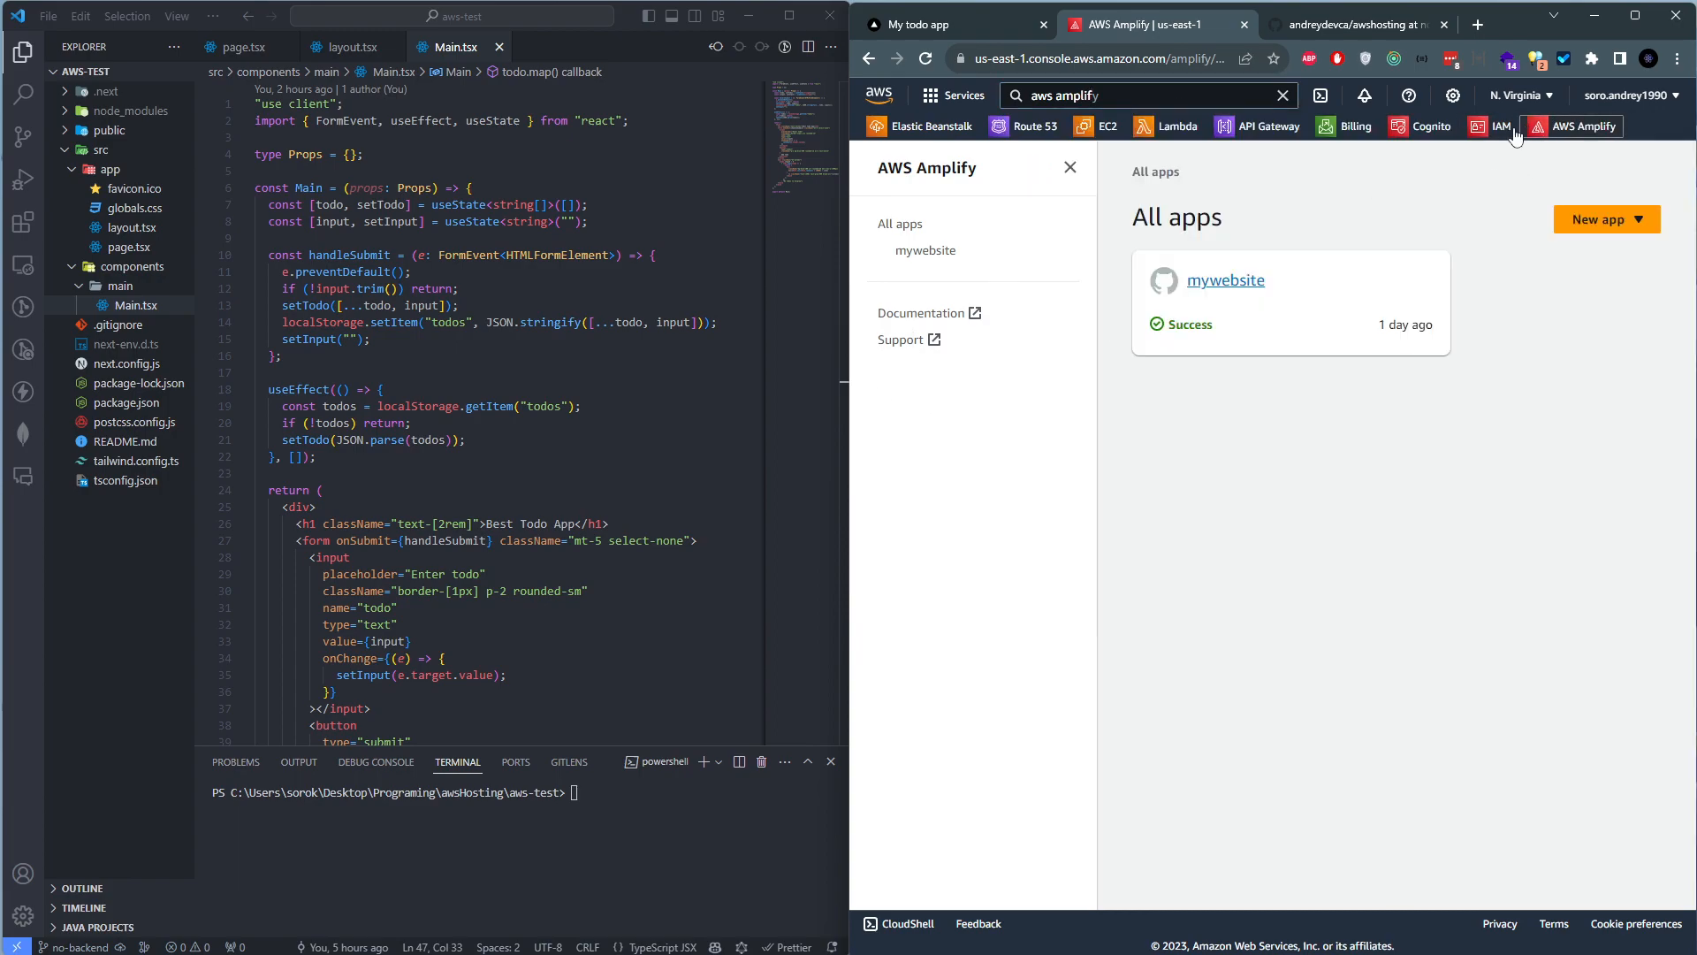
pyautogui.moveTo(1553, 134); pyautogui.dragTo(1034, 128)
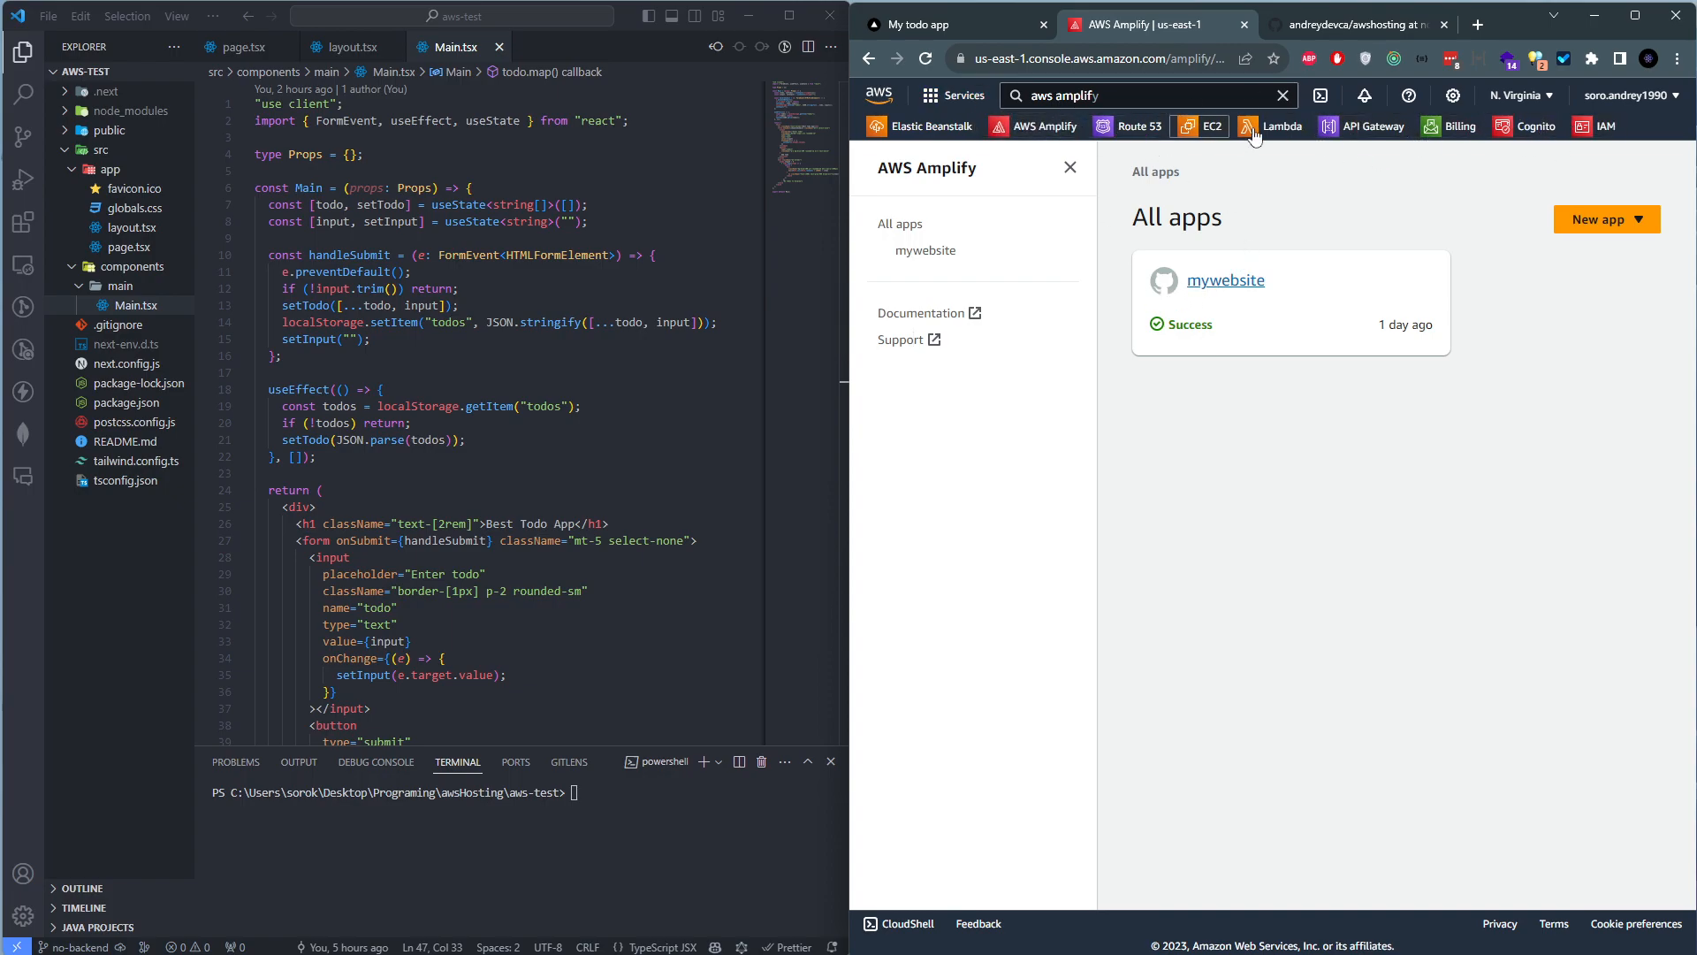
# Look at the New app options and reopen AWS Amplify through its entry in the favorite services
pyautogui.click(1596, 221)
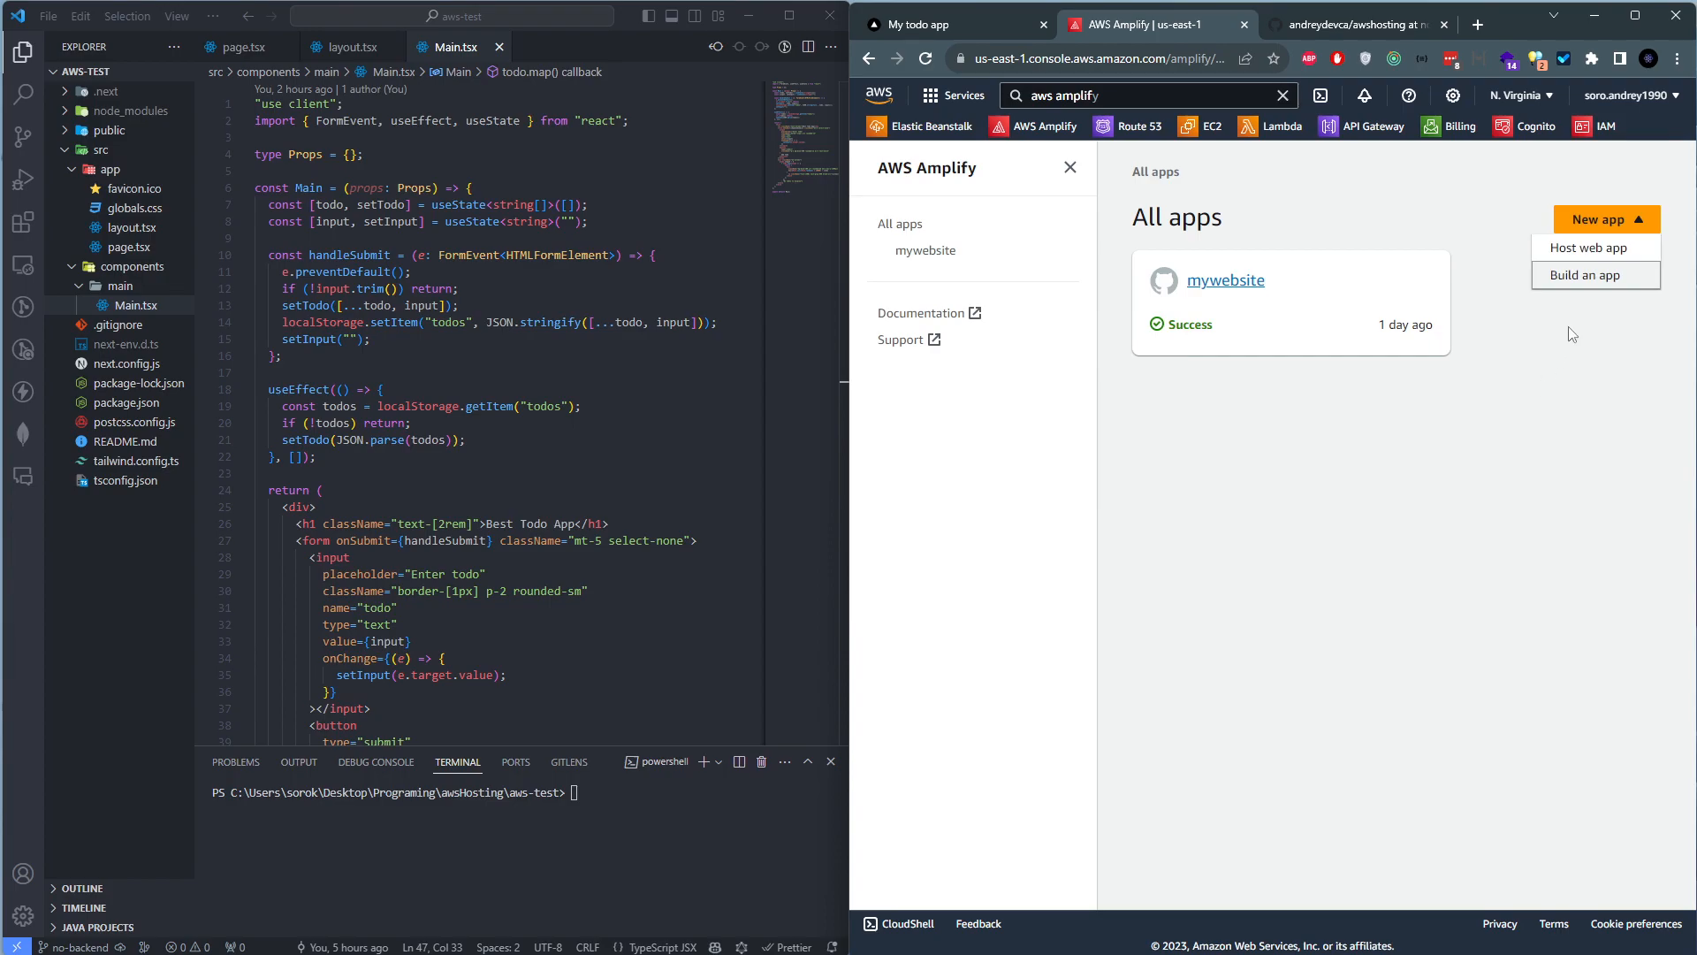
pyautogui.click(1472, 193)
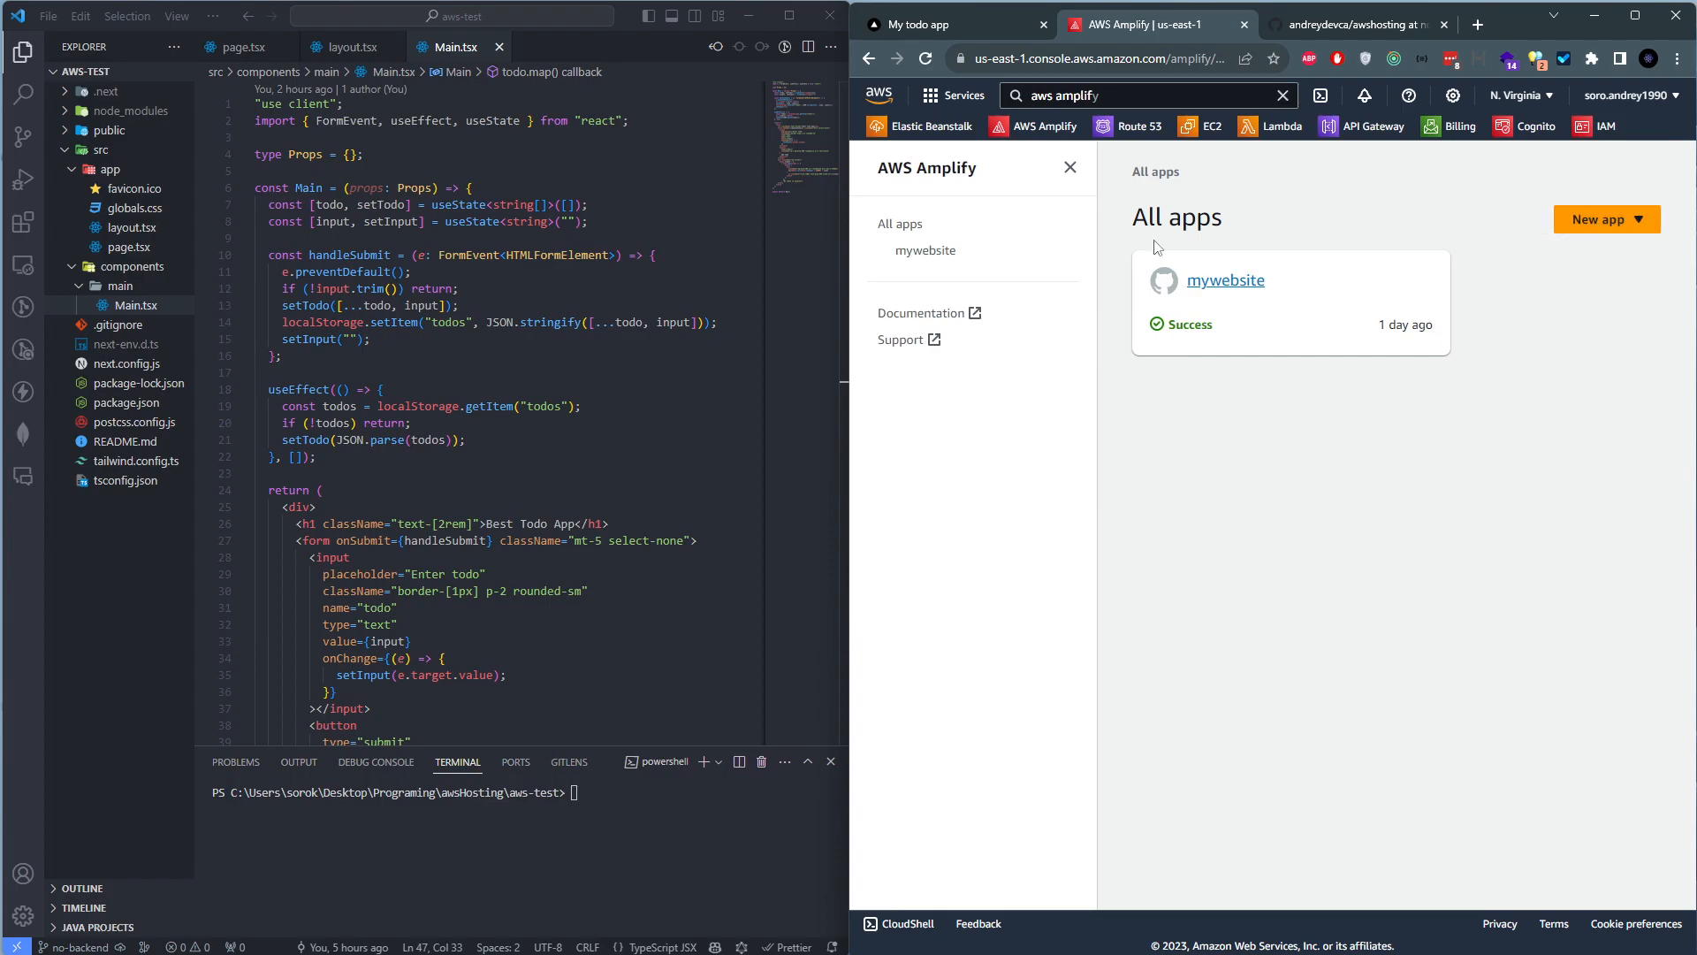
pyautogui.click(1001, 133)
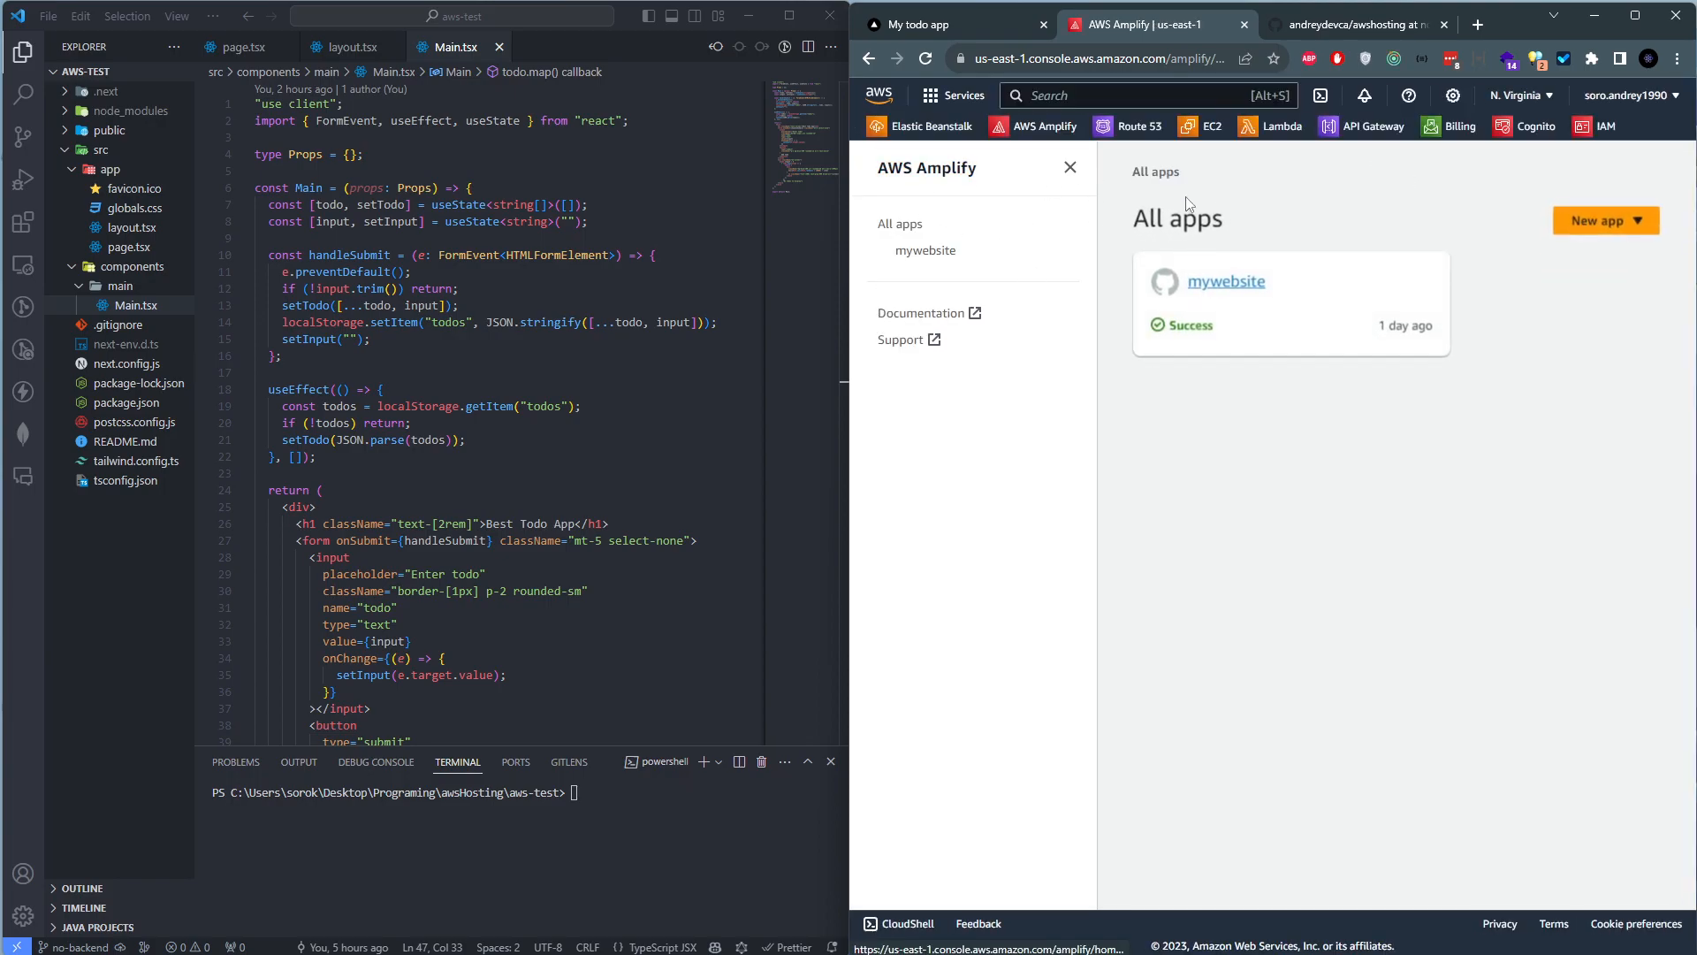
pyautogui.moveTo(1343, 311); pyautogui.dragTo(1315, 267)
pyautogui.click(1142, 202)
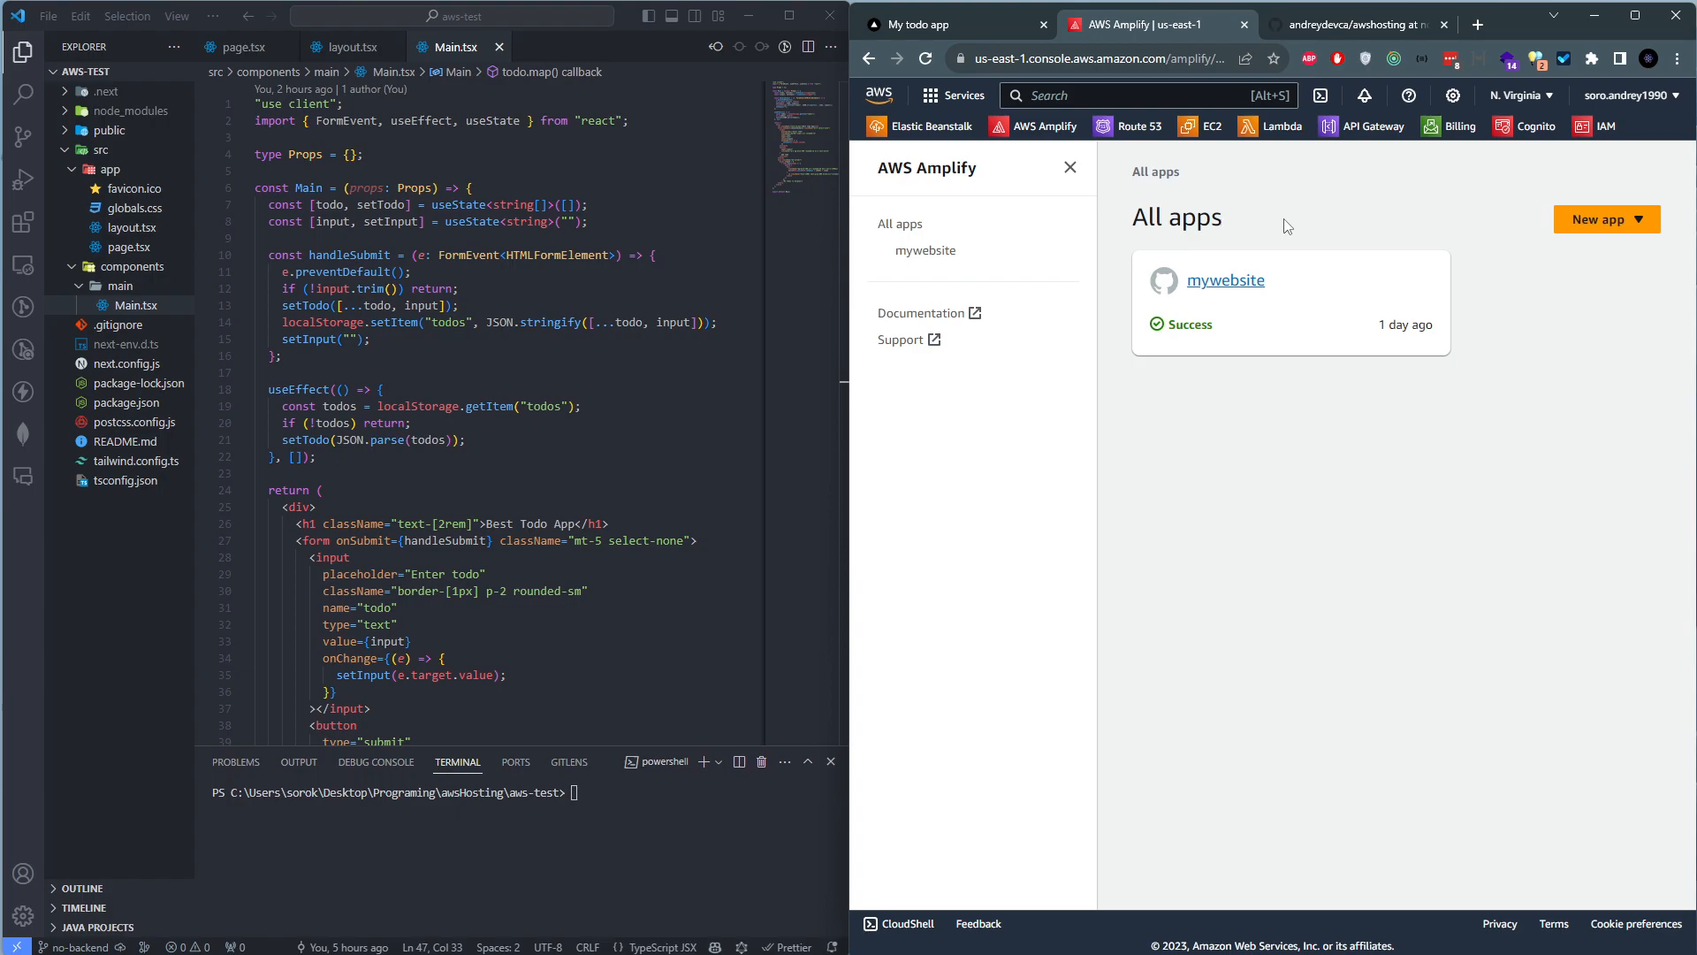
pyautogui.moveTo(1225, 219); pyautogui.dragTo(1132, 186)
pyautogui.click(1250, 188)
# Start hosting a new web app in Amplify and widen the browser window to review the existing code sources
pyautogui.click(1597, 216)
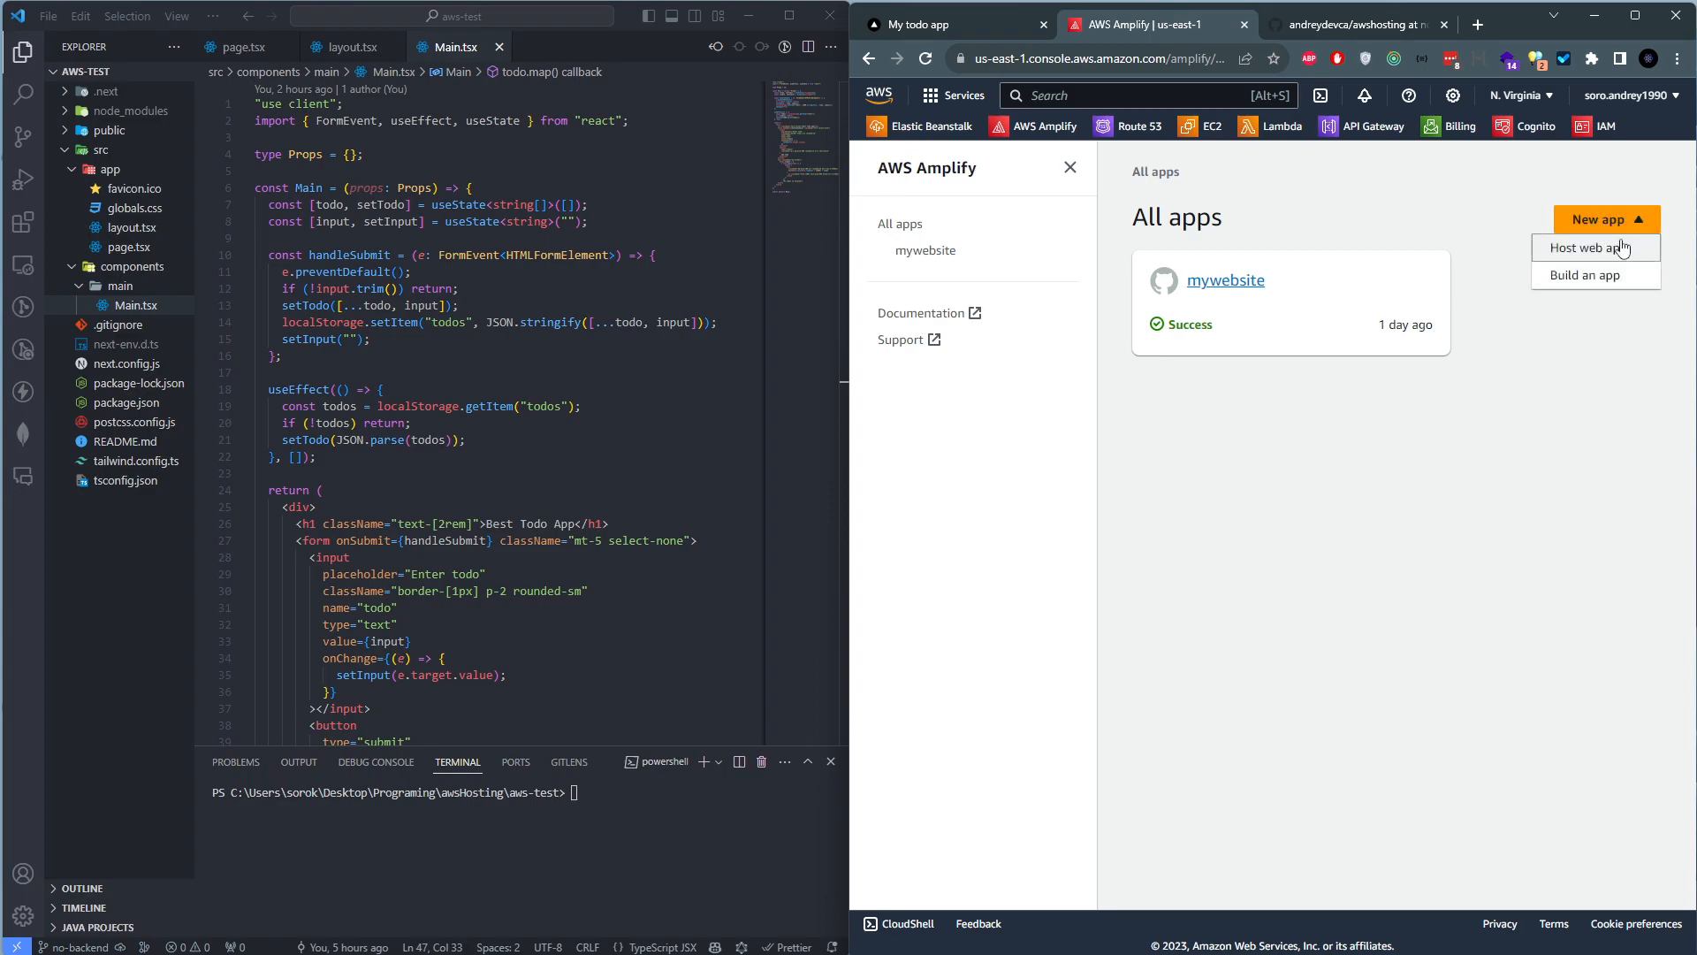
pyautogui.click(1578, 252)
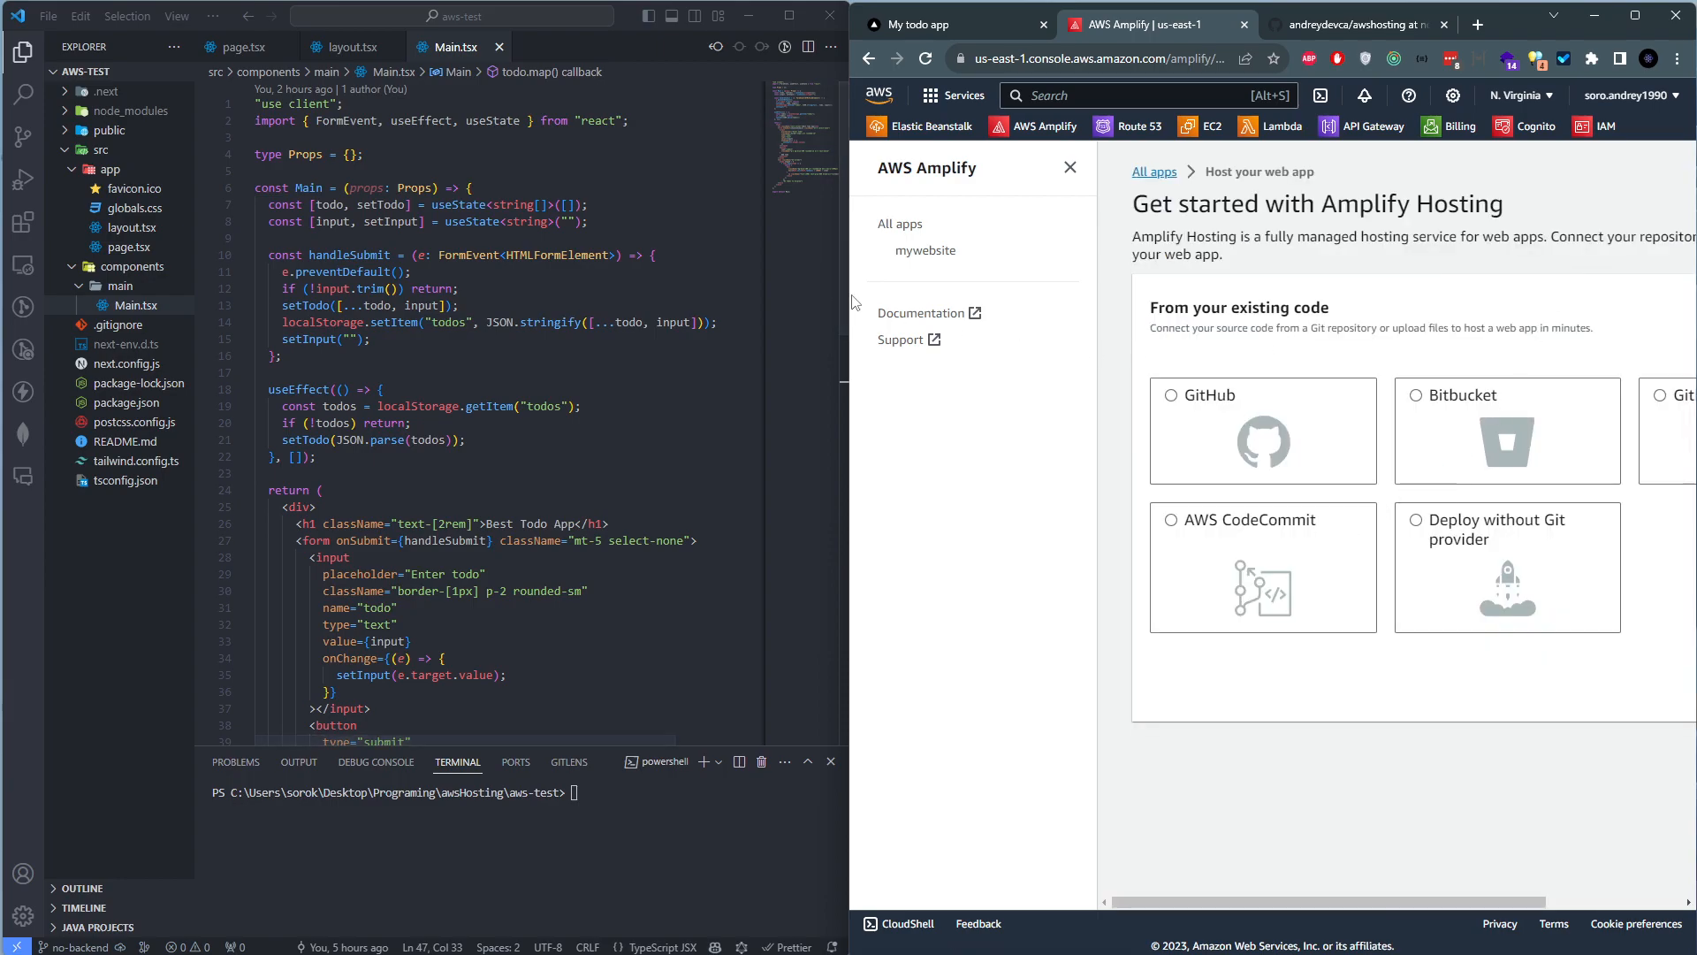
pyautogui.moveTo(850, 275); pyautogui.dragTo(543, 275)
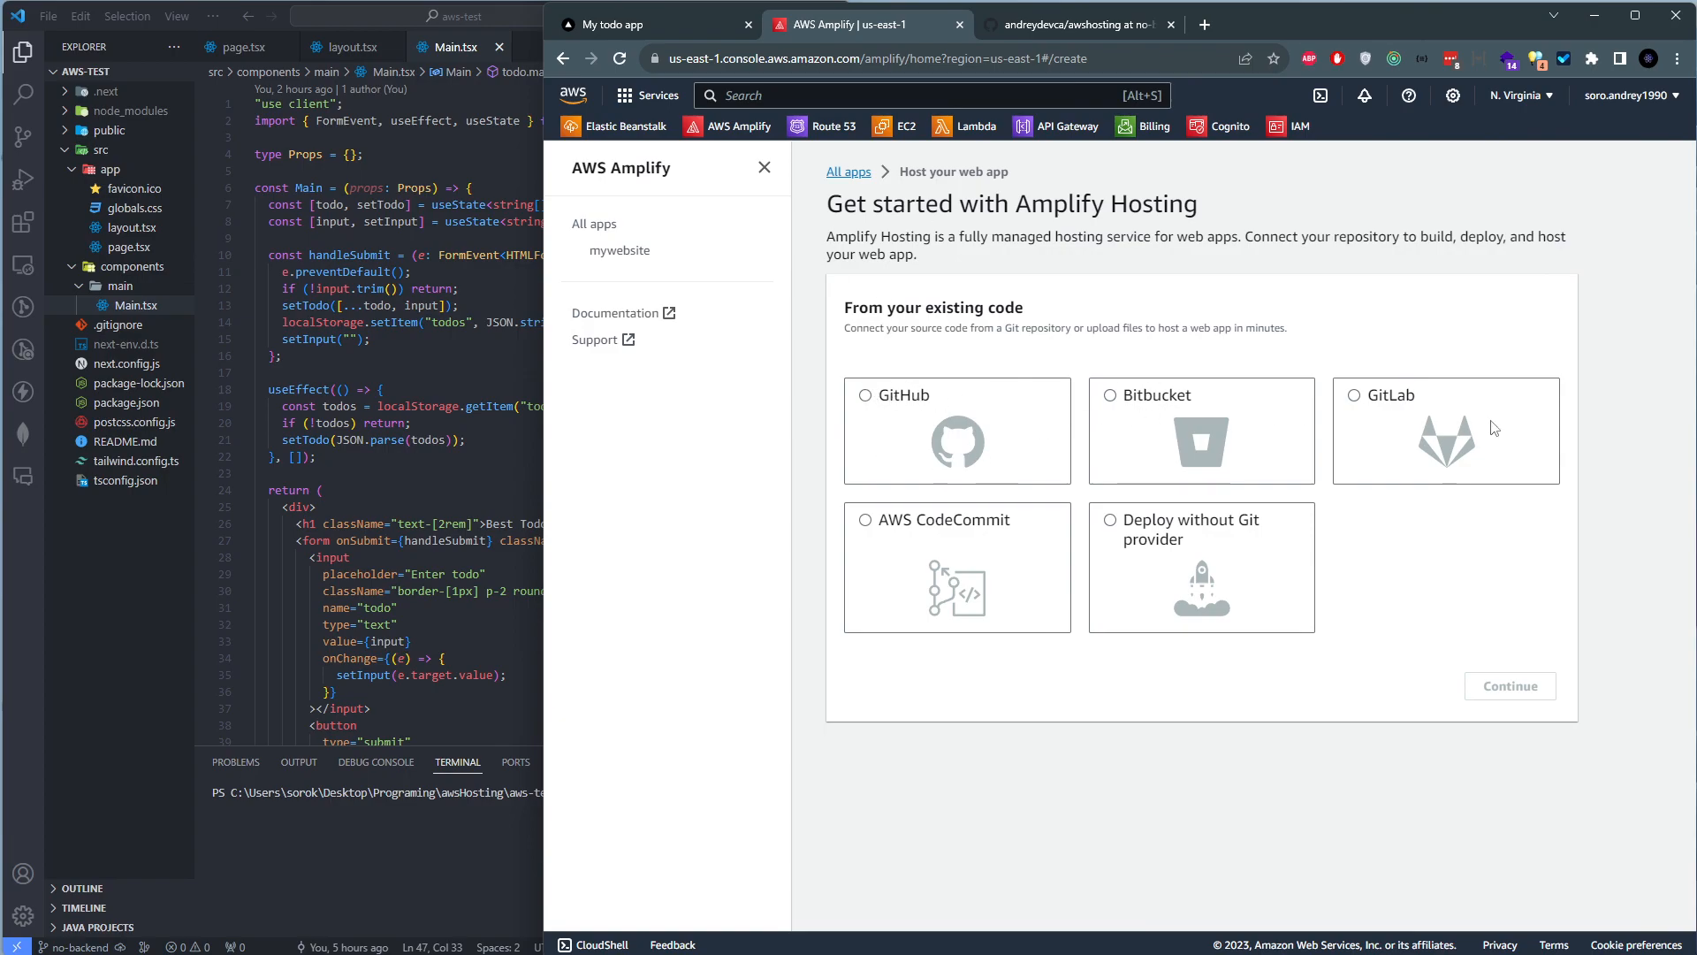
pyautogui.moveTo(869, 390); pyautogui.dragTo(972, 522)
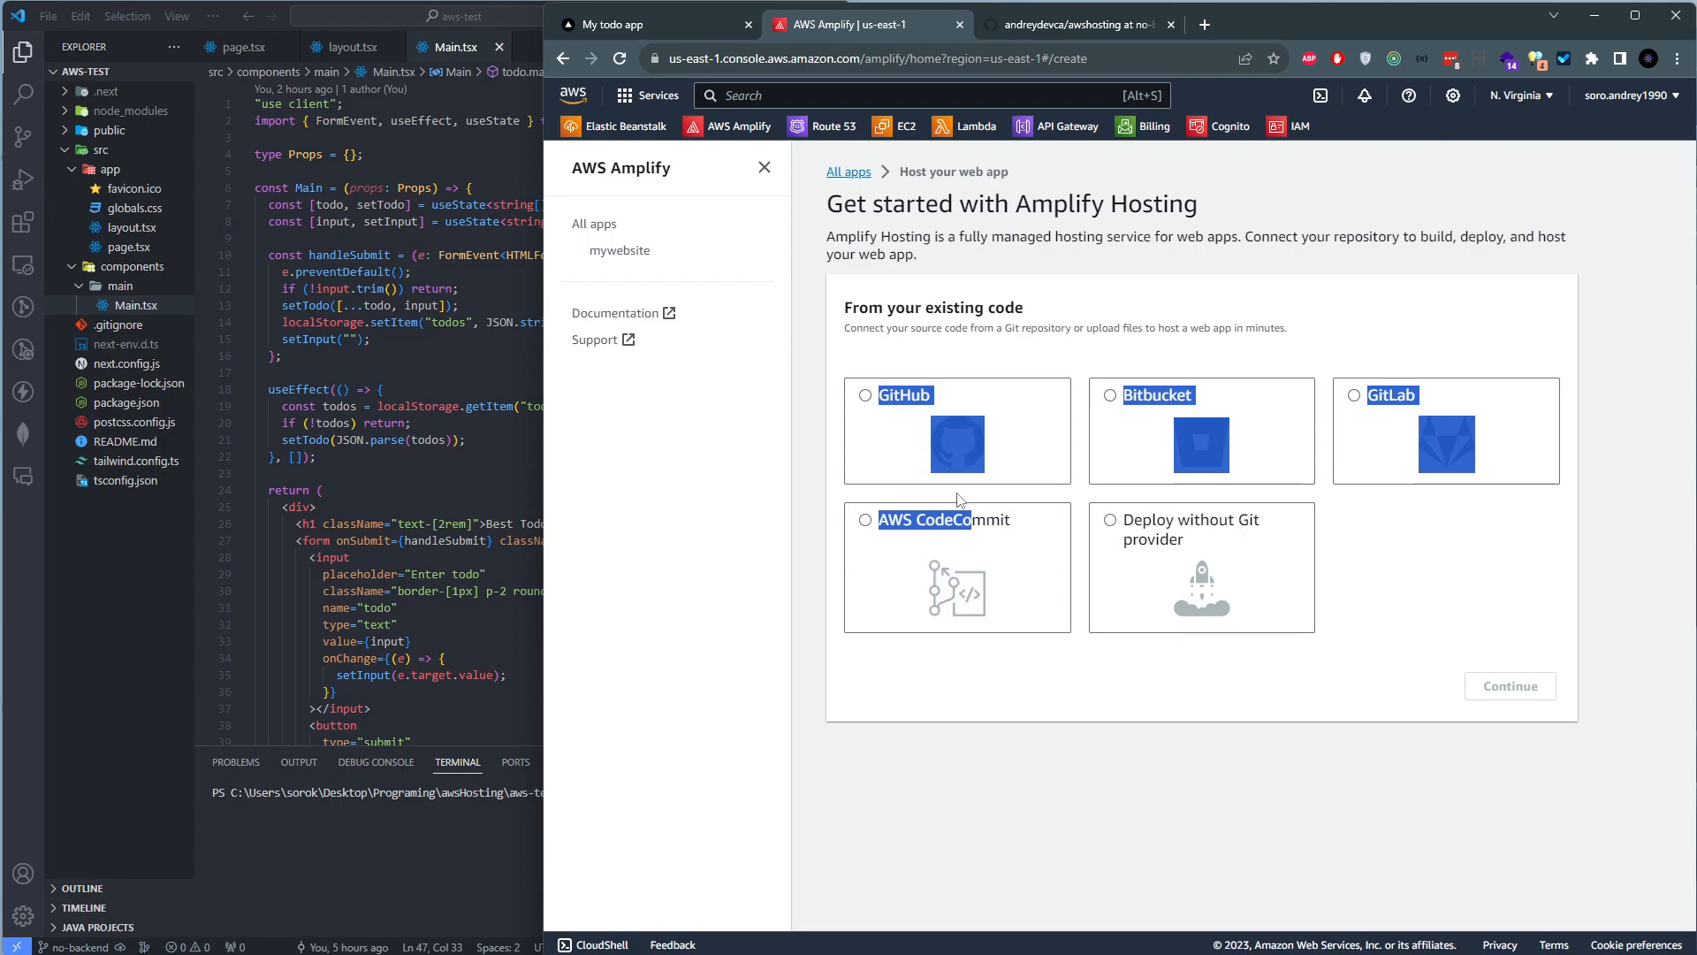
pyautogui.click(1012, 722)
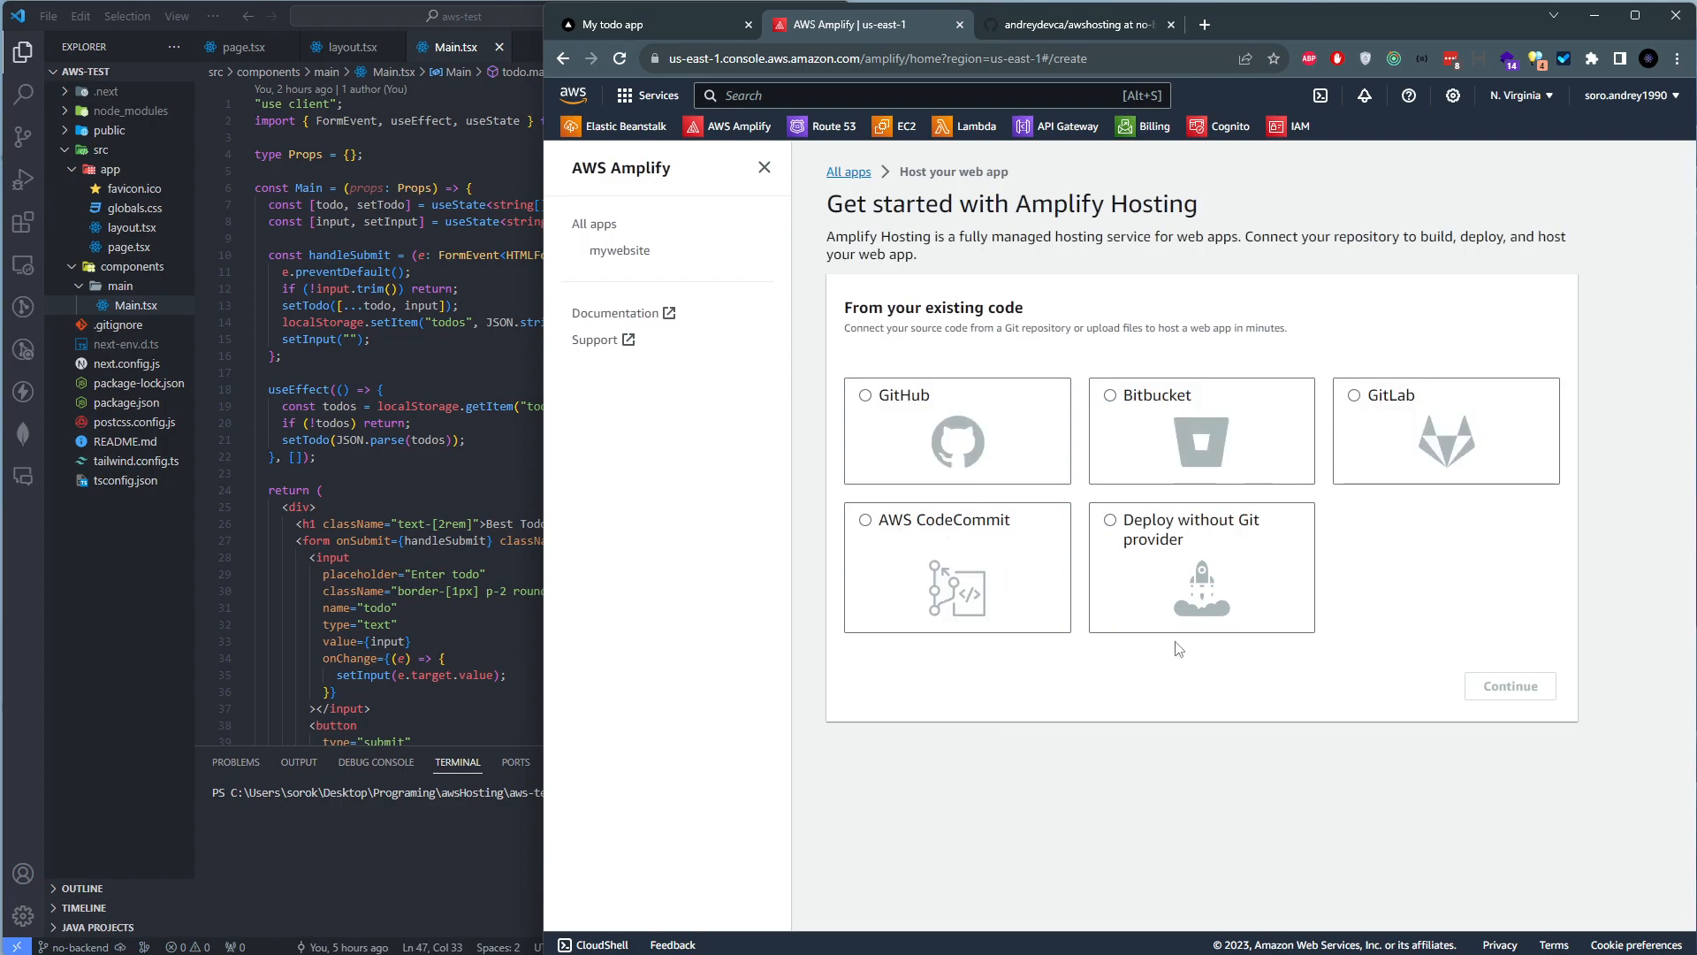
# Examine the manual deployment form for deploying without a Git provider, glance at the project's terminal, and cancel the deployment
pyautogui.click(1136, 529)
pyautogui.click(1511, 686)
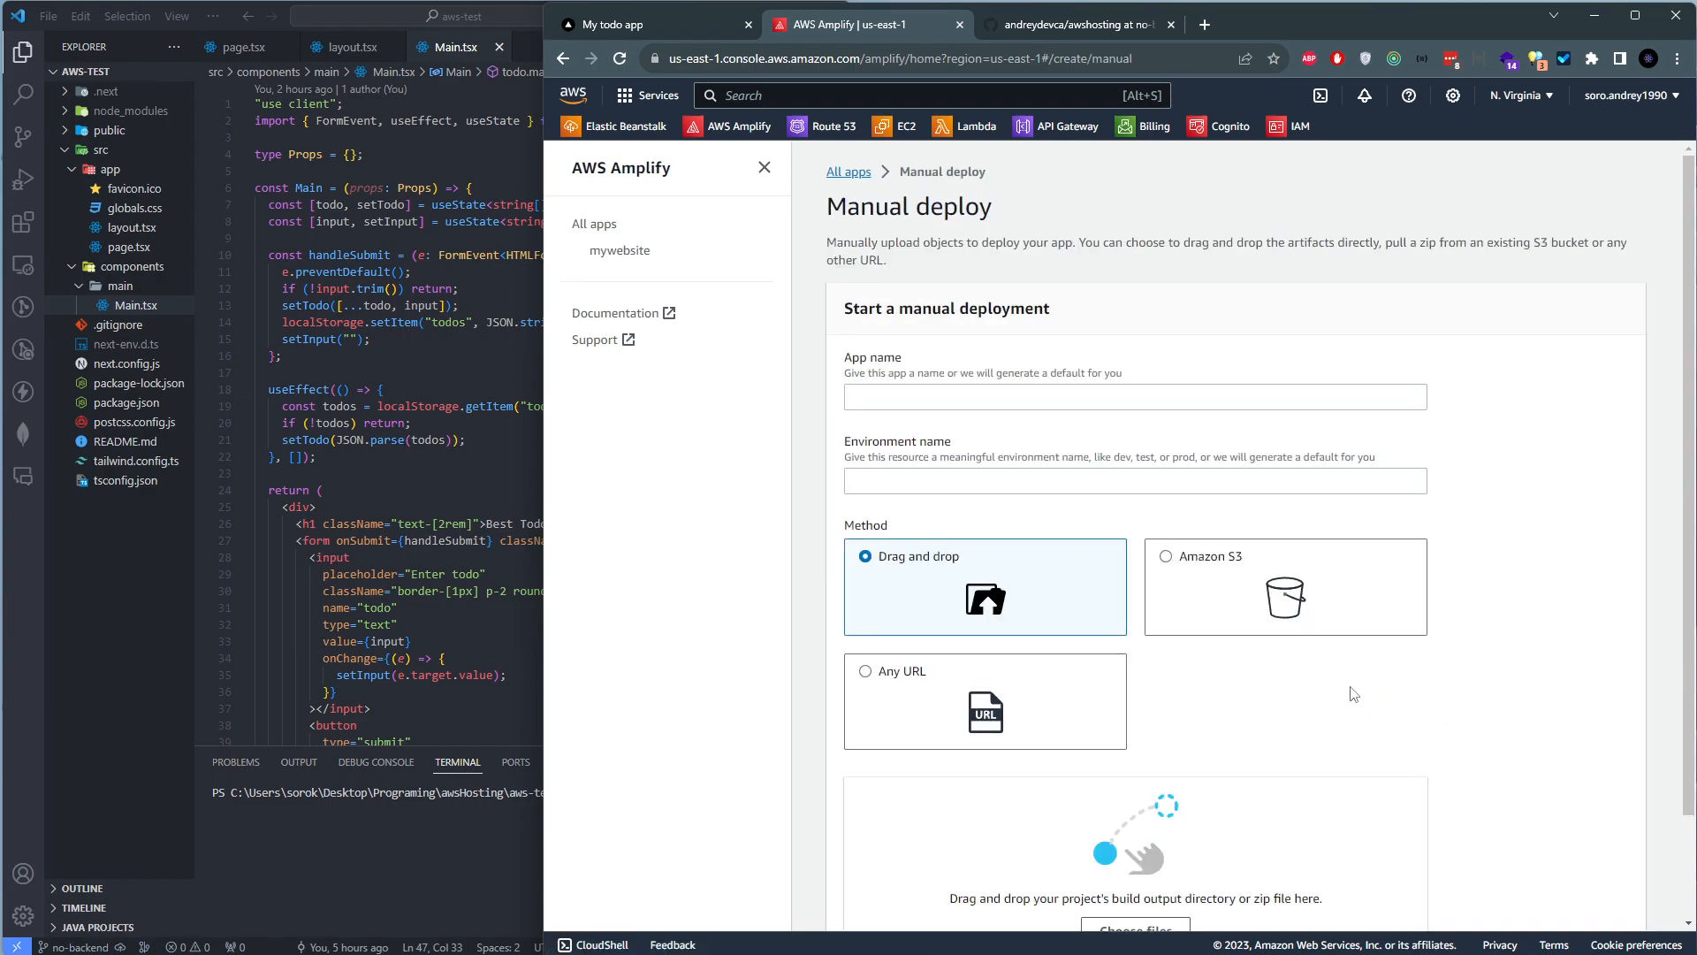
pyautogui.scroll(-2, 1372, 703)
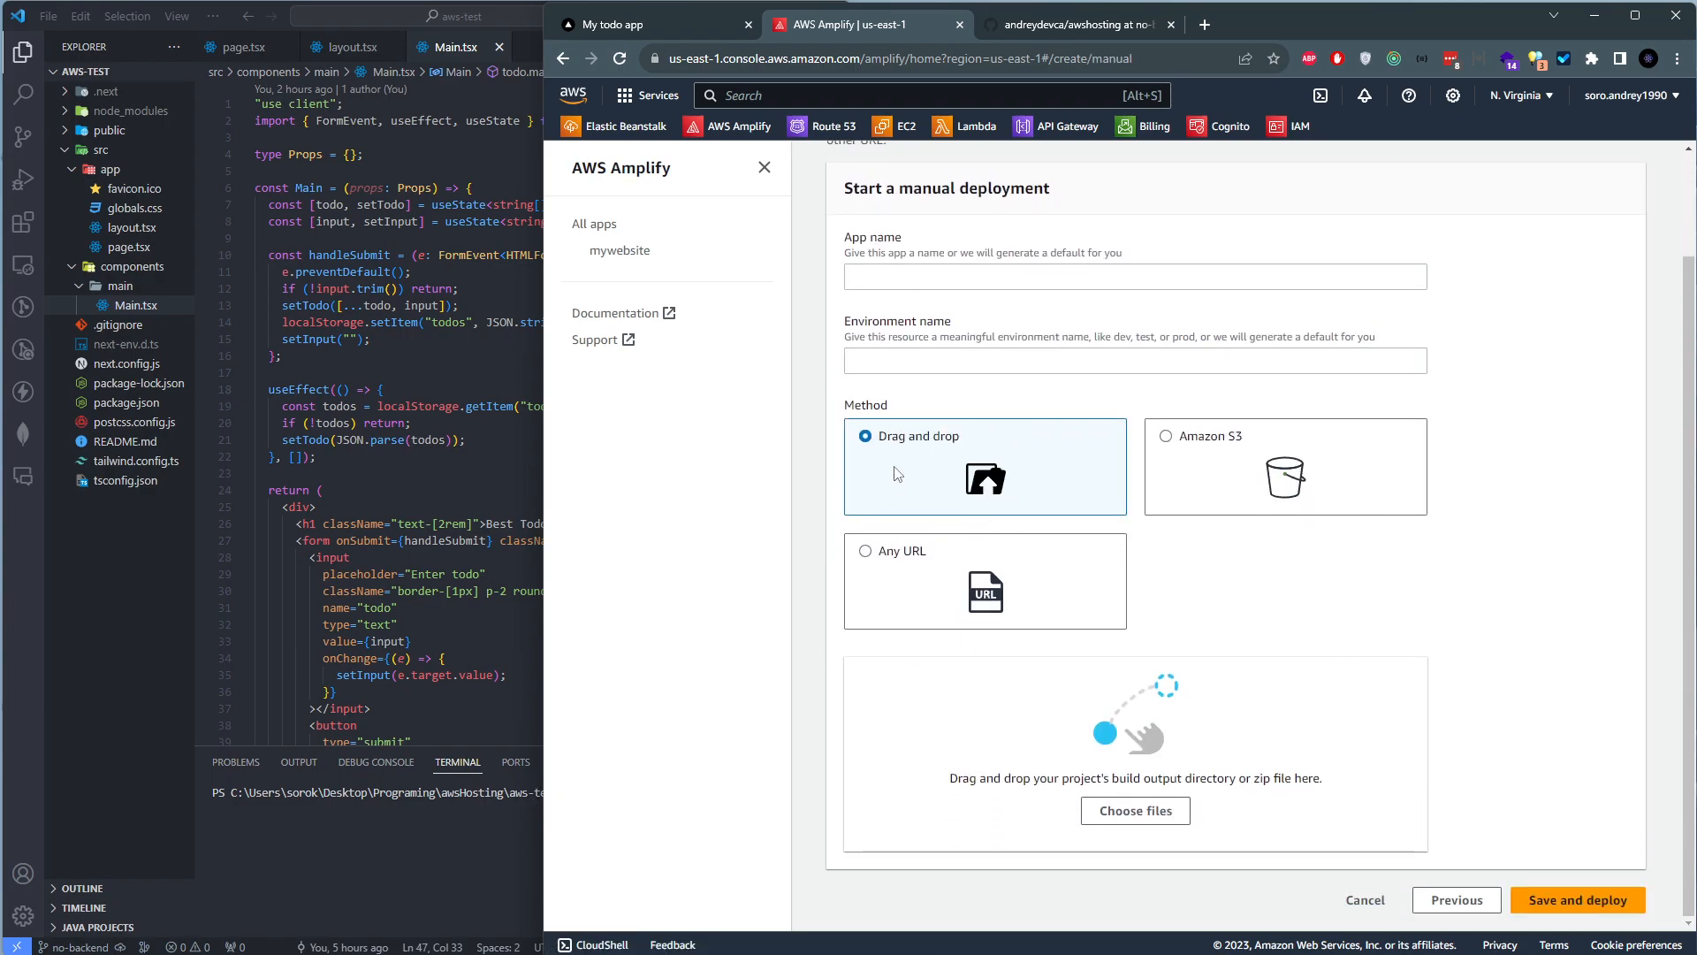
pyautogui.click(487, 849)
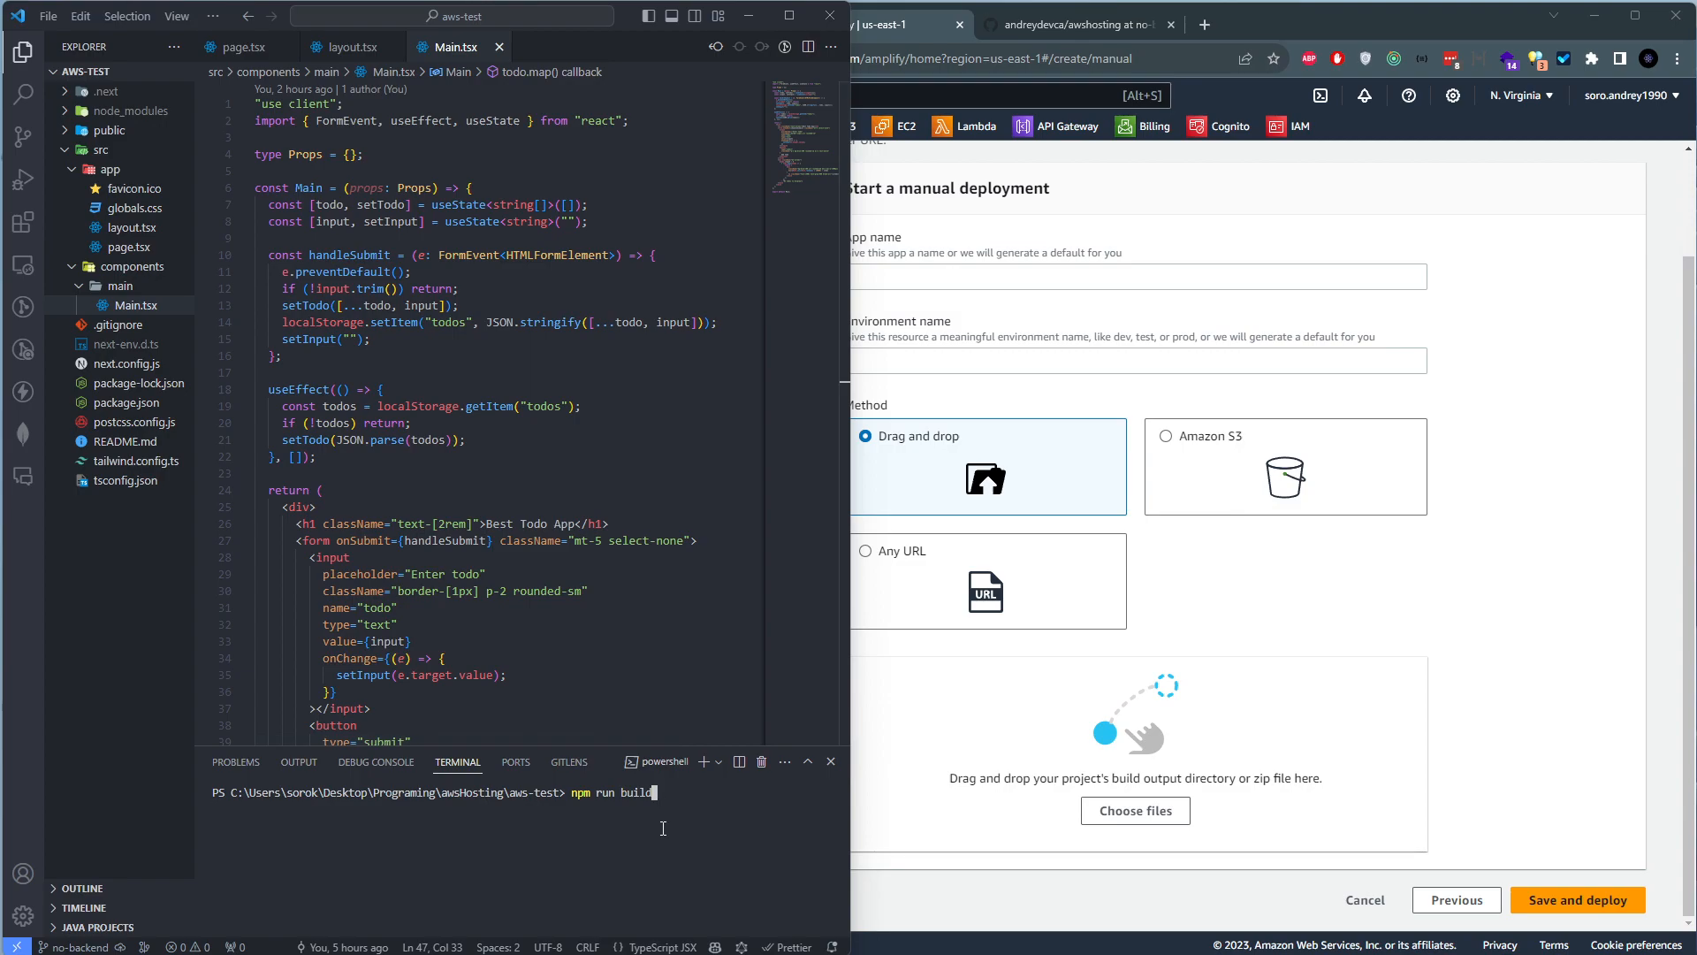
pyautogui.click(1556, 490)
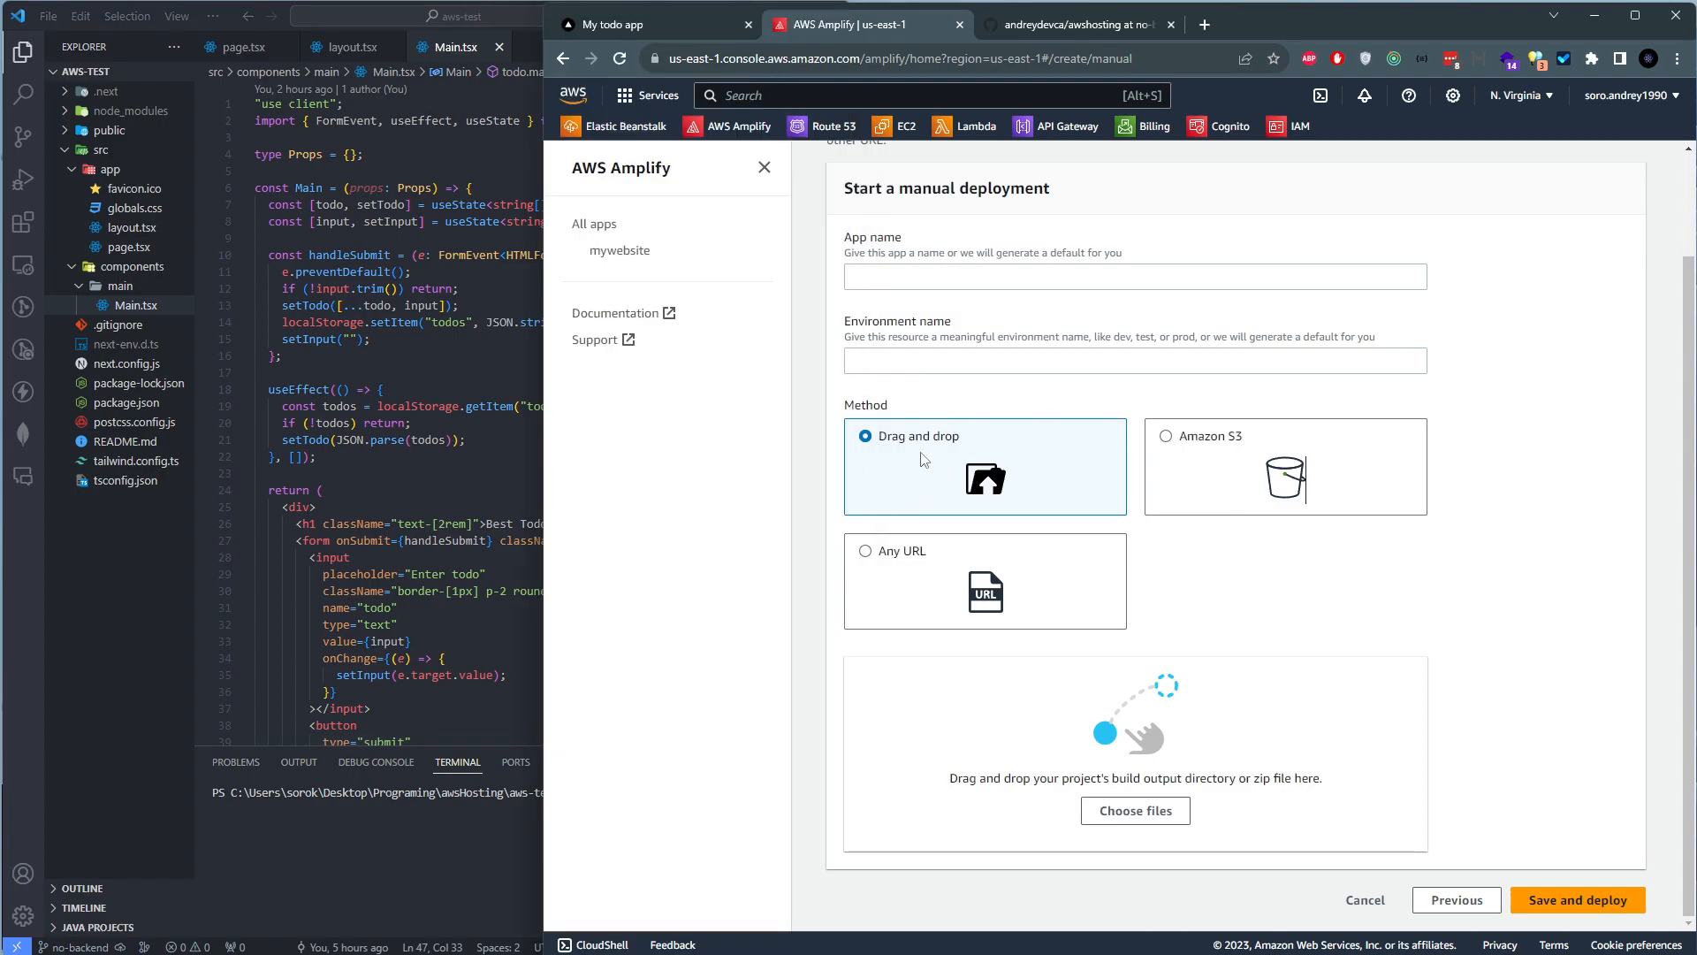
pyautogui.click(1366, 900)
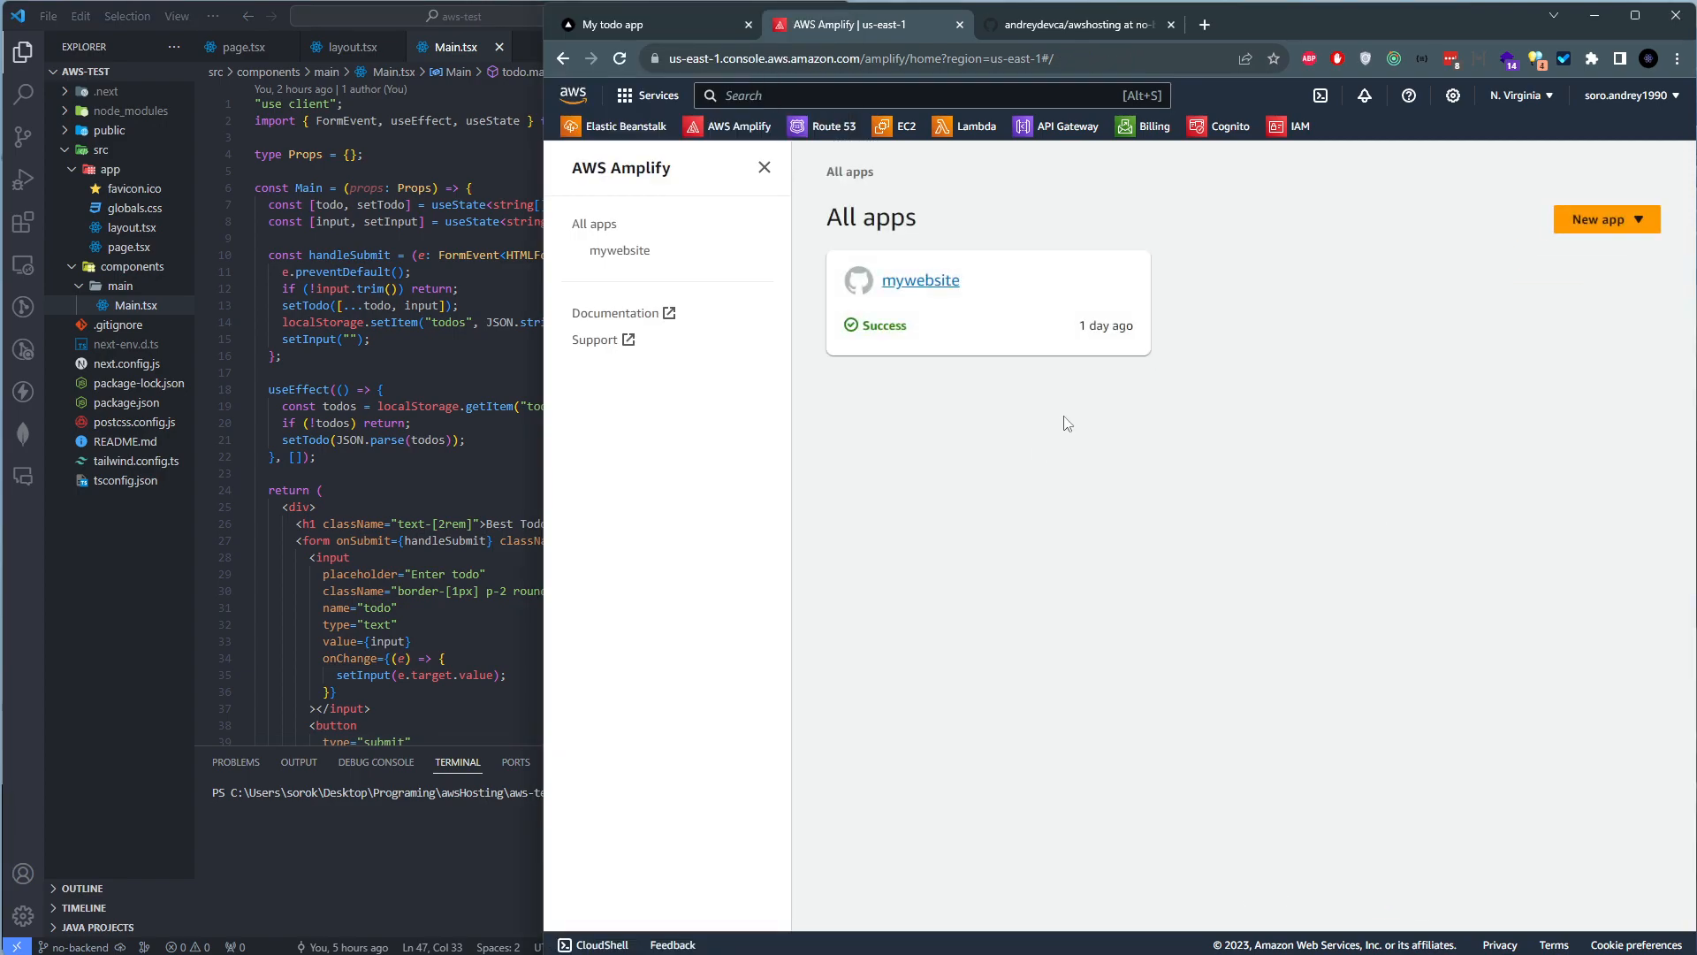
# Start hosting a new web app with GitHub as the existing code source and review the GitHub authorization
pyautogui.click(1591, 241)
pyautogui.click(1569, 248)
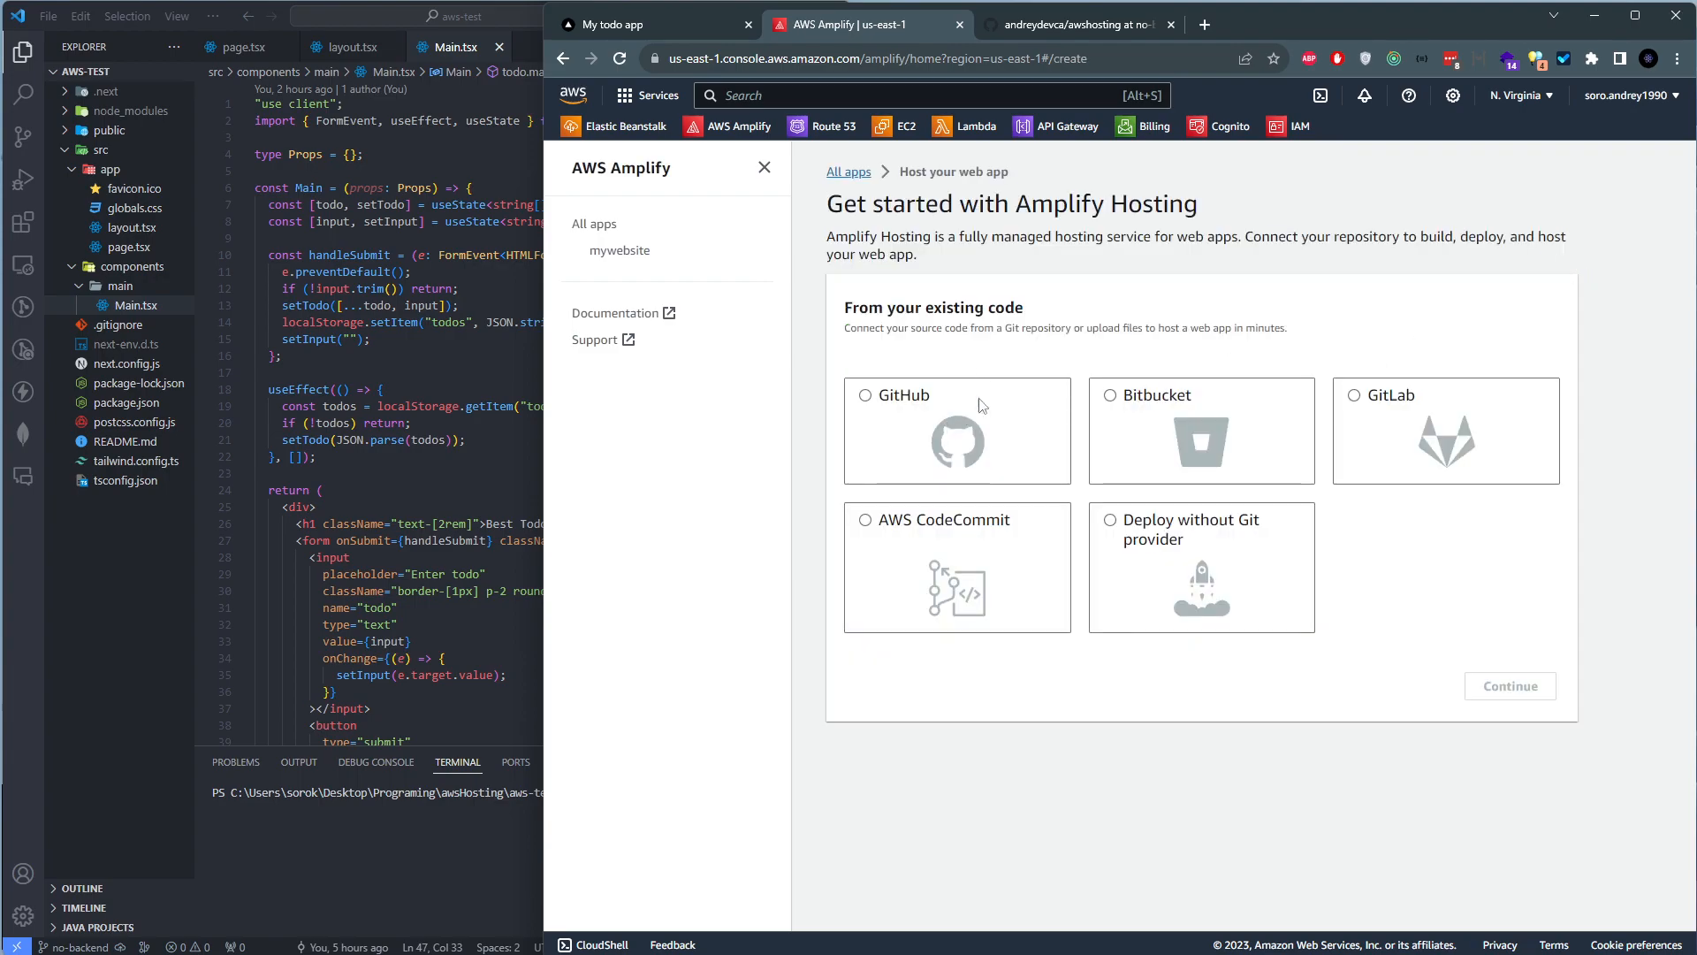
pyautogui.click(1292, 421)
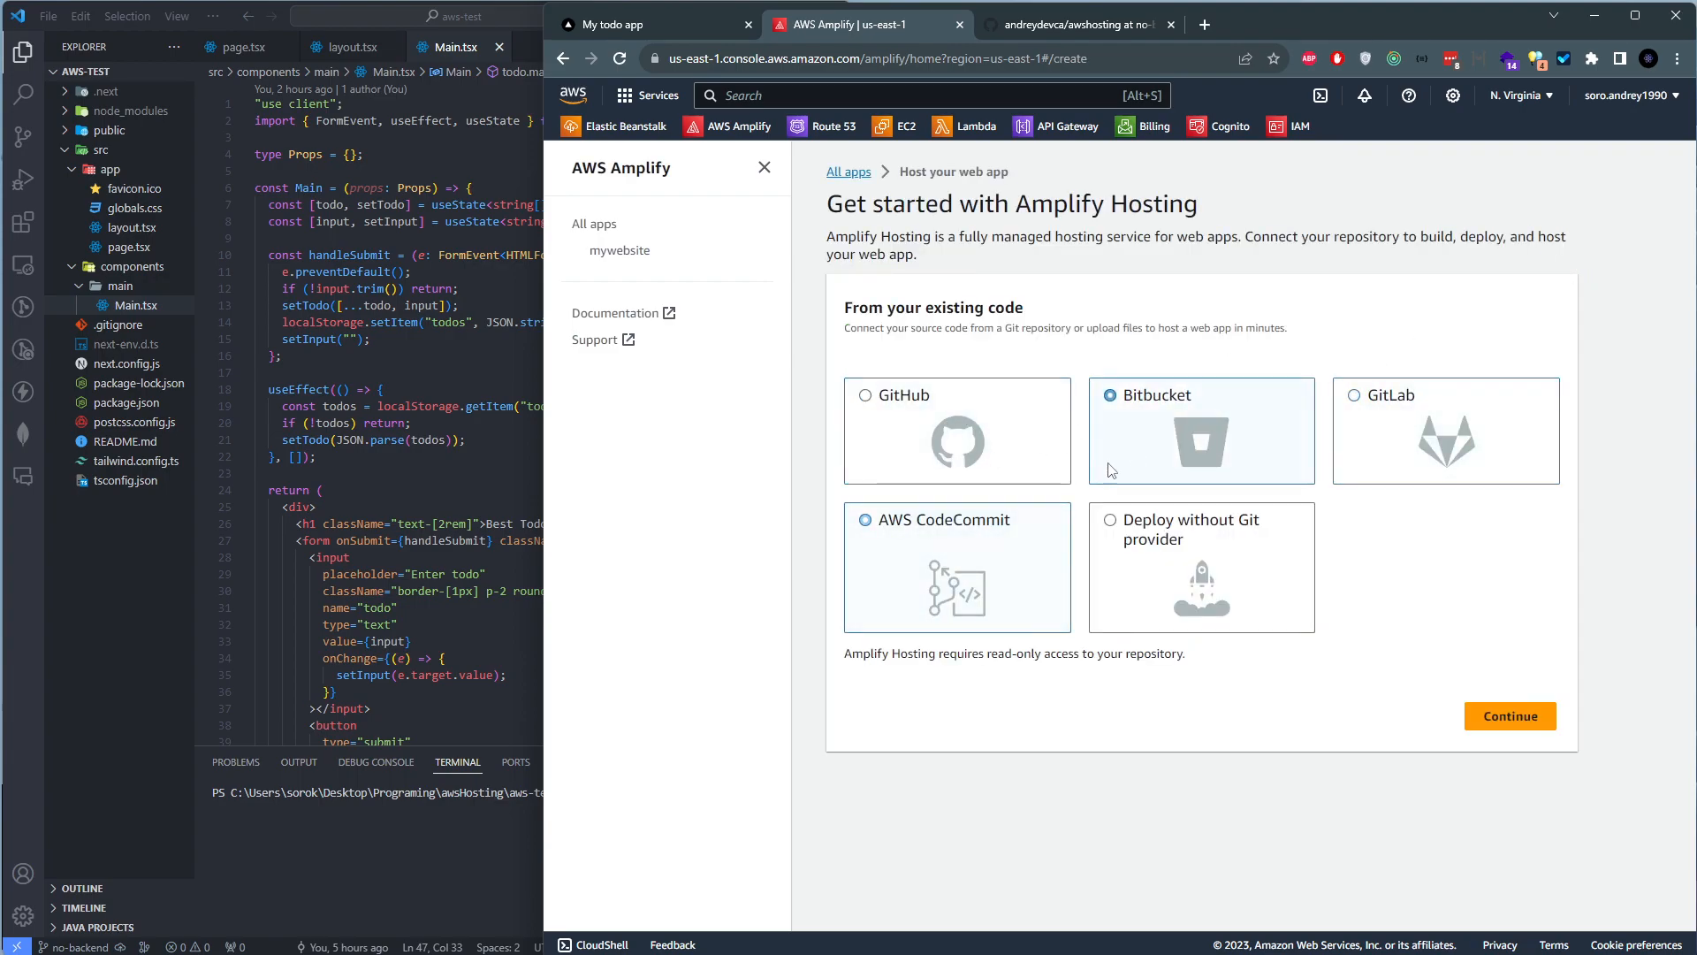
pyautogui.click(881, 417)
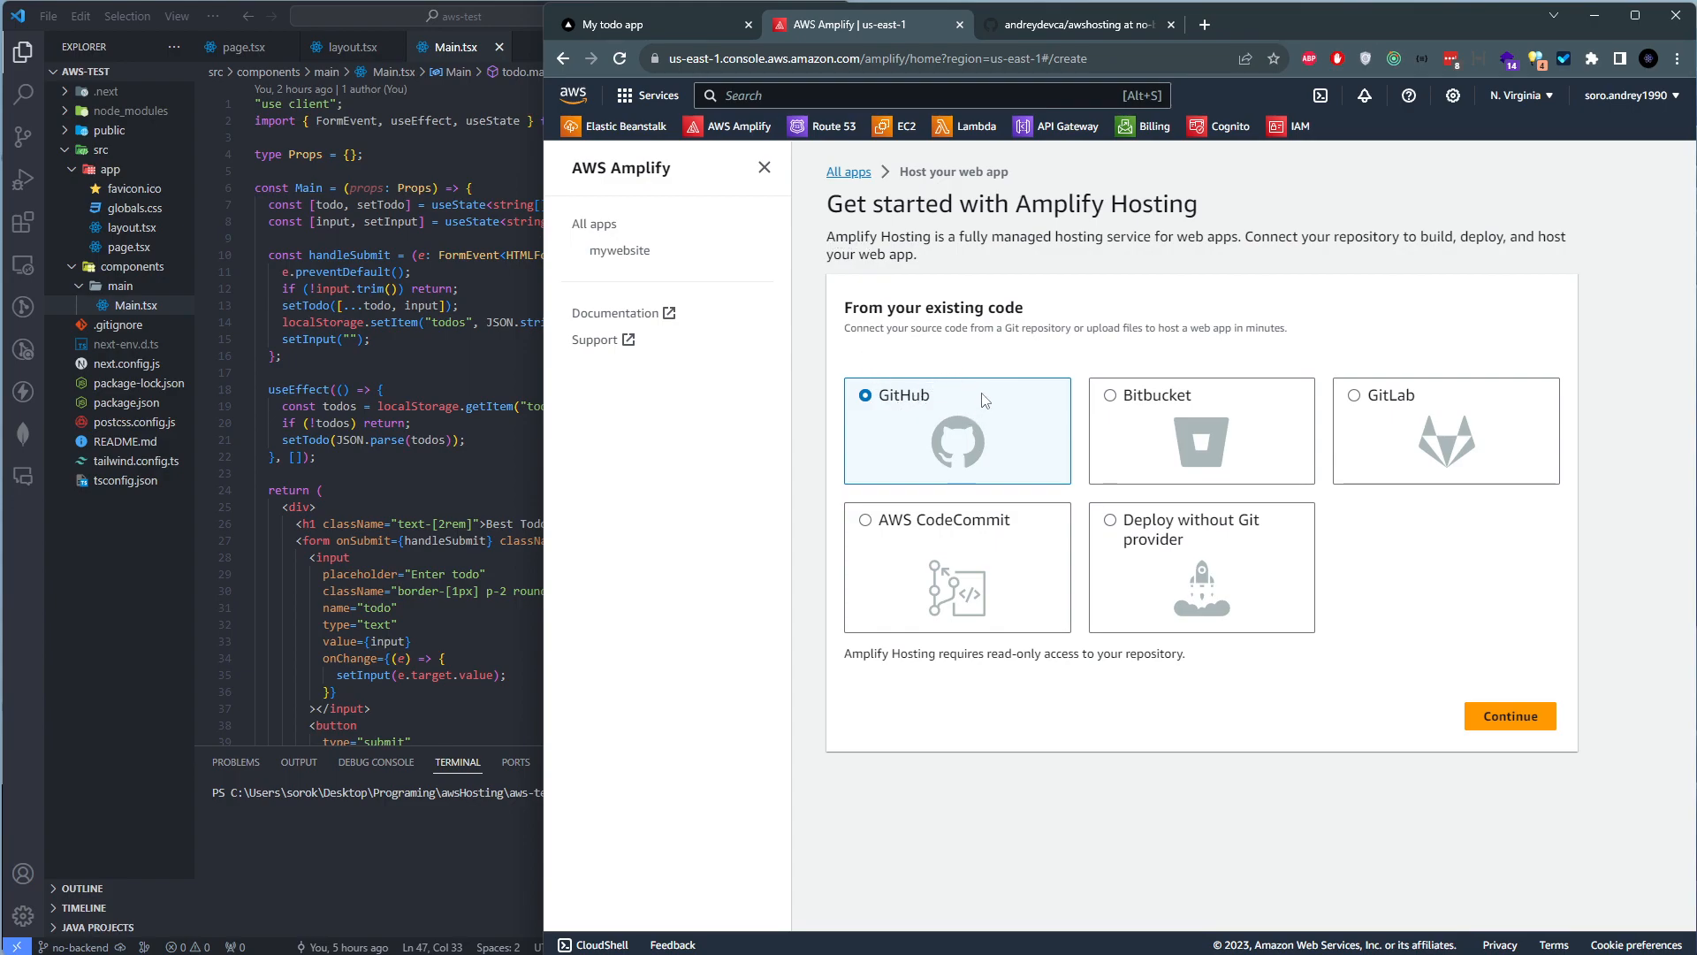
pyautogui.click(1509, 714)
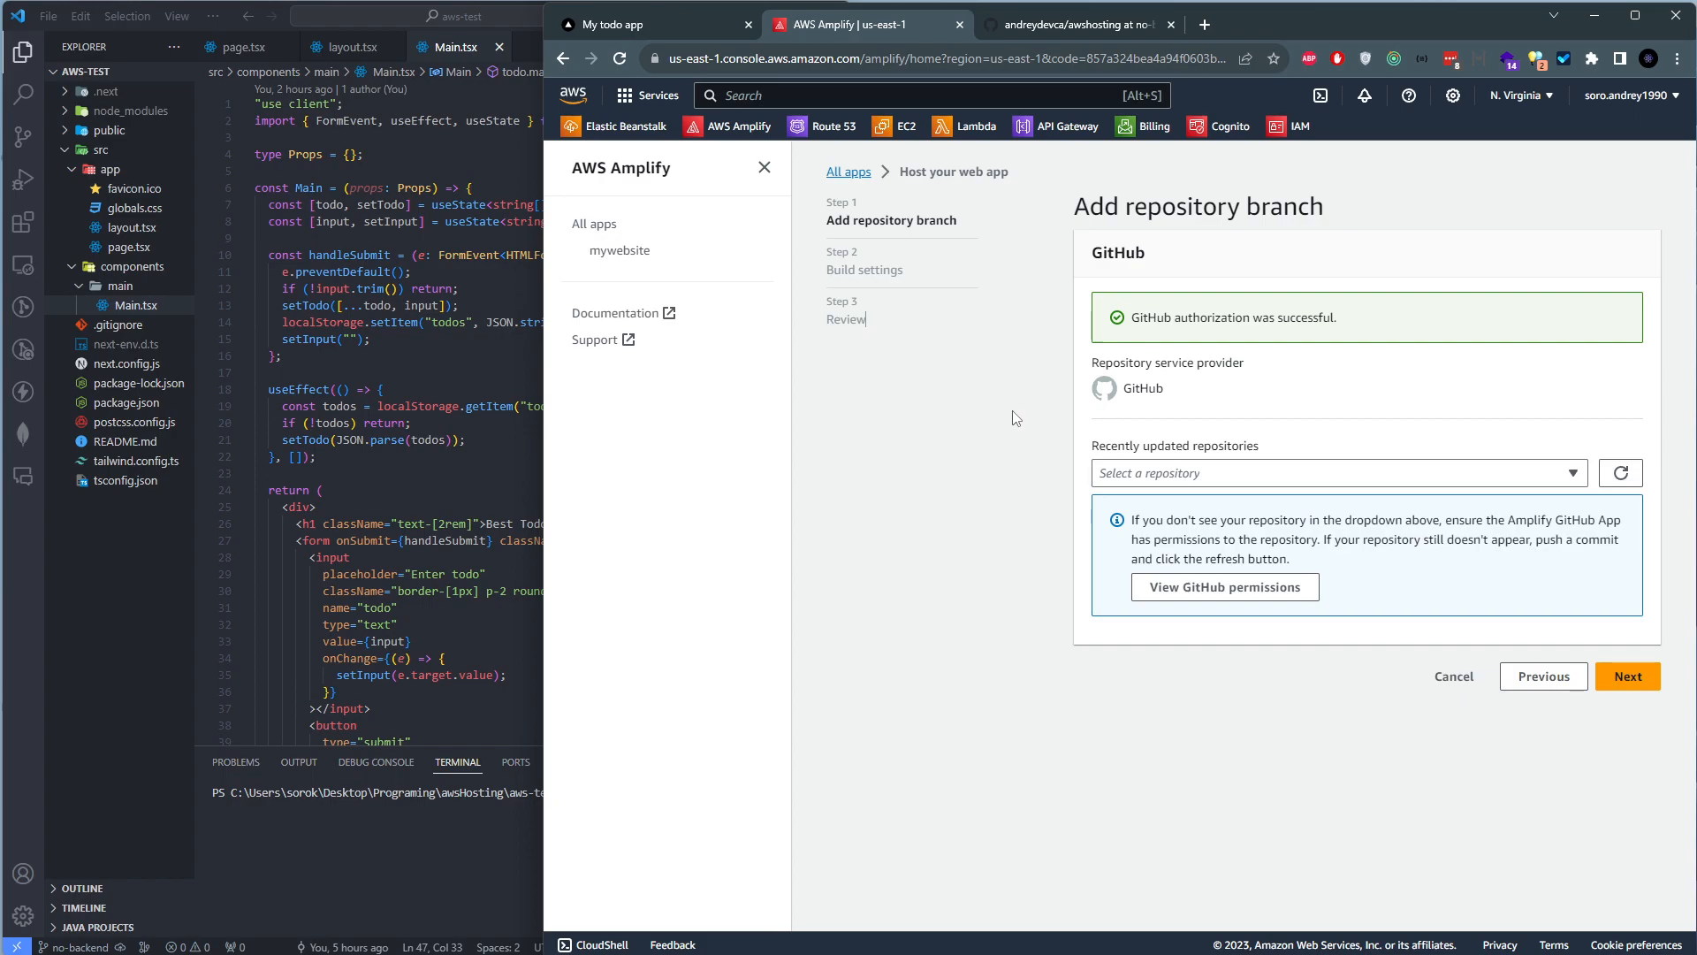
pyautogui.moveTo(1125, 319); pyautogui.dragTo(1307, 318)
pyautogui.tripleClick(1364, 315)
# Switch to GitHub and open the installed GitHub Apps in the account's application settings to review the AWS Amplify entry
pyautogui.click(1062, 26)
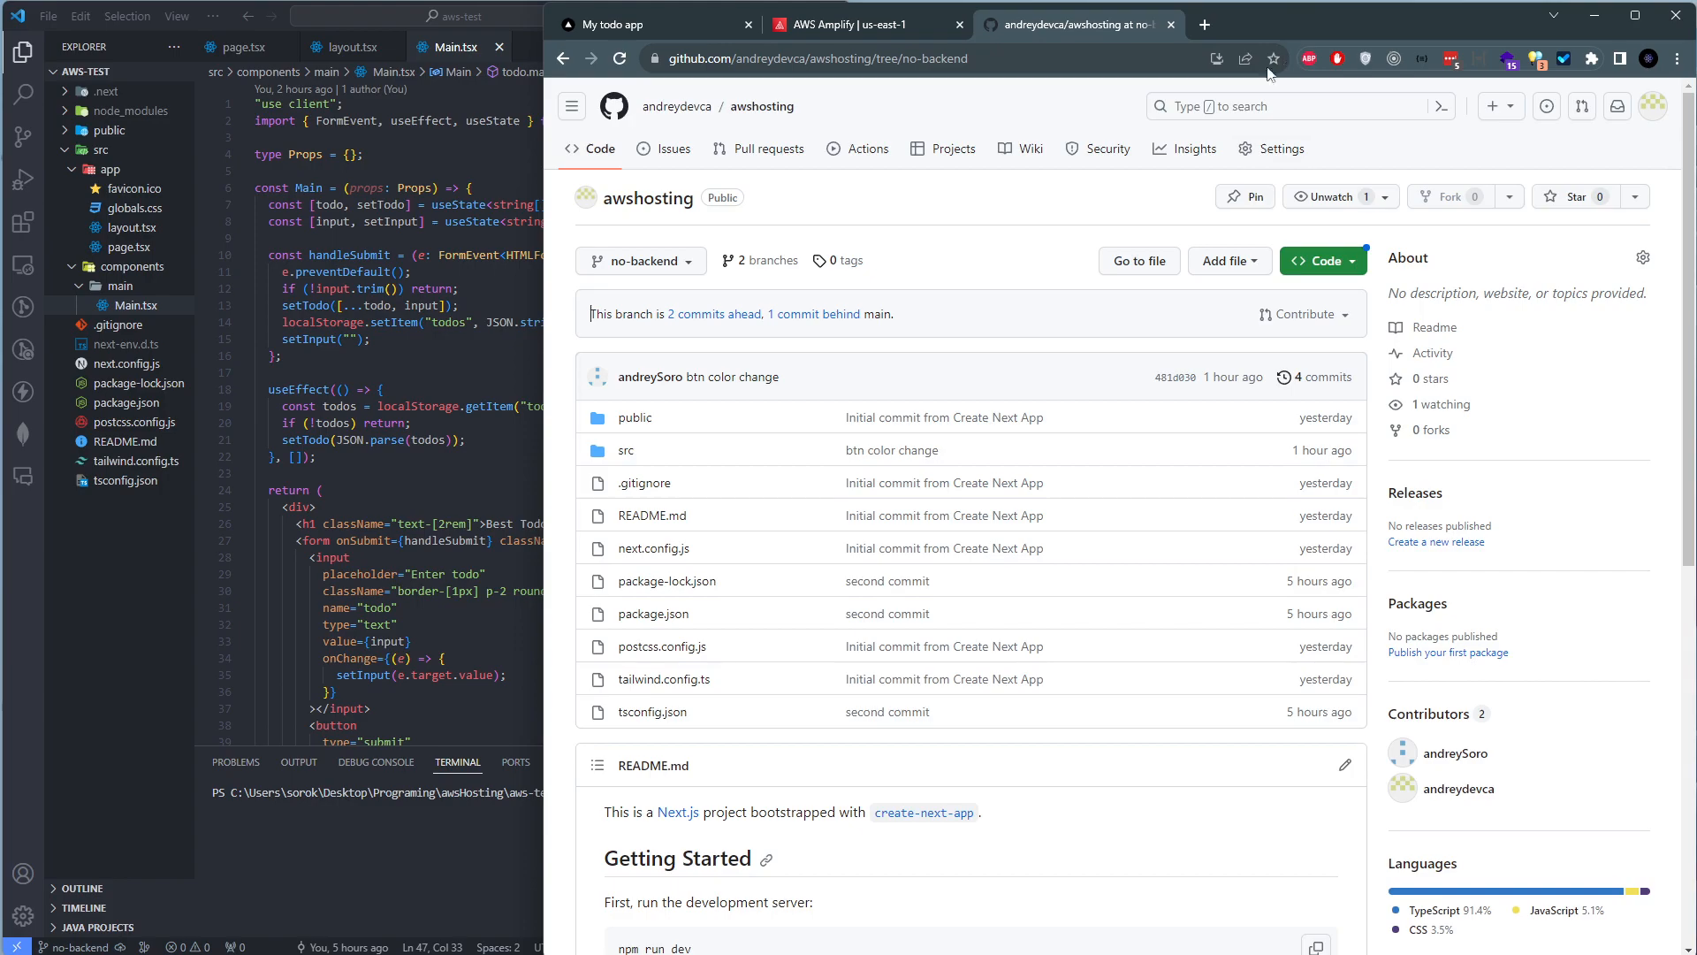
pyautogui.click(1654, 106)
pyautogui.click(1475, 570)
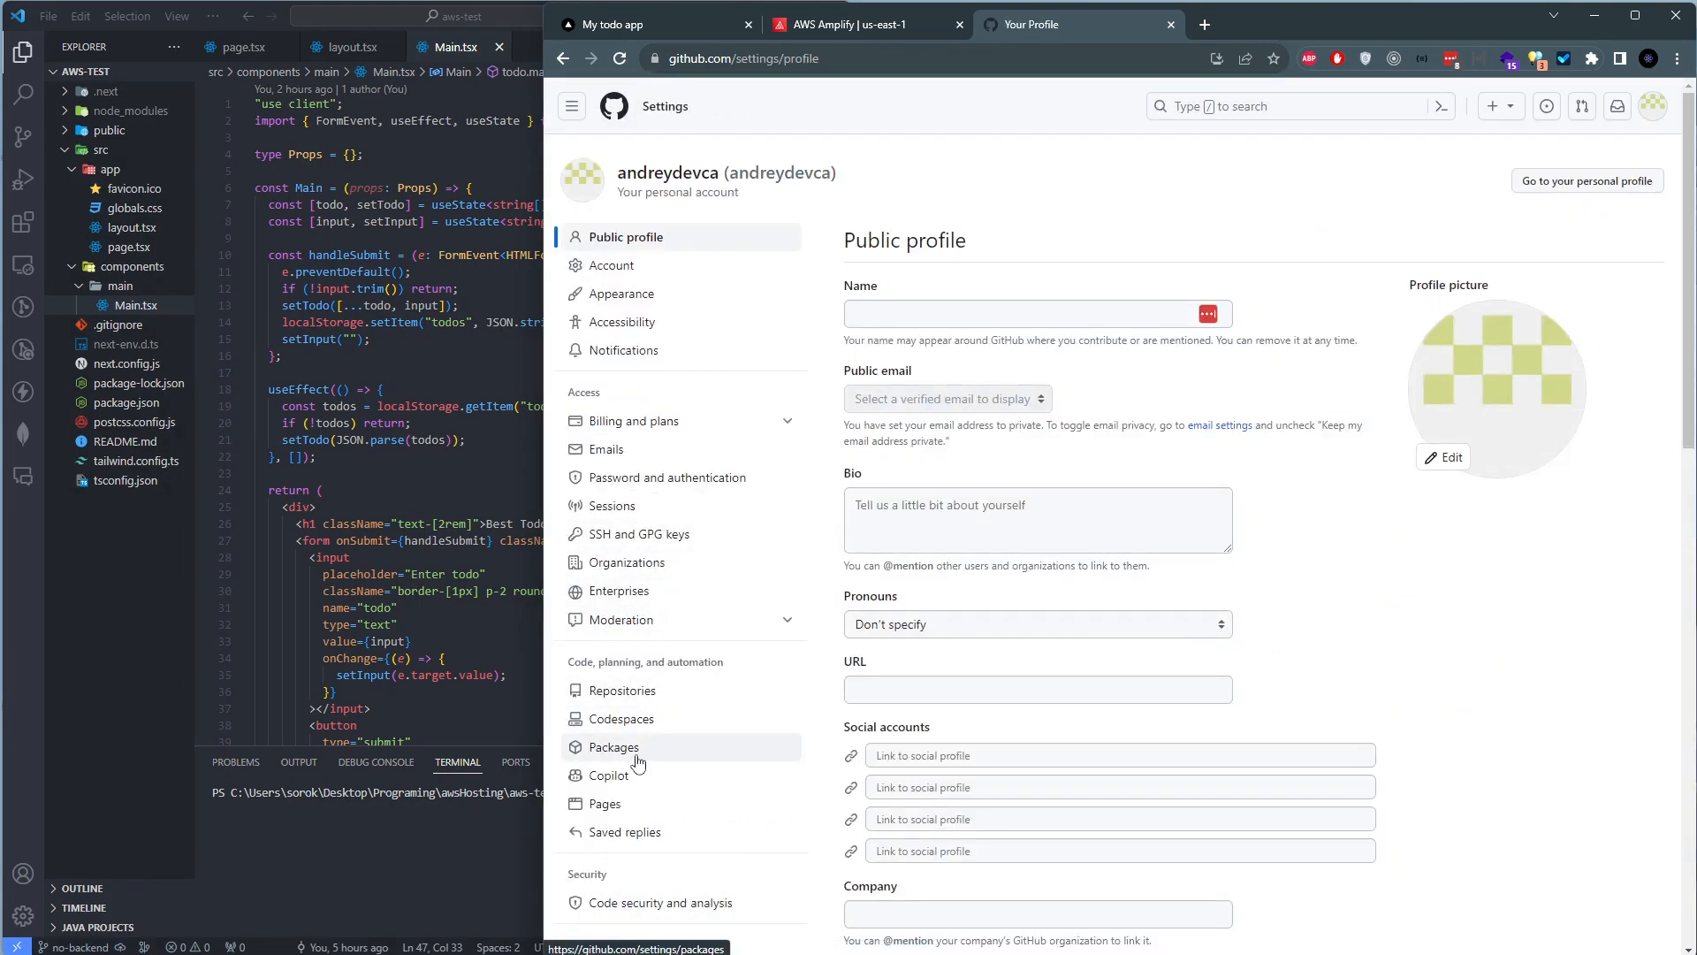
pyautogui.scroll(-3, 625, 786)
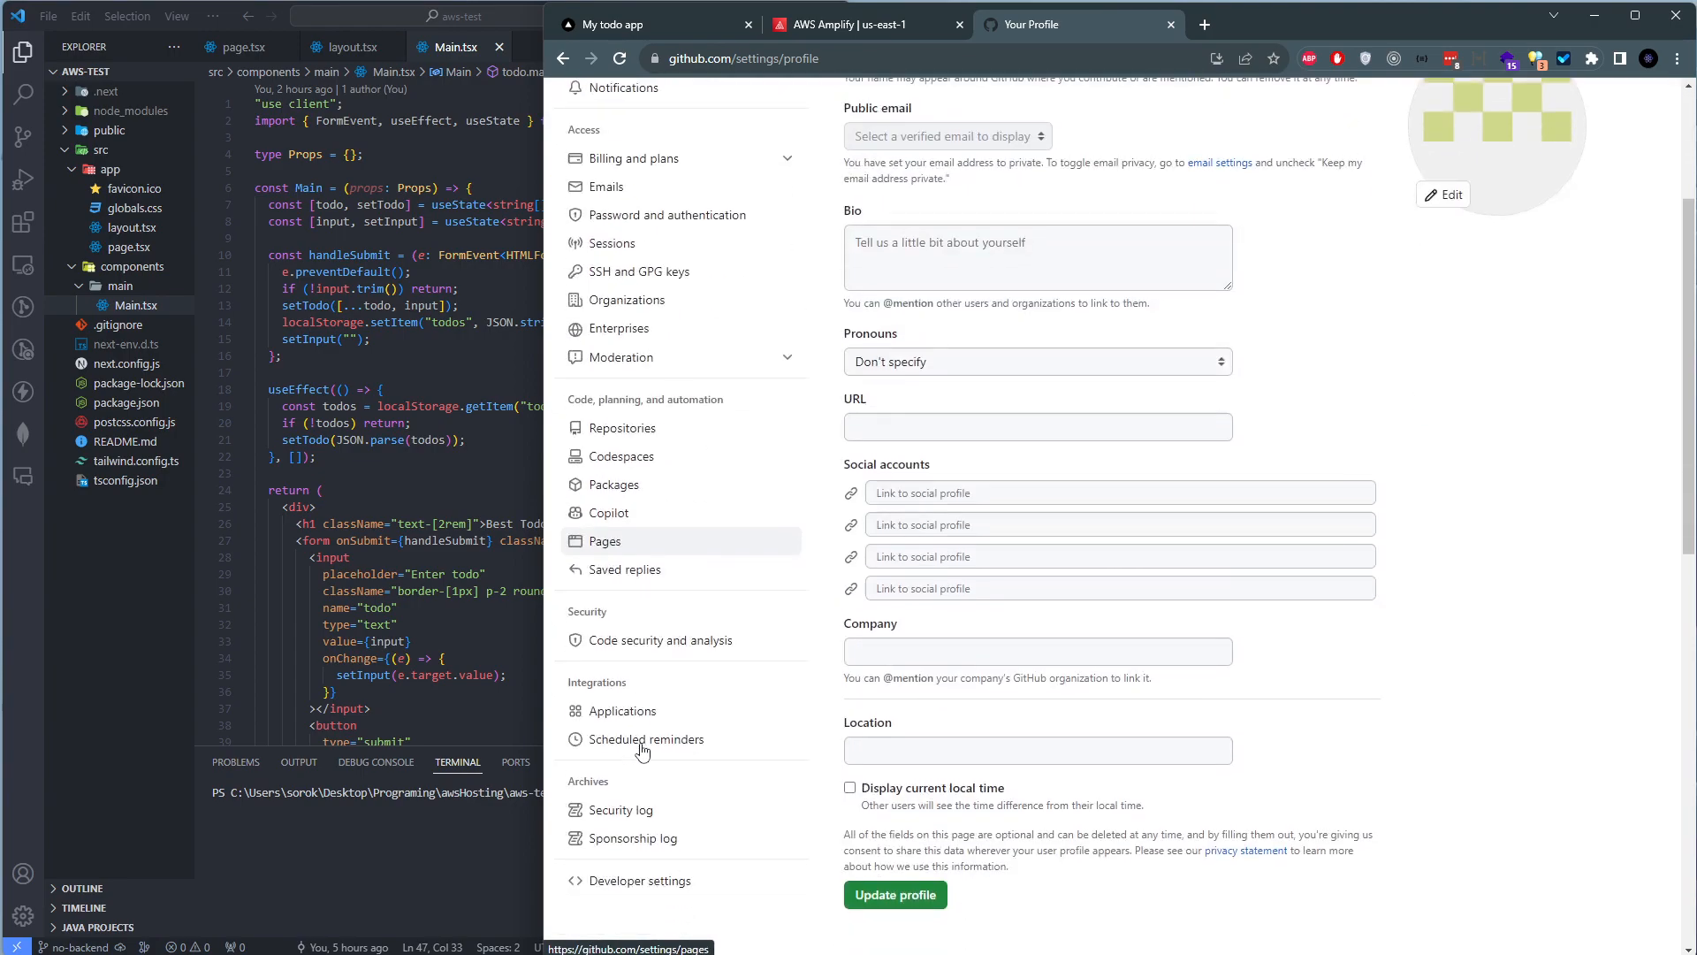
pyautogui.click(650, 708)
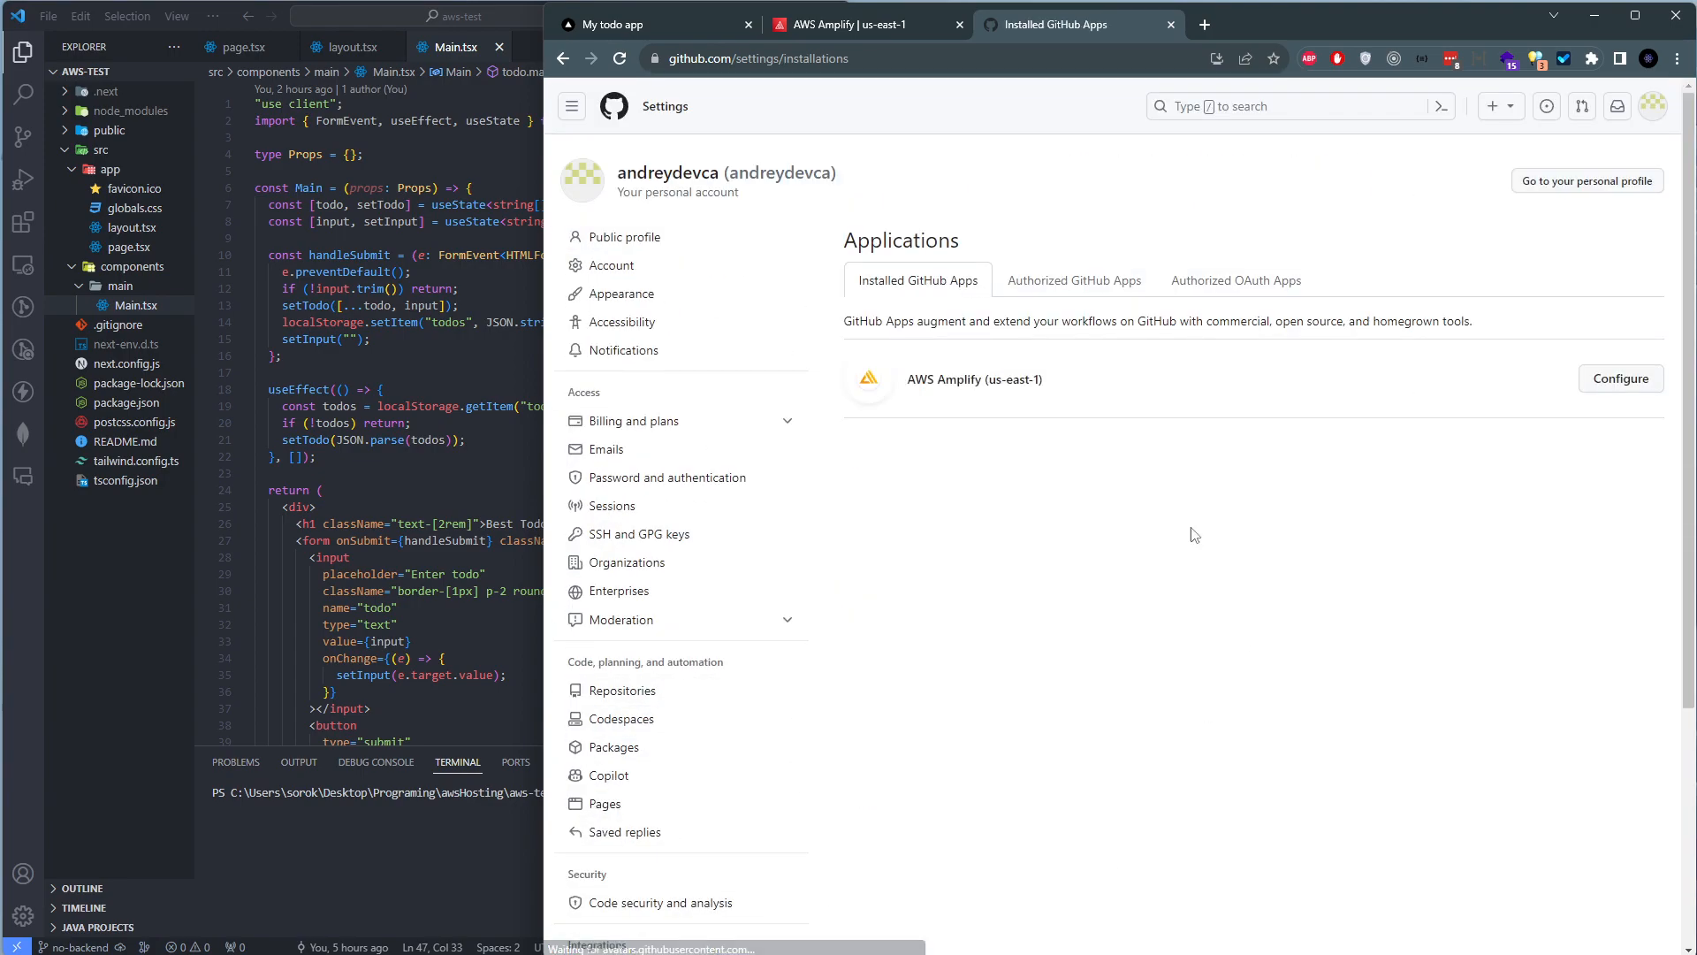
pyautogui.moveTo(1027, 380); pyautogui.dragTo(1106, 393)
pyautogui.click(1231, 431)
pyautogui.moveTo(927, 258); pyautogui.dragTo(959, 309)
pyautogui.click(1019, 391)
# Configure the installed AWS Amplify (us-east-1) app and confirm access with the saved GitHub account password
pyautogui.click(1603, 388)
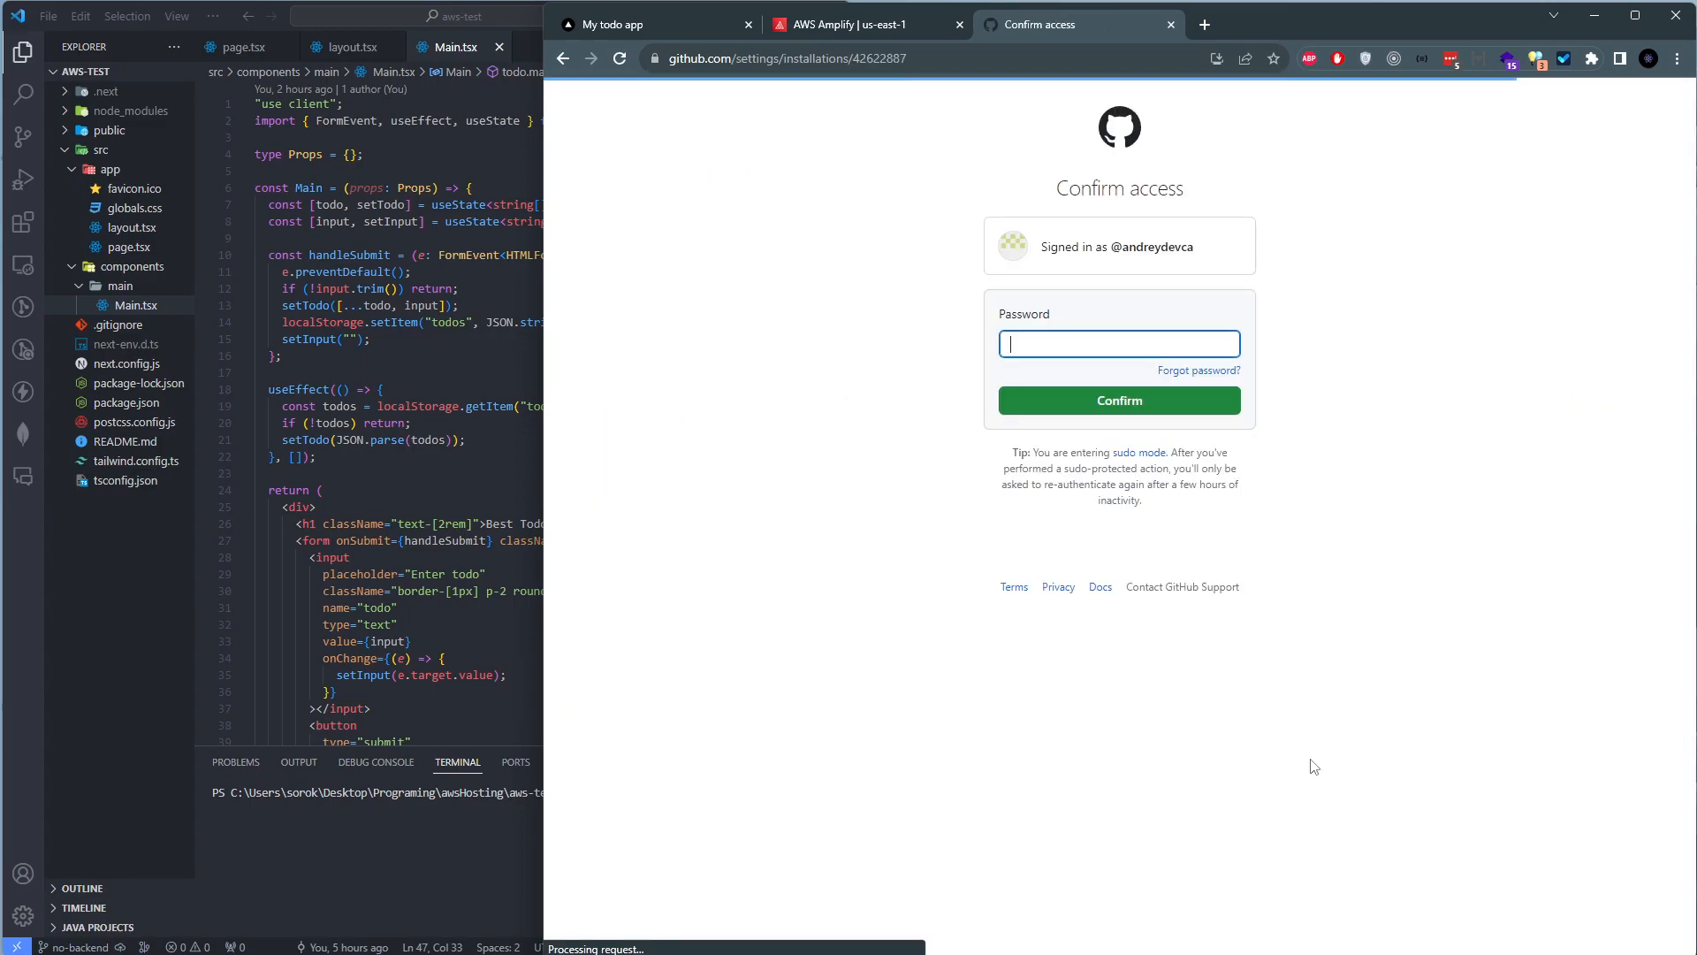
pyautogui.click(1218, 348)
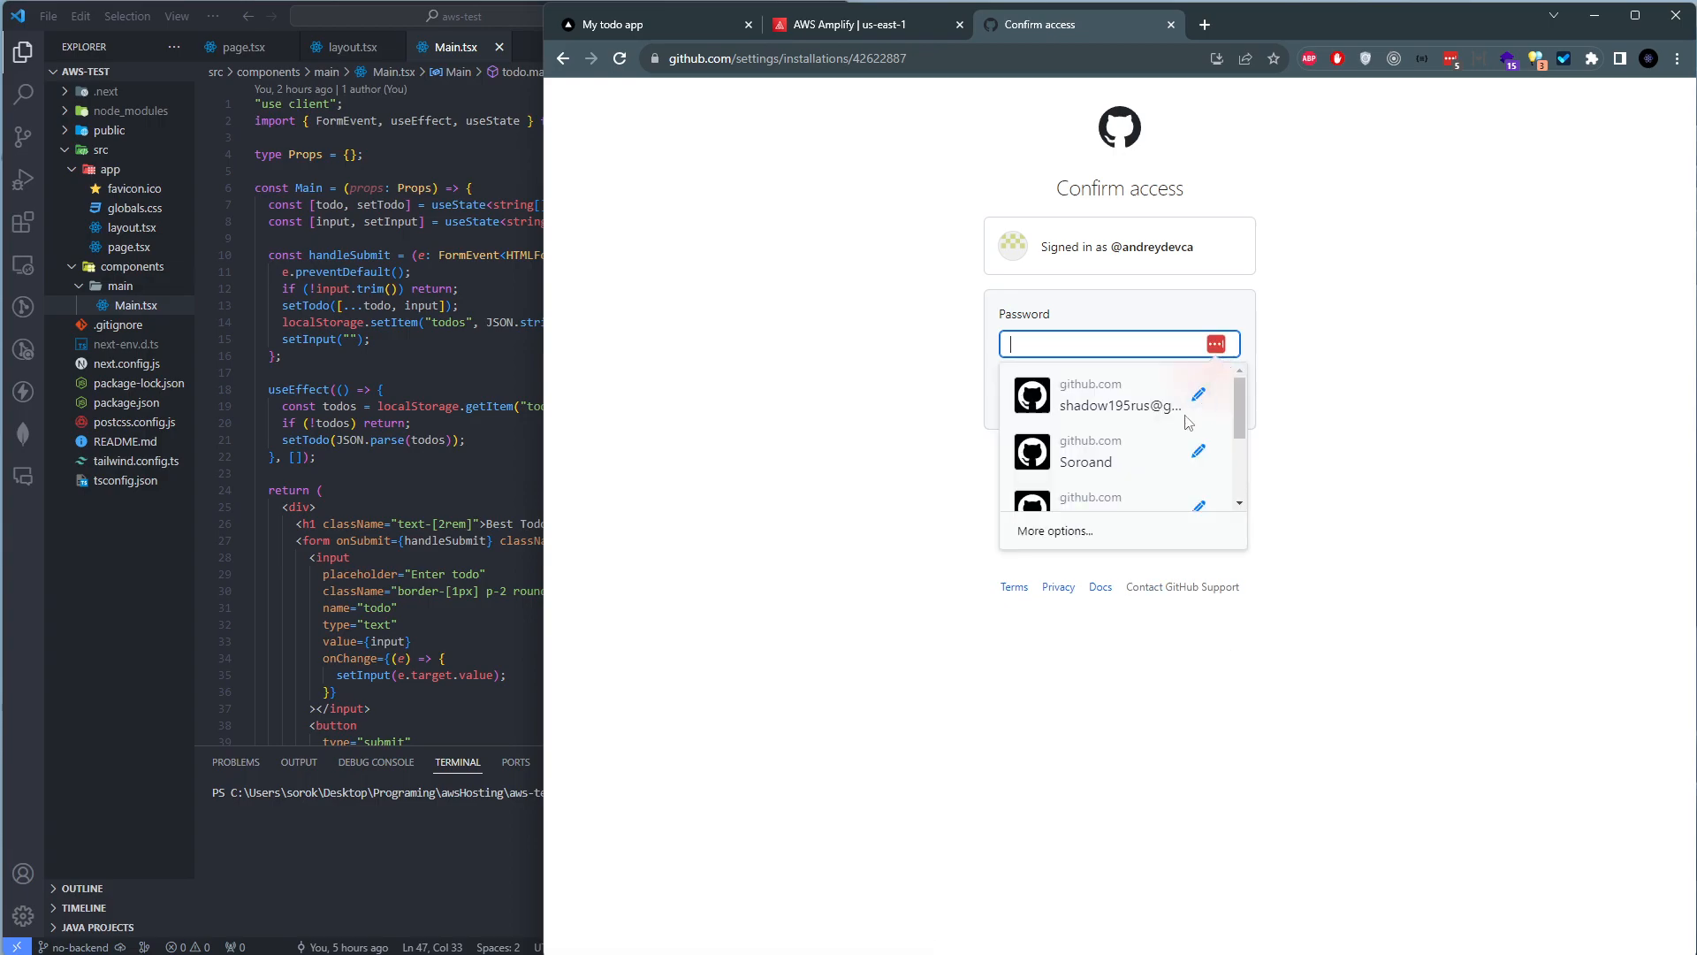
pyautogui.scroll(-2, 1072, 433)
pyautogui.scroll(2, 1097, 495)
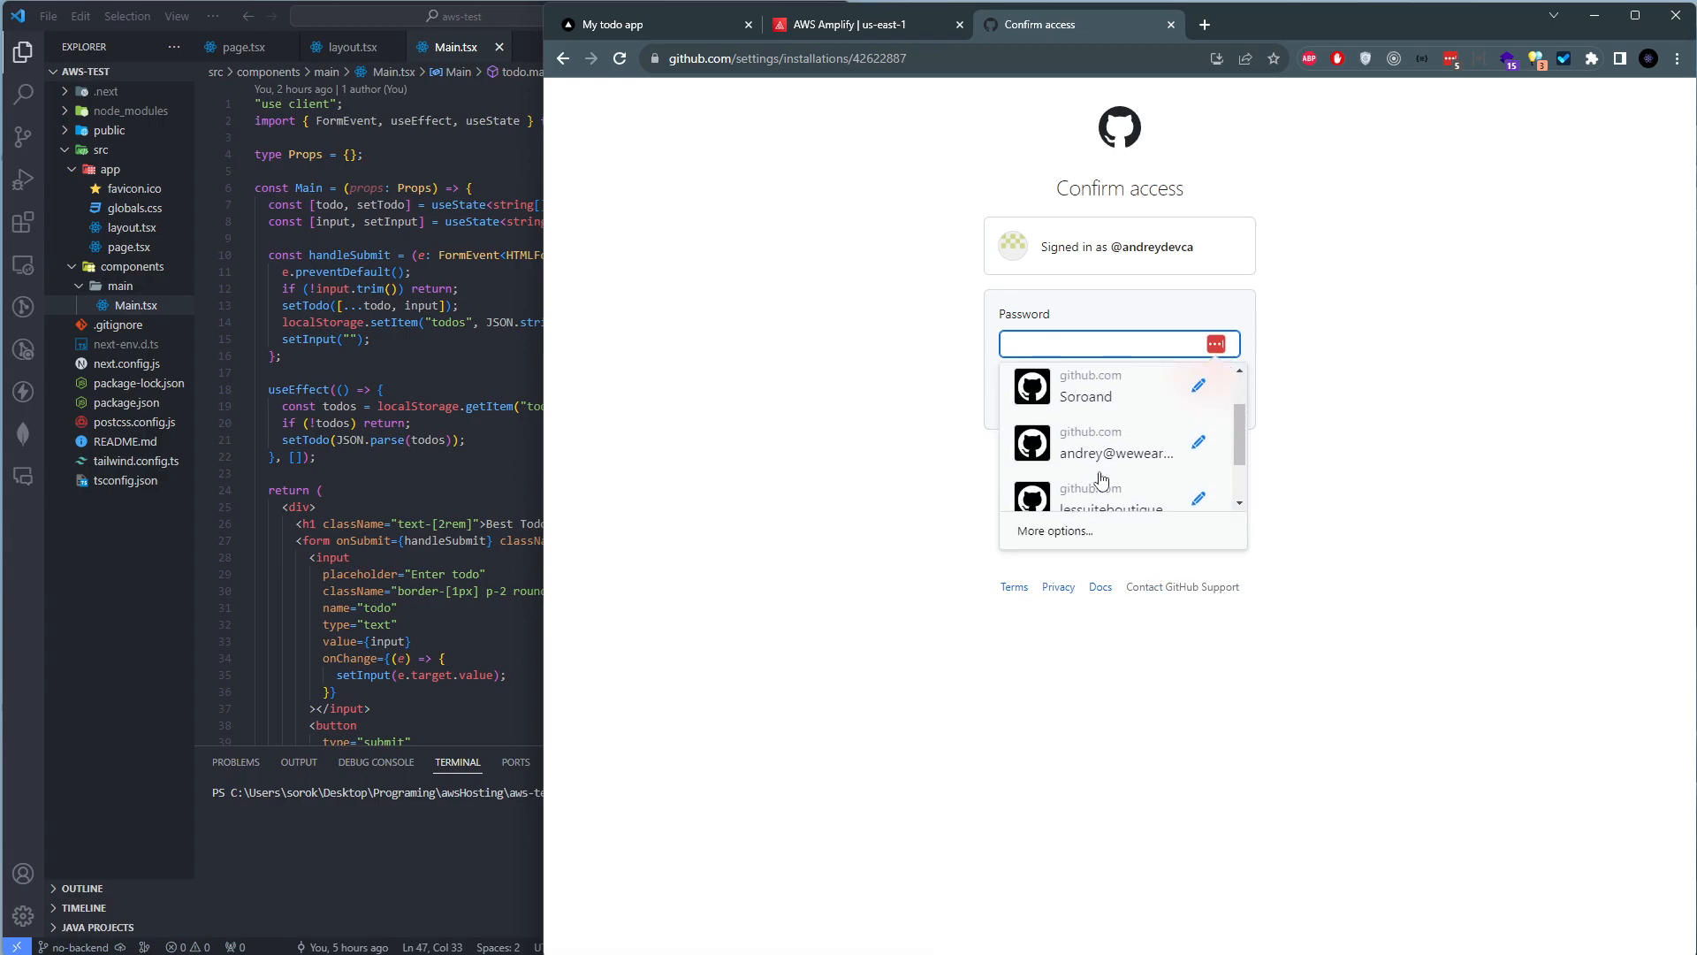
pyautogui.click(1105, 442)
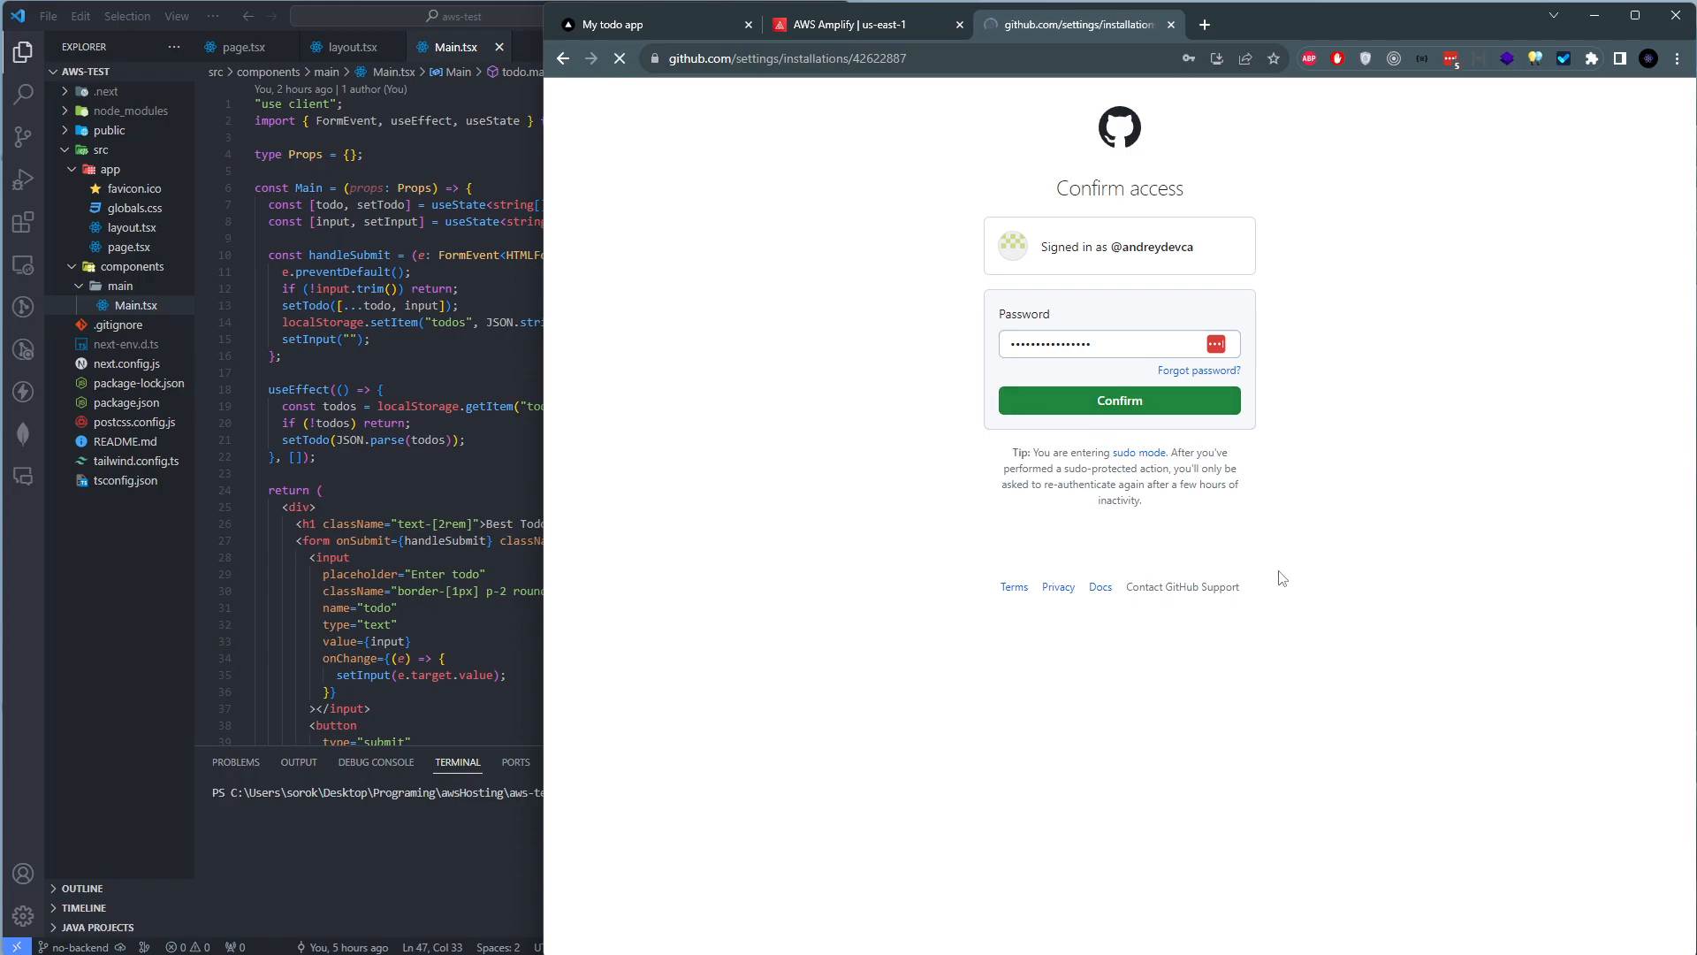
# Uninstall the AWS Amplify (us-east-1) app from the GitHub account and return to the awshosting repository
pyautogui.scroll(-4, 1282, 579)
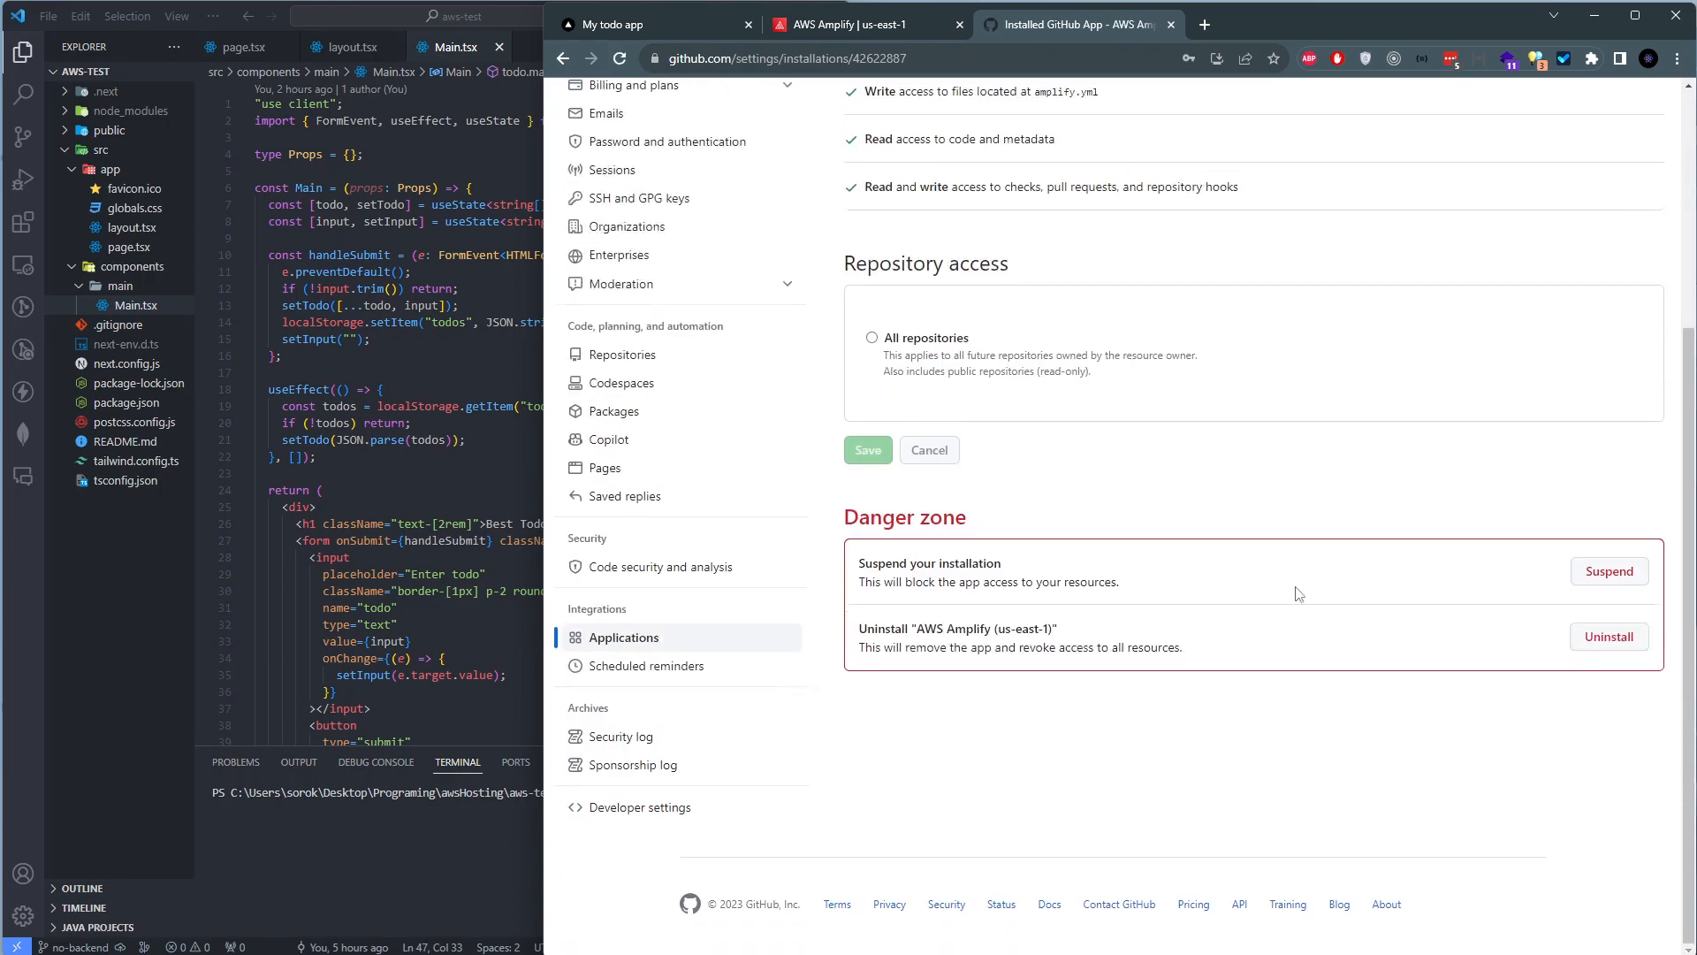
pyautogui.click(1608, 636)
pyautogui.click(1206, 177)
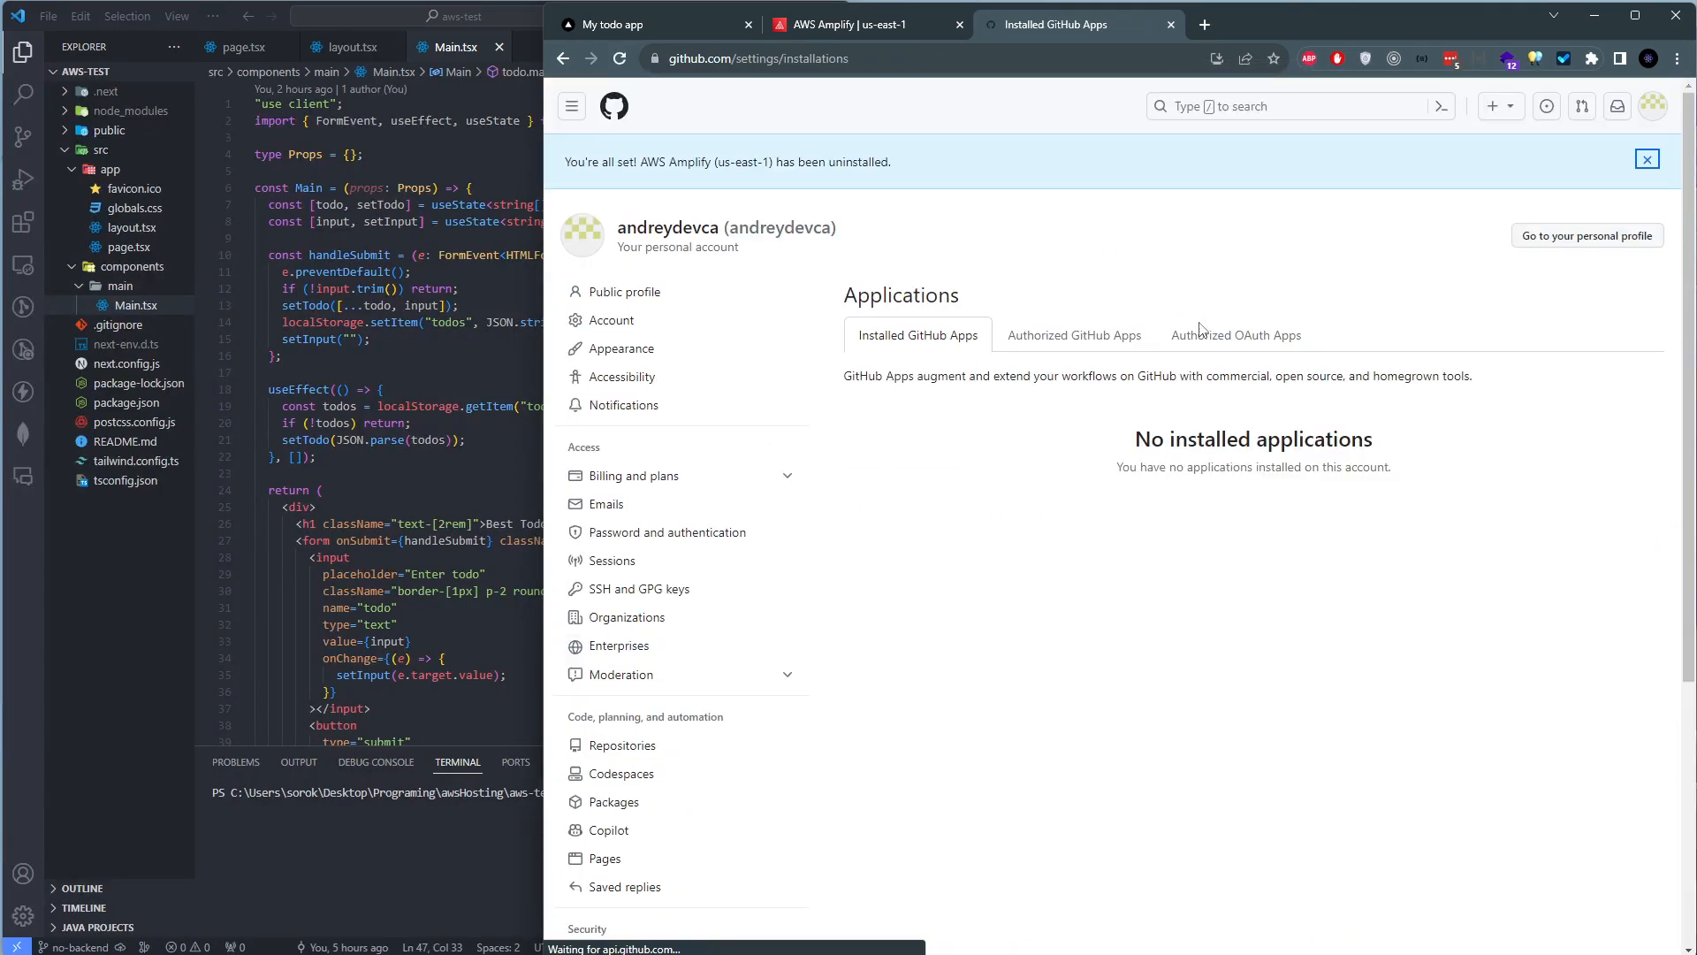
pyautogui.click(668, 228)
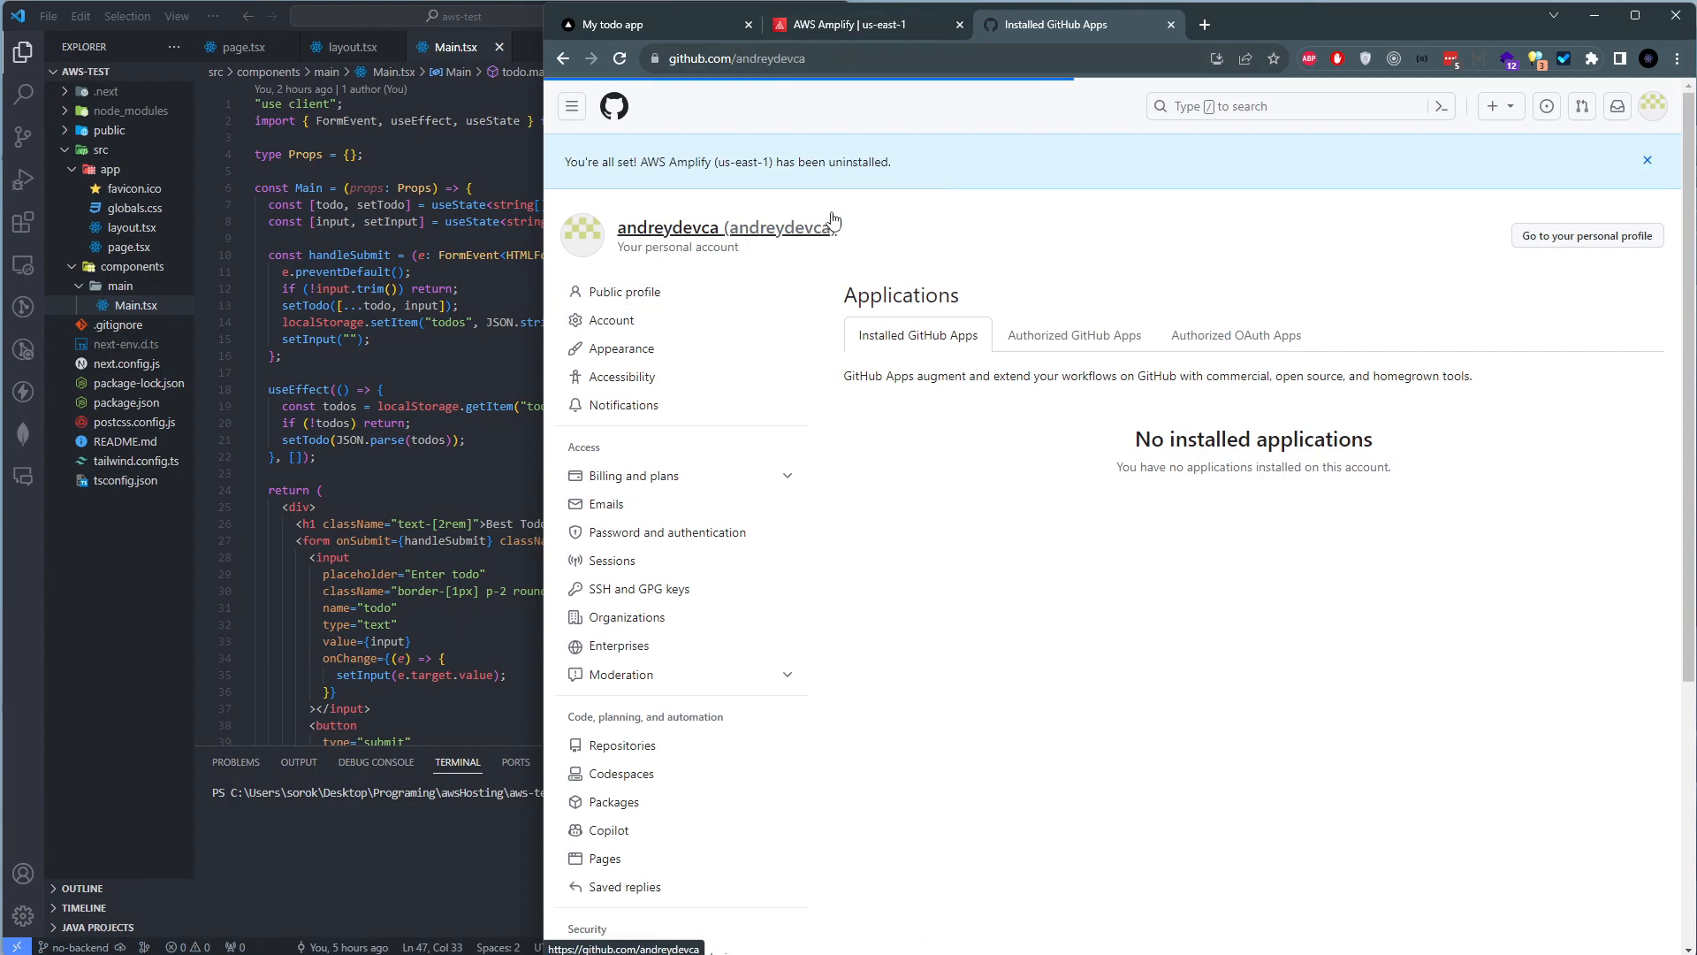
pyautogui.click(572, 106)
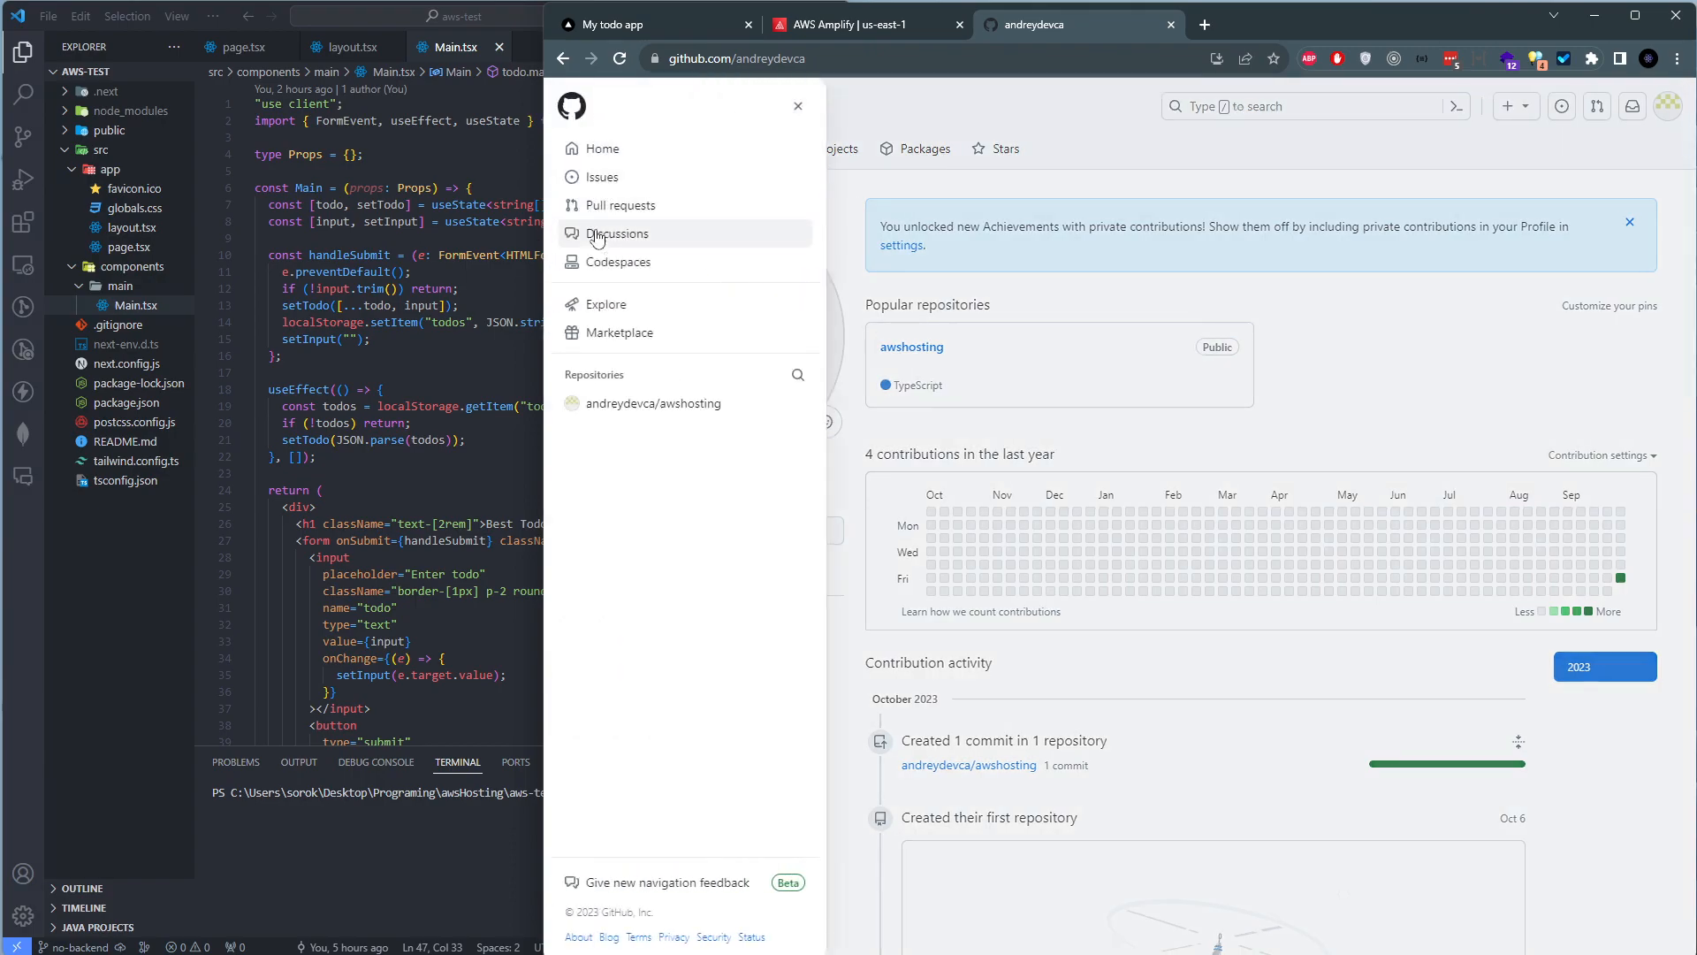
# Return to All apps in AWS Amplify and start hosting a new web app with GitHub as the code source
pyautogui.click(870, 25)
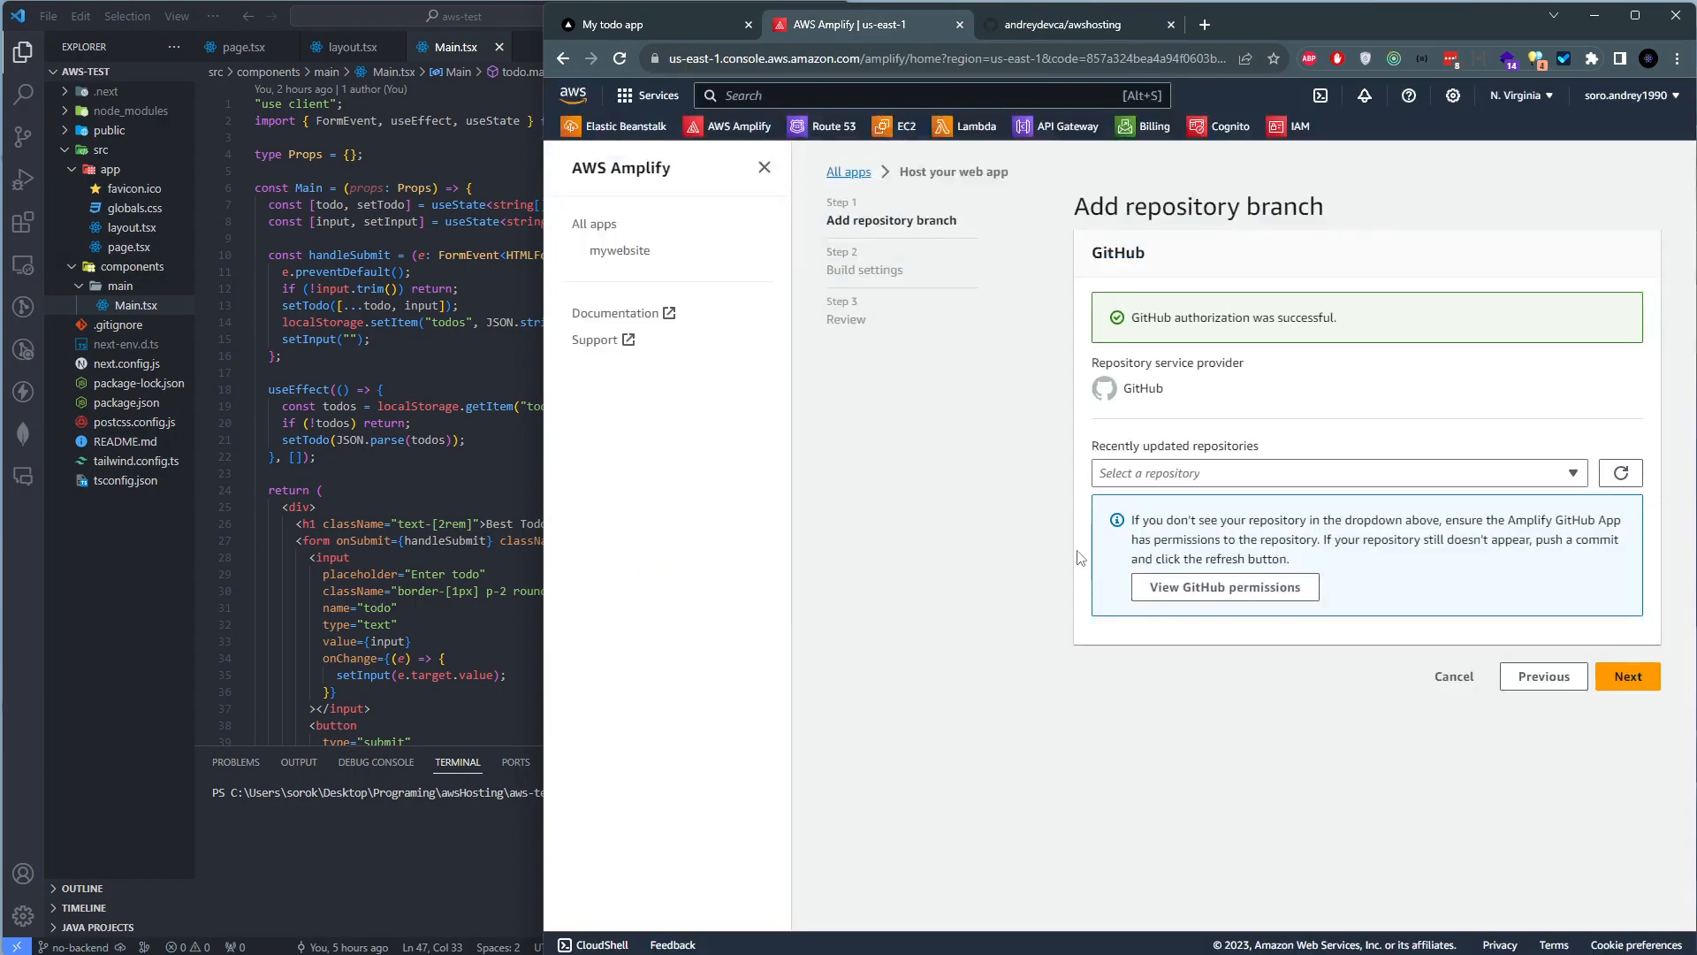
pyautogui.click(856, 171)
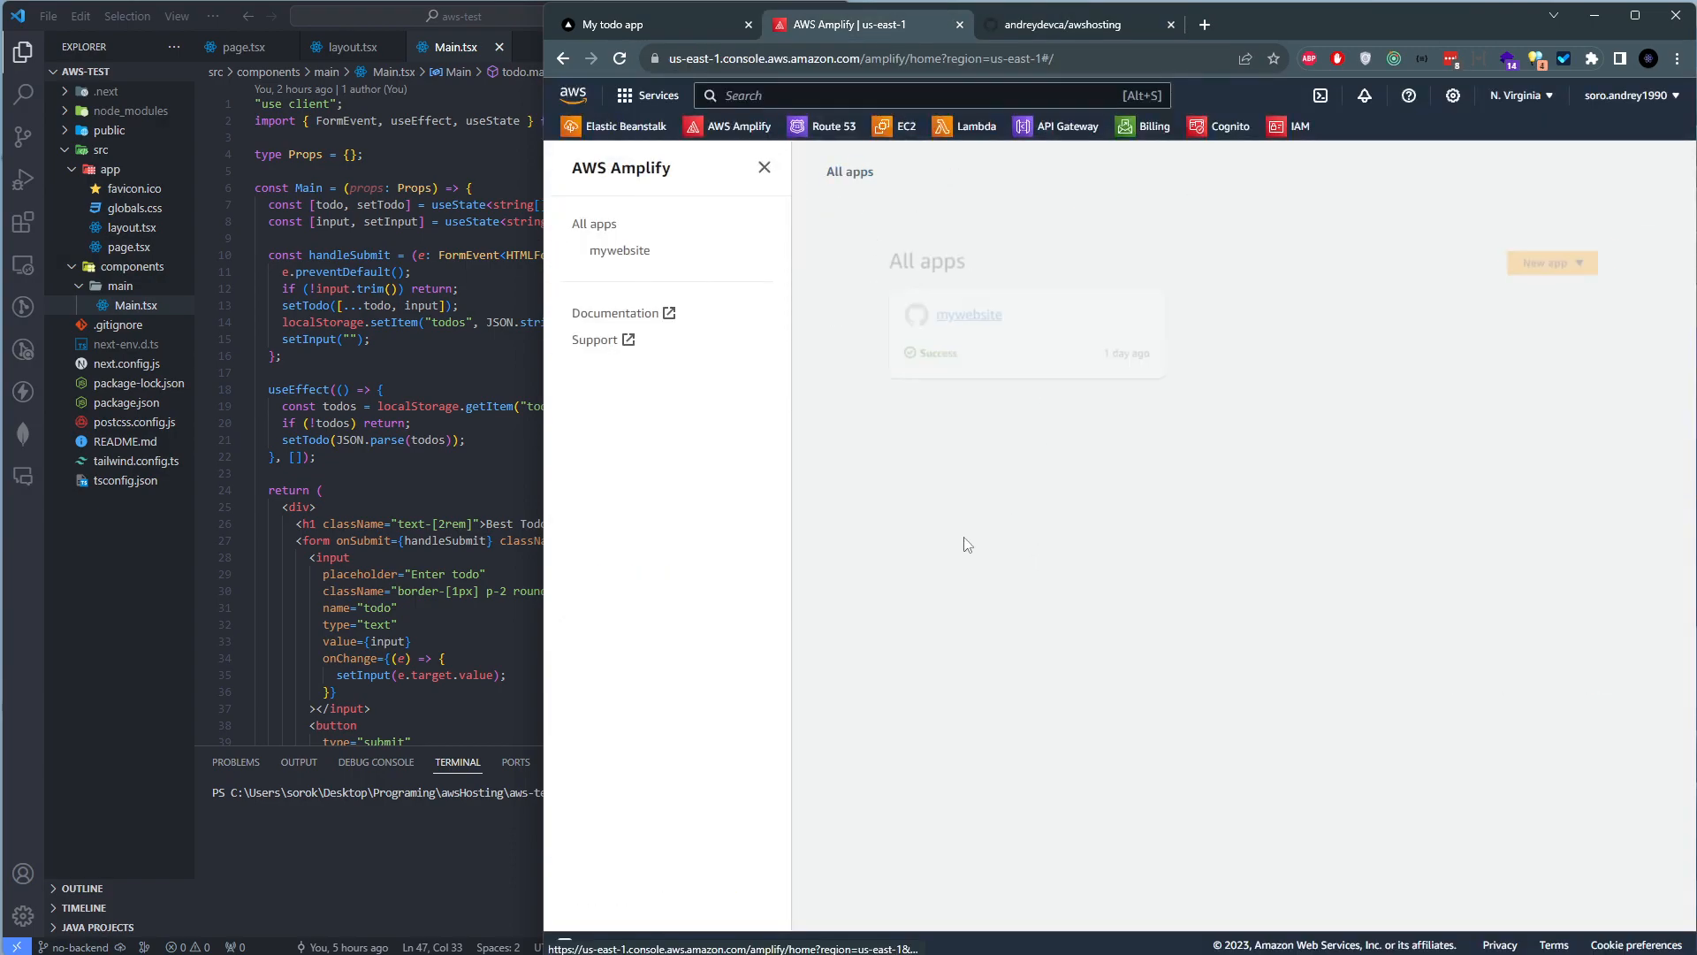
pyautogui.click(1595, 220)
pyautogui.click(1569, 258)
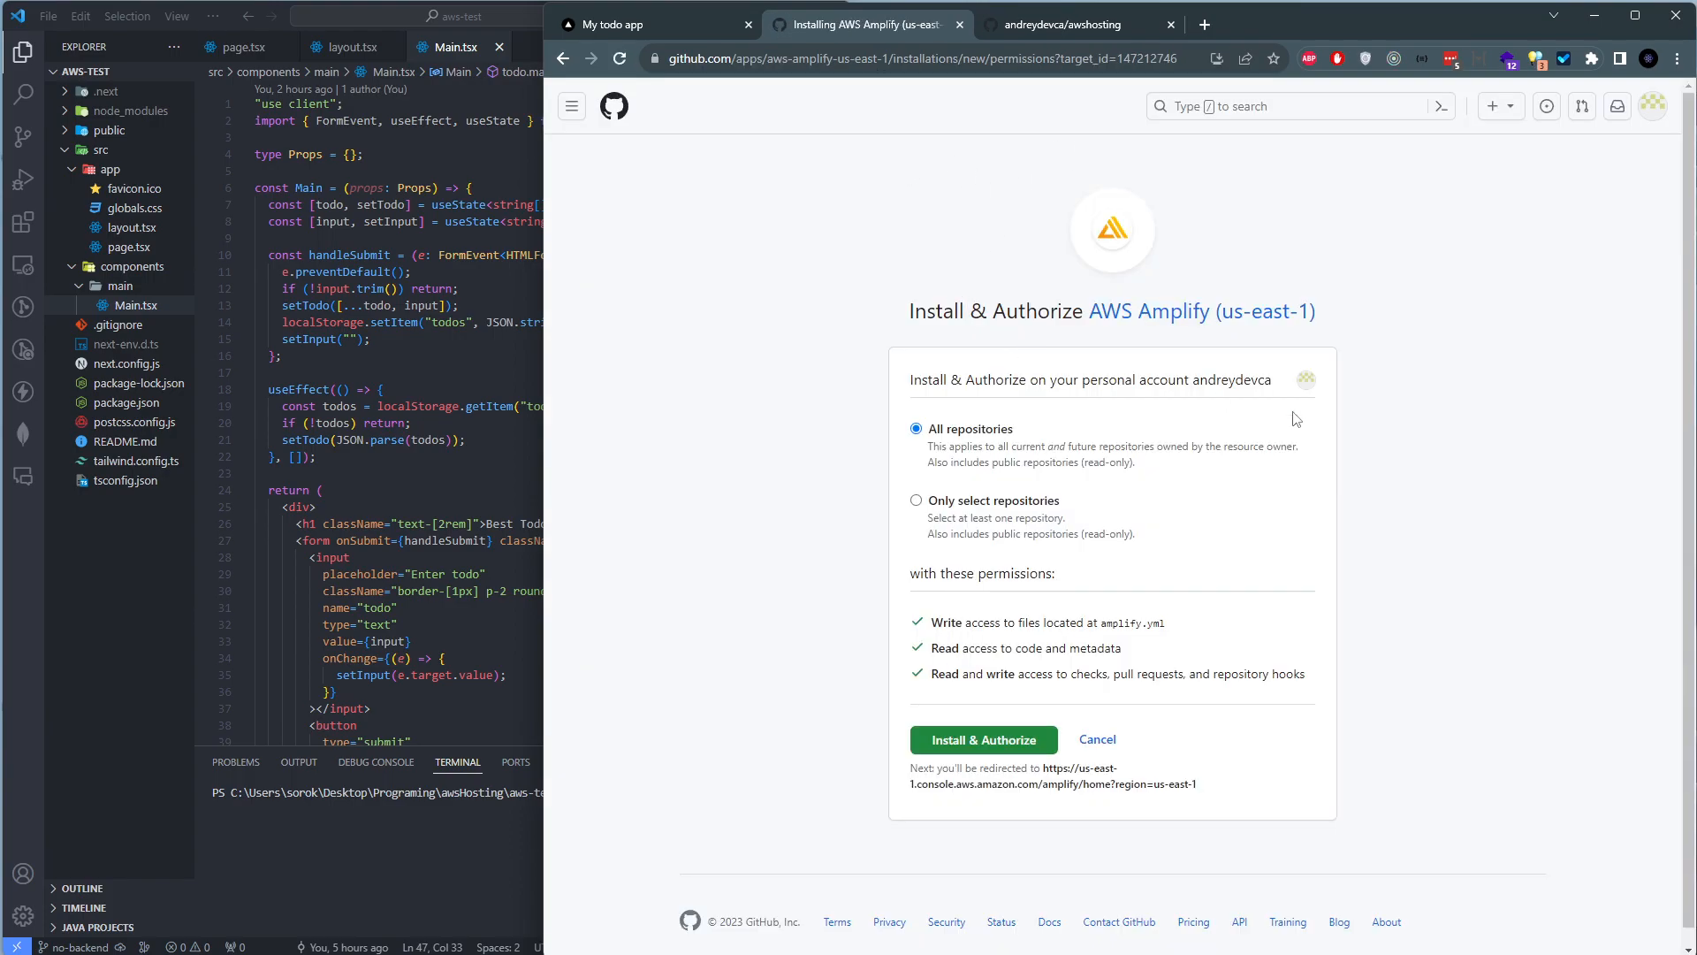
# Compare the signed-in GitHub account with the personal account named in the AWS Amplify (us-east-1) authorization request
pyautogui.click(1061, 24)
pyautogui.click(1644, 122)
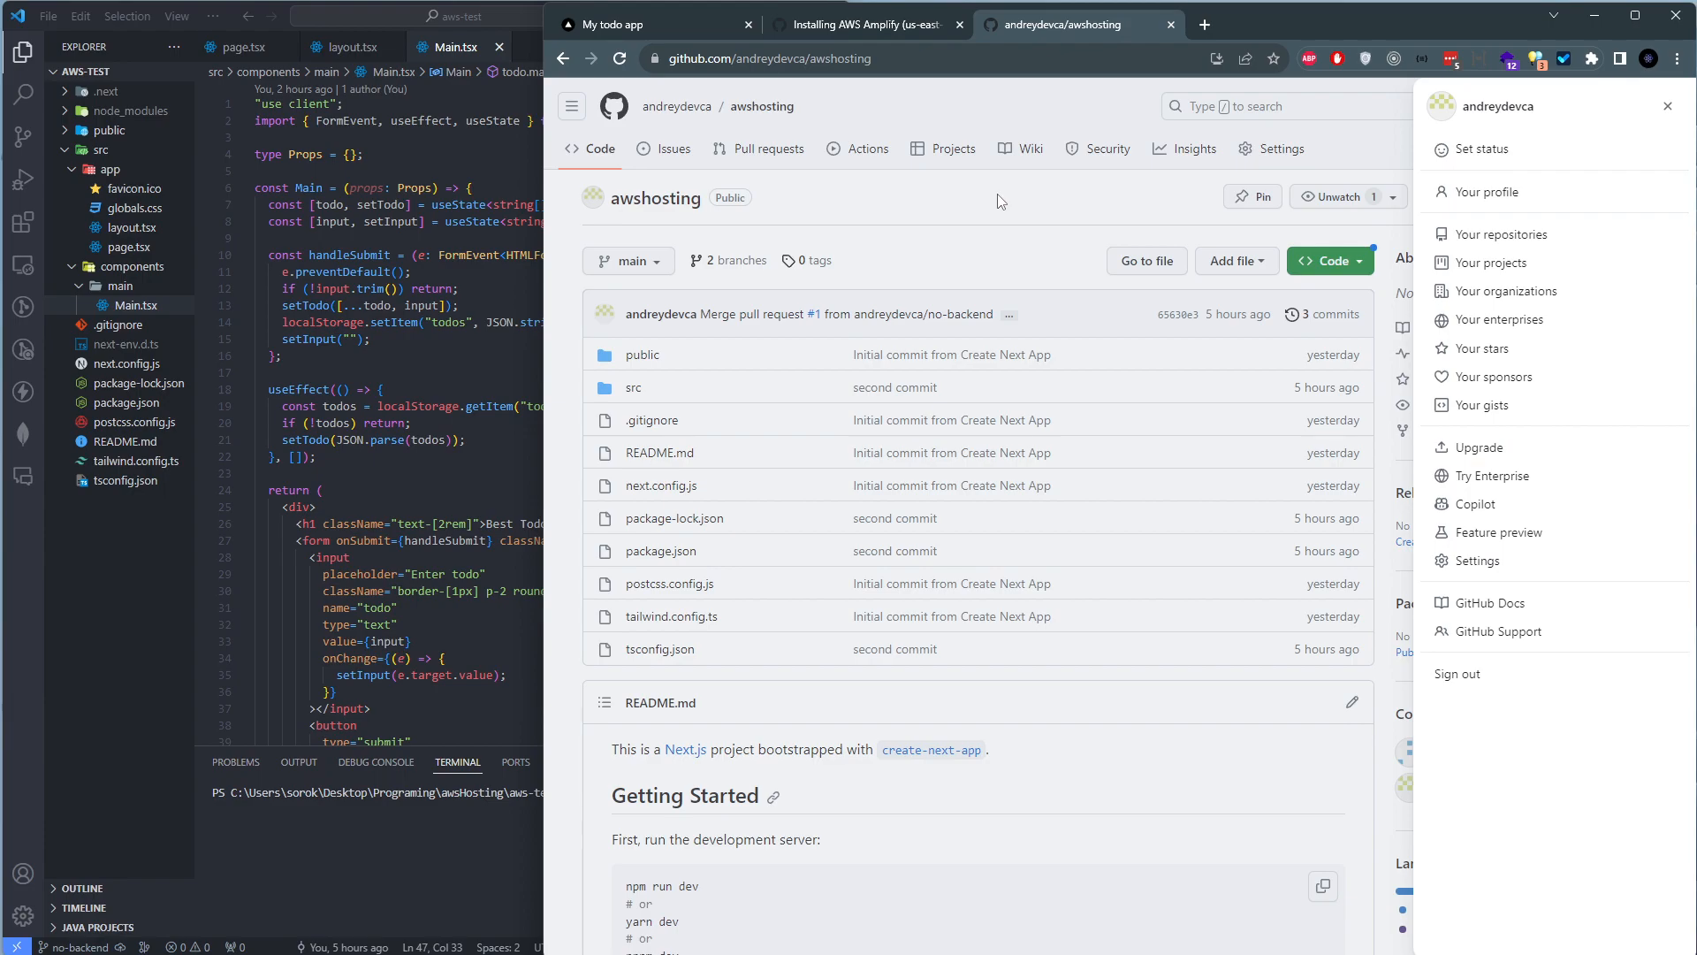
pyautogui.click(861, 24)
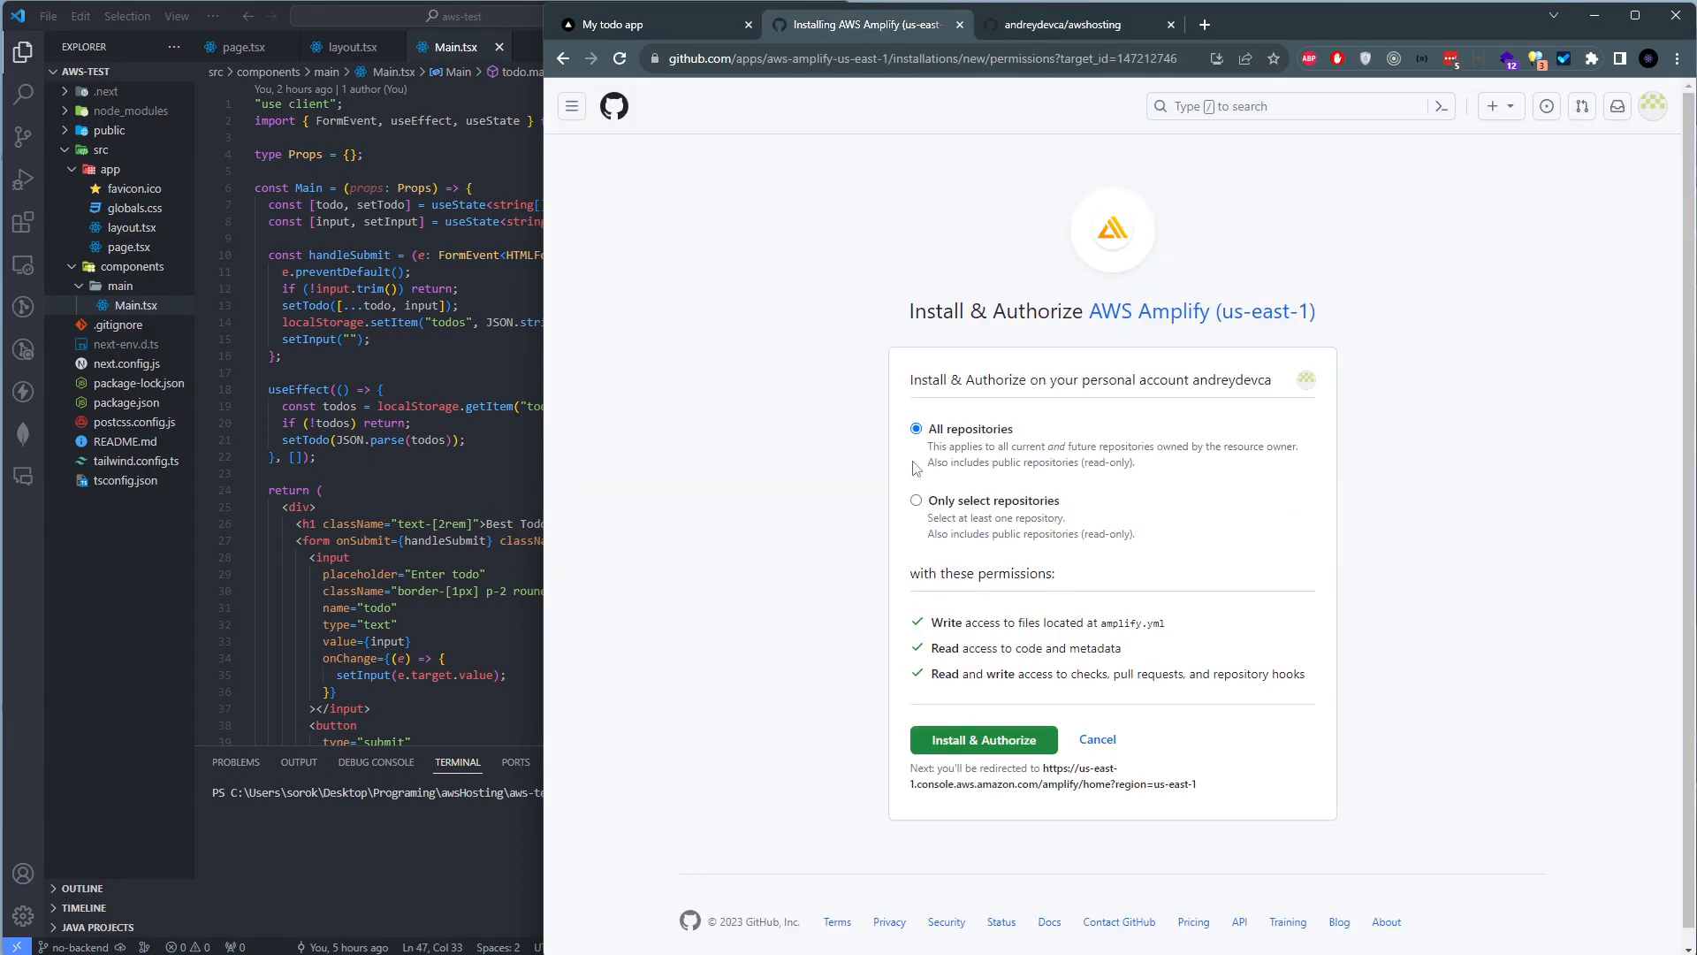
pyautogui.moveTo(911, 311); pyautogui.dragTo(1291, 310)
pyautogui.click(1422, 243)
pyautogui.click(1114, 36)
pyautogui.click(861, 24)
pyautogui.moveTo(1082, 336); pyautogui.dragTo(1278, 336)
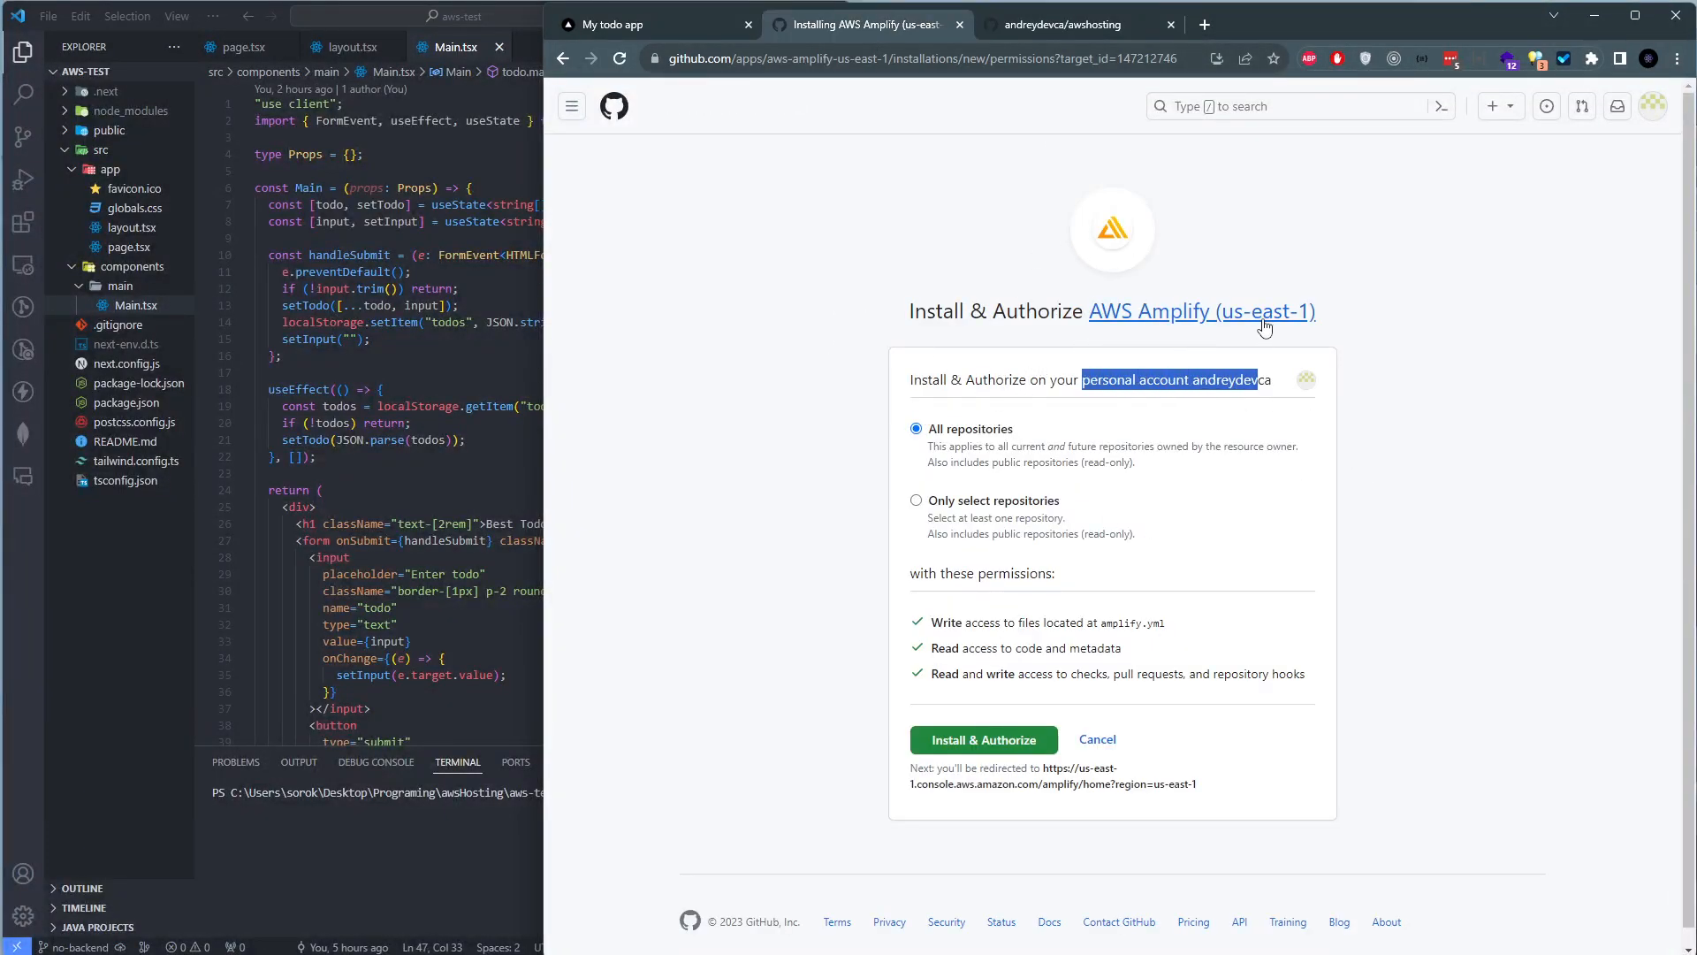
pyautogui.click(1333, 272)
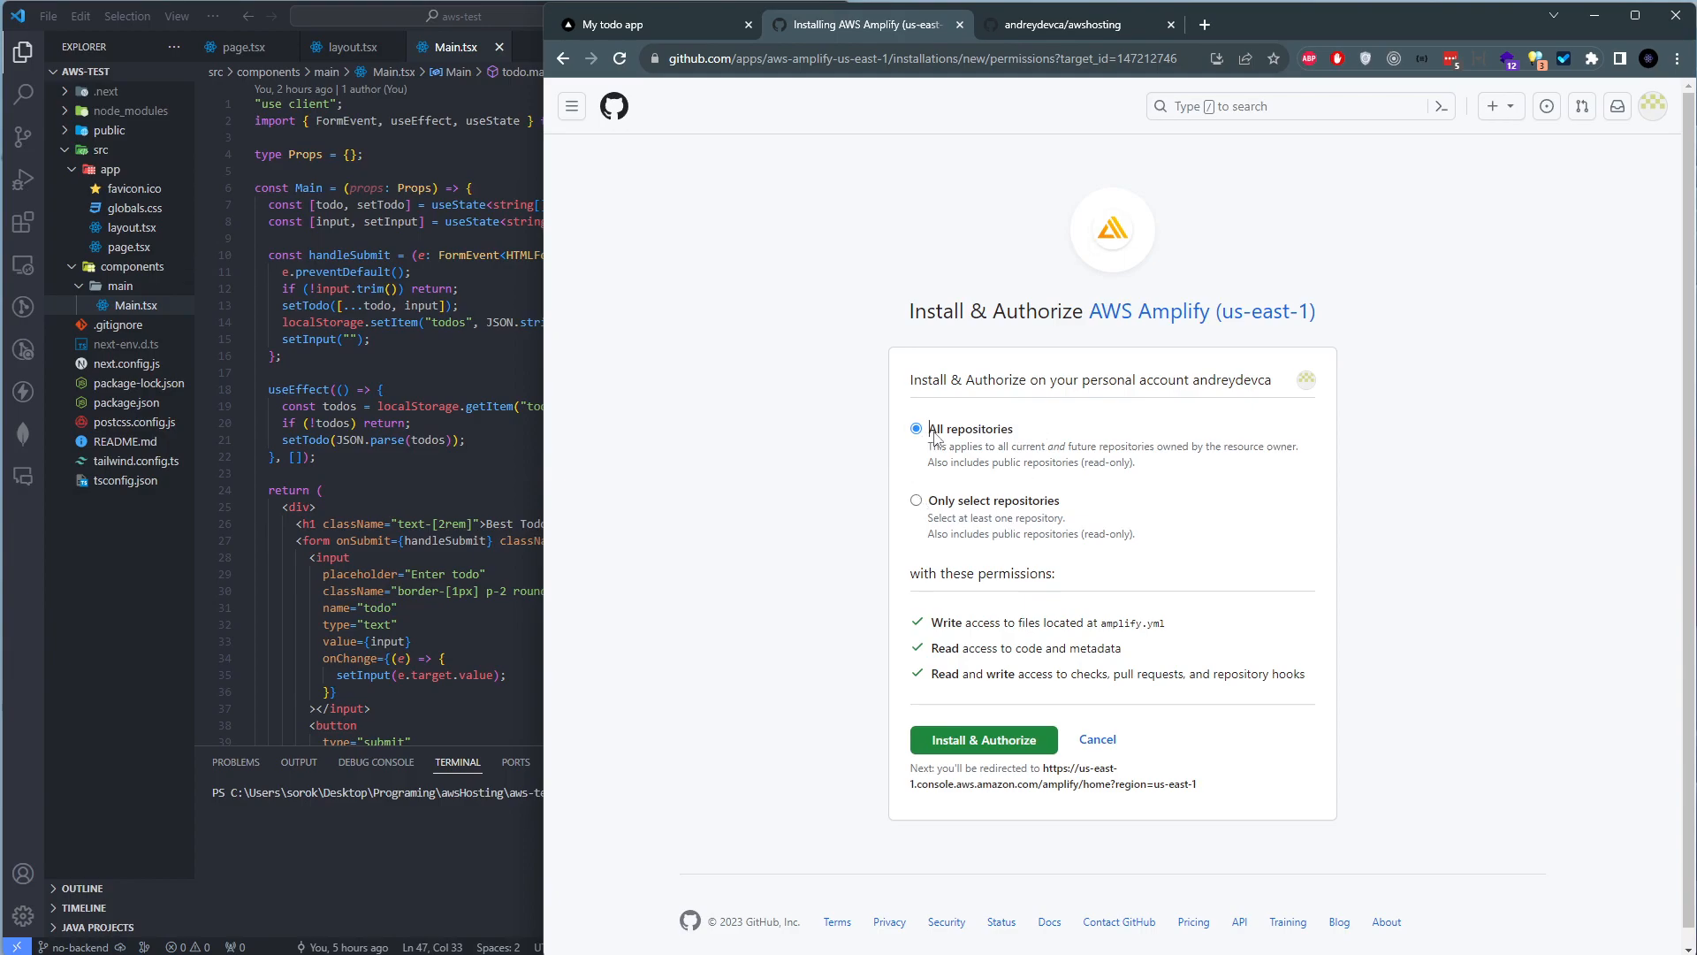
# Restrict AWS Amplify's access to only the awshosting repository, and install and authorize the app on the GitHub account
pyautogui.moveTo(927, 430); pyautogui.dragTo(1033, 437)
pyautogui.moveTo(928, 497); pyautogui.dragTo(1118, 535)
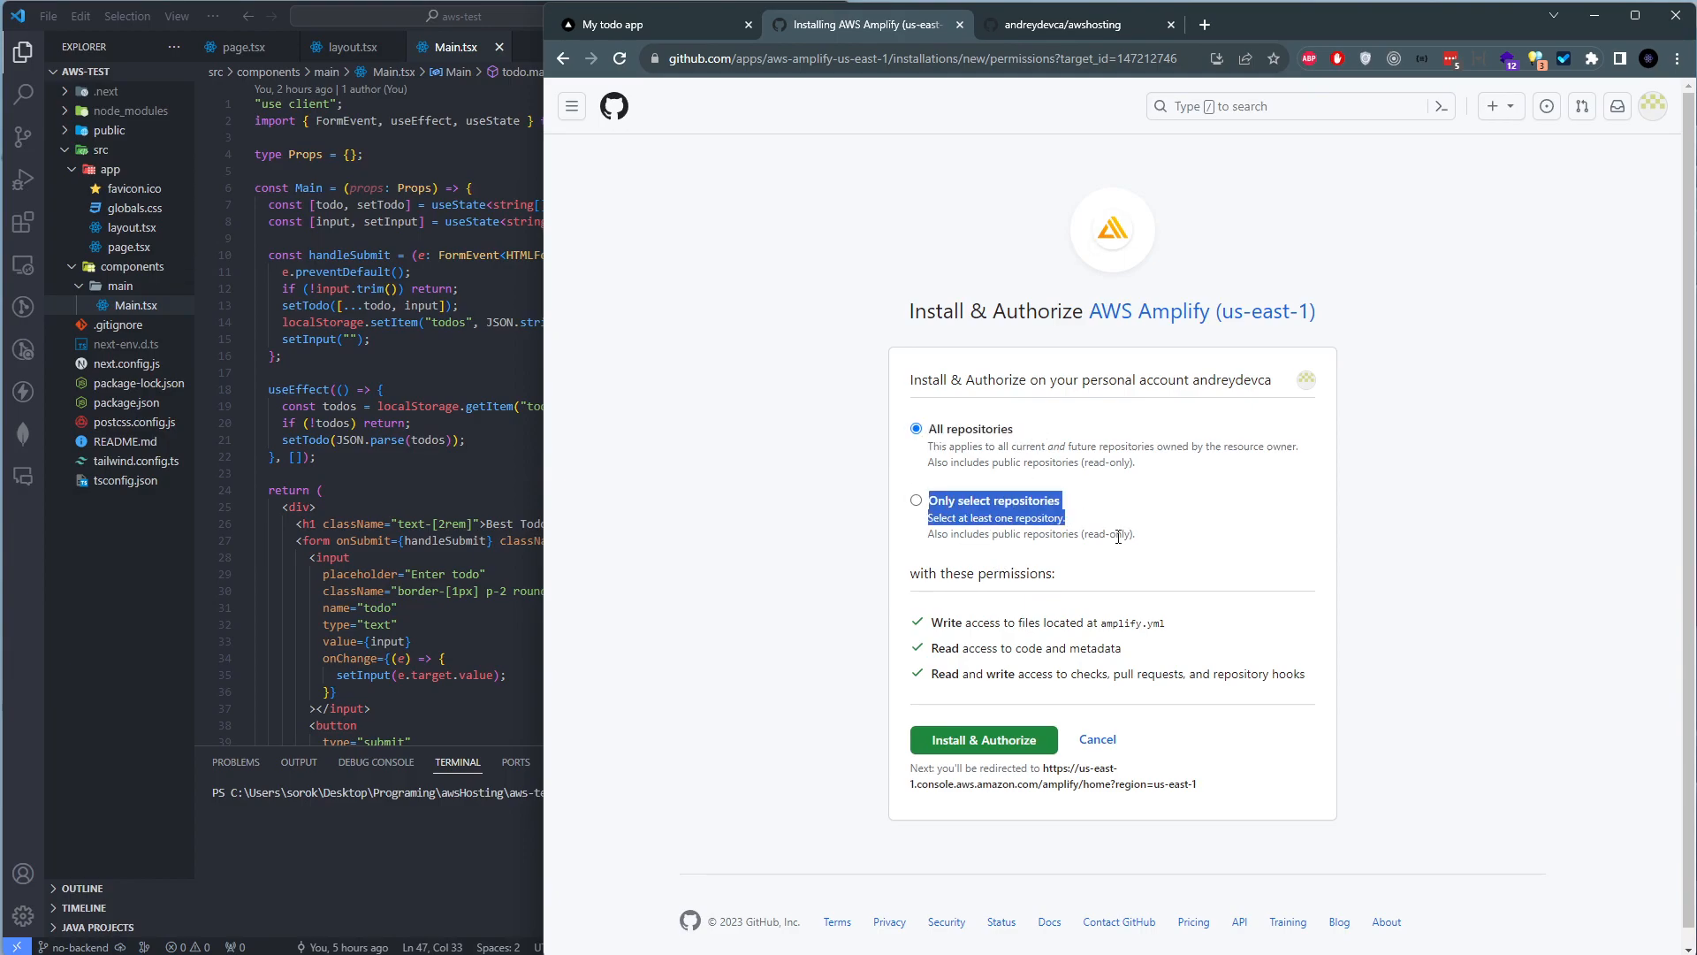
pyautogui.click(928, 505)
pyautogui.click(917, 502)
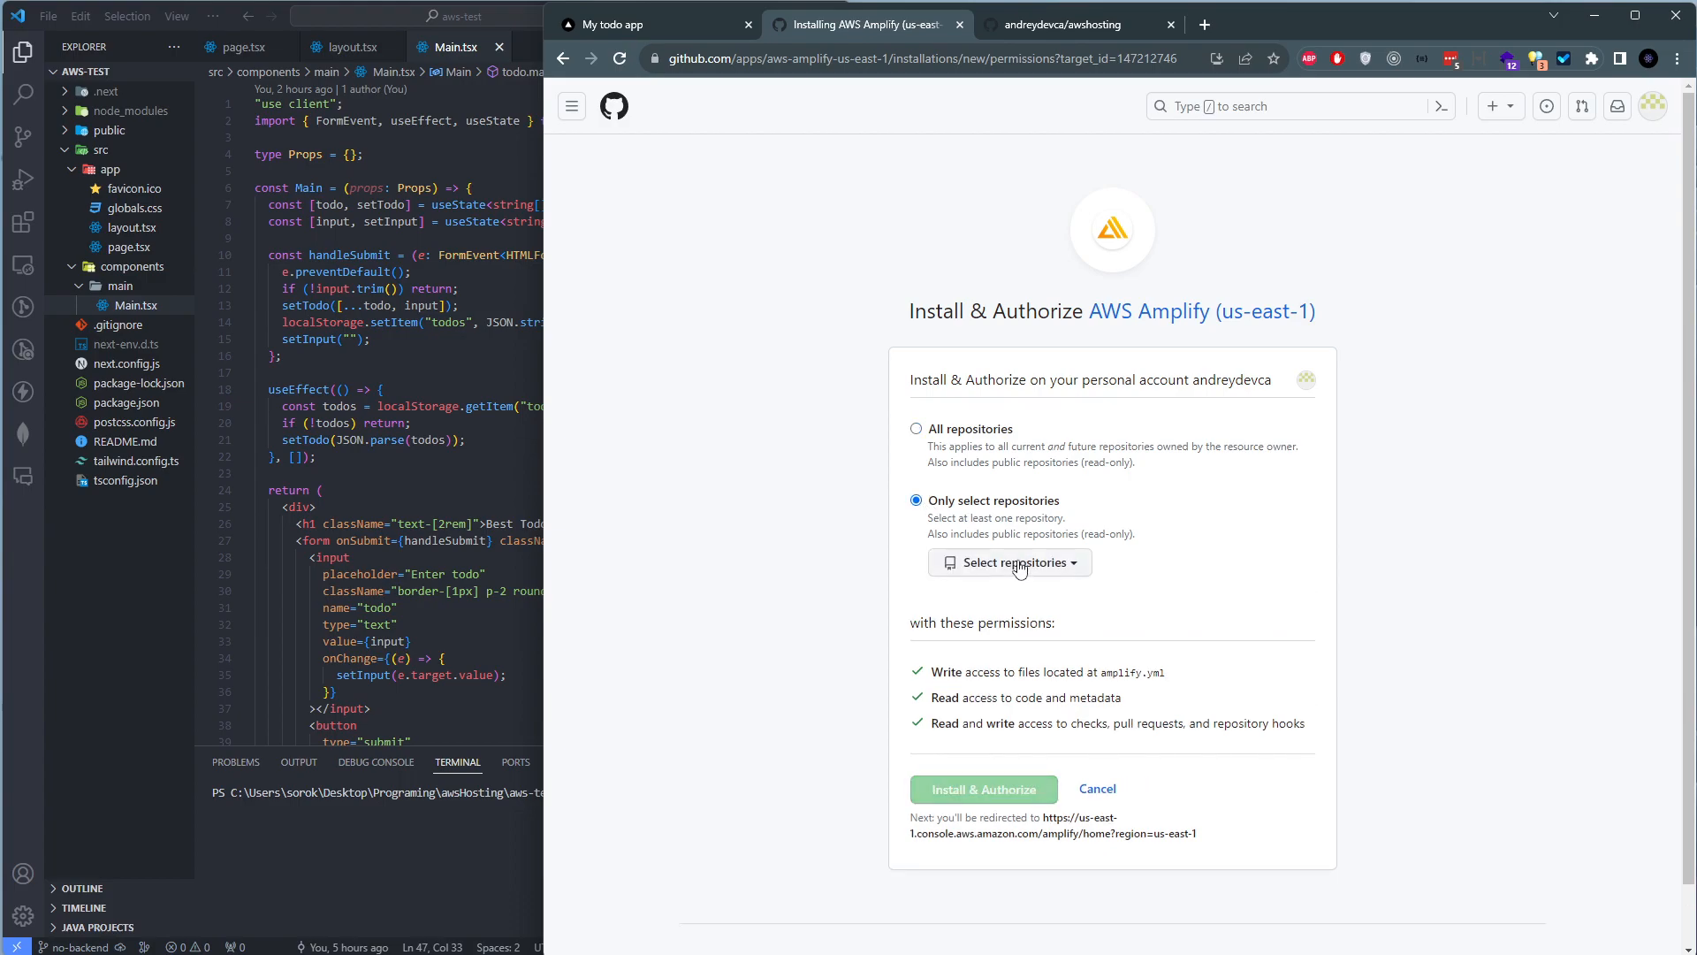
pyautogui.click(1012, 562)
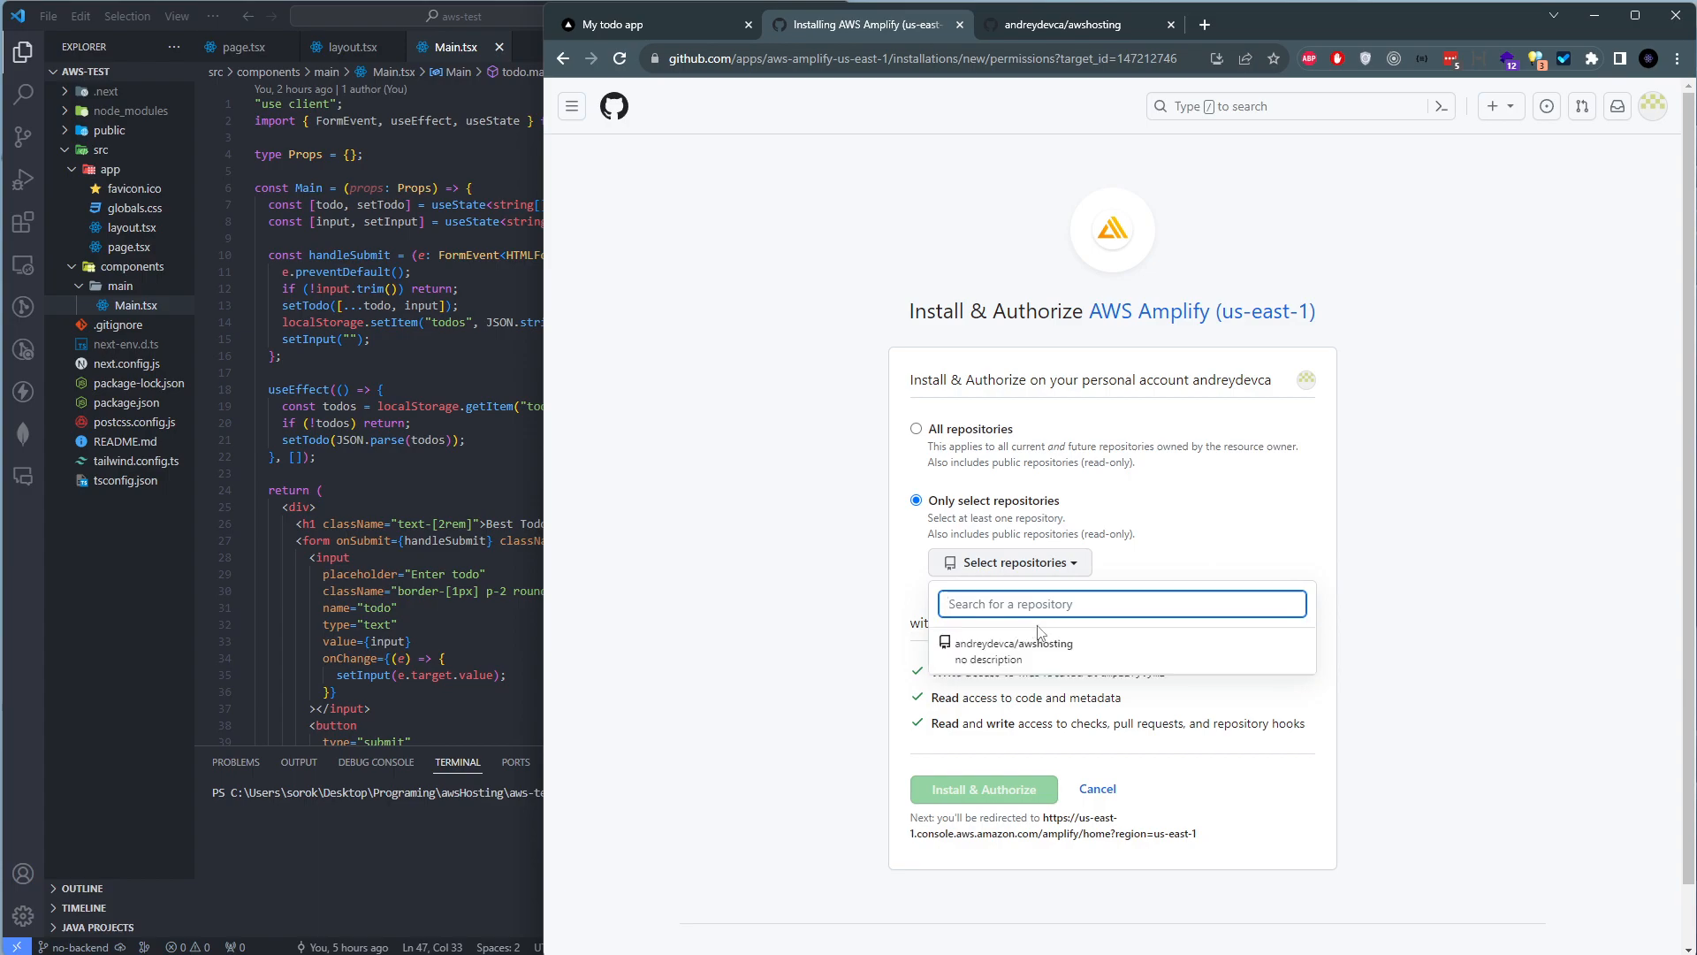
pyautogui.click(1004, 656)
pyautogui.moveTo(1025, 518); pyautogui.dragTo(1061, 512)
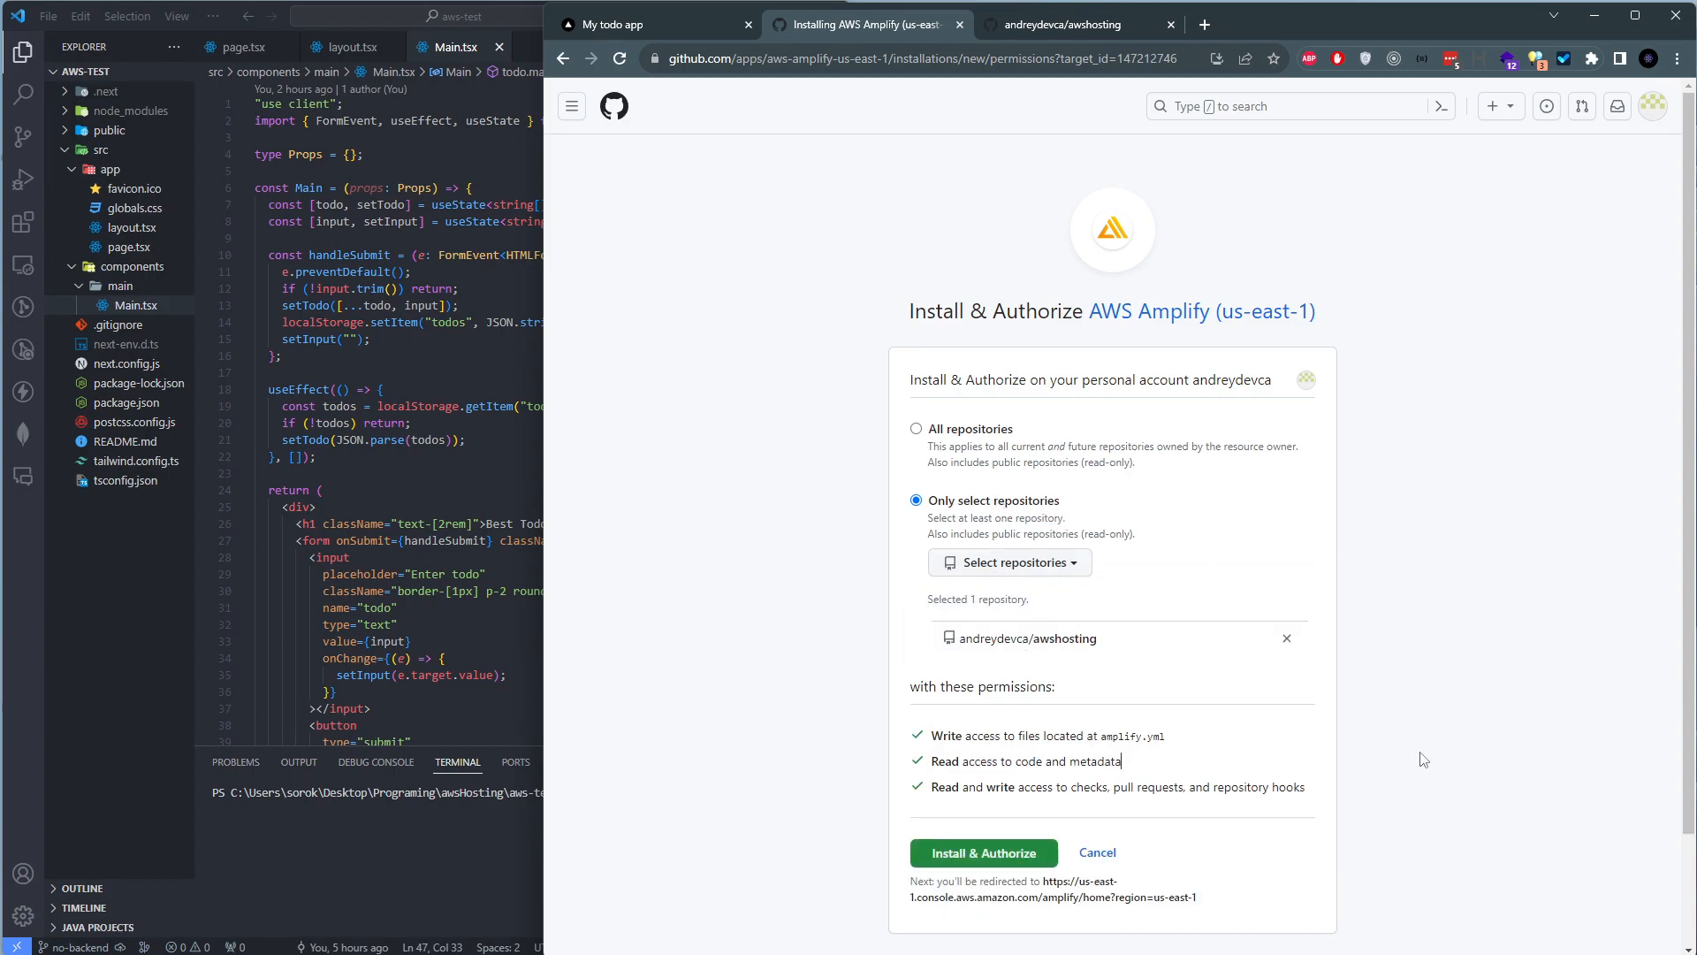
pyautogui.click(977, 857)
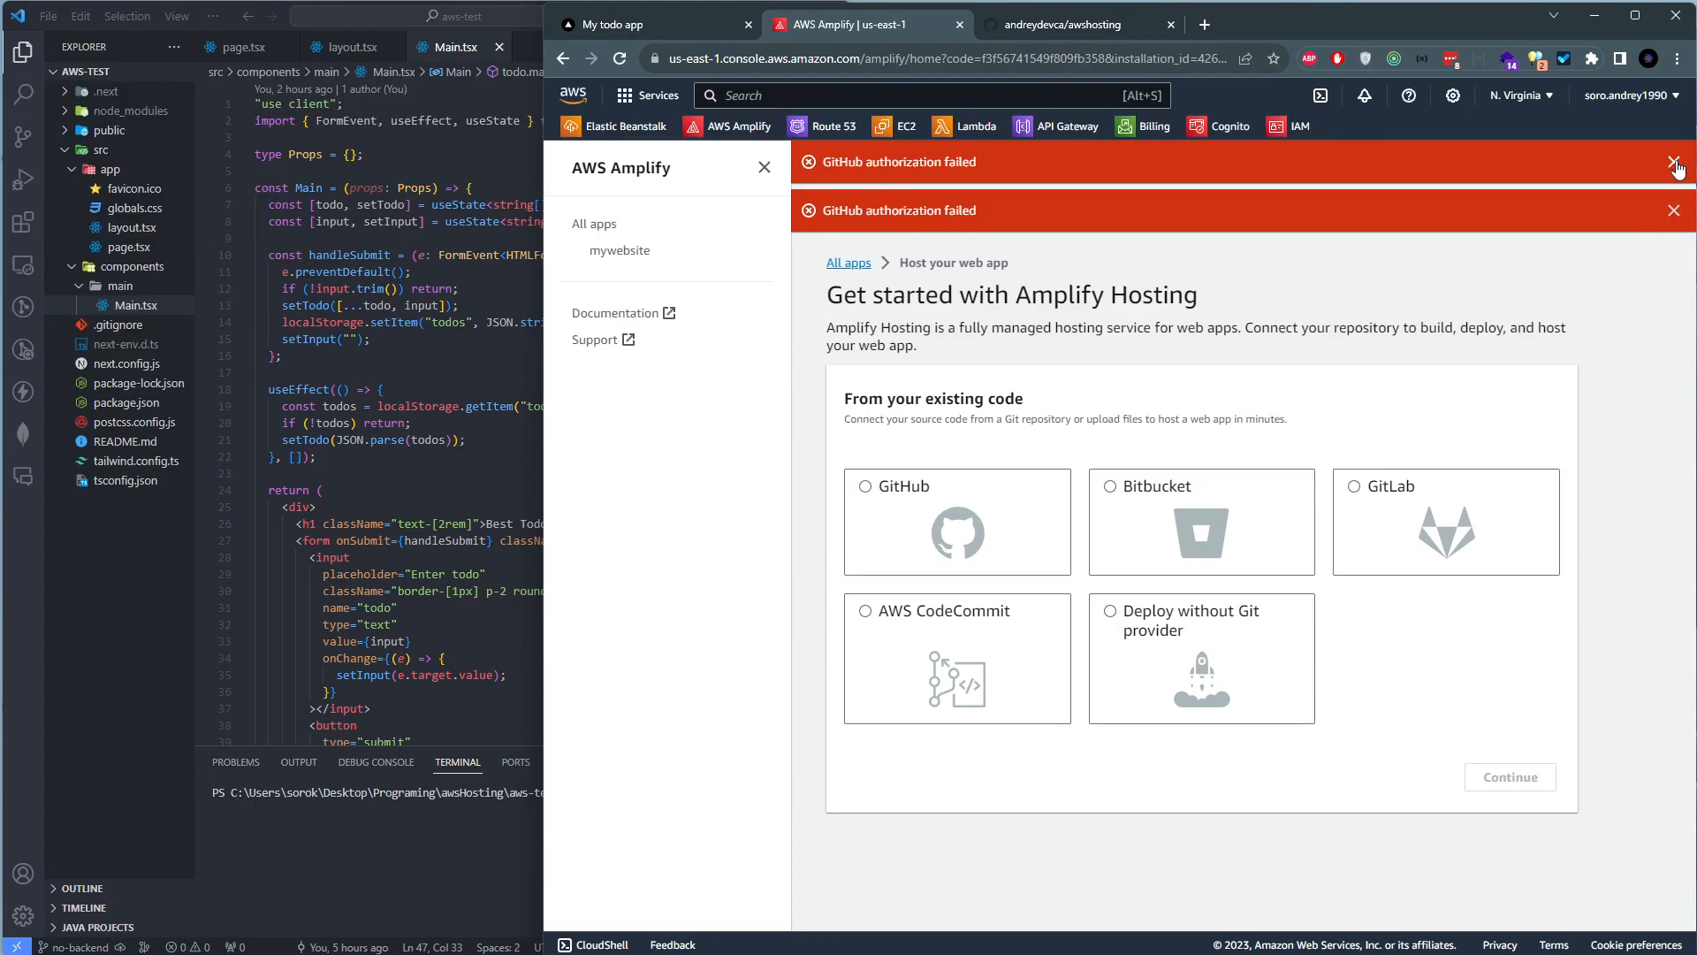
pyautogui.hotkey('ctrl', 'Tab')
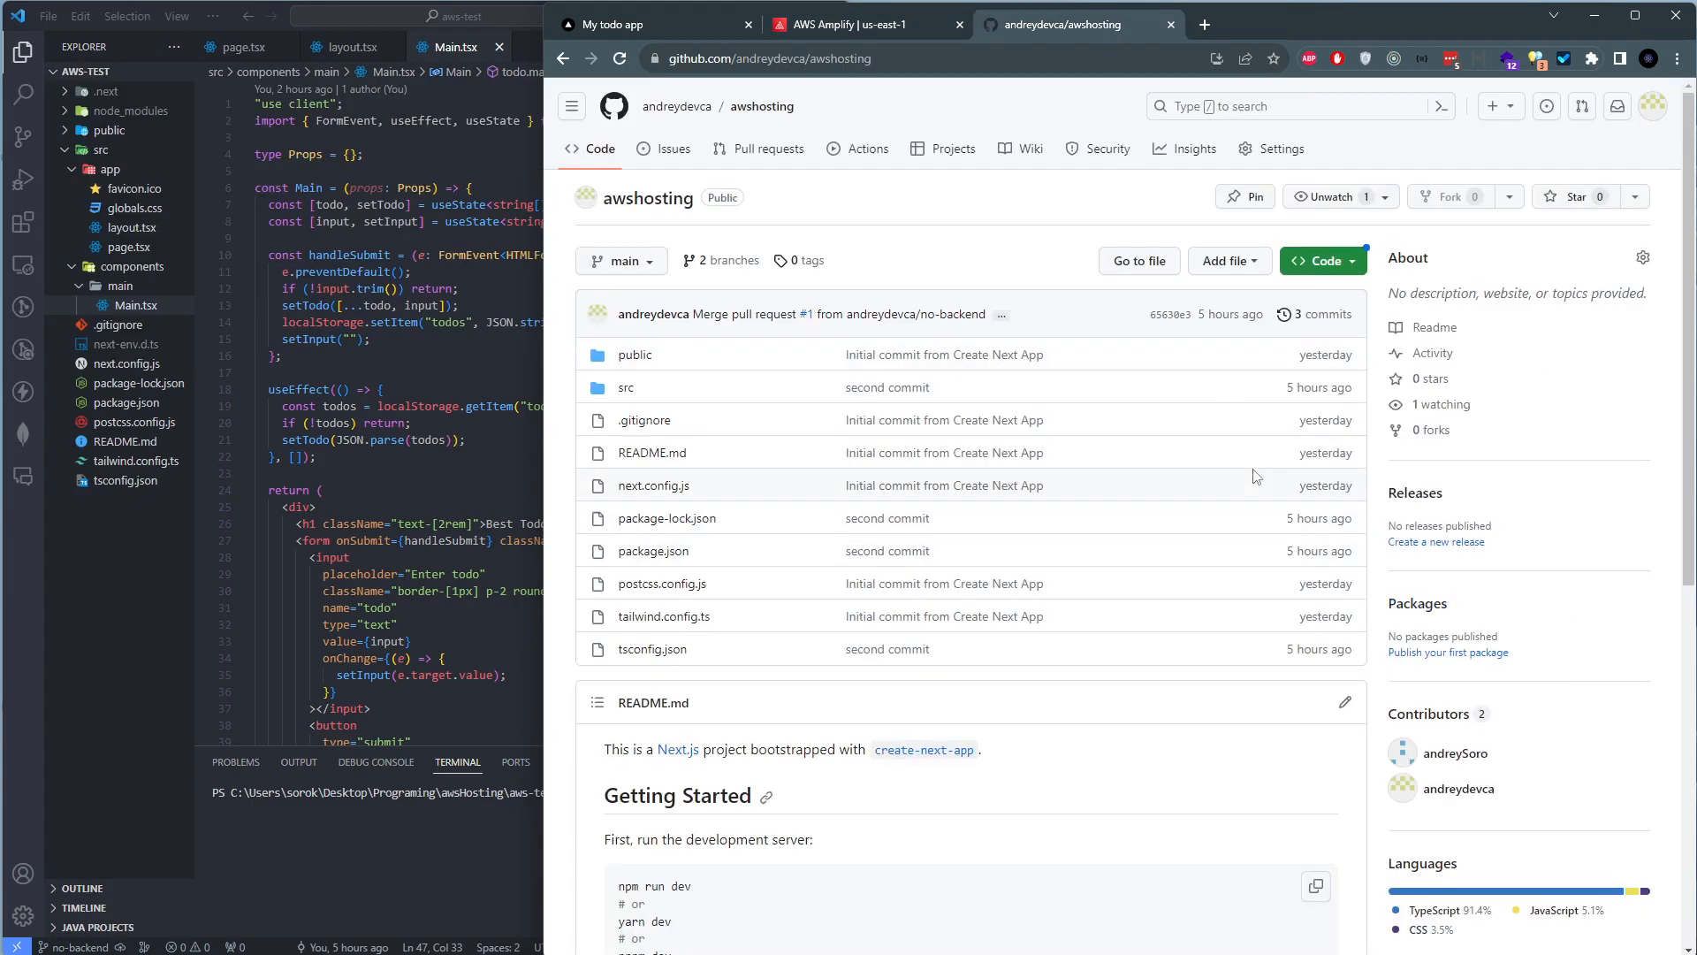
pyautogui.click(962, 34)
pyautogui.moveTo(1054, 3); pyautogui.dragTo(1058, 0)
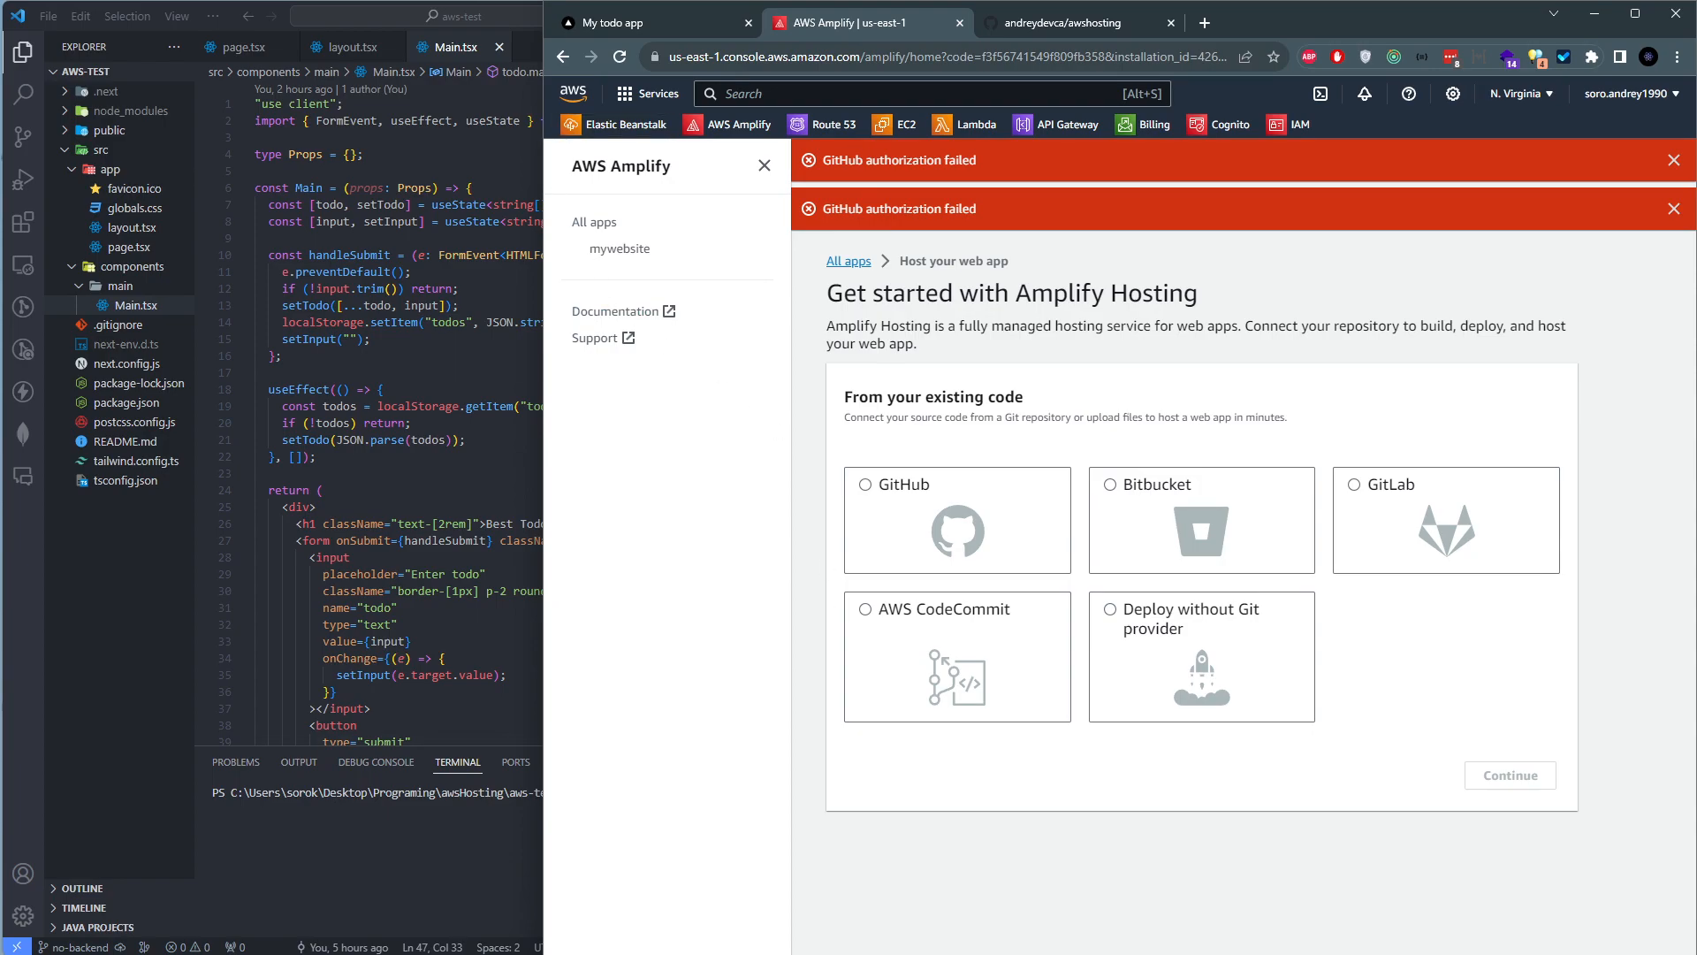
# Resize the browser window to full height beside the code editor and dismiss both GitHub authorization failure notices
pyautogui.press('super+Down')
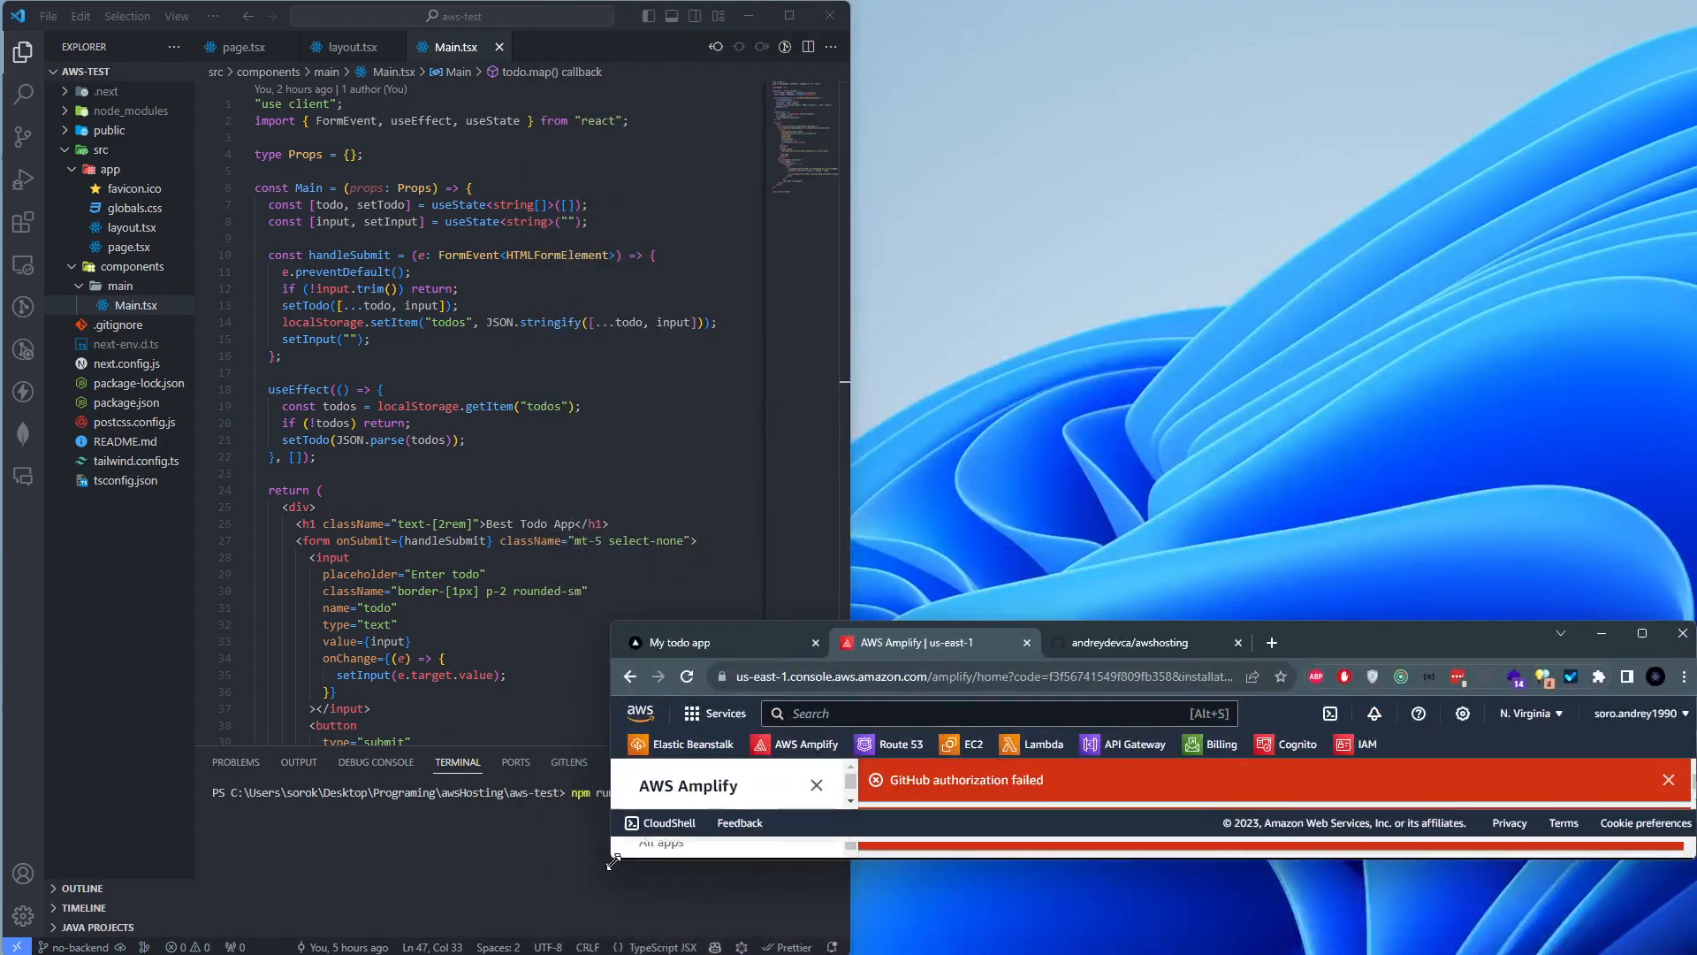
pyautogui.moveTo(1331, 639); pyautogui.dragTo(1363, 27)
pyautogui.moveTo(1693, 418); pyautogui.dragTo(1690, 951)
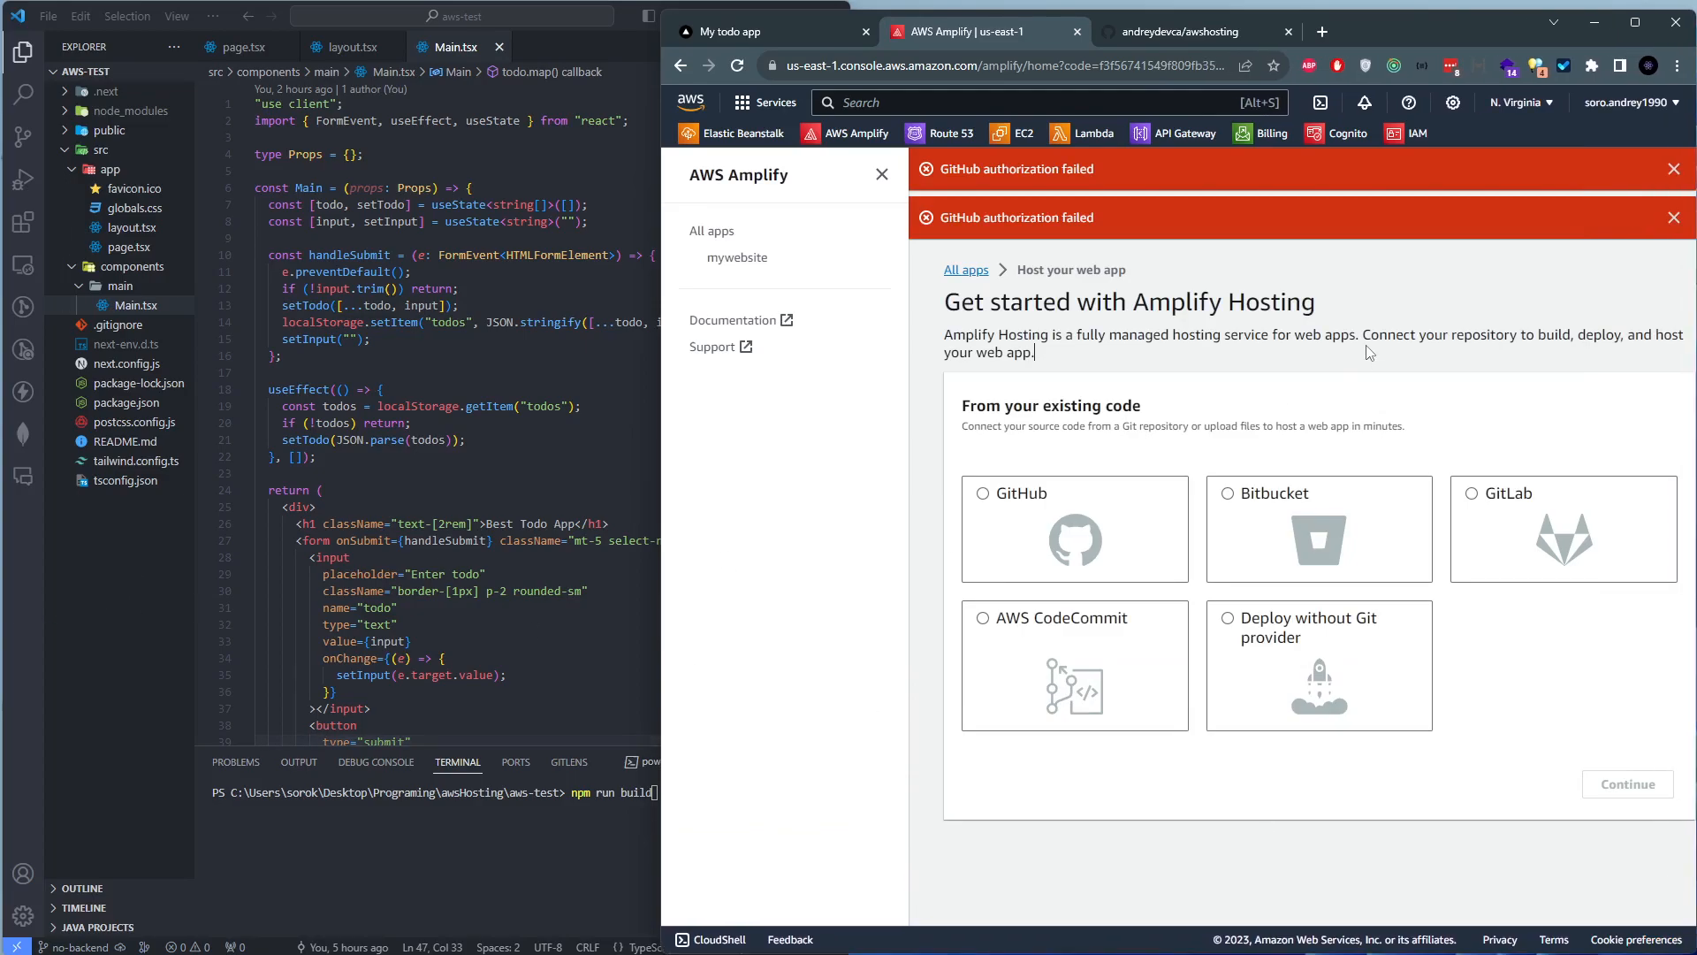
pyautogui.click(1673, 169)
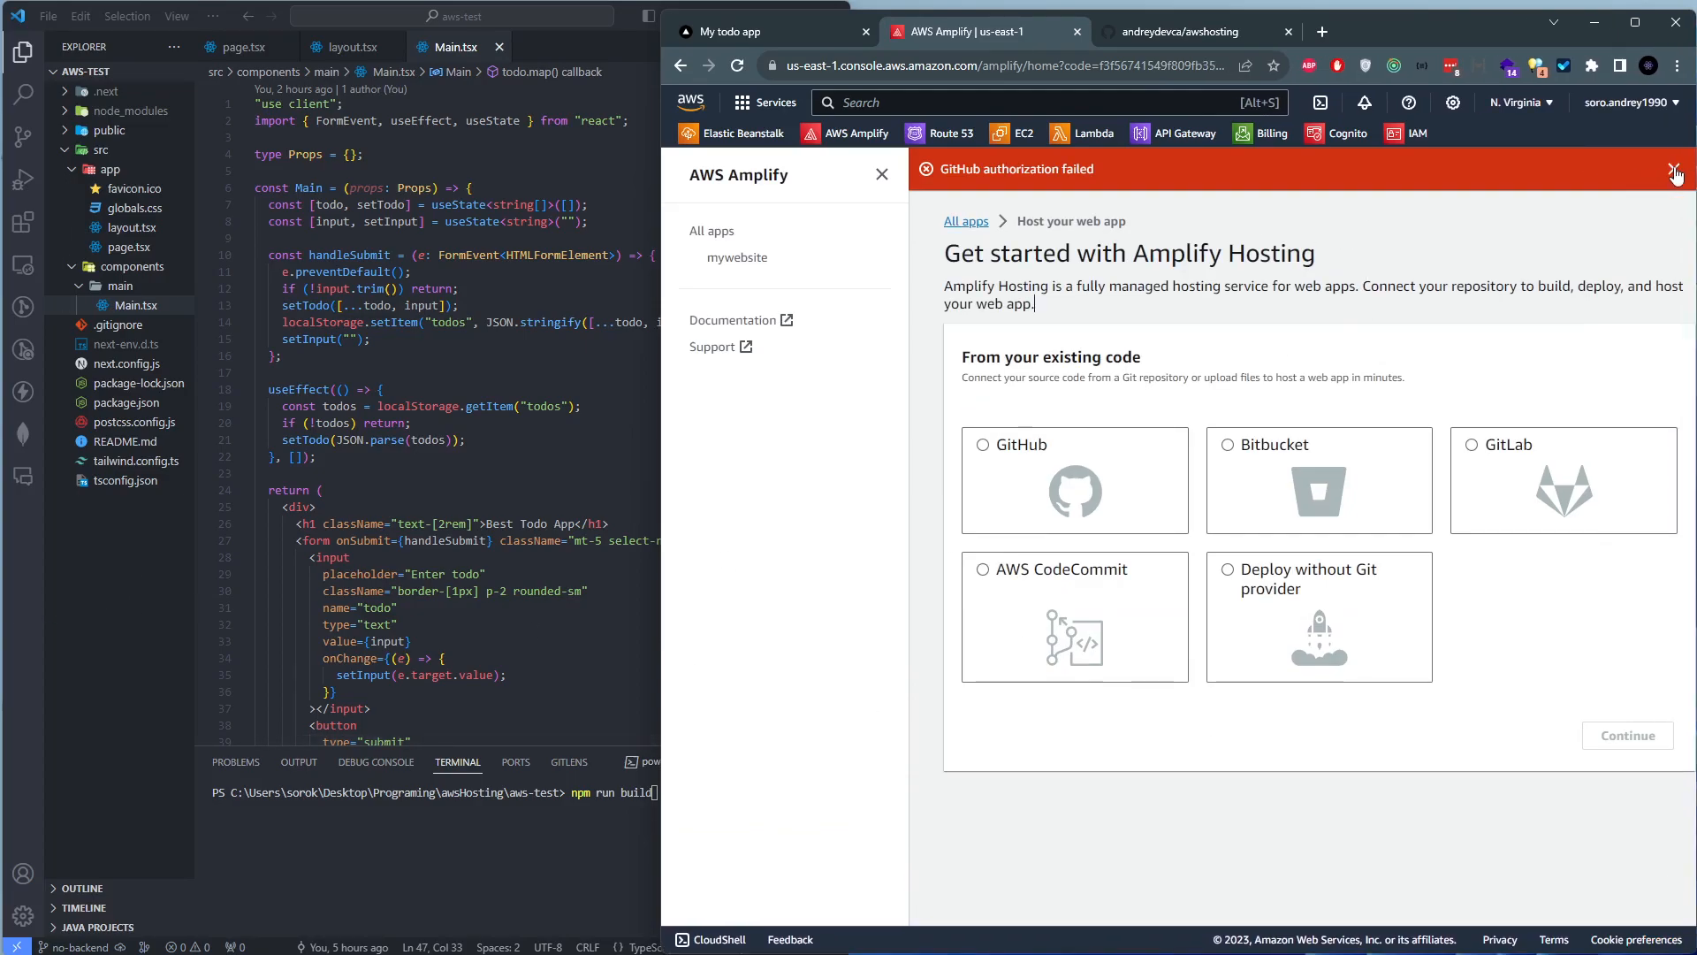
pyautogui.click(1674, 169)
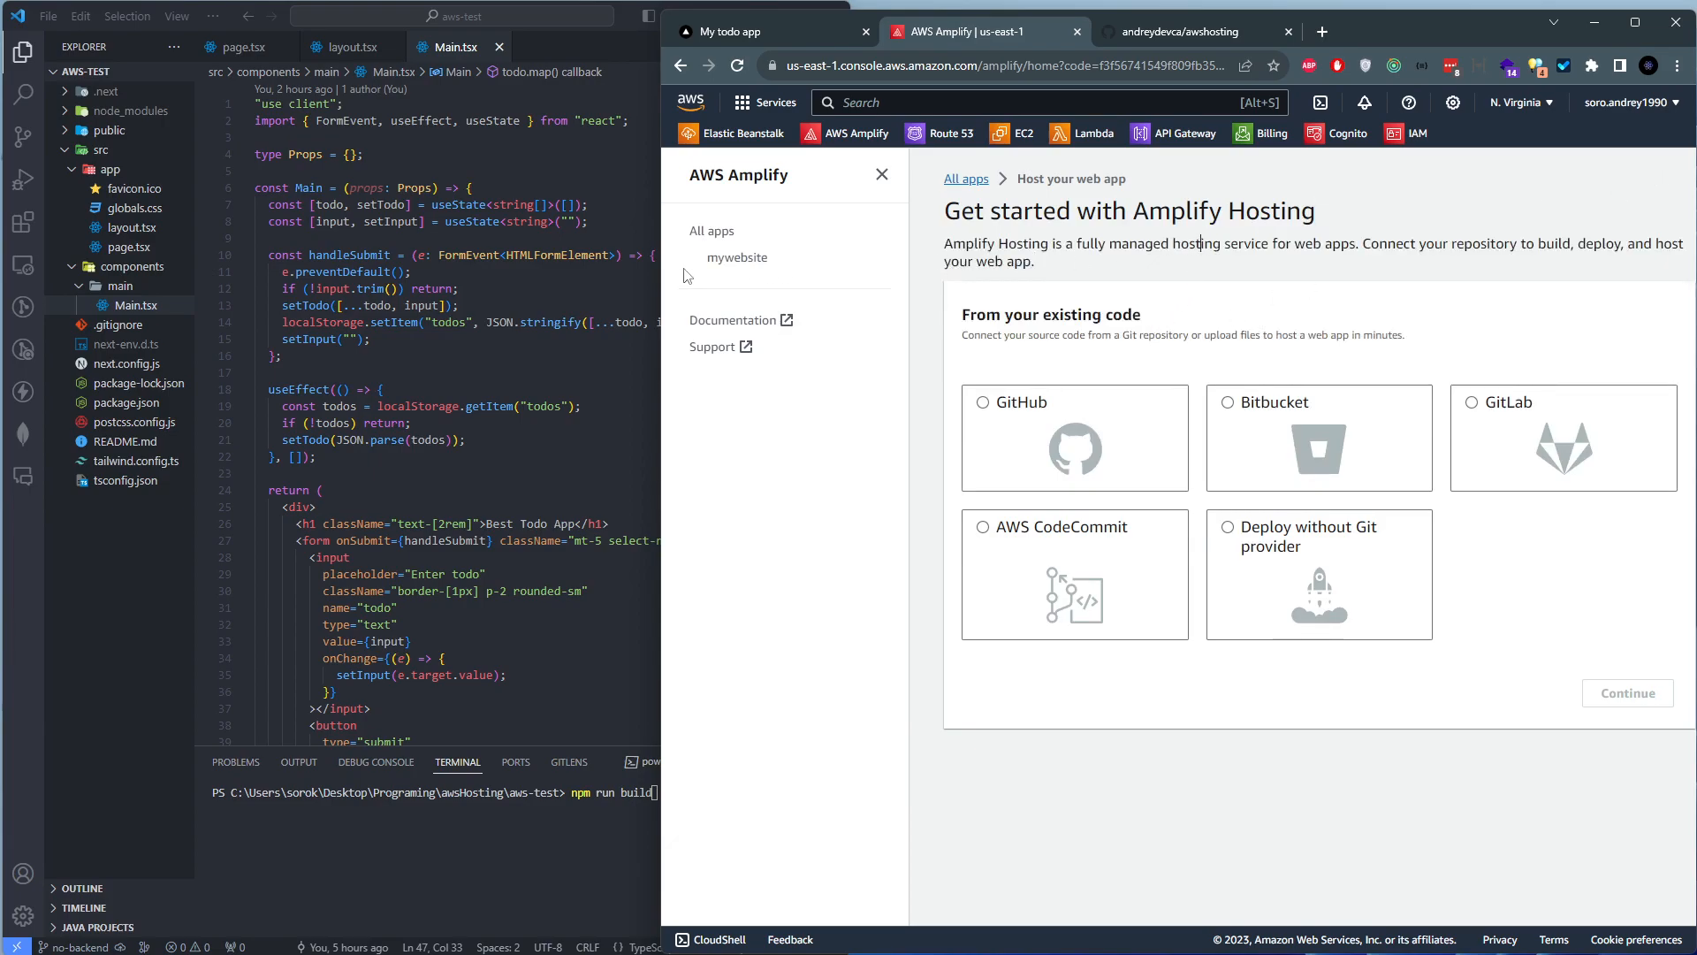
pyautogui.moveTo(657, 274); pyautogui.dragTo(546, 276)
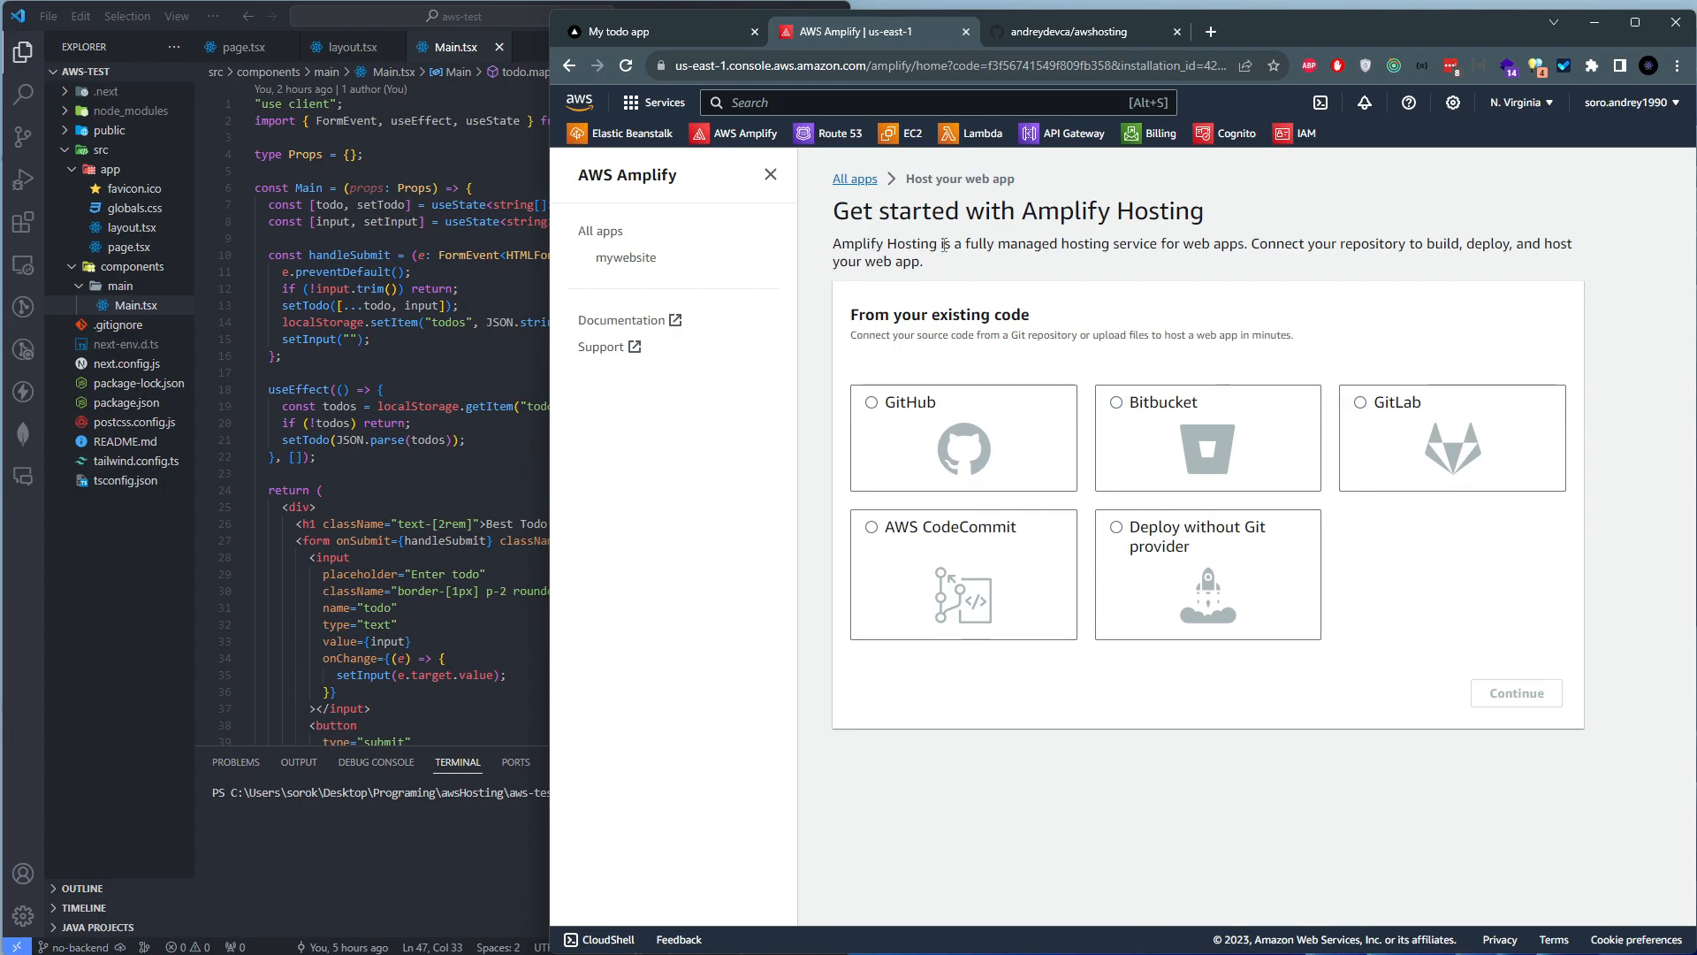
# Open the account menu on the awshosting GitHub page and readjust the browser window to full screen height
pyautogui.click(1047, 34)
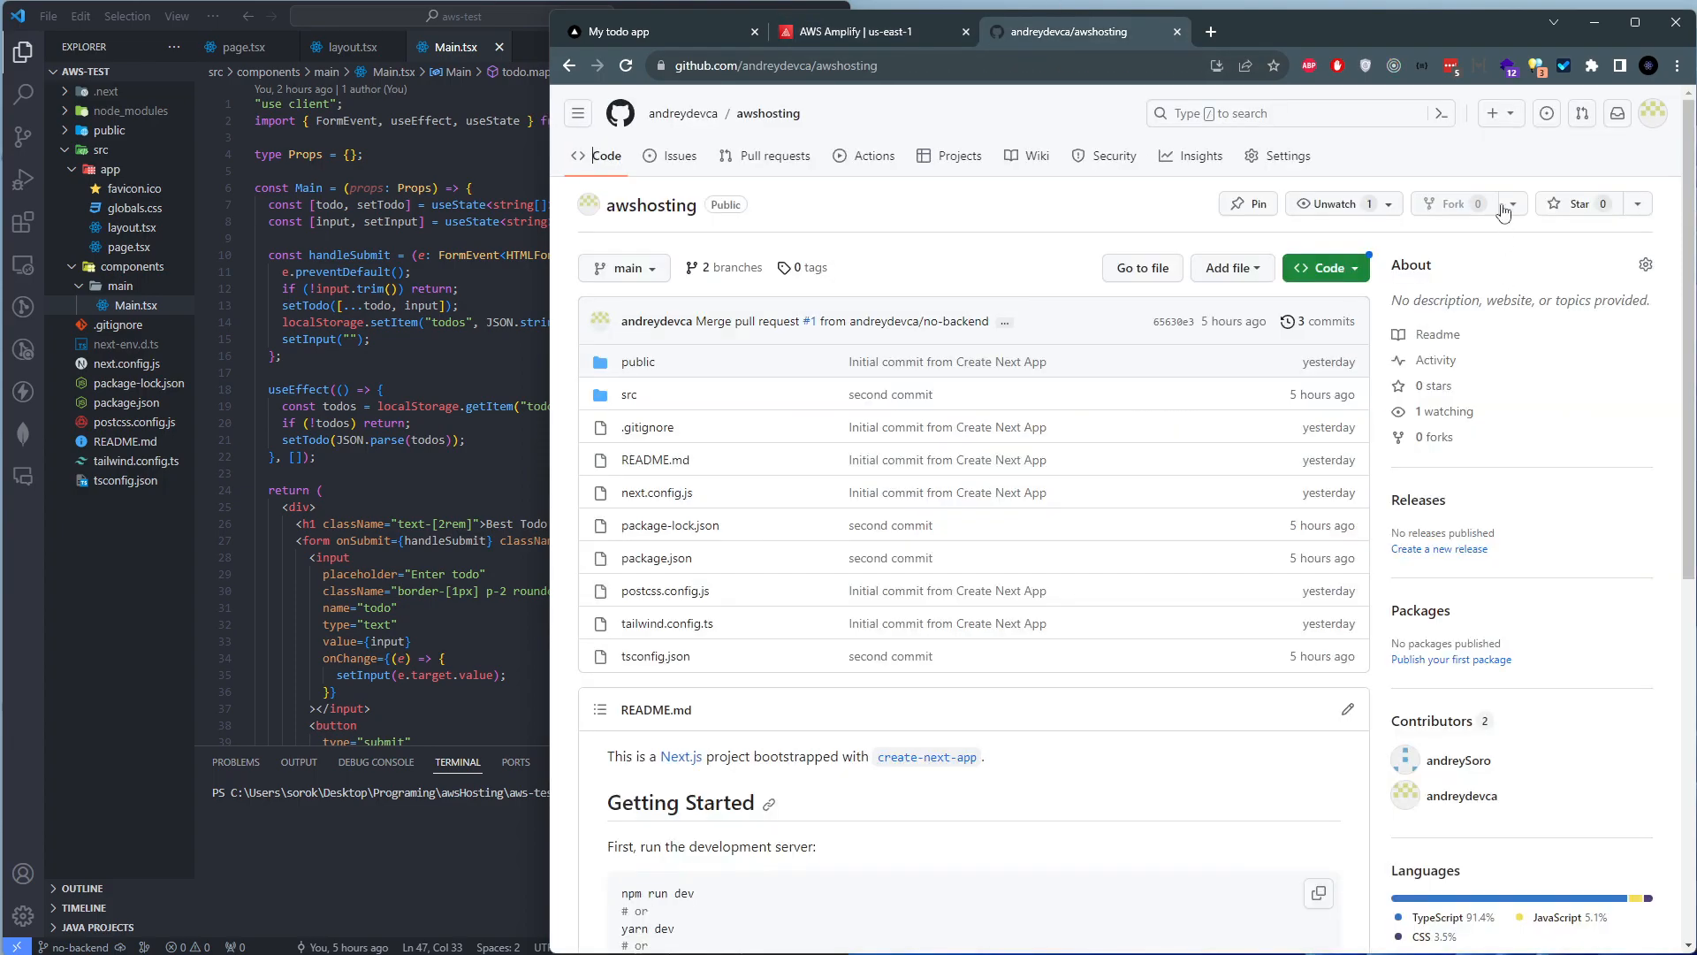
pyautogui.click(1649, 113)
pyautogui.moveTo(1482, 12); pyautogui.dragTo(1445, 33)
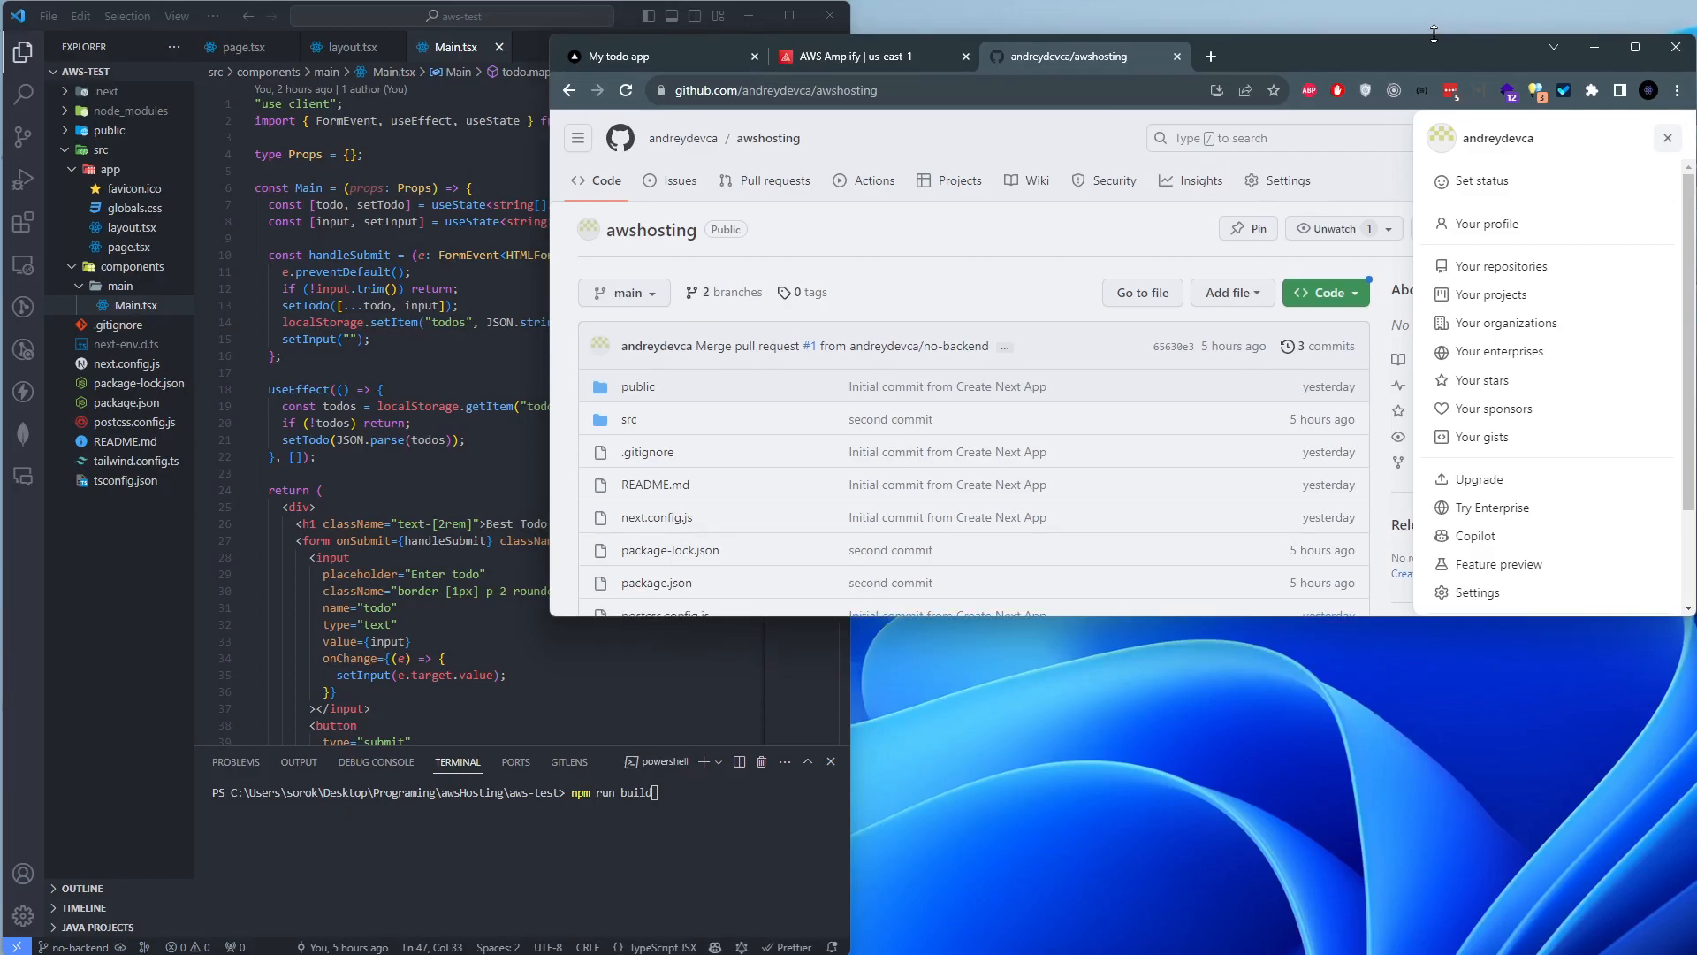
pyautogui.moveTo(1690, 612); pyautogui.dragTo(1688, 950)
pyautogui.moveTo(1439, 34)
pyautogui.mouseDown()
pyautogui.moveTo(1438, 9)
pyautogui.moveTo(1455, 21)
pyautogui.mouseUp()
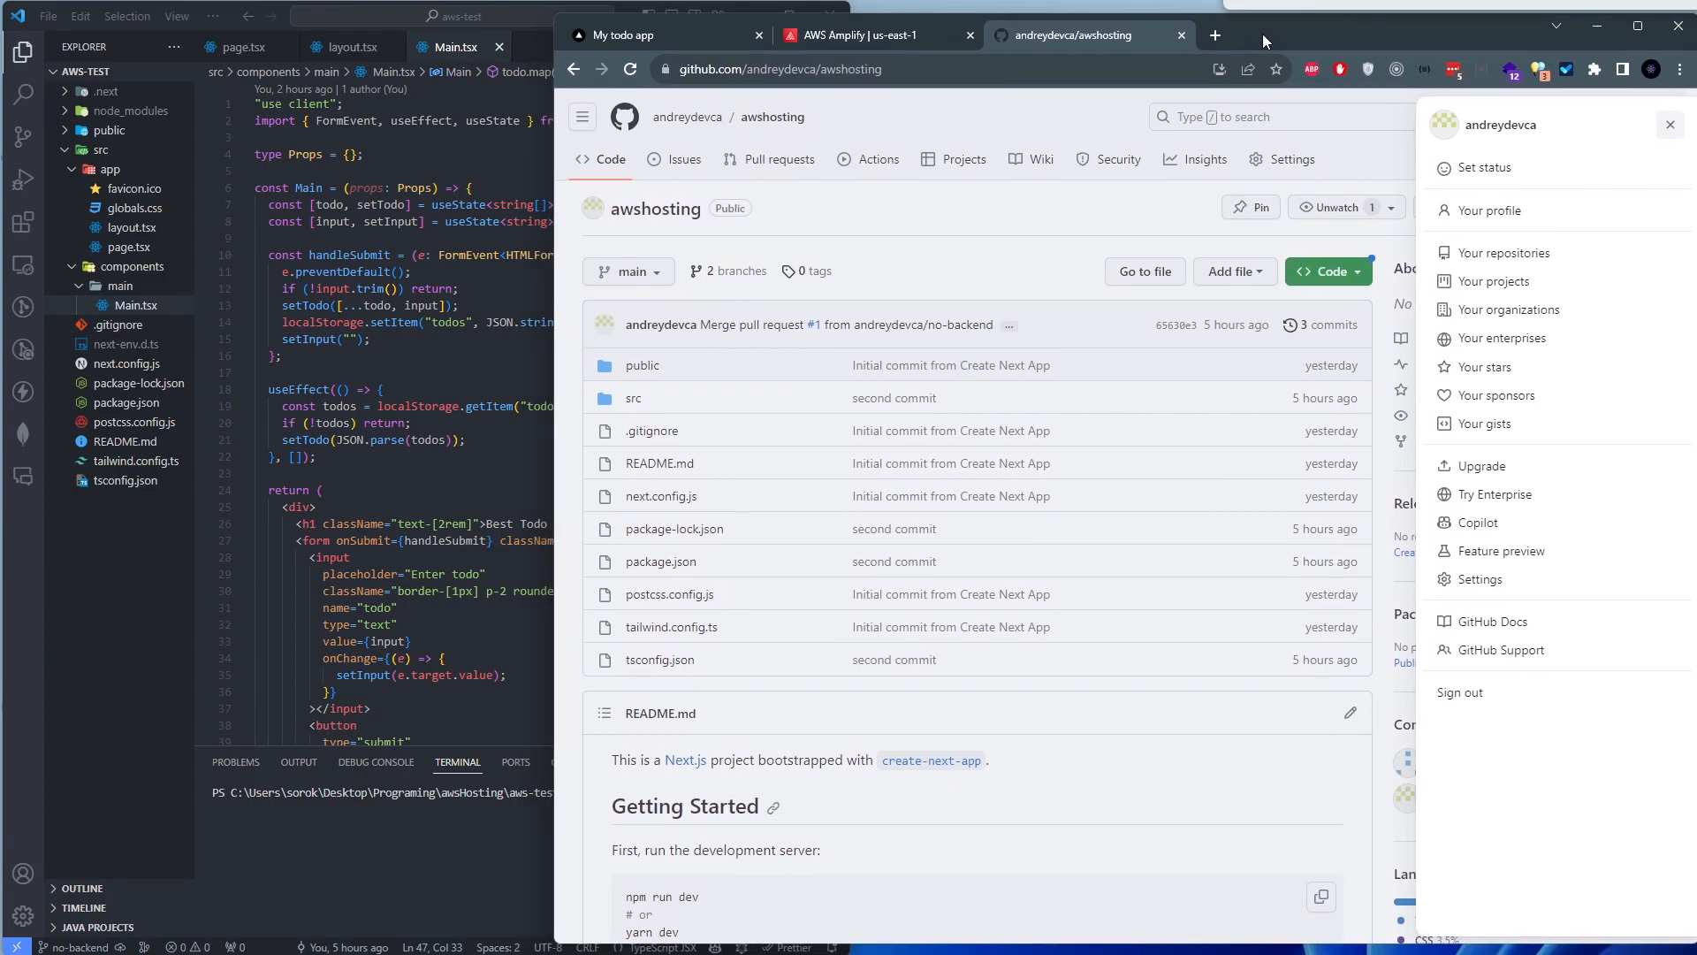
pyautogui.moveTo(1261, 32); pyautogui.dragTo(1258, 24)
pyautogui.moveTo(1582, 947); pyautogui.dragTo(1582, 952)
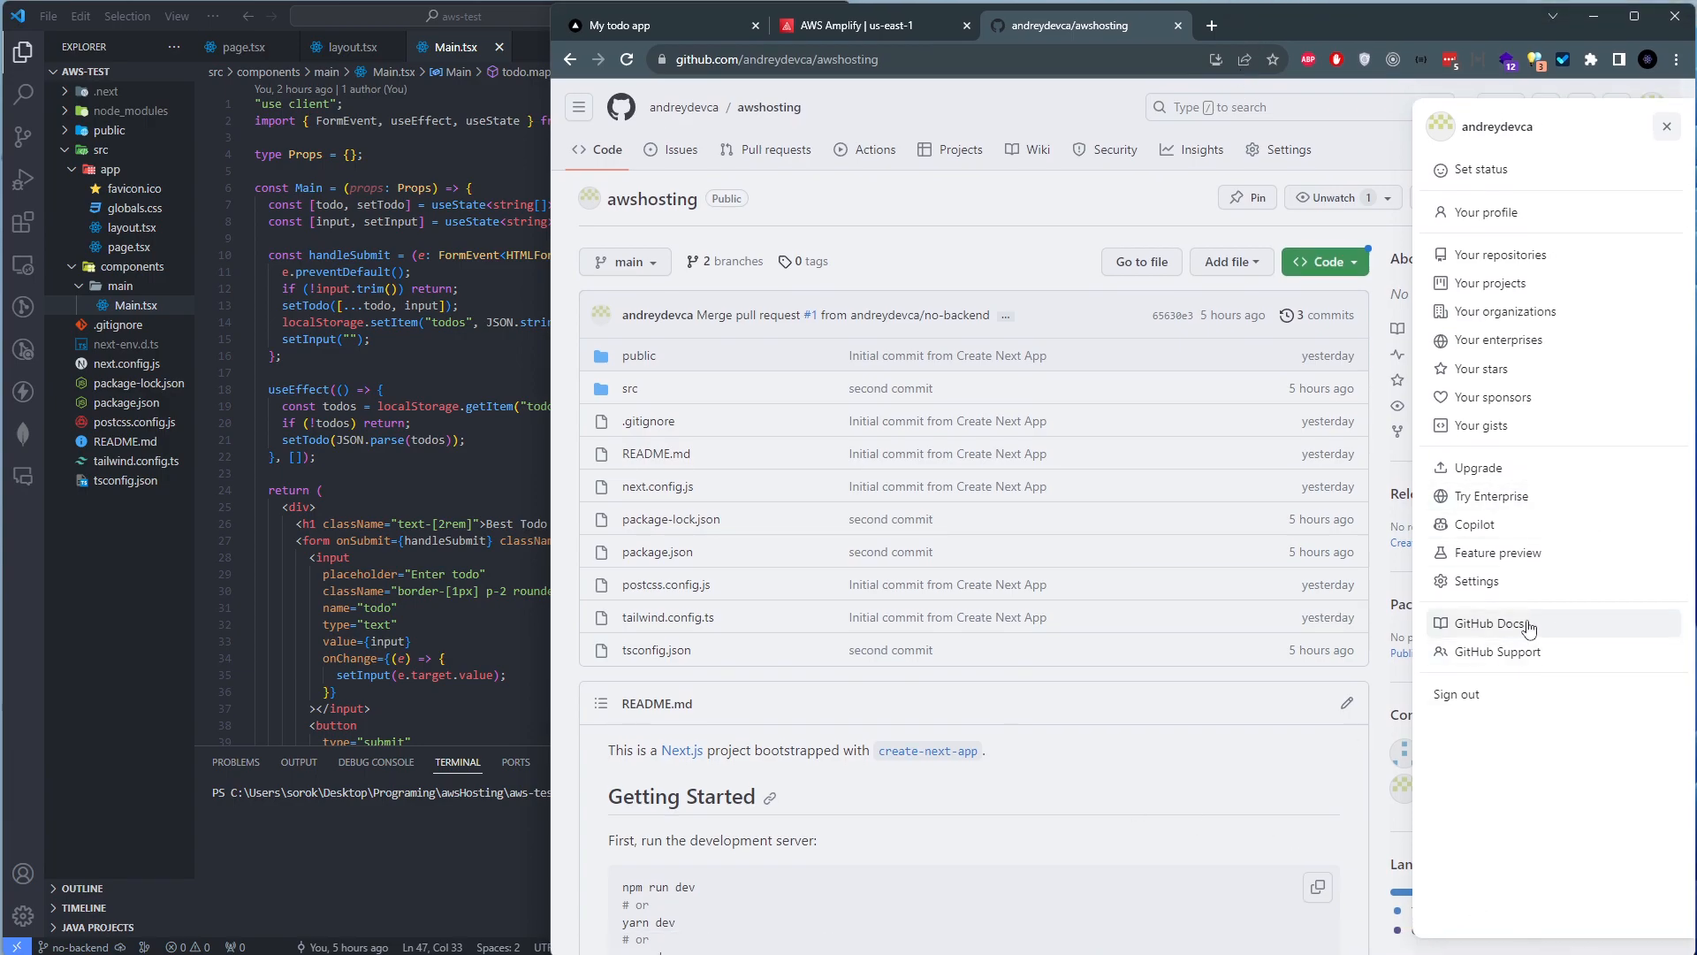
# Open the configuration of the installed AWS Amplify (us-east-1) app in the GitHub account's application settings
pyautogui.click(1502, 581)
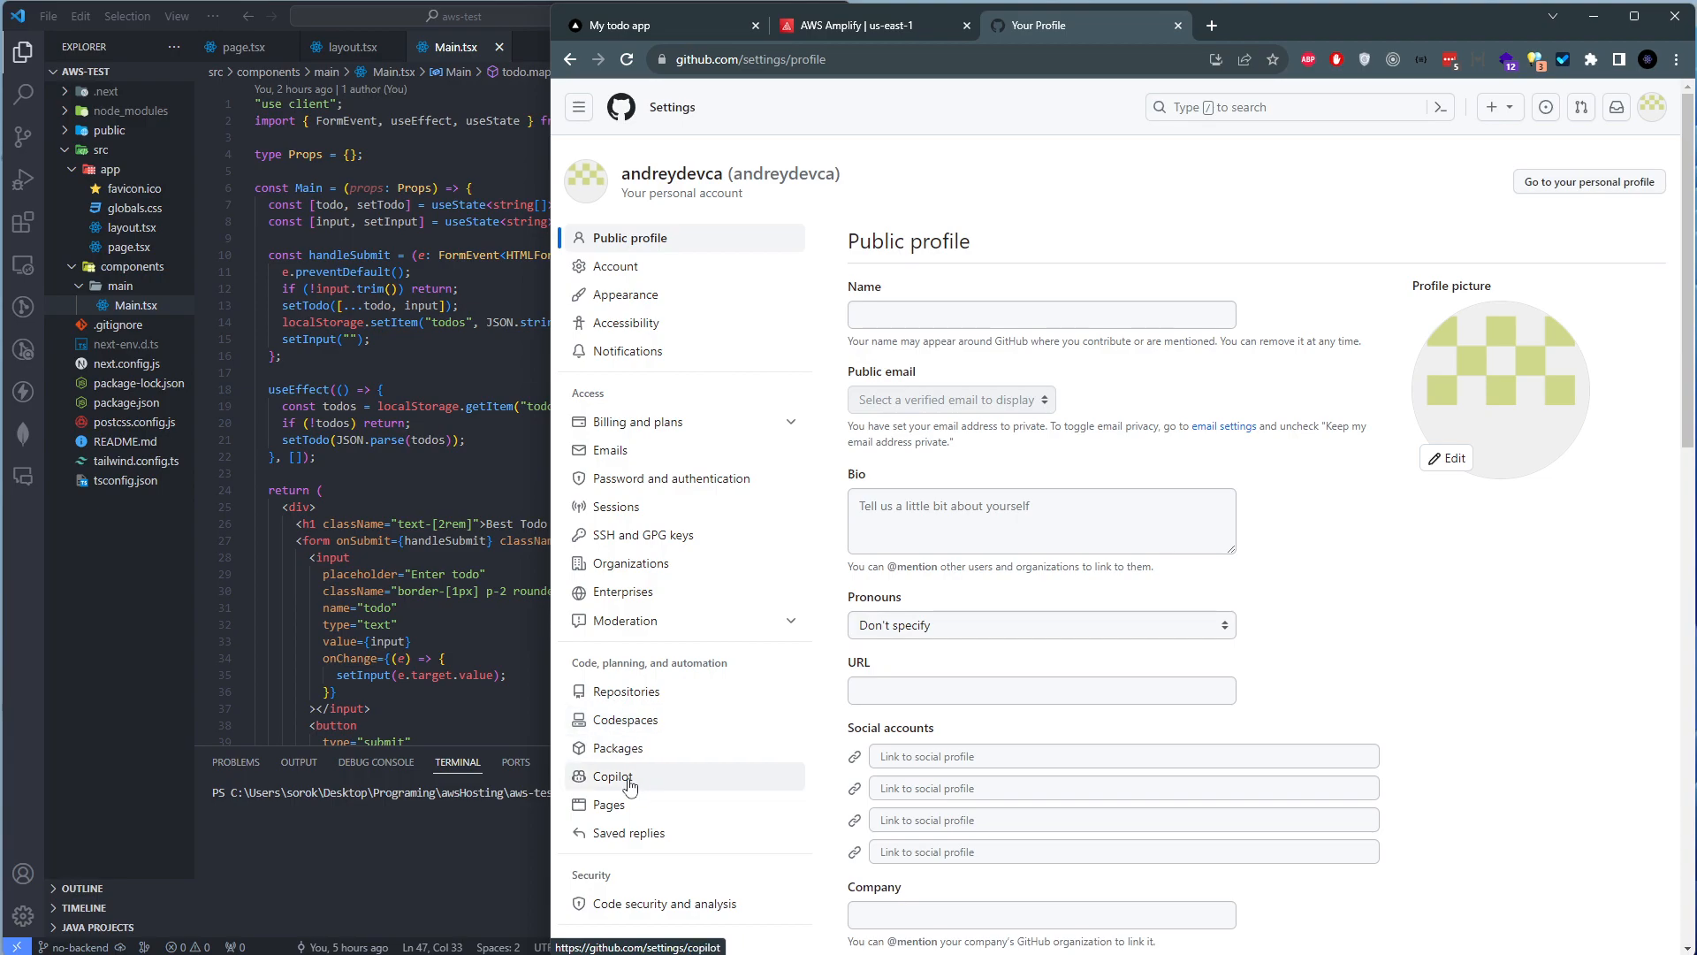
pyautogui.scroll(-12, 633, 759)
pyautogui.scroll(3, 707, 713)
pyautogui.scroll(5, 723, 713)
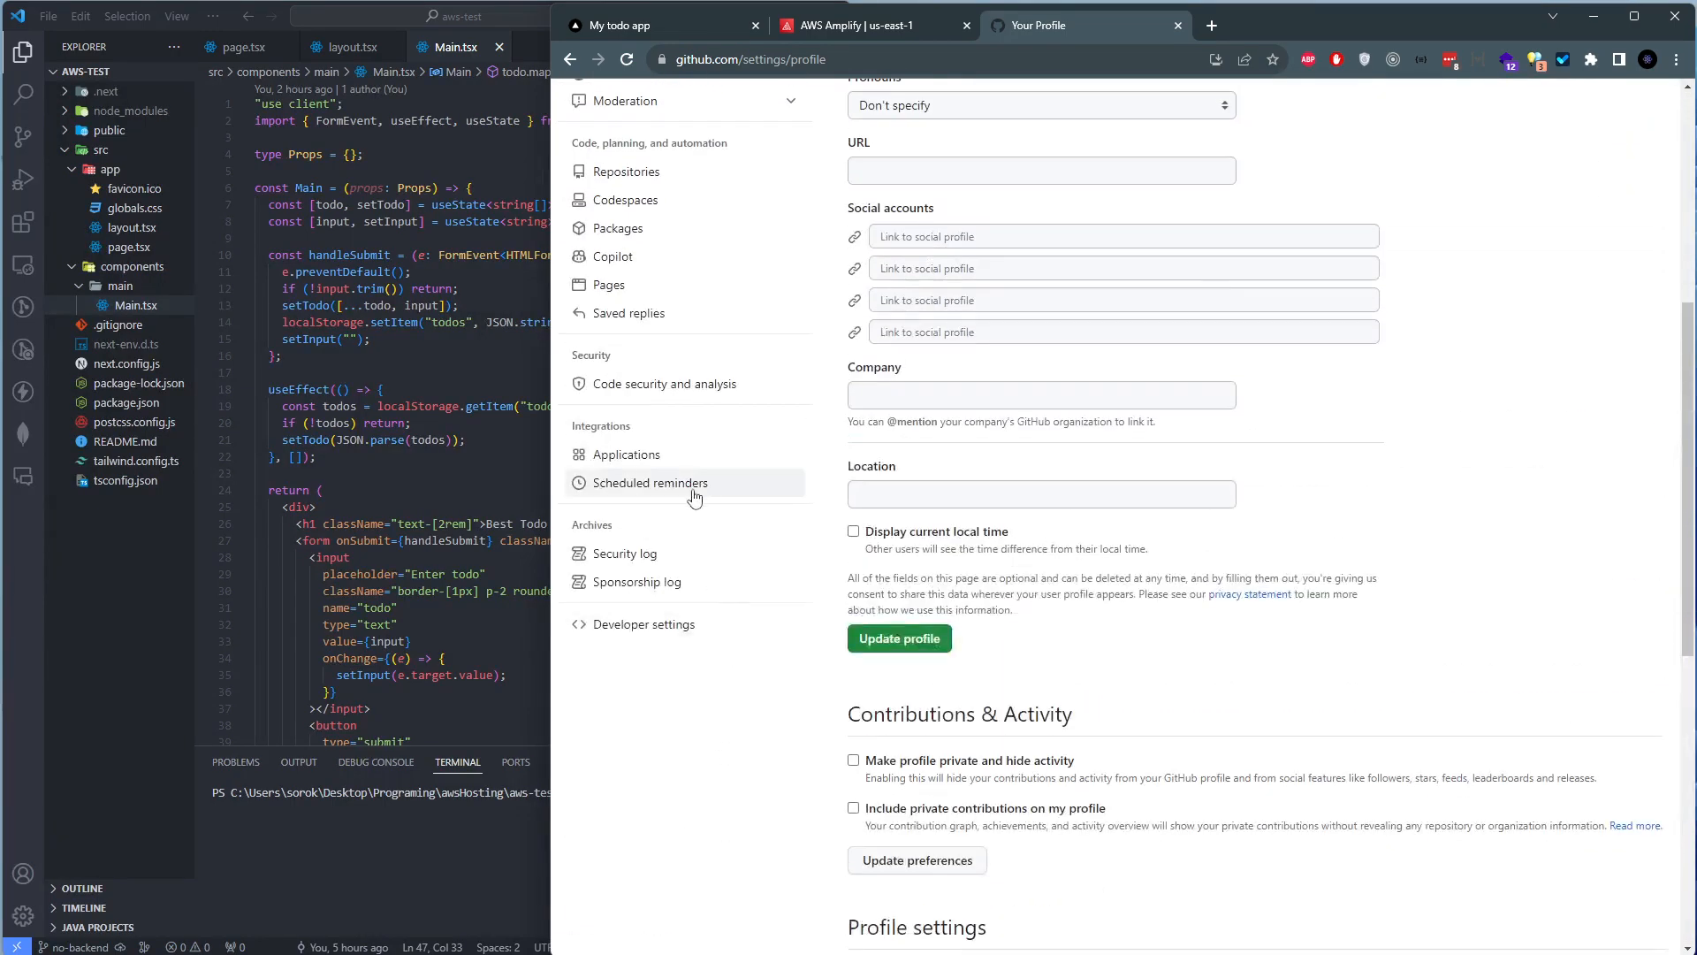
pyautogui.click(694, 447)
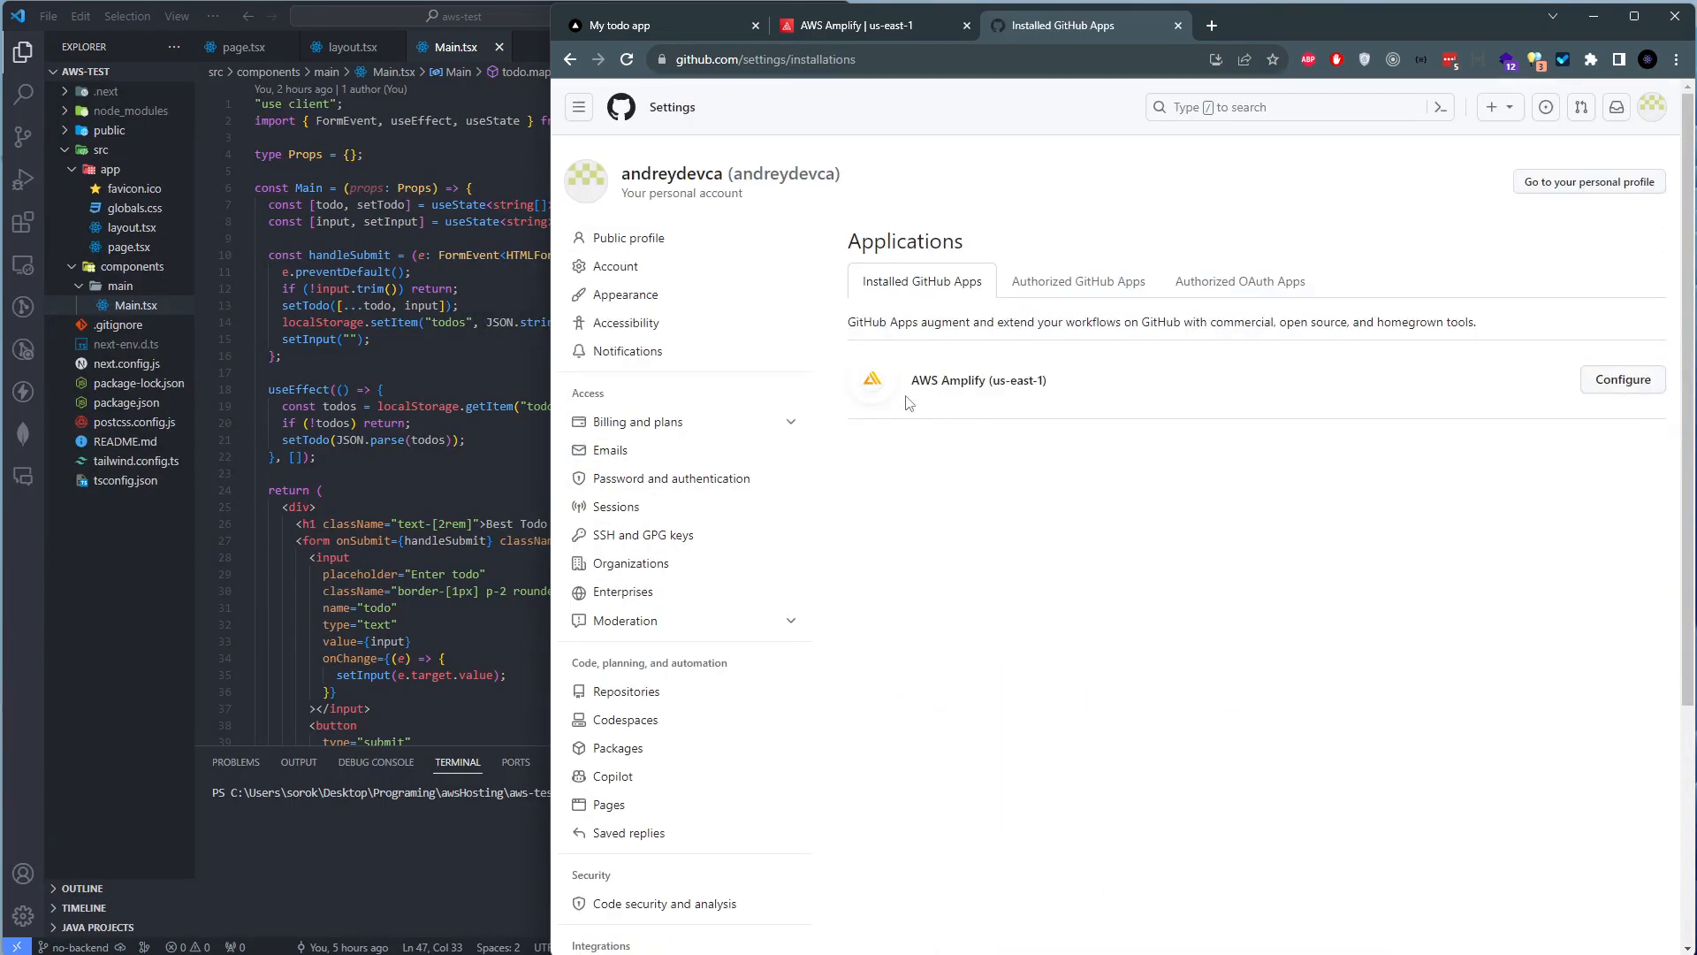
pyautogui.moveTo(909, 404); pyautogui.dragTo(1099, 437)
pyautogui.click(1586, 390)
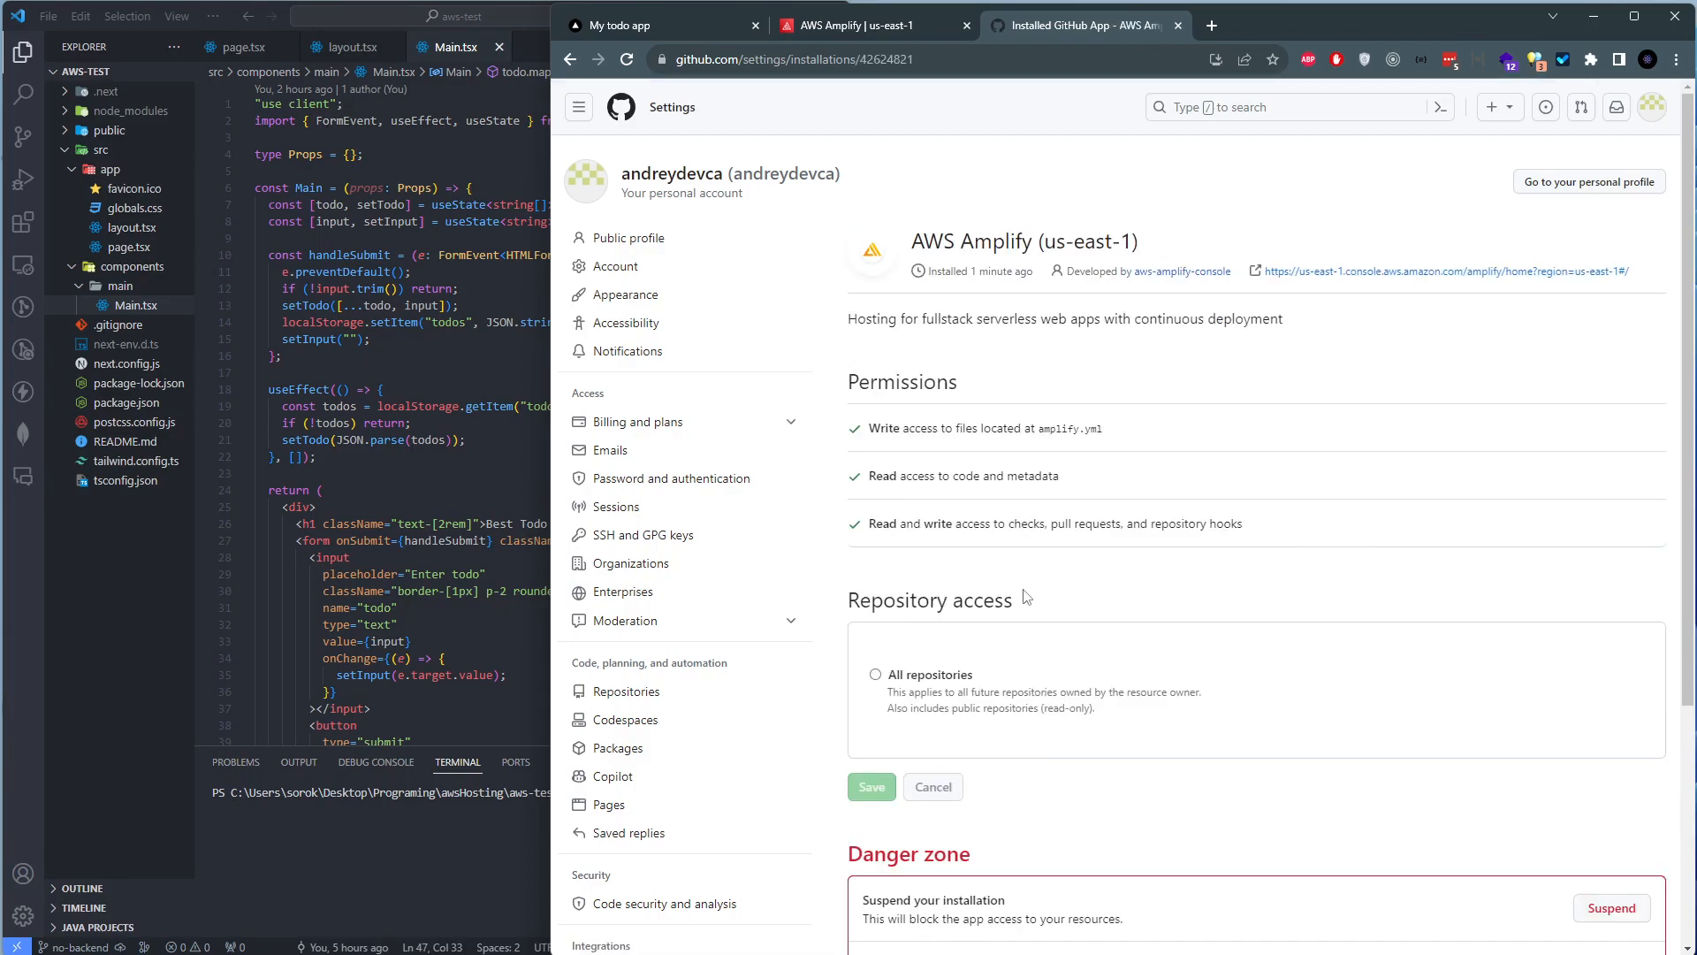
# Examine the permissions and repository access granted to the AWS Amplify (us-east-1) app on GitHub
pyautogui.scroll(-4, 1026, 597)
pyautogui.scroll(3, 1026, 596)
pyautogui.doubleClick(884, 355)
pyautogui.moveTo(890, 402); pyautogui.dragTo(914, 450)
pyautogui.scroll(1, 1237, 590)
pyautogui.click(1132, 179)
pyautogui.click(579, 107)
# Return to AWS Amplify and choose GitHub as the code source, continuing to the repository branch selection
pyautogui.click(829, 31)
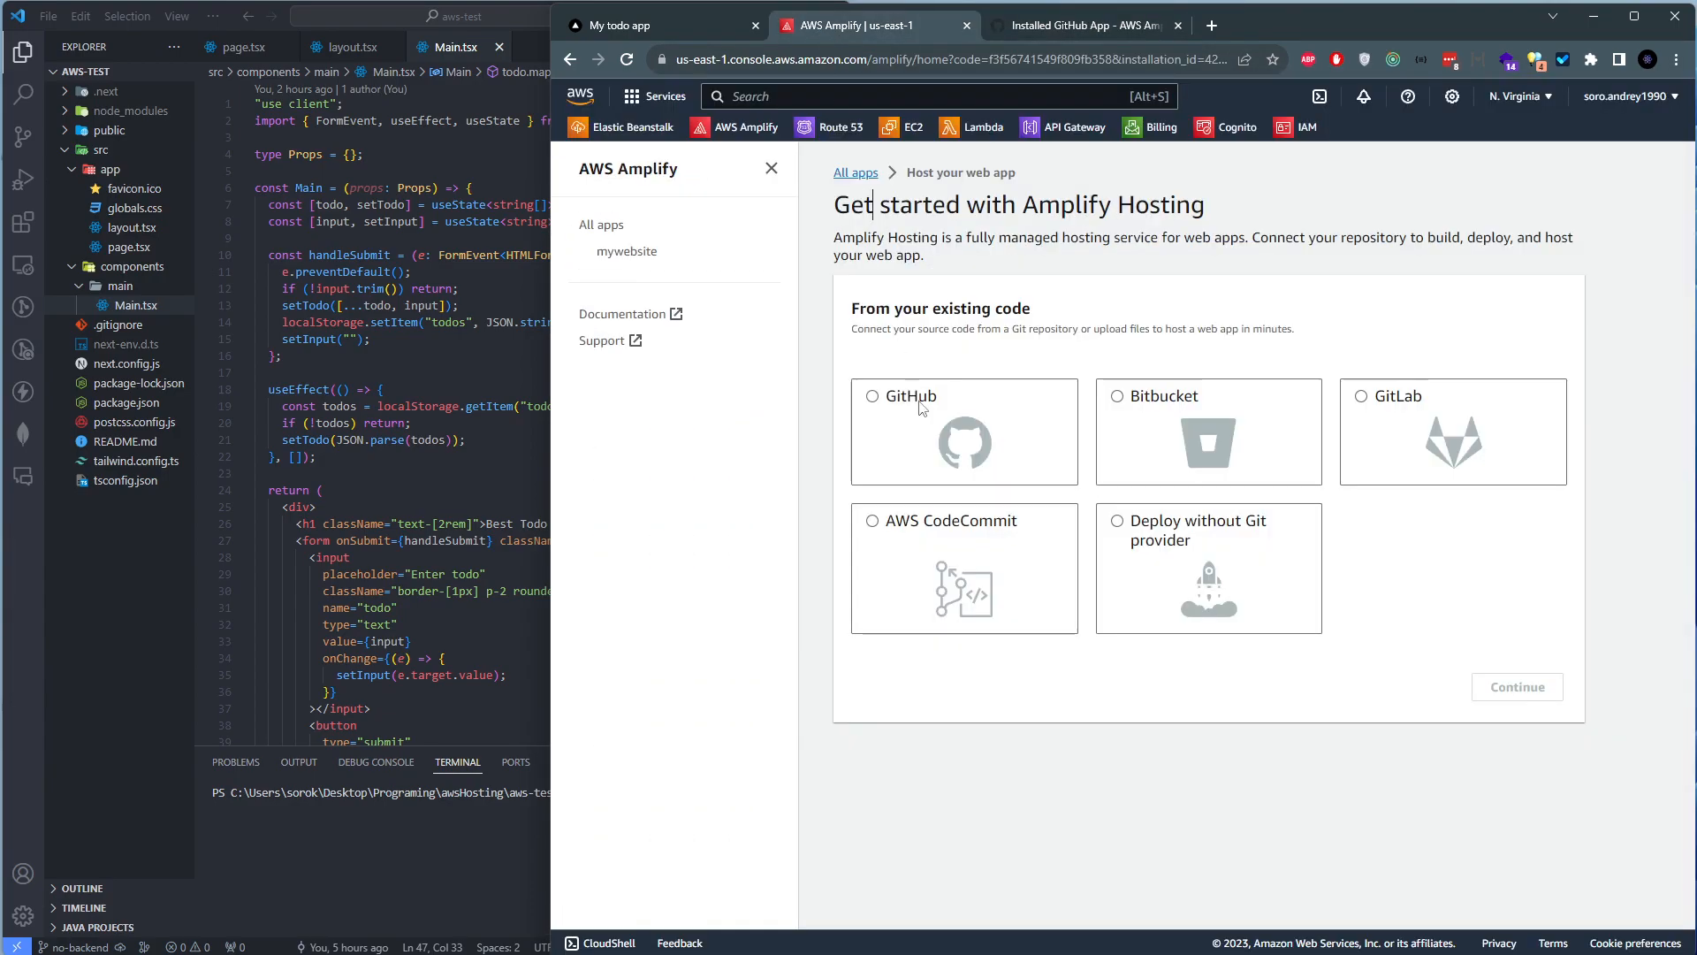
pyautogui.click(888, 395)
pyautogui.click(1517, 717)
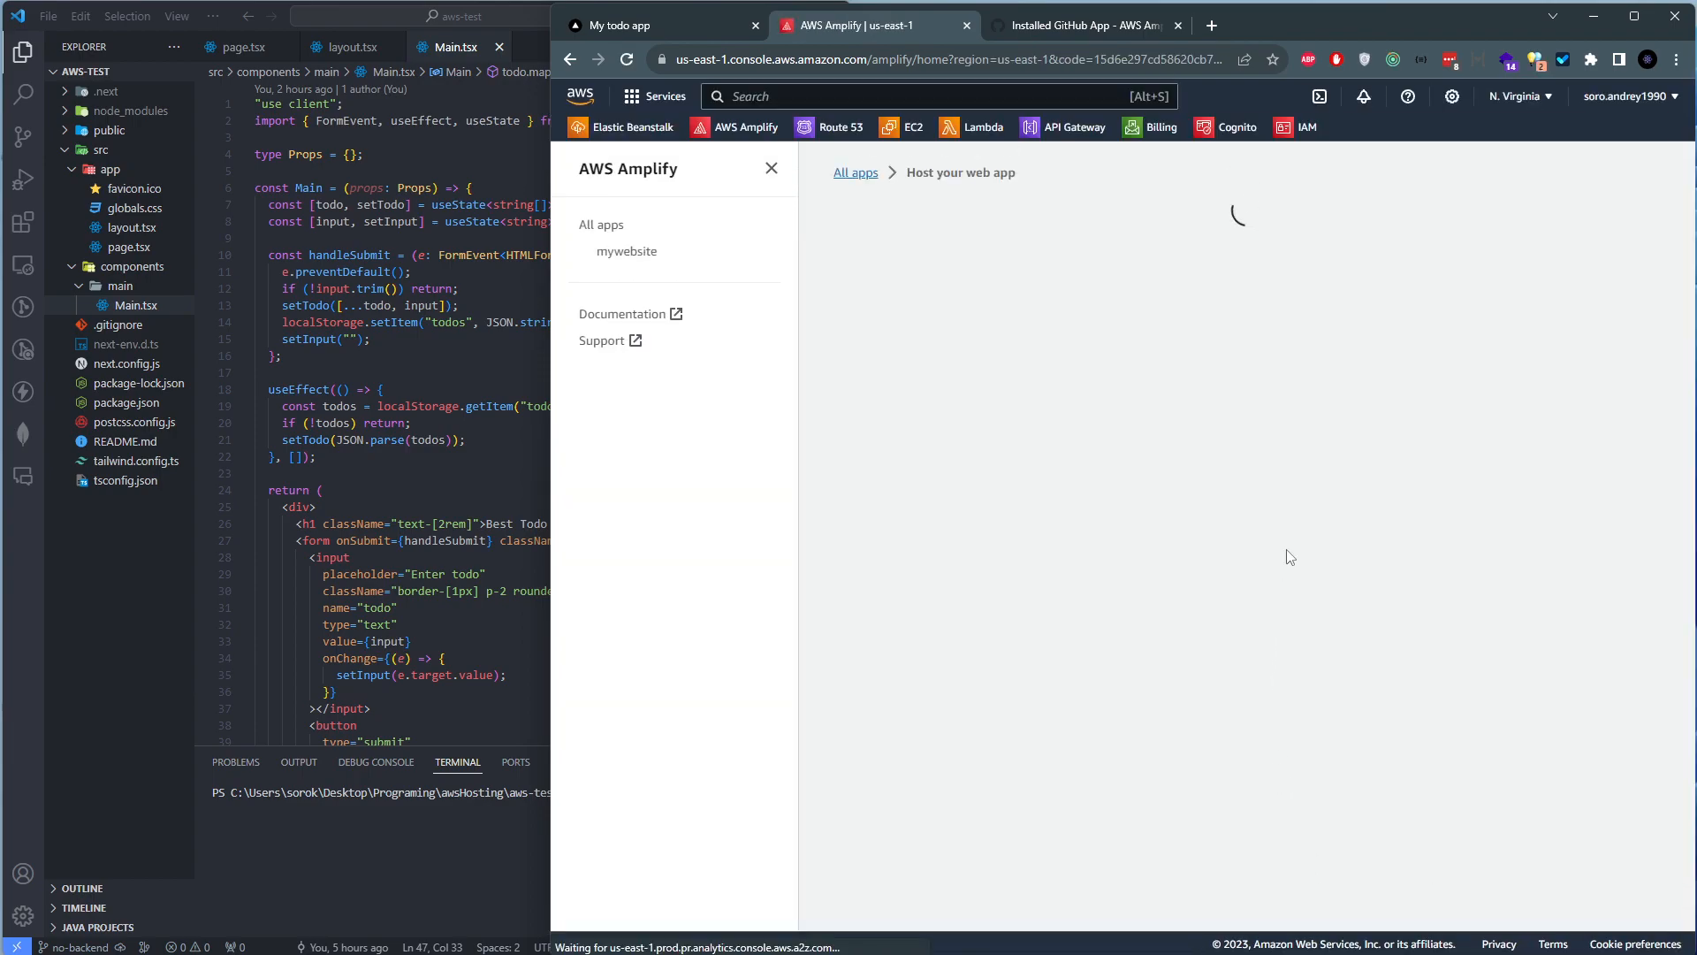
pyautogui.moveTo(1353, 320); pyautogui.dragTo(1154, 320)
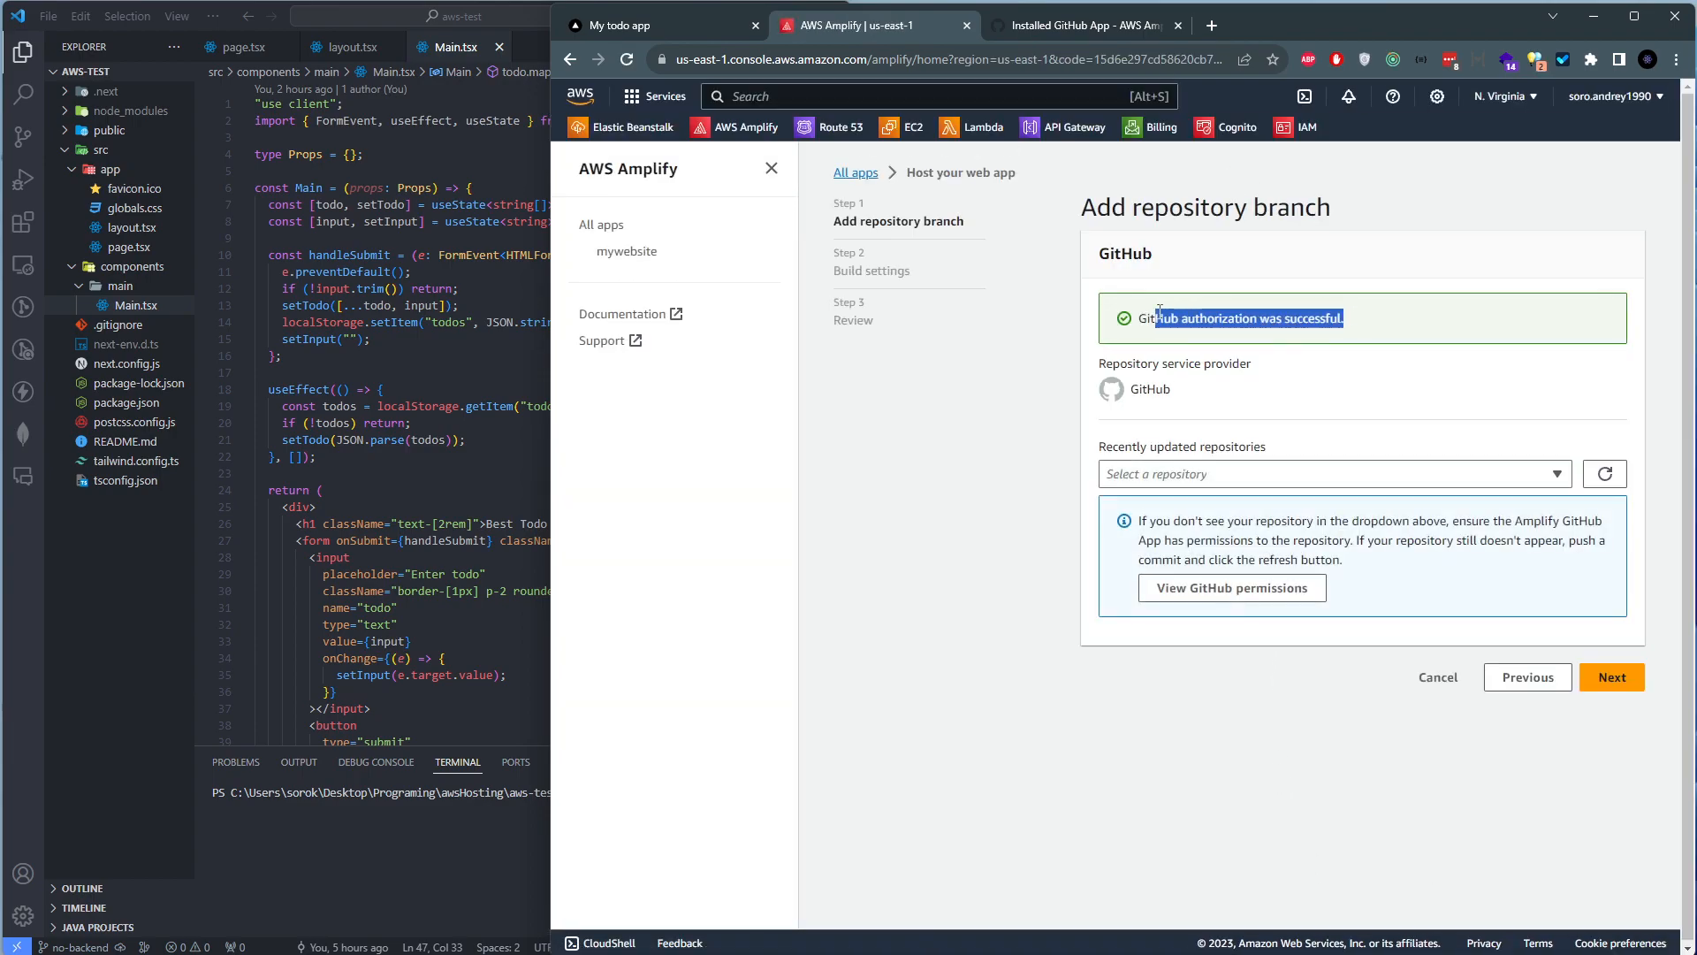
# Select the awshosting repository with its no-backend branch and continue to the build settings
pyautogui.click(1229, 477)
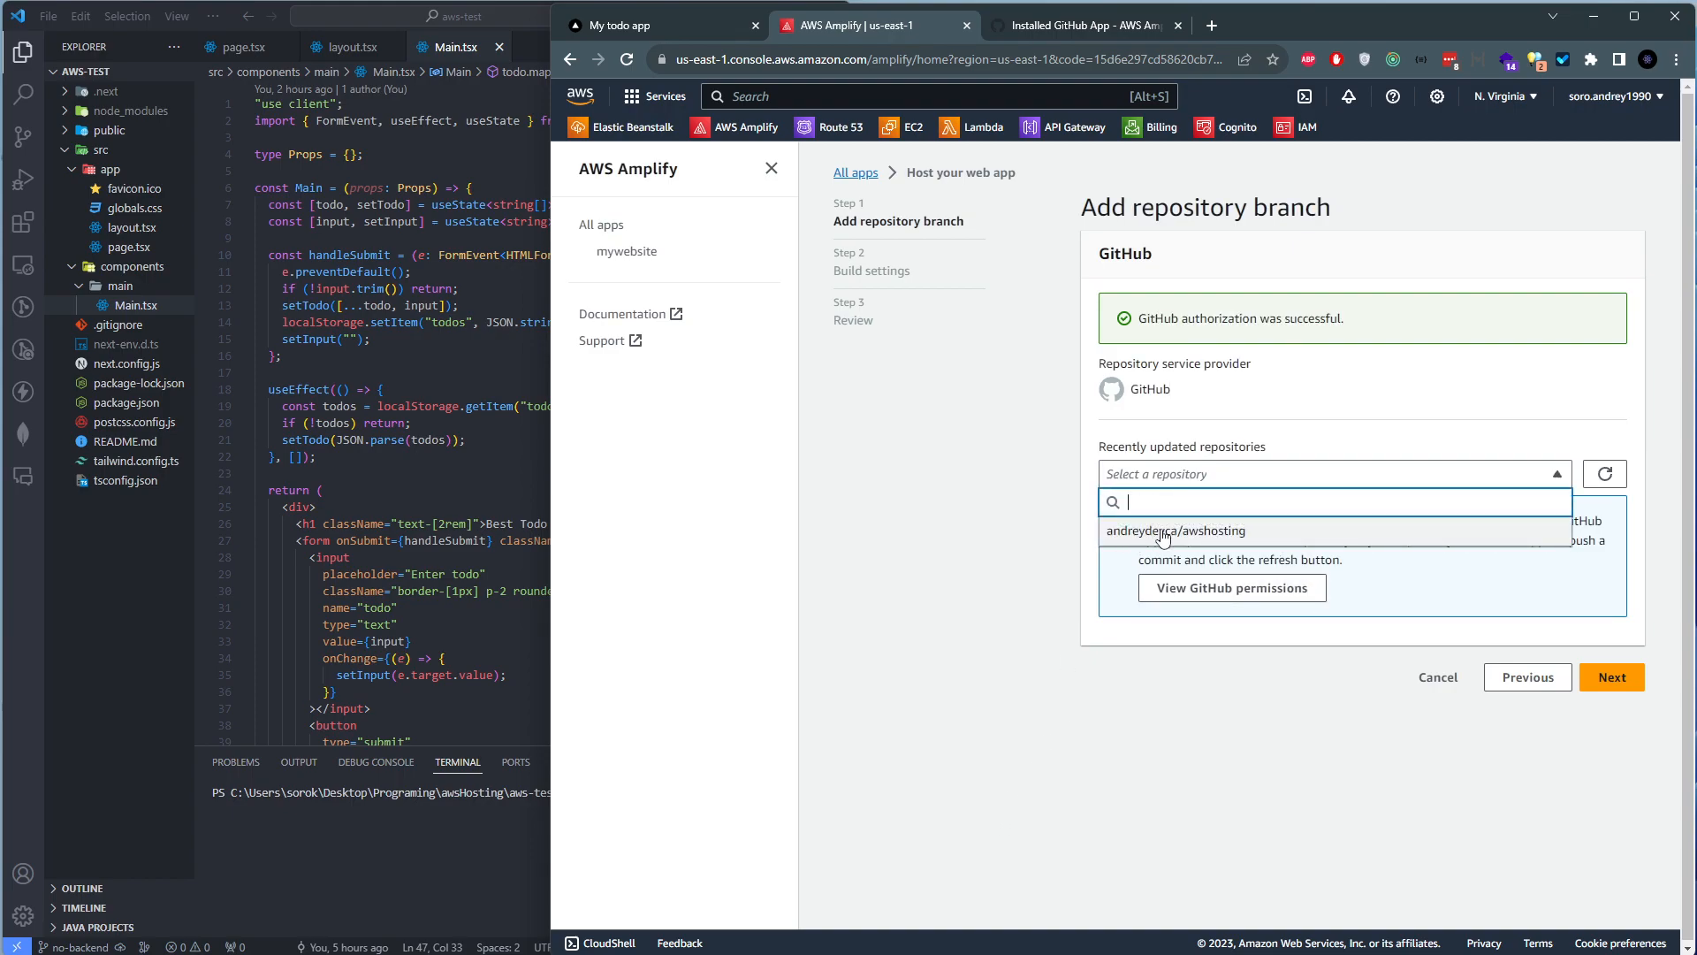
pyautogui.click(1163, 533)
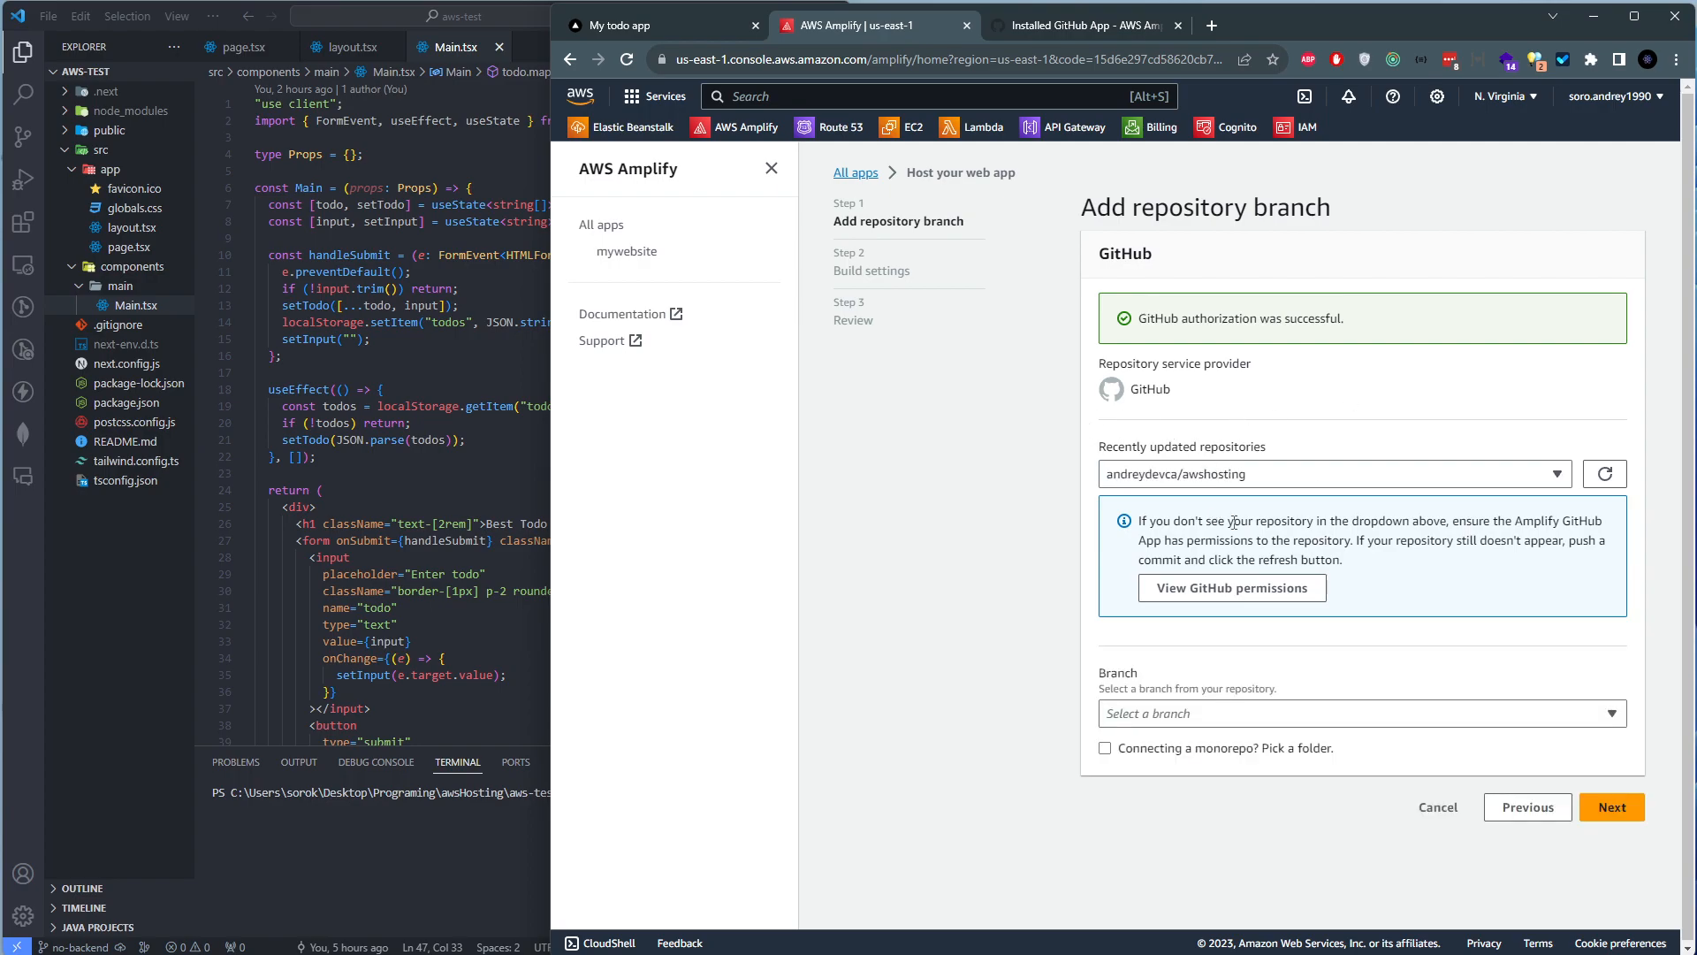
pyautogui.click(1135, 712)
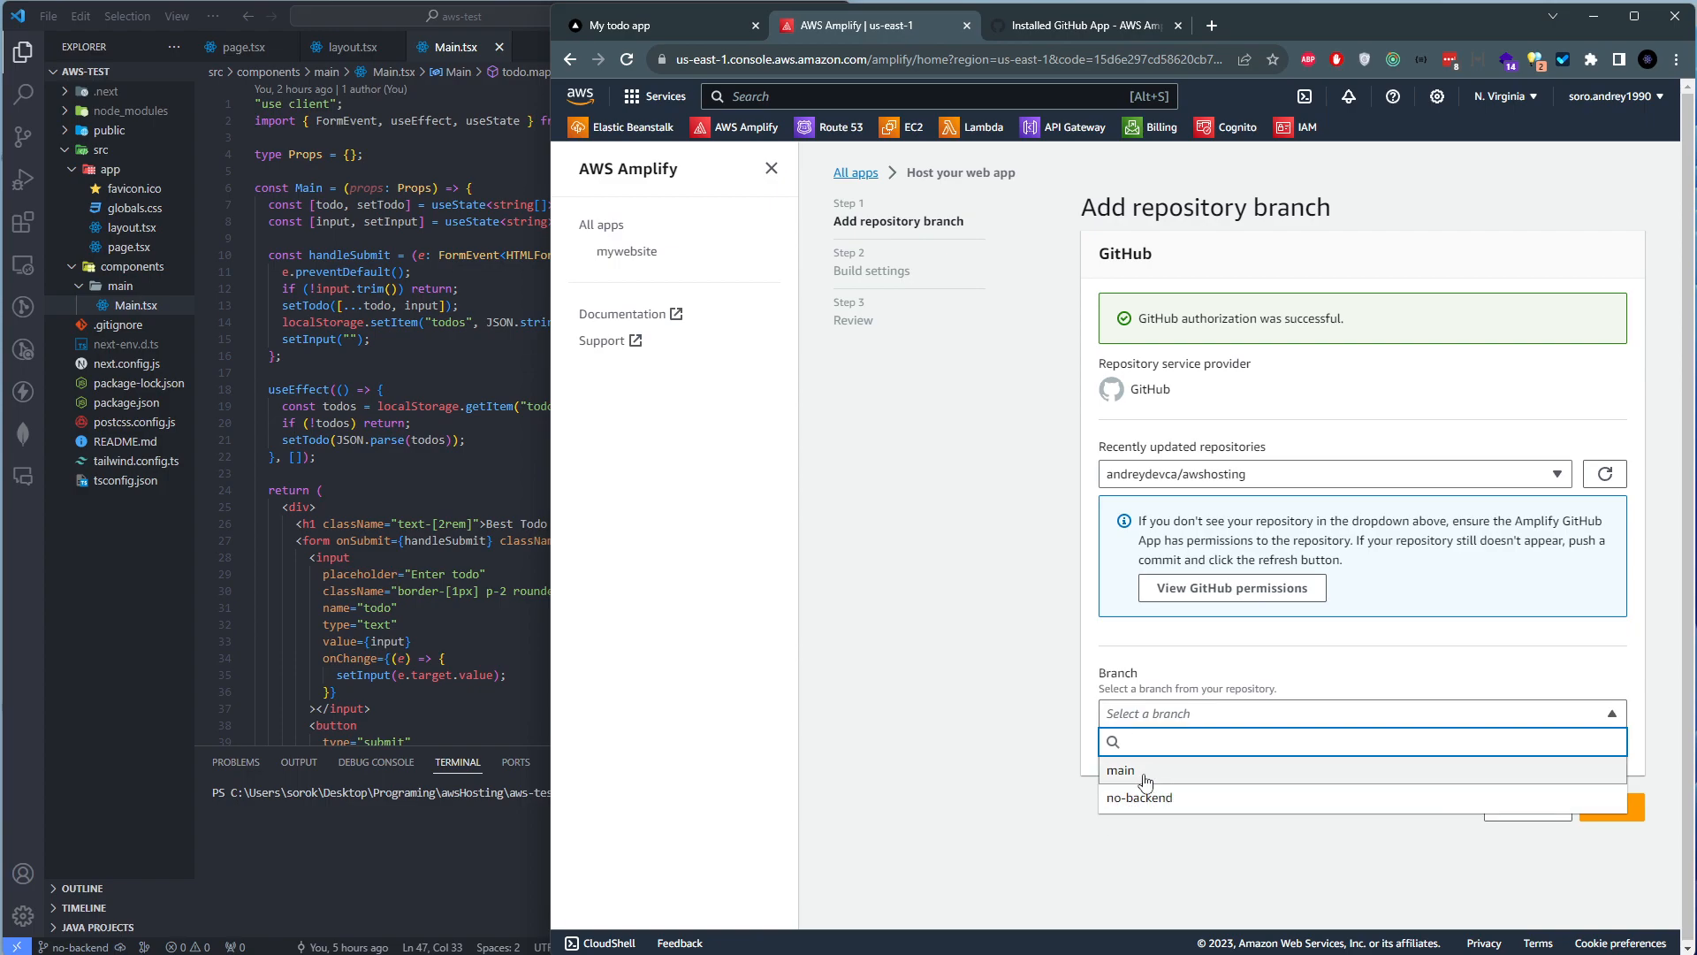
pyautogui.click(1197, 806)
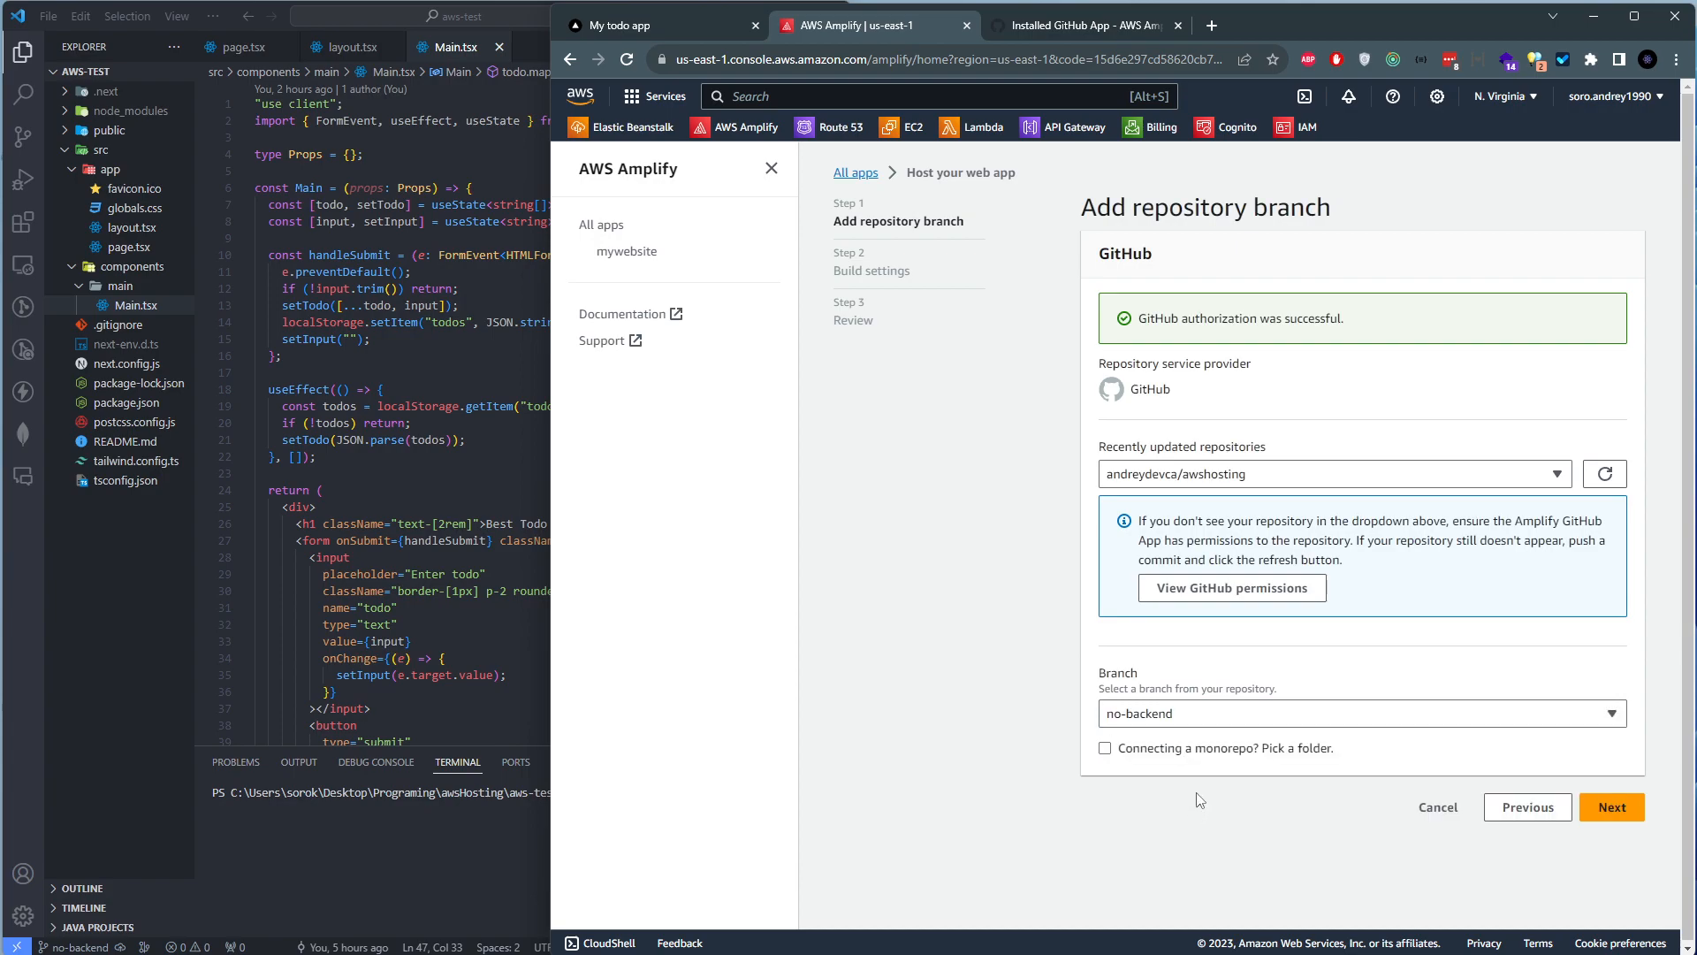
pyautogui.click(1211, 714)
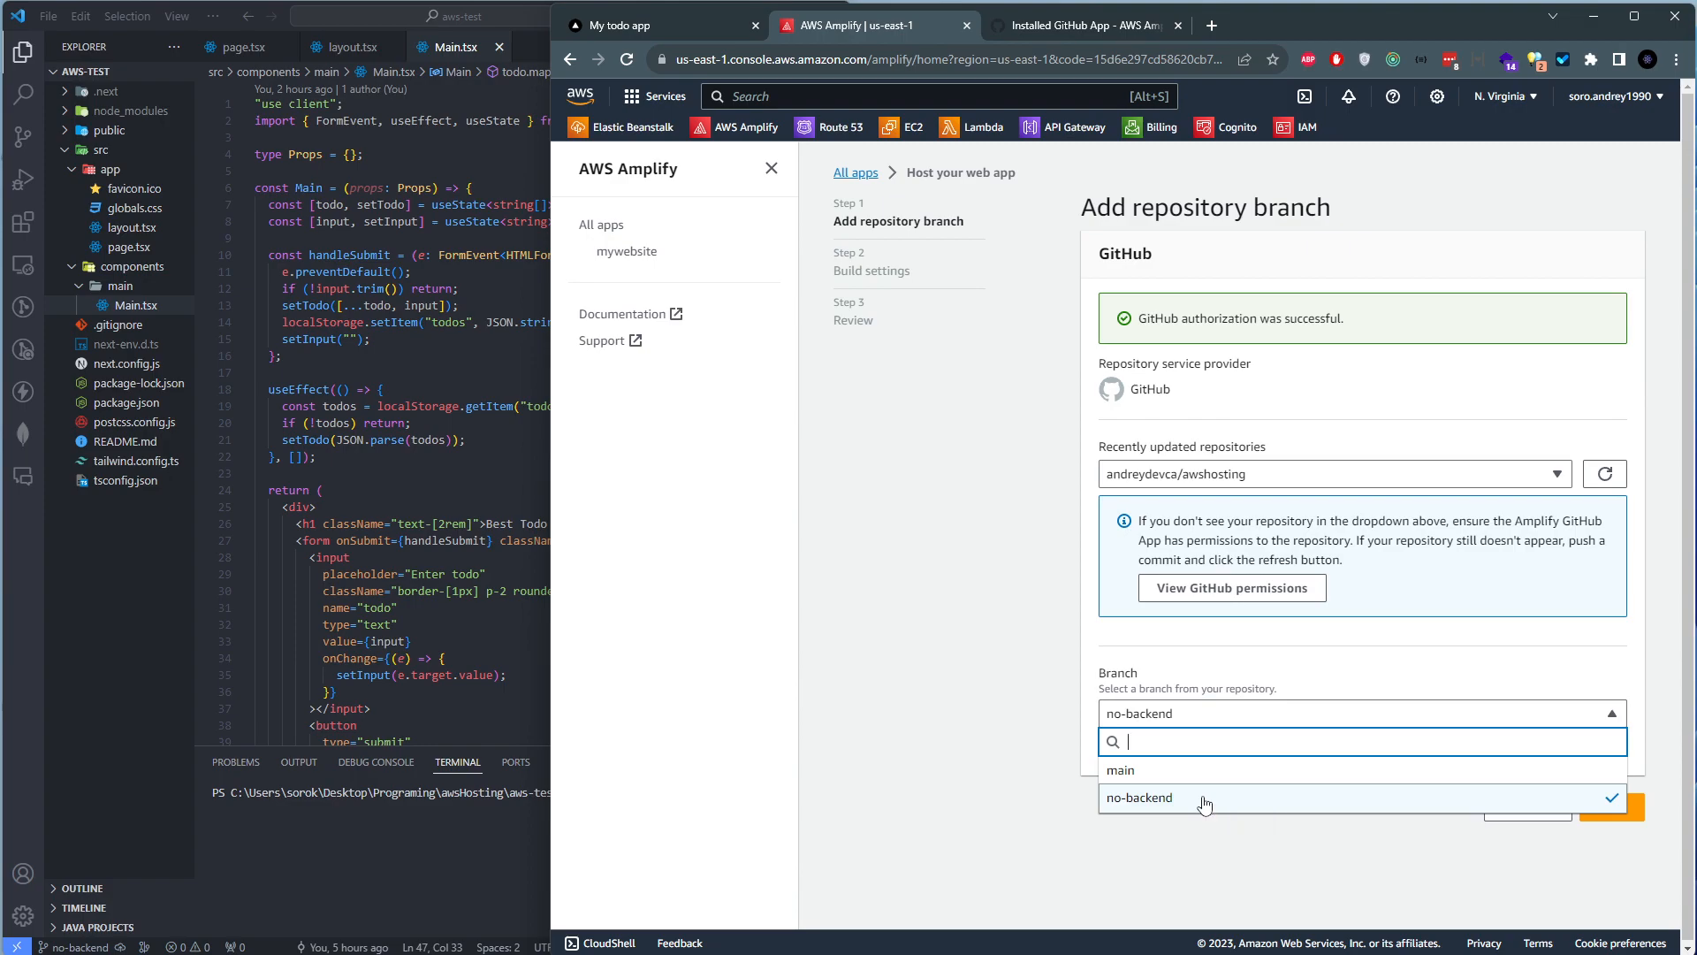
pyautogui.click(1204, 803)
pyautogui.click(1612, 807)
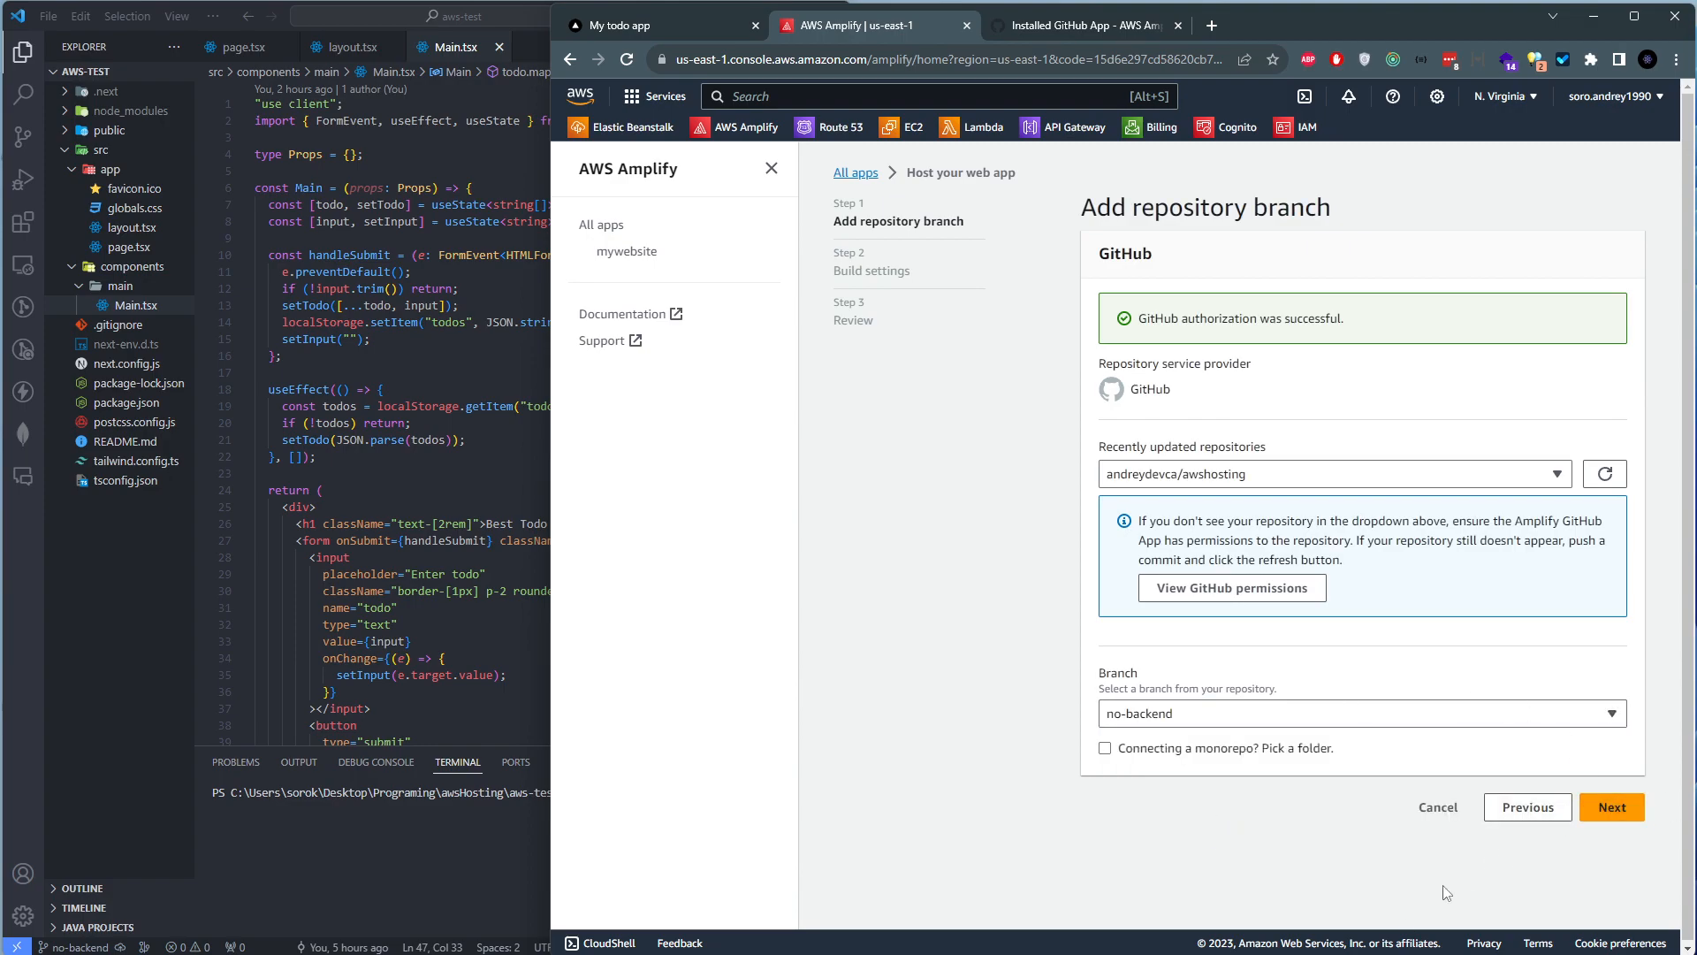
# Check the app name and auto-detected build settings, keep them as they are, and continue to the review
pyautogui.scroll(-2, 1390, 731)
pyautogui.scroll(2, 1361, 454)
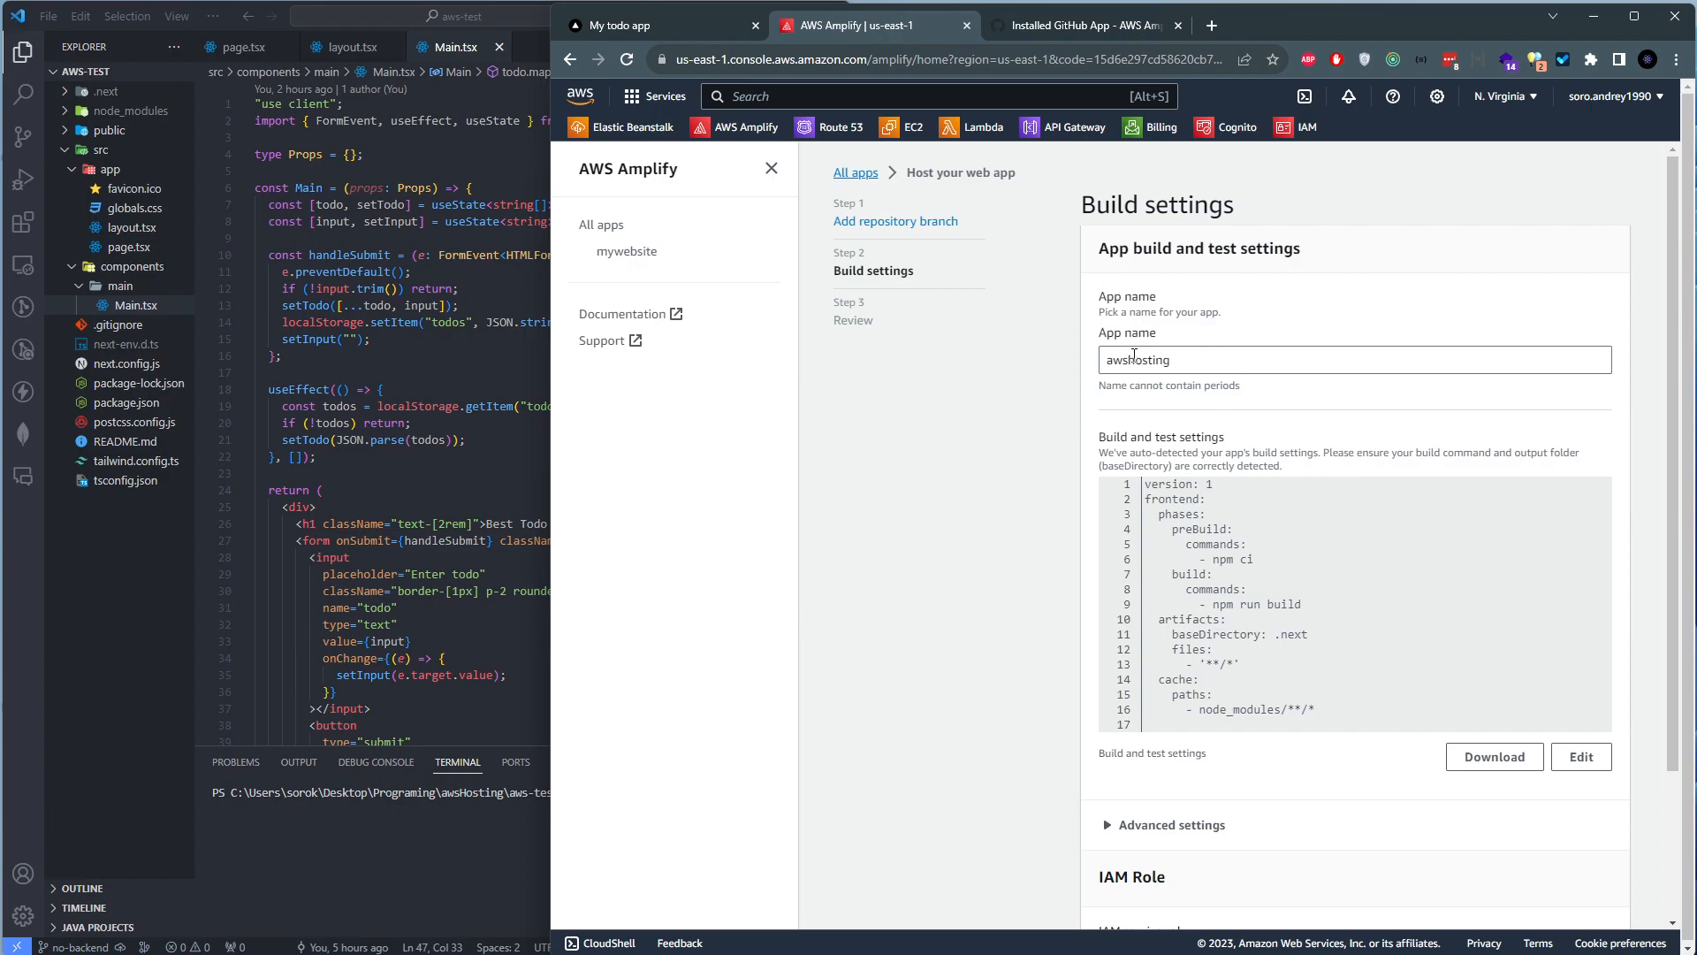
pyautogui.moveTo(1101, 333); pyautogui.dragTo(1167, 336)
pyautogui.click(1180, 369)
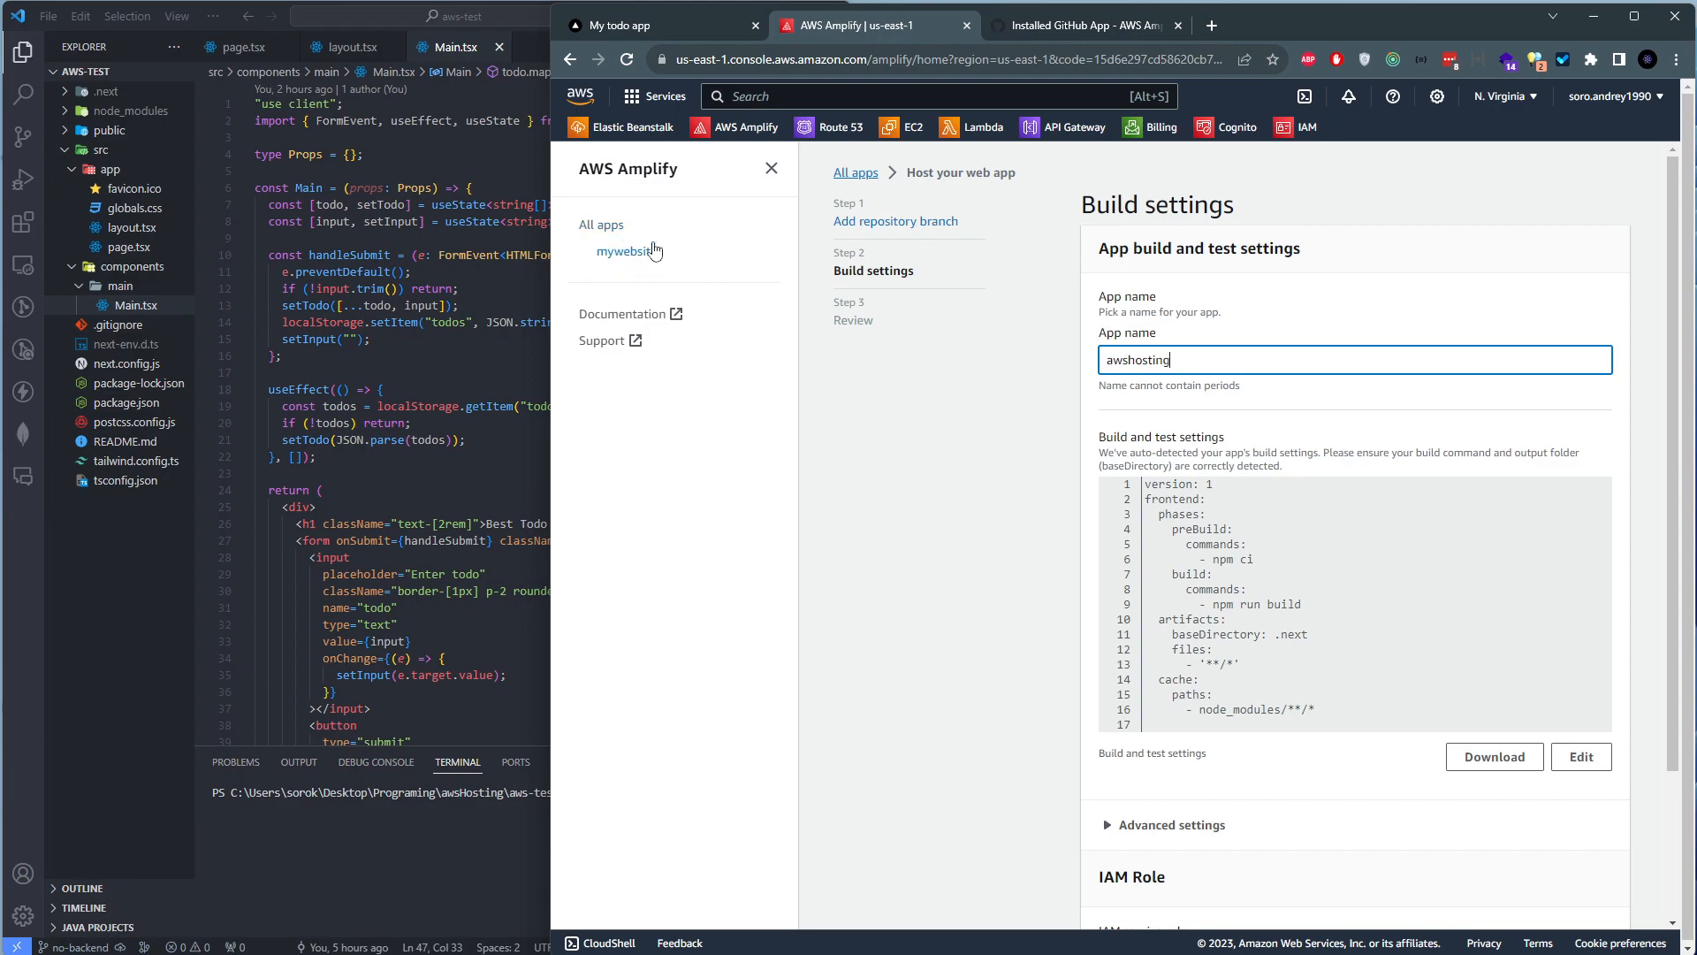
pyautogui.moveTo(1277, 362); pyautogui.dragTo(1071, 358)
pyautogui.moveTo(1220, 362); pyautogui.dragTo(1102, 360)
pyautogui.click(1184, 372)
pyautogui.doubleClick(1195, 363)
pyautogui.scroll(-2, 1237, 619)
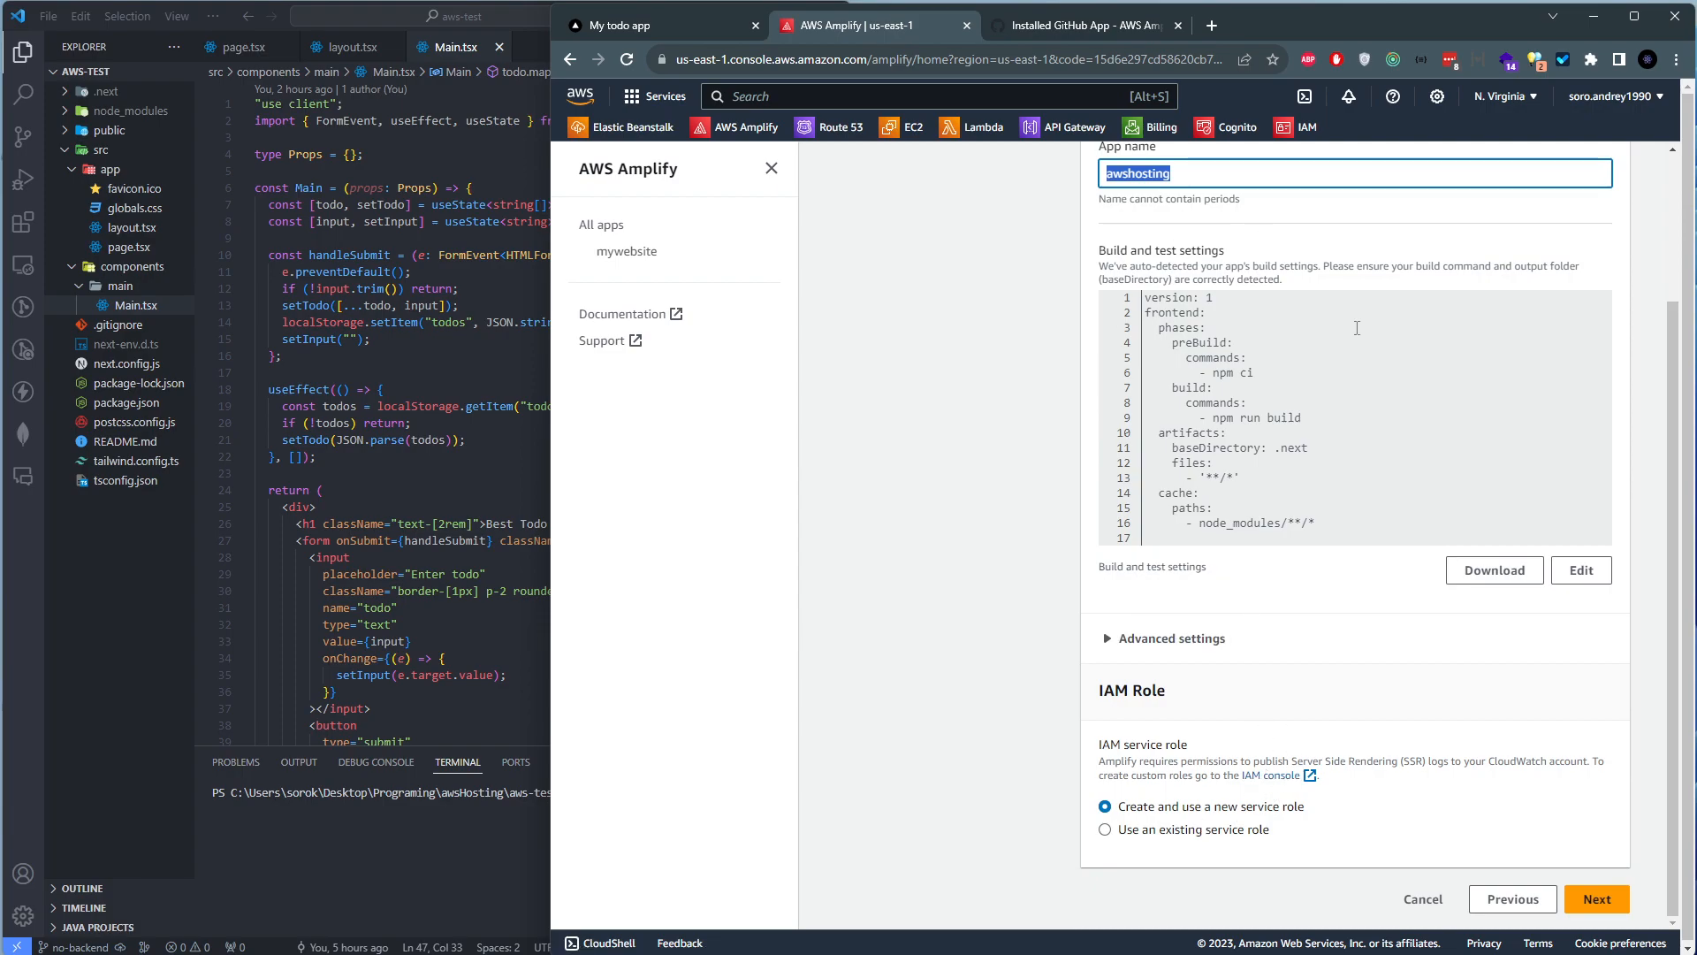
pyautogui.scroll(1, 1282, 566)
pyautogui.scroll(-1, 1265, 454)
pyautogui.click(1597, 898)
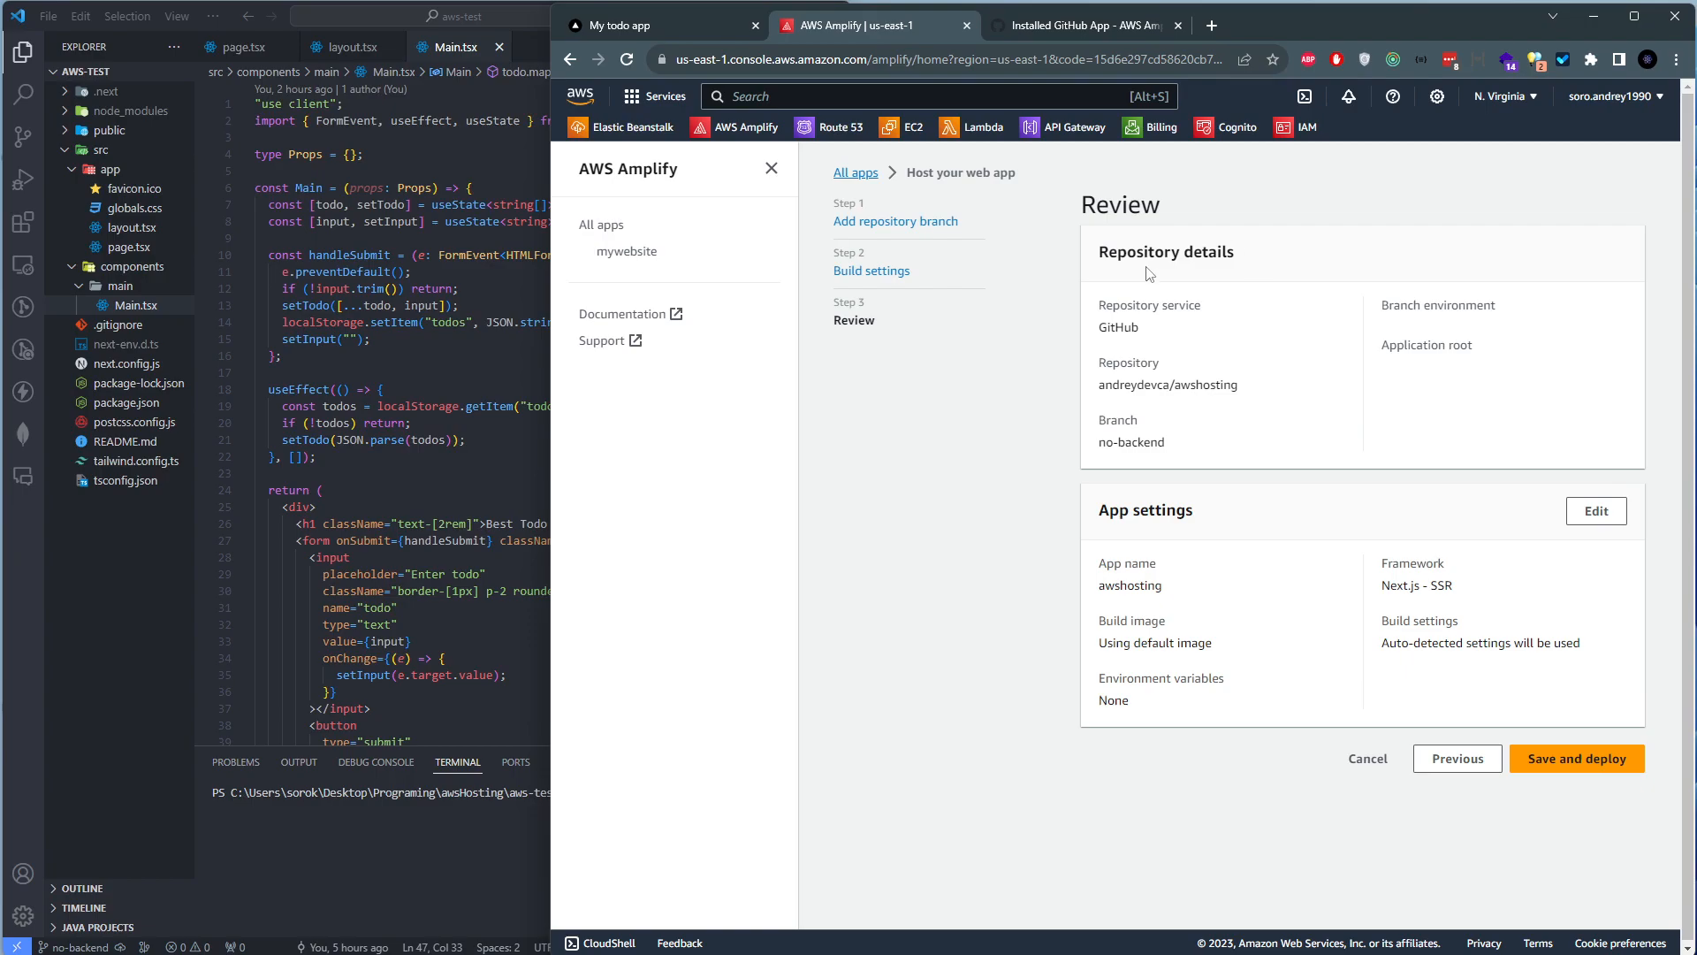
# Check the repository details and framework in the review, and save and deploy the awshosting app
pyautogui.moveTo(1147, 252); pyautogui.dragTo(1410, 344)
pyautogui.click(1417, 540)
pyautogui.moveTo(1449, 585)
pyautogui.mouseDown()
pyautogui.moveTo(1373, 575)
pyautogui.moveTo(1470, 590)
pyautogui.mouseUp()
pyautogui.click(1384, 563)
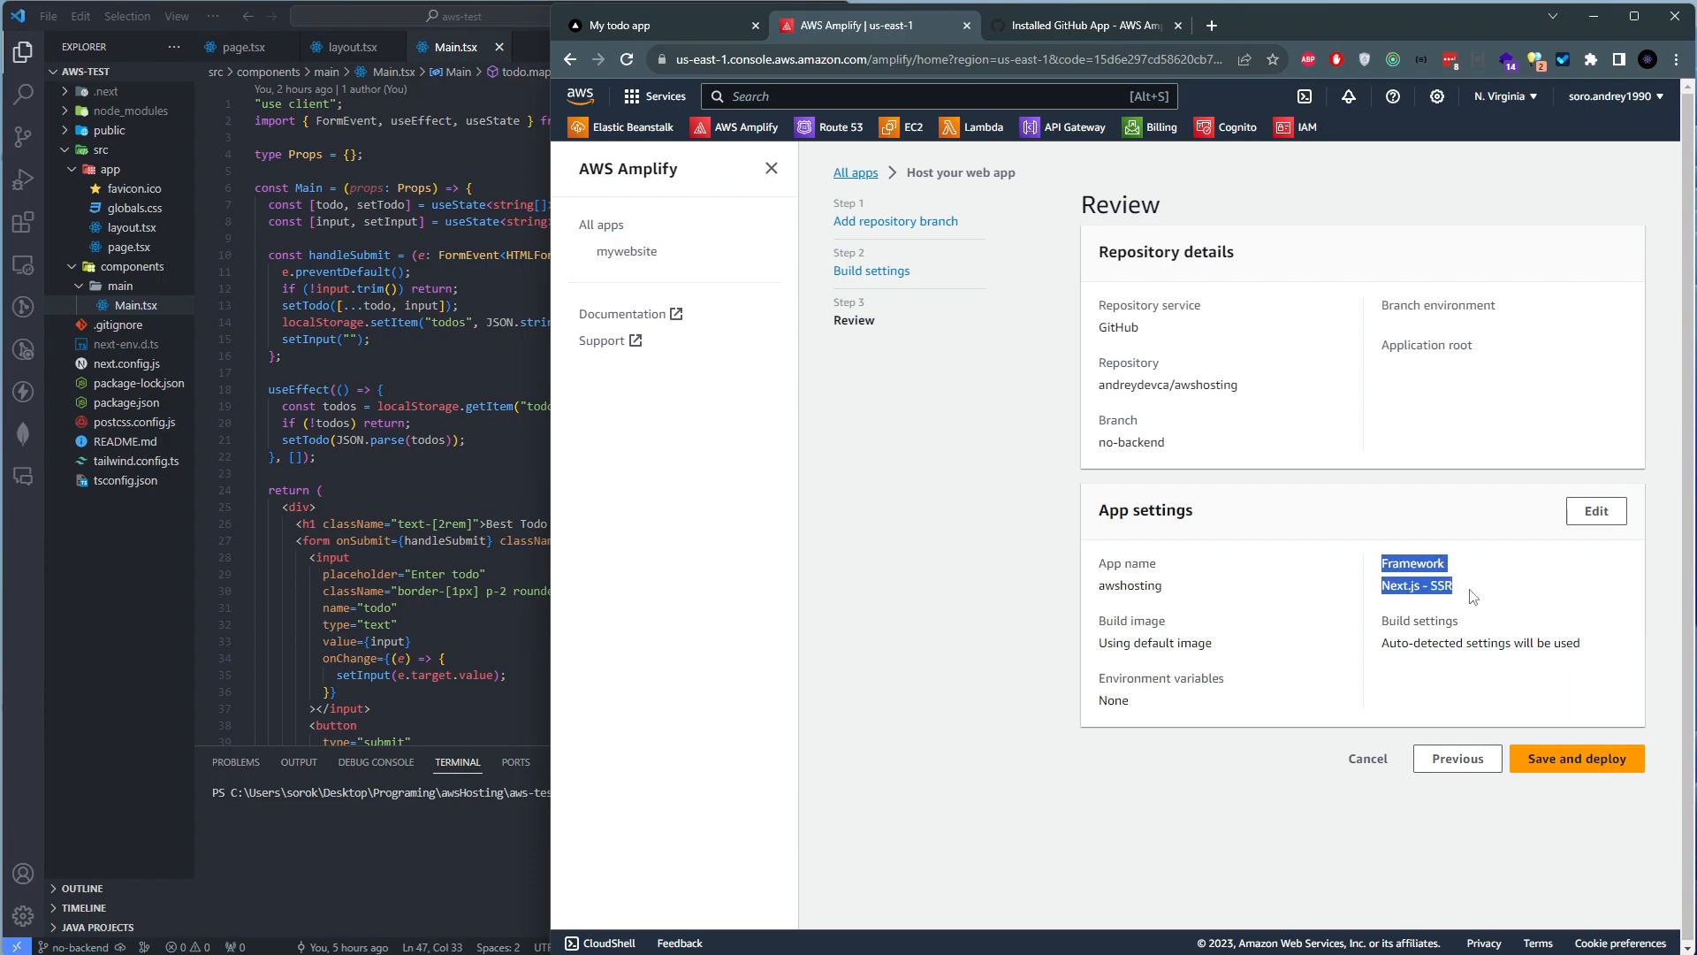
pyautogui.click(1419, 585)
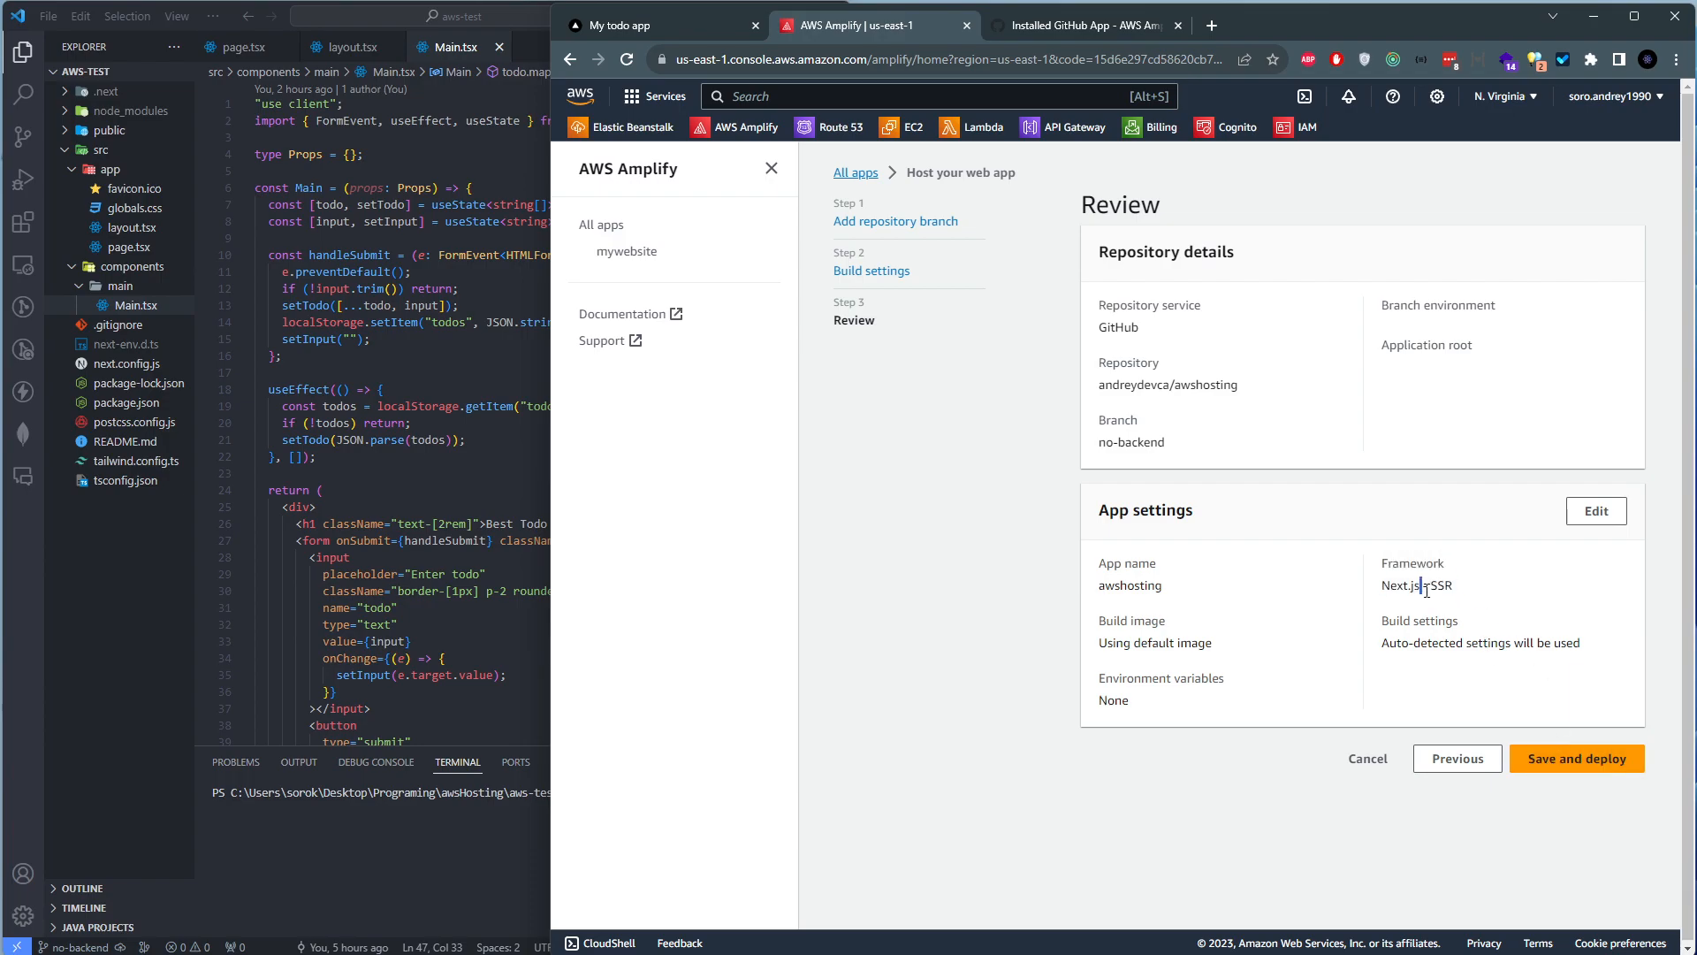
pyautogui.click(1582, 759)
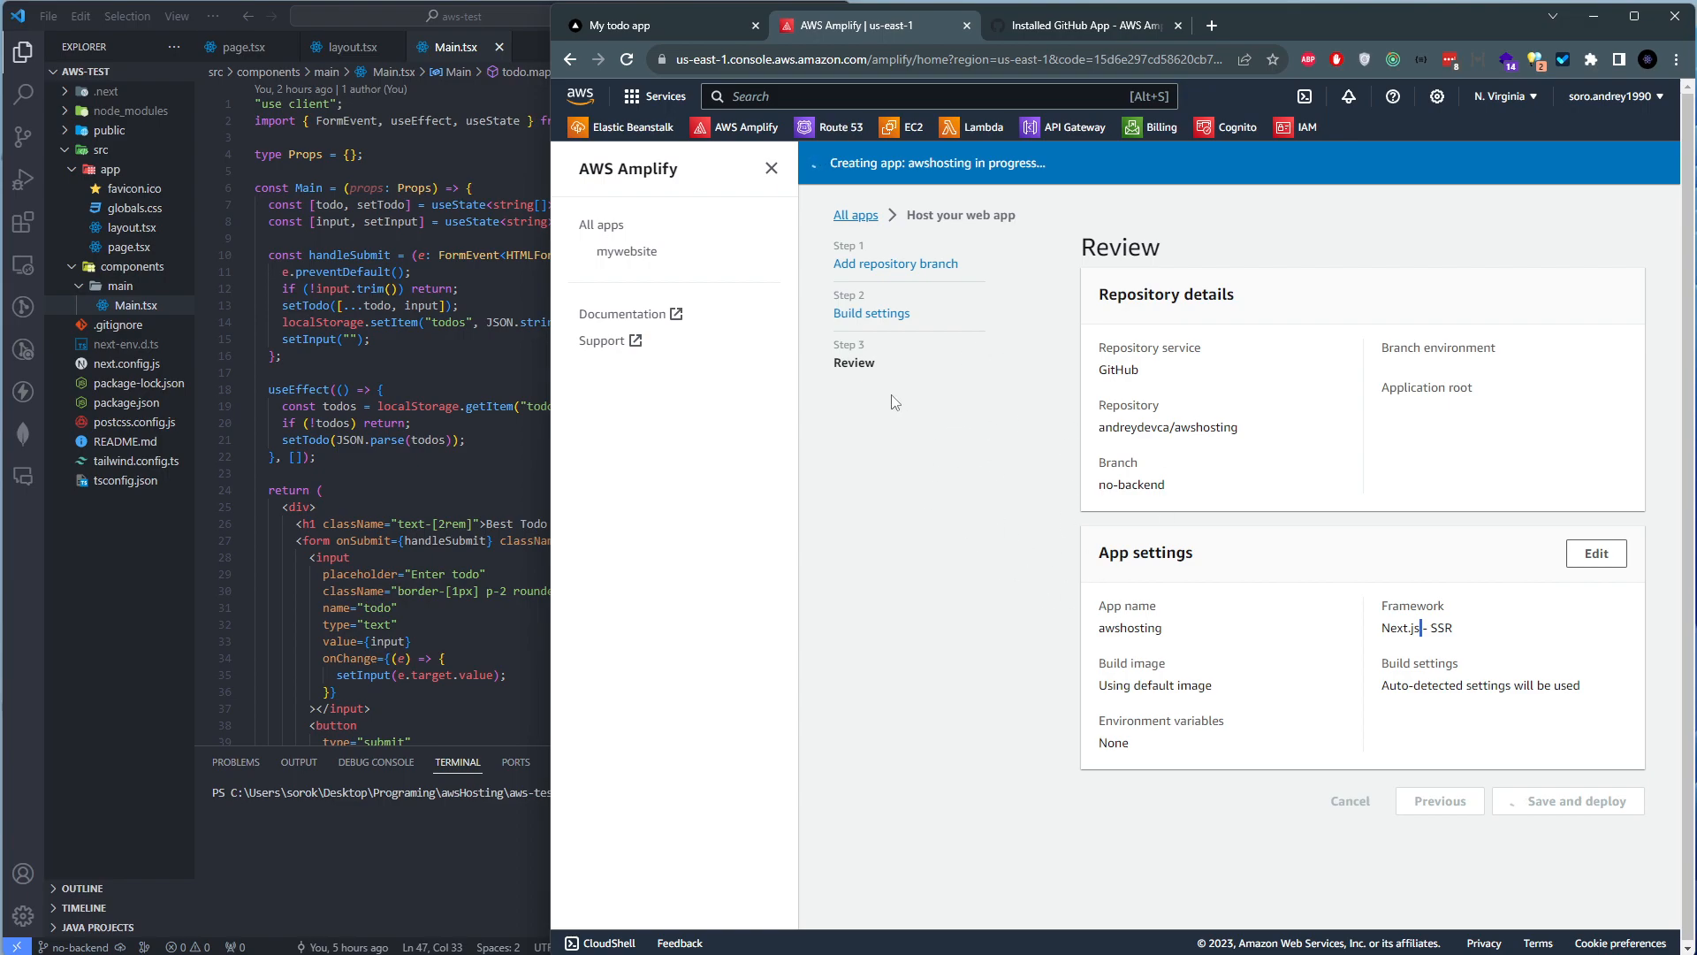
# Open the awshosting app from All apps and visit the hosted site of its no-backend branch
pyautogui.click(611, 227)
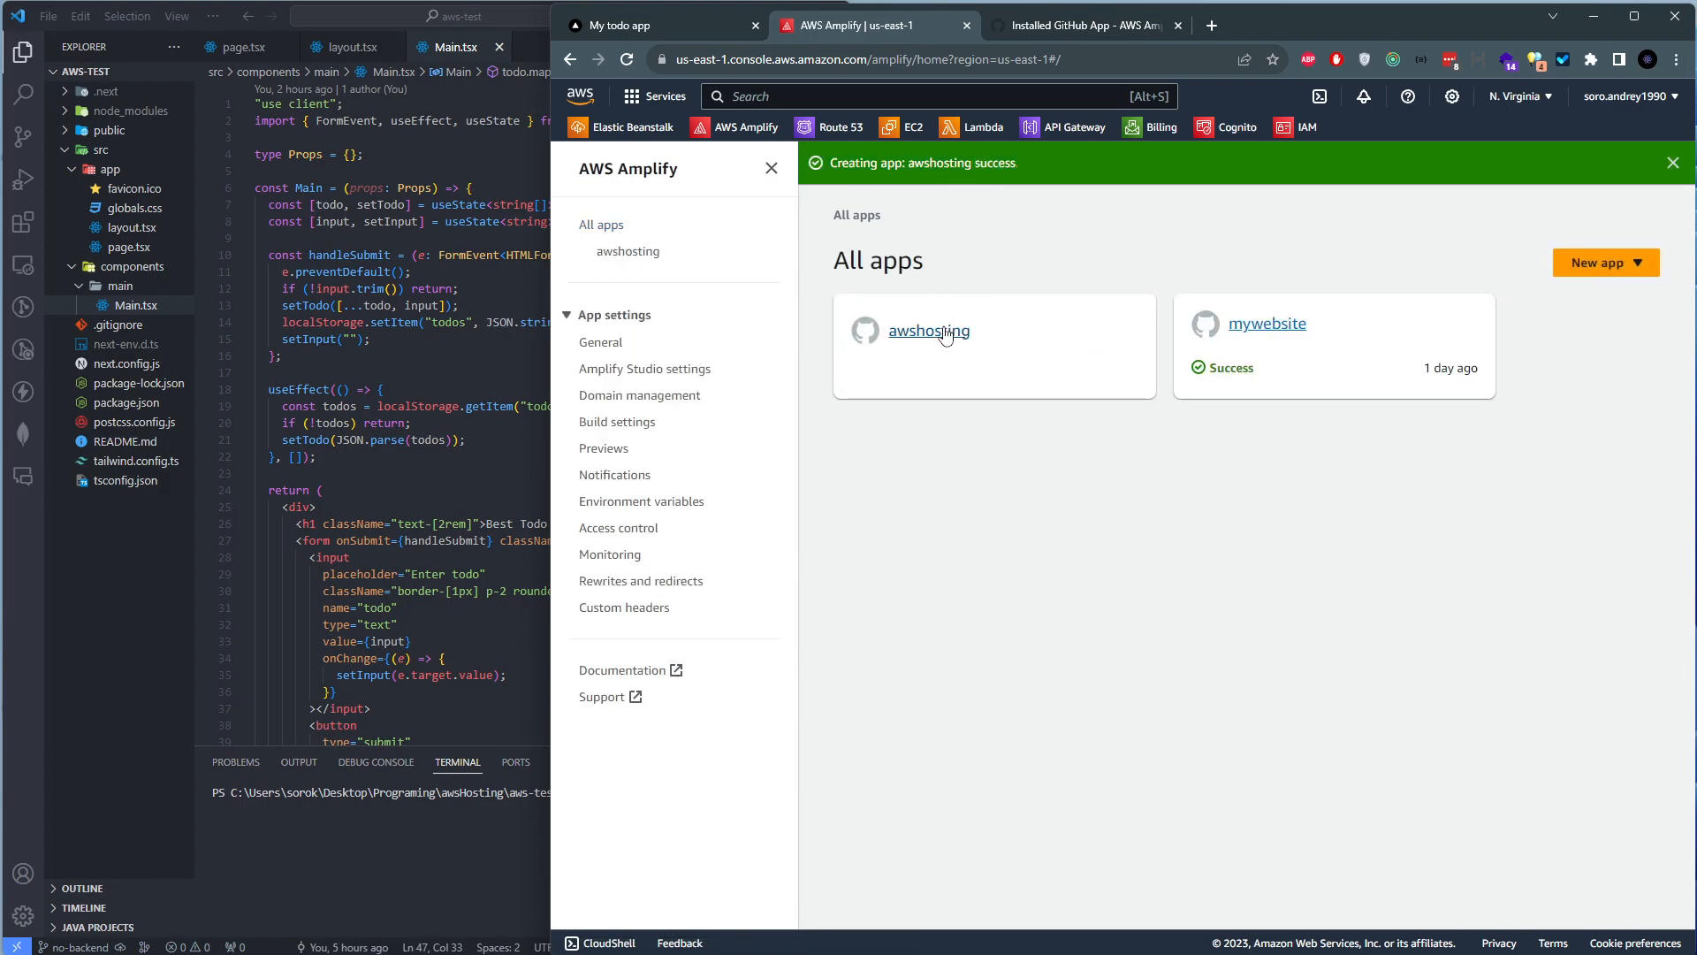
pyautogui.click(630, 253)
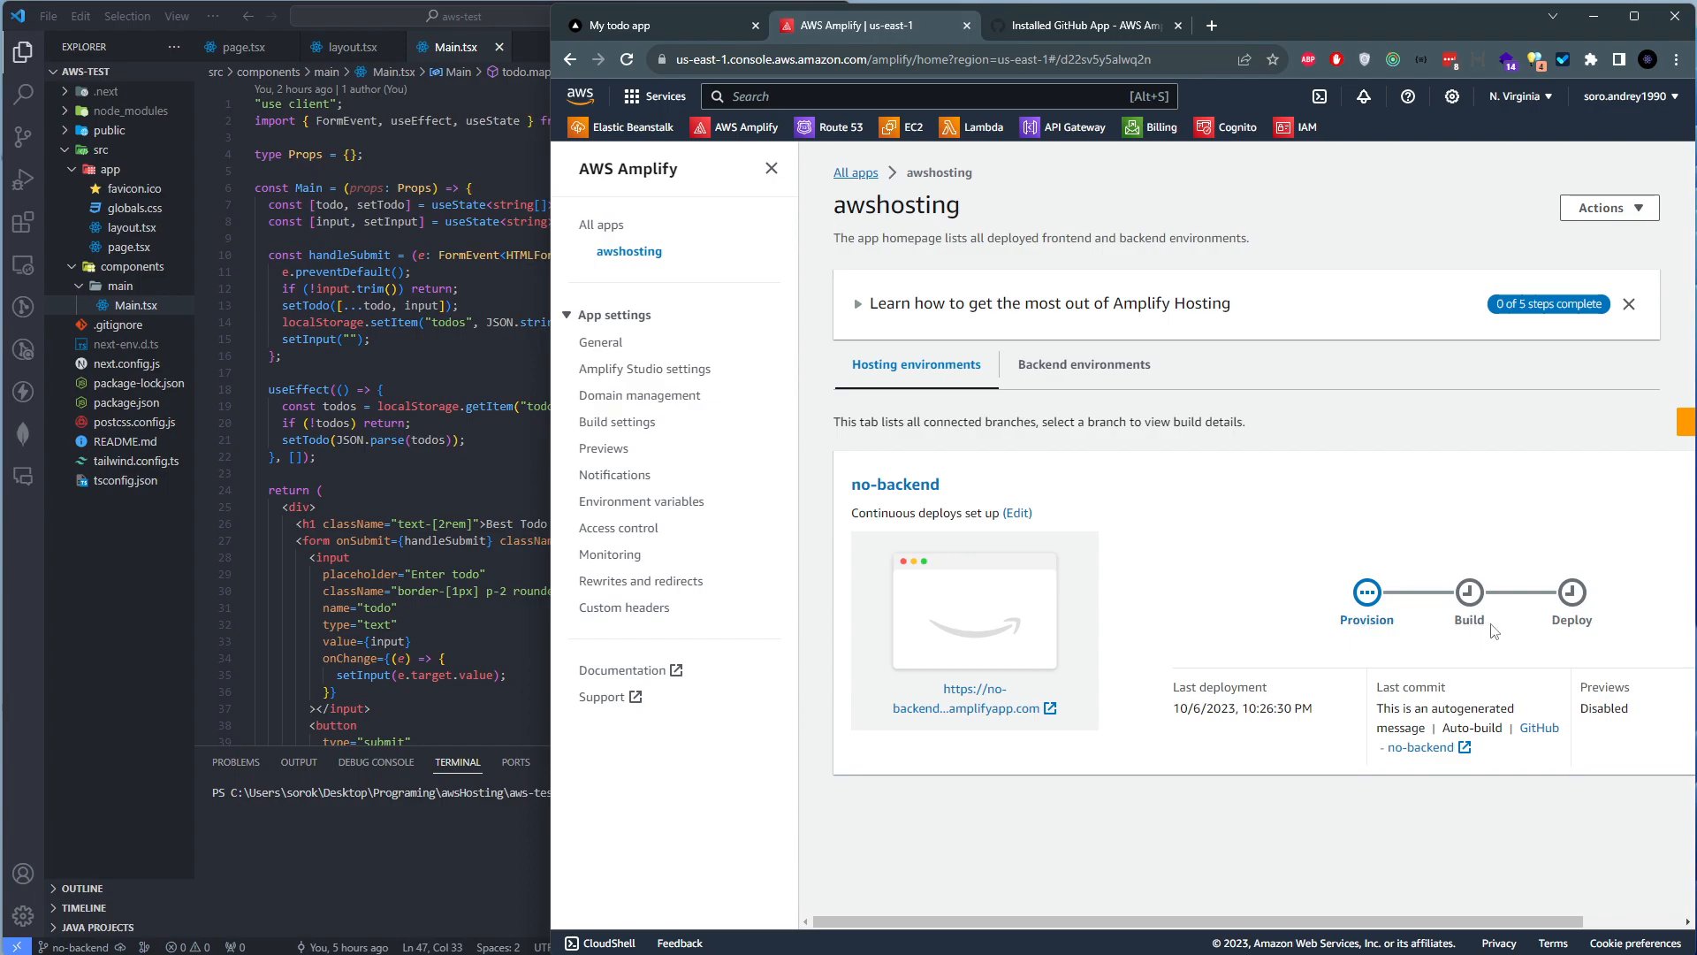
pyautogui.click(994, 699)
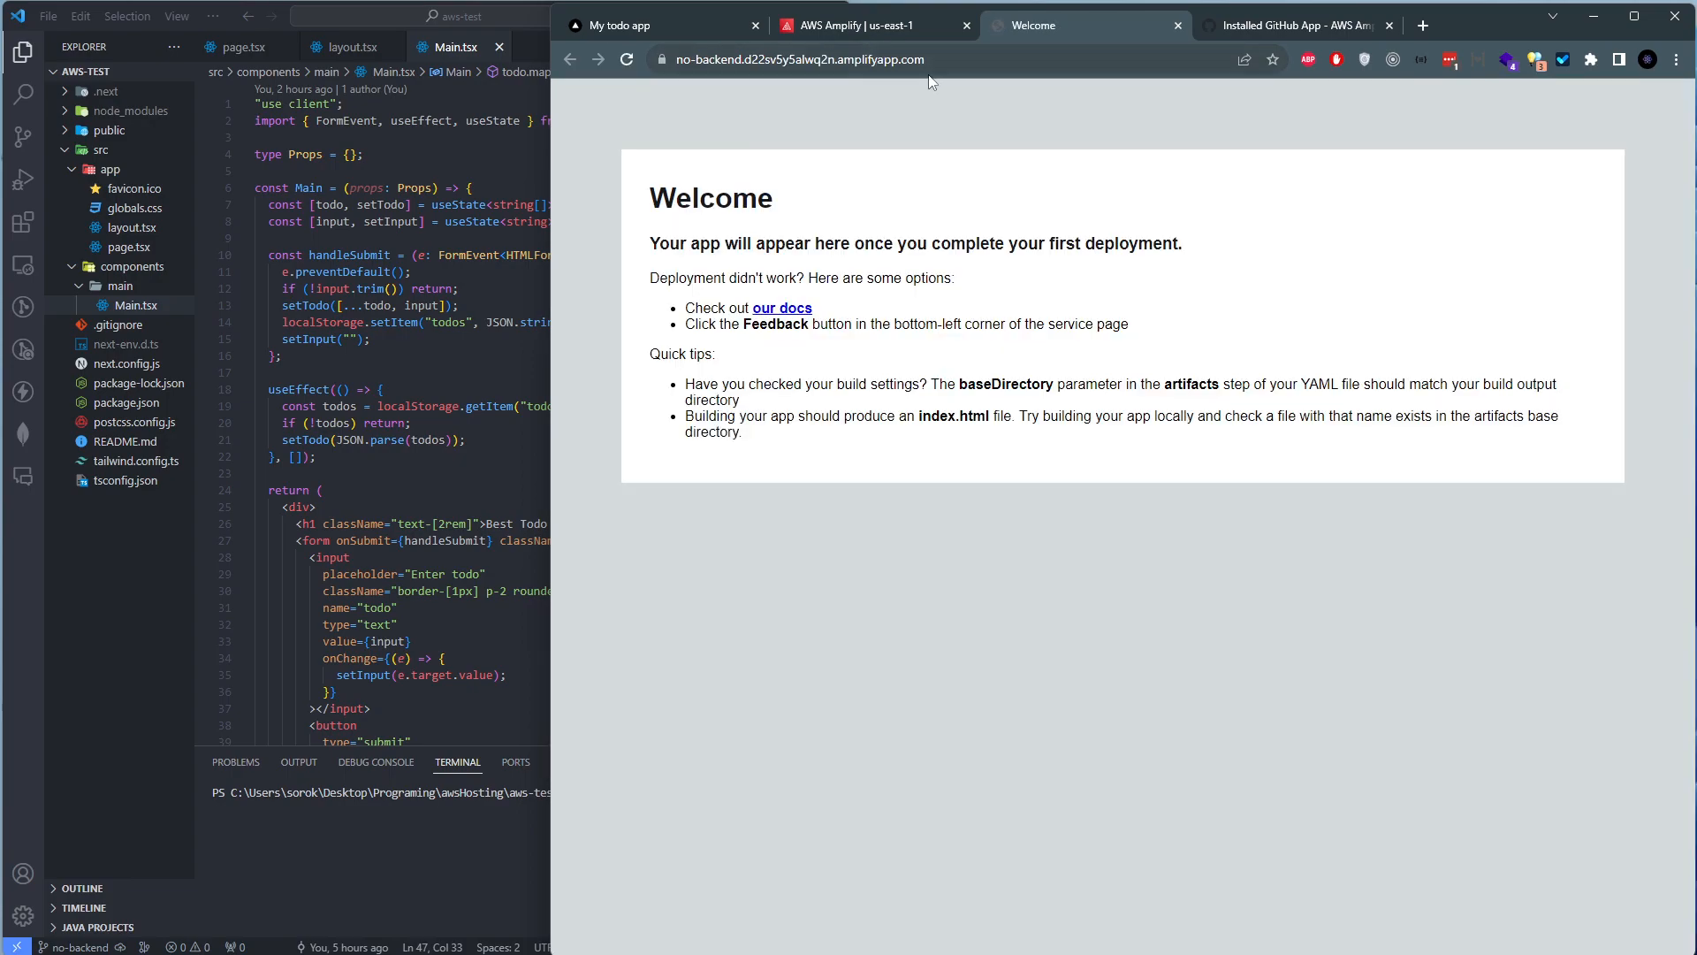
# Examine the hosted site's full web address and the text of its welcome page
pyautogui.click(928, 61)
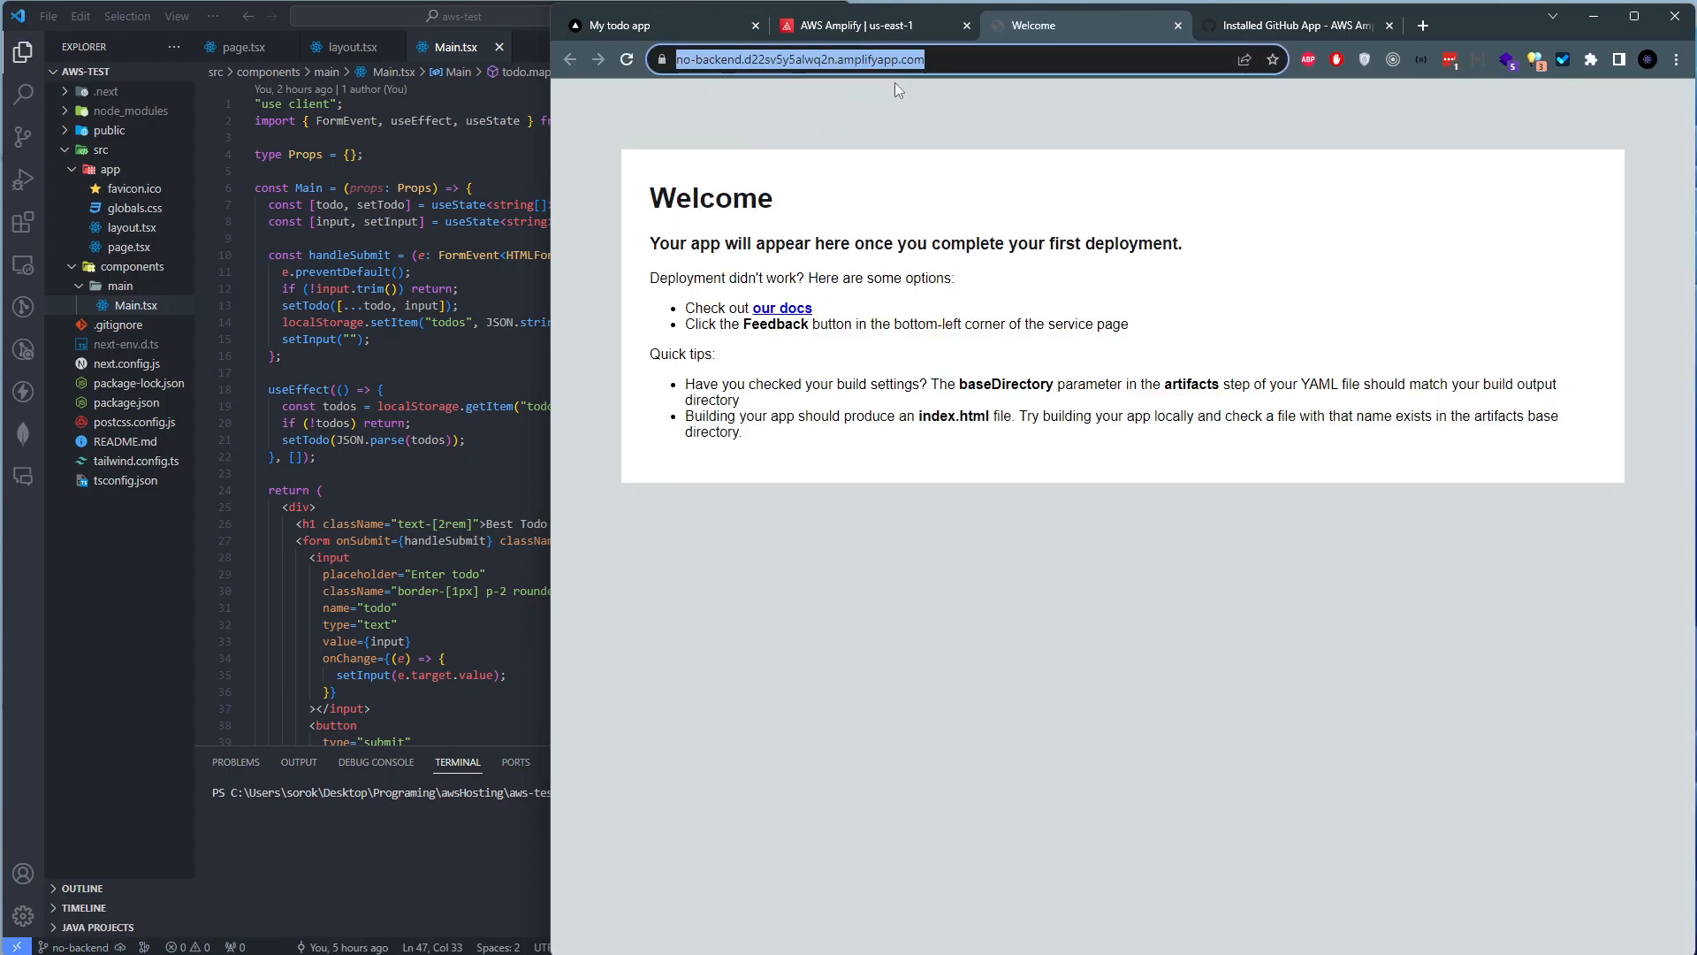
pyautogui.click(962, 60)
pyautogui.moveTo(972, 61); pyautogui.dragTo(704, 60)
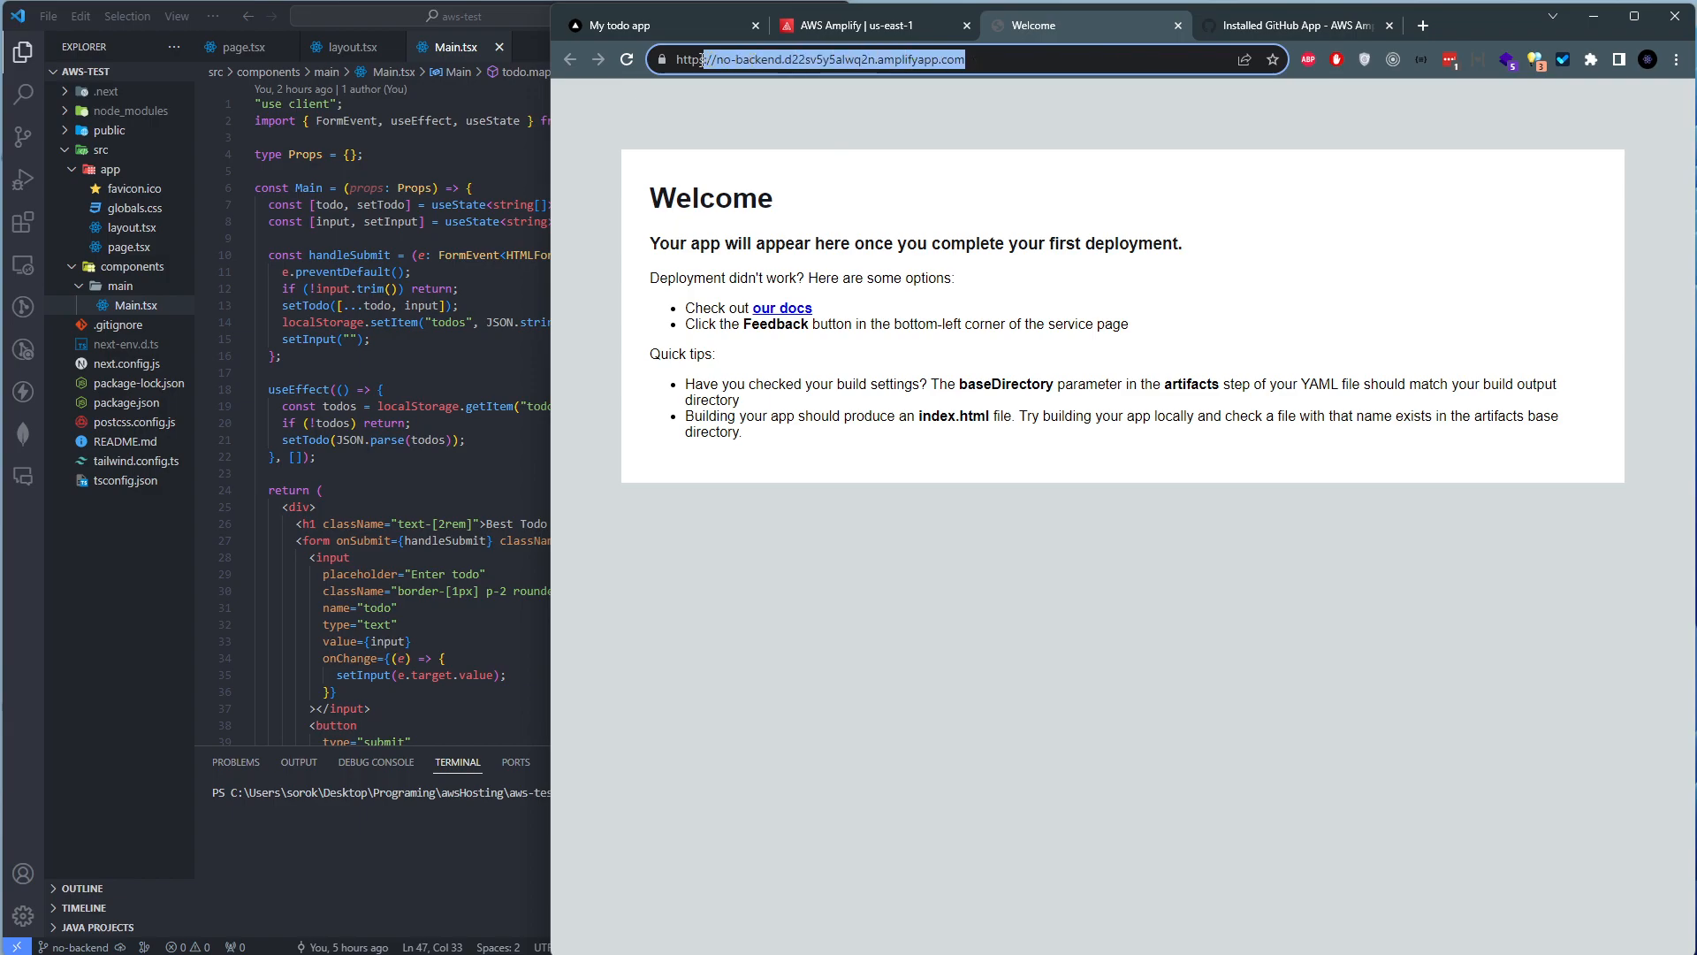
pyautogui.moveTo(774, 196); pyautogui.dragTo(1214, 413)
pyautogui.click(1134, 303)
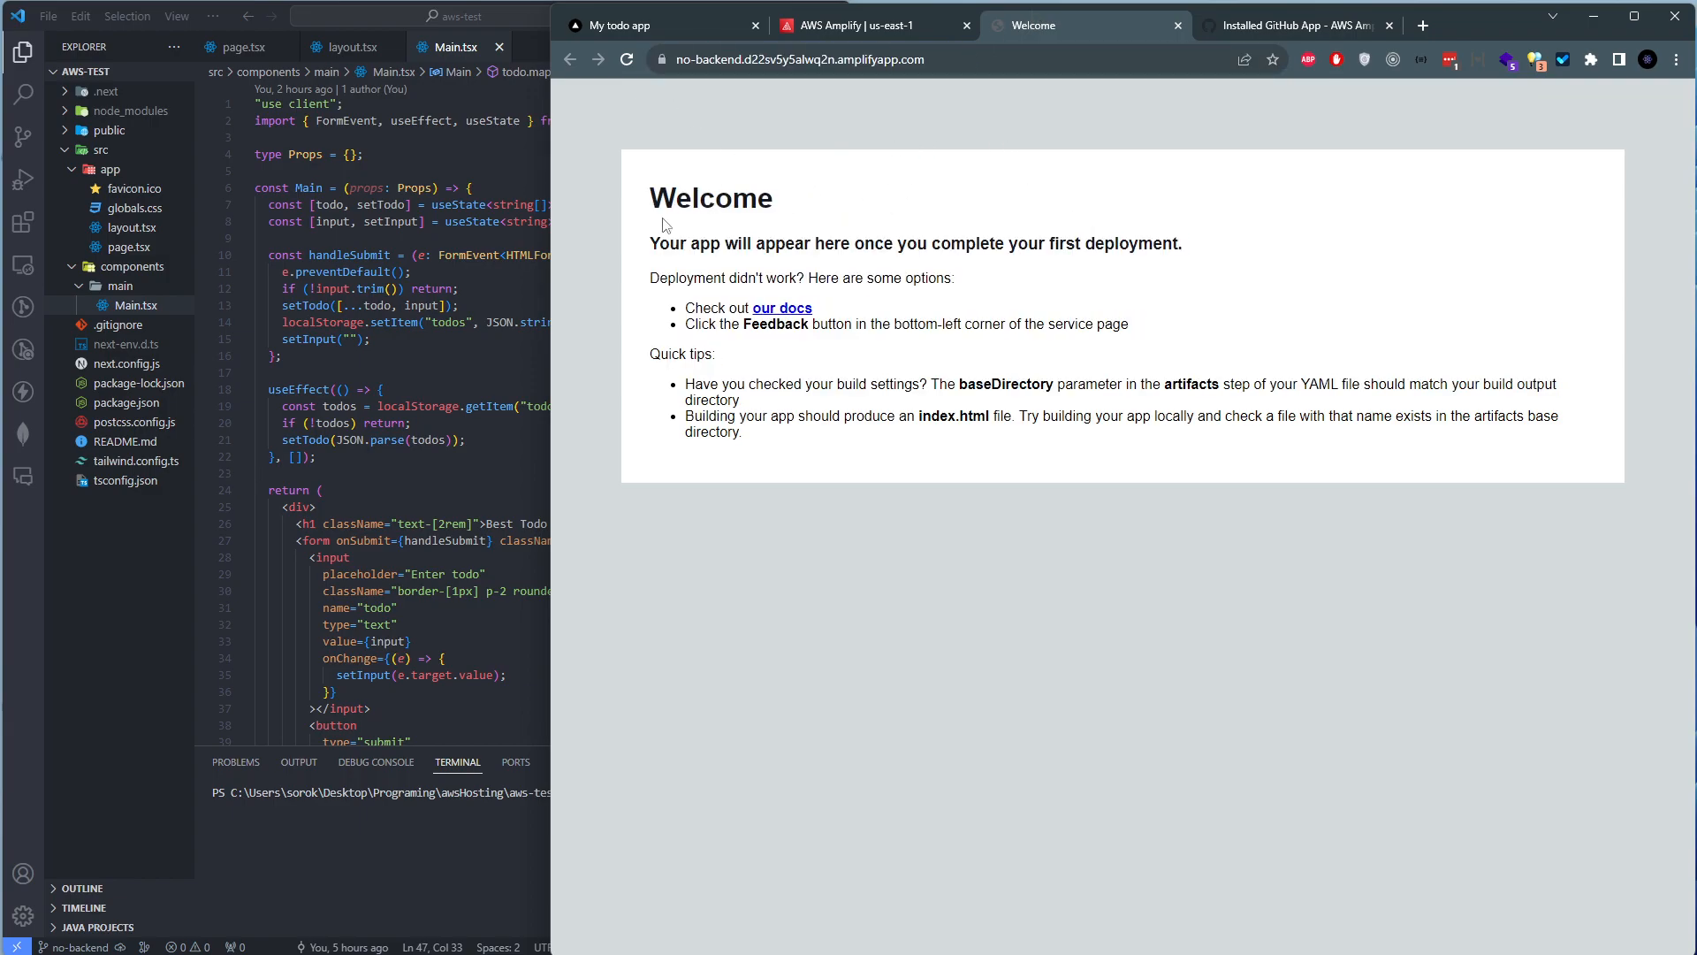
# Return to the awshosting app overview in AWS Amplify, close the hosted welcome page, and check the deployment progress
pyautogui.click(840, 36)
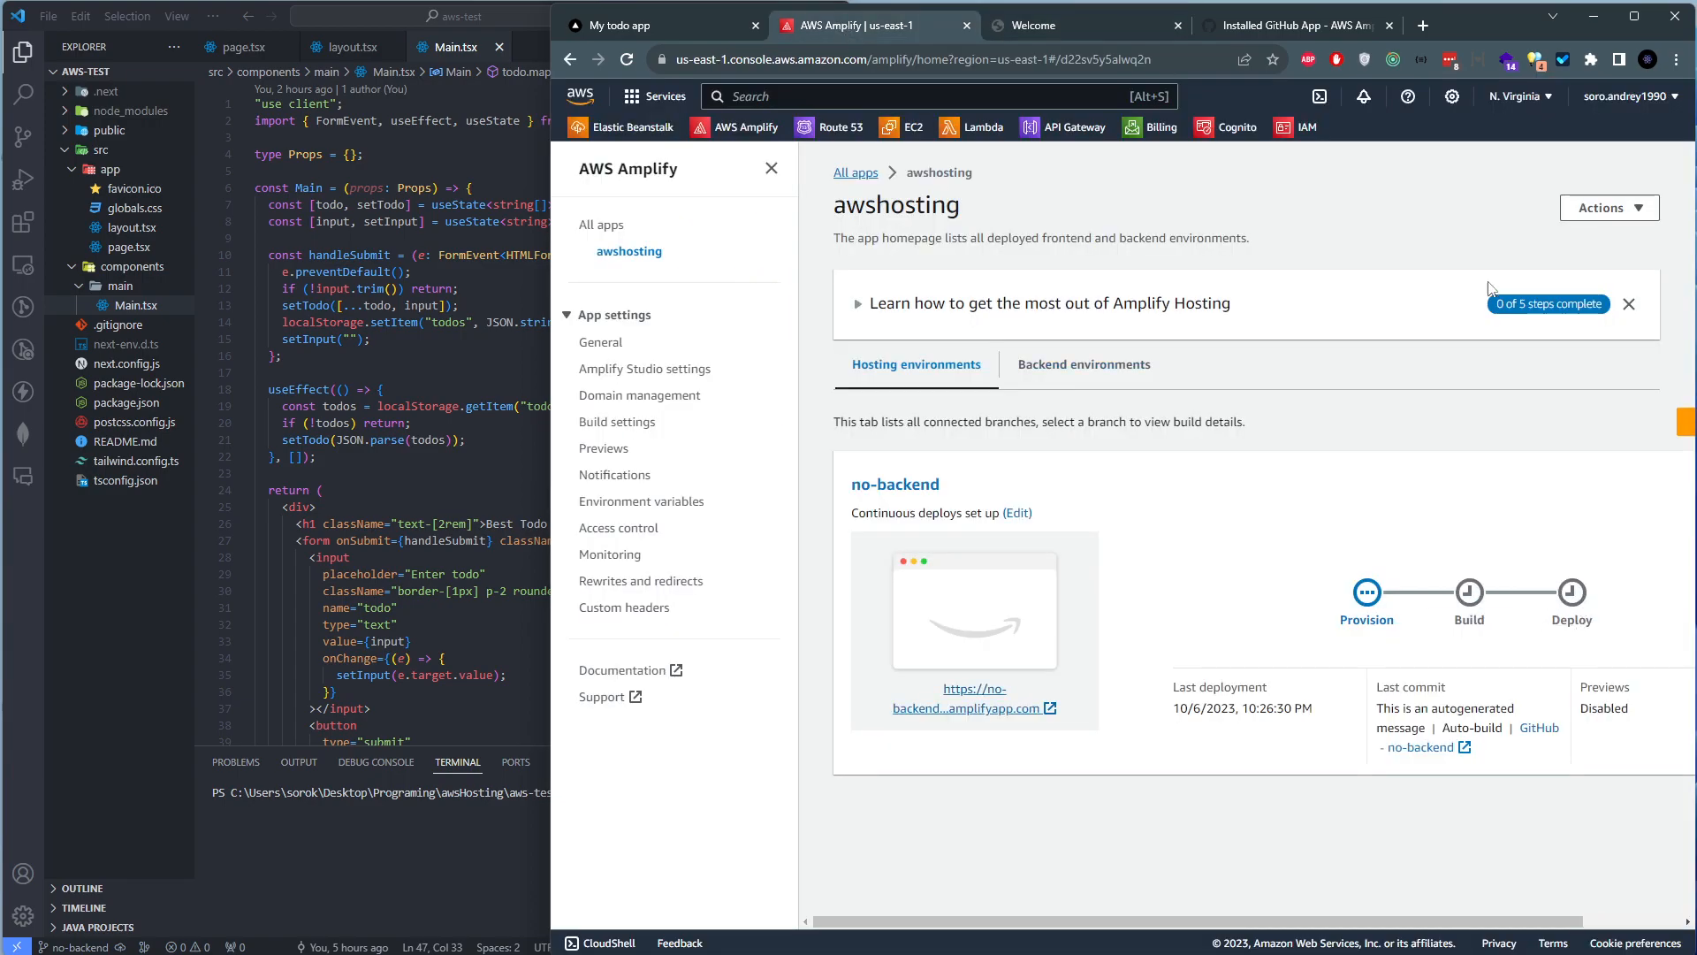
pyautogui.middleClick(1110, 19)
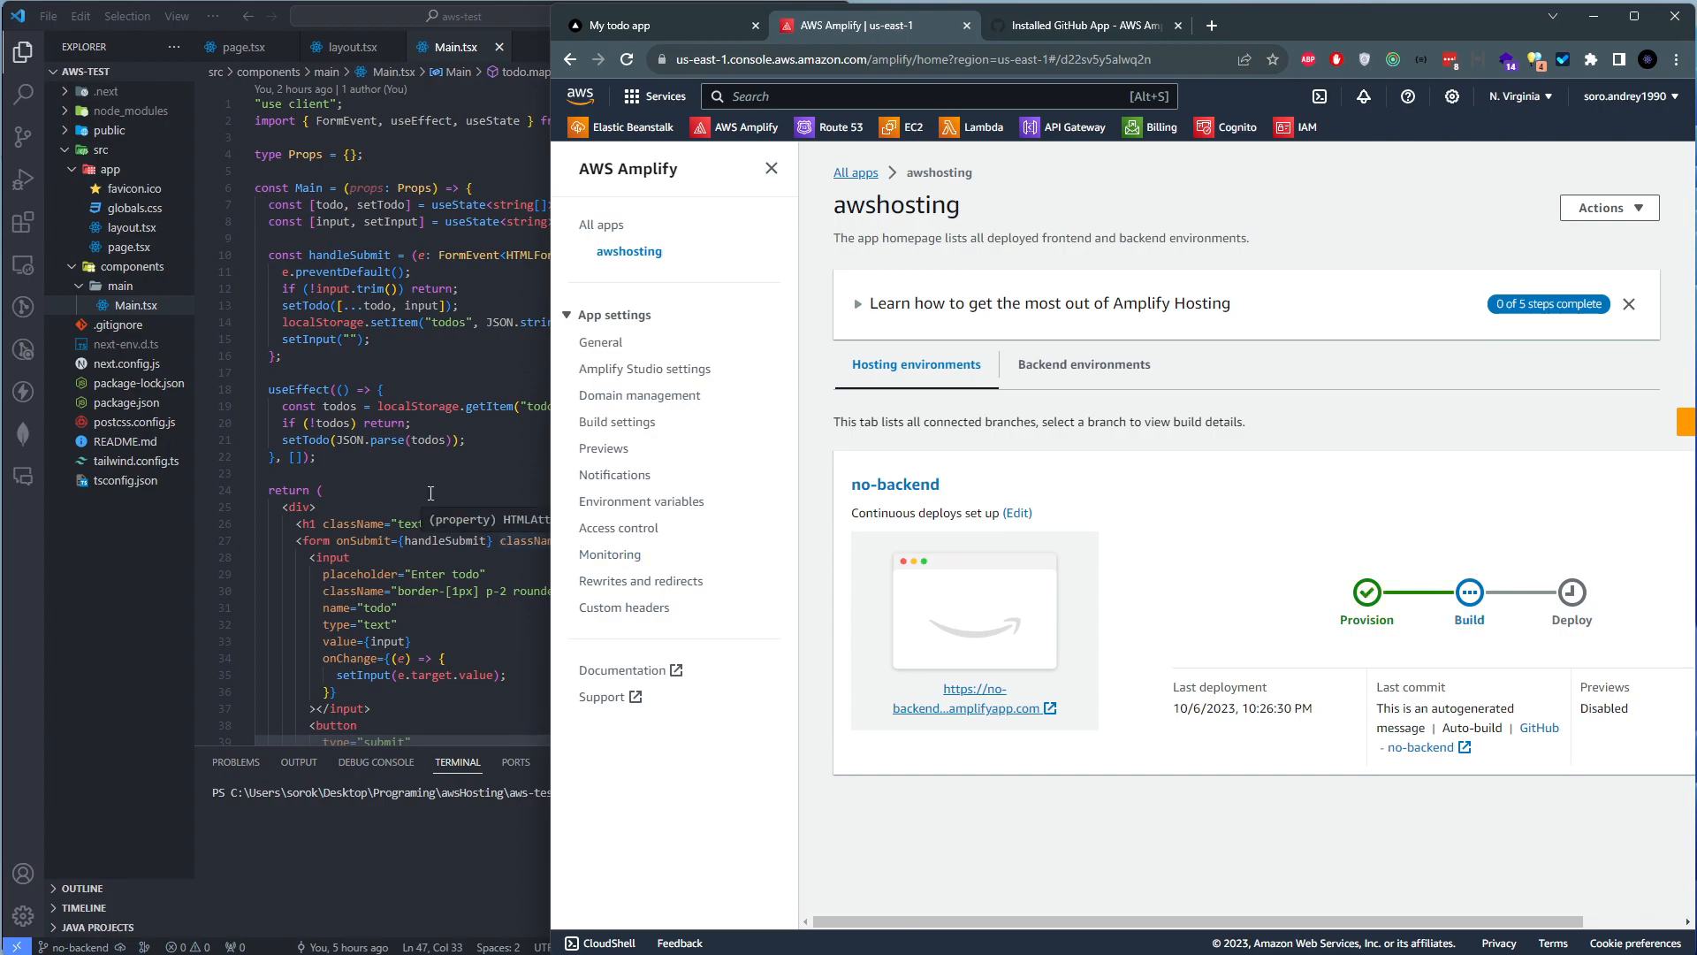
pyautogui.click(423, 457)
pyautogui.click(892, 437)
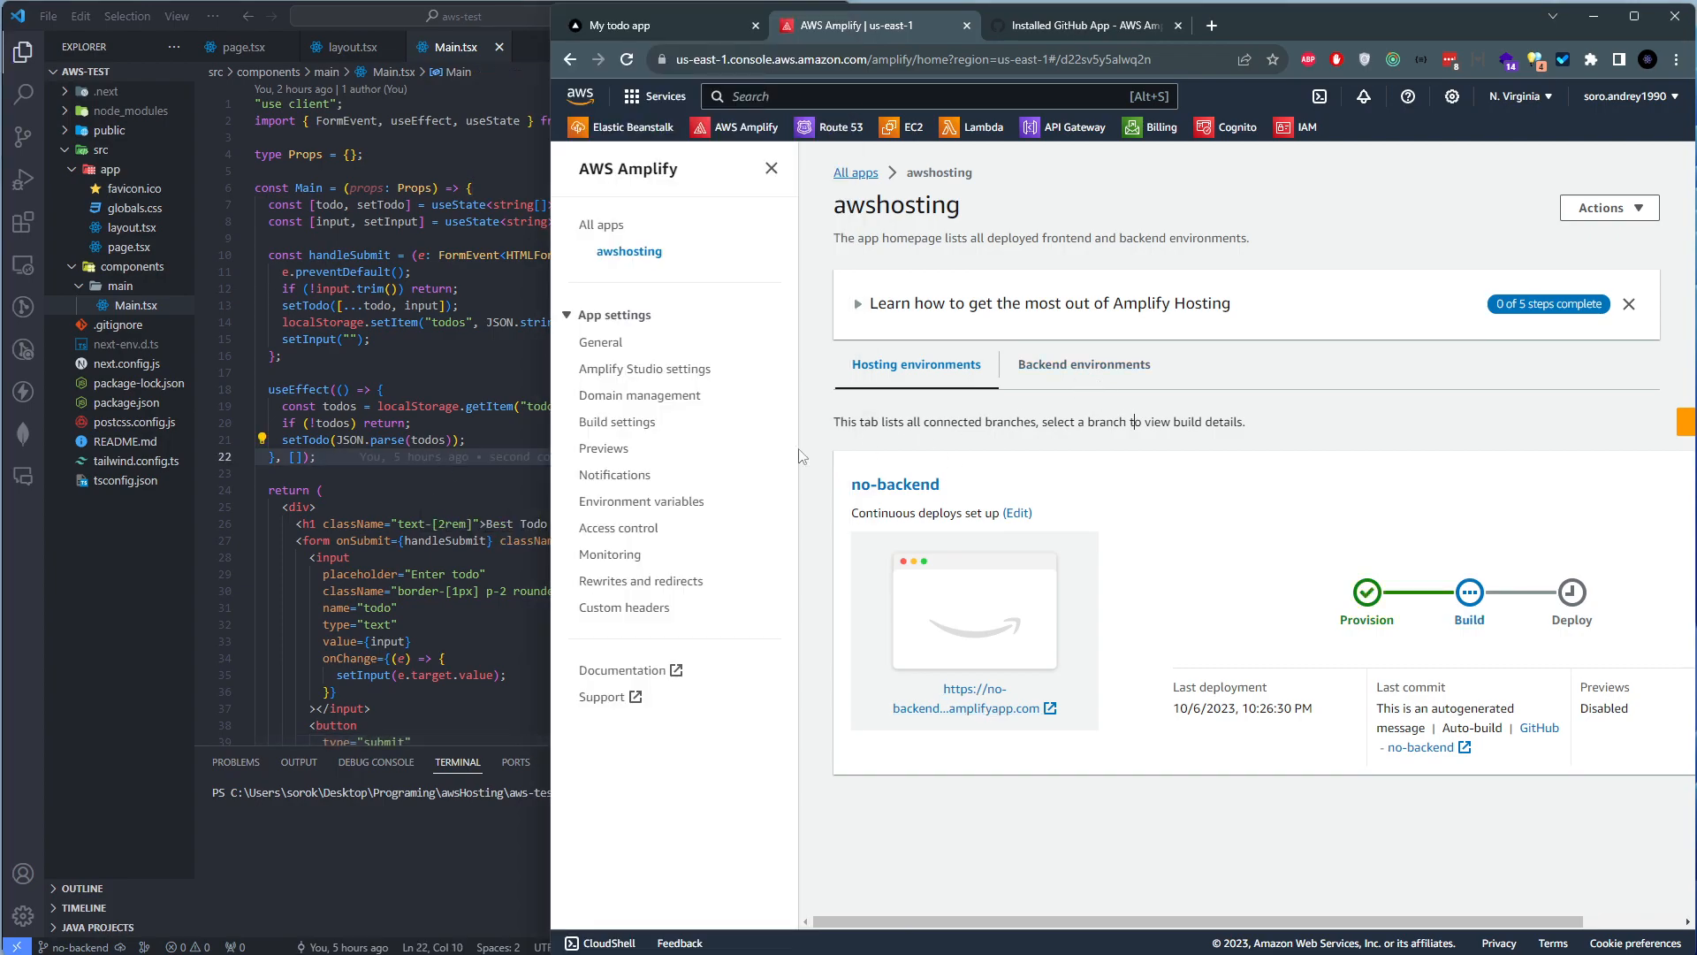
pyautogui.click(643, 510)
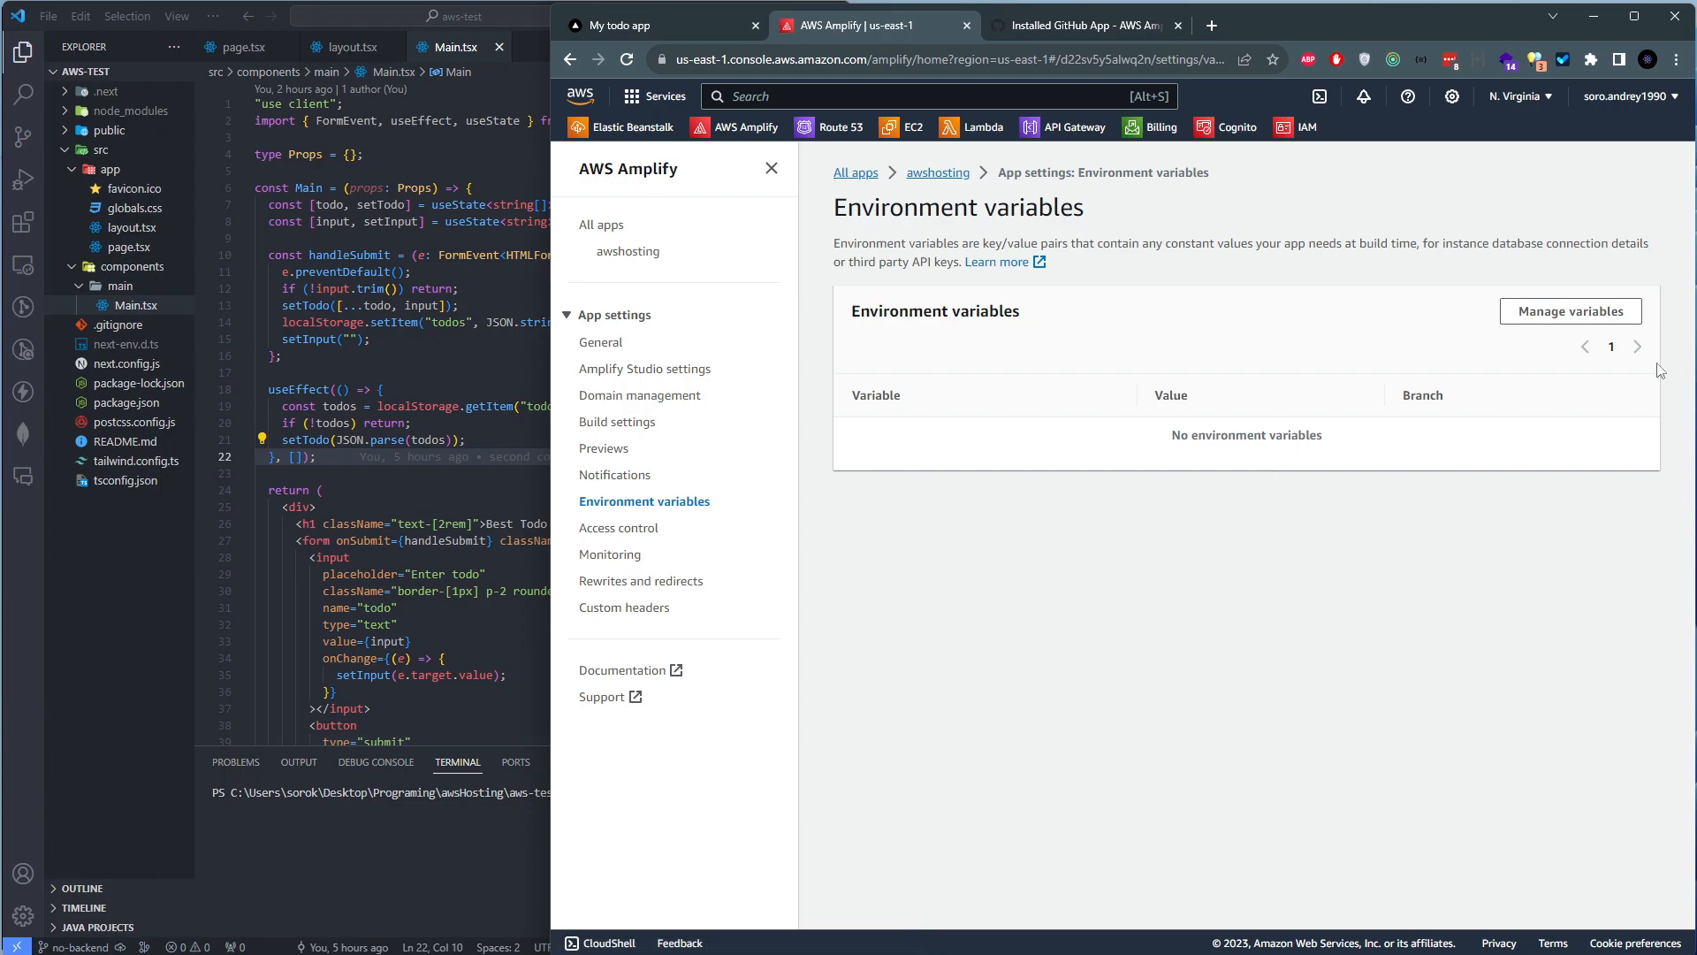
pyautogui.click(1570, 312)
pyautogui.click(907, 389)
pyautogui.write('test_url')
pyautogui.press('Tab')
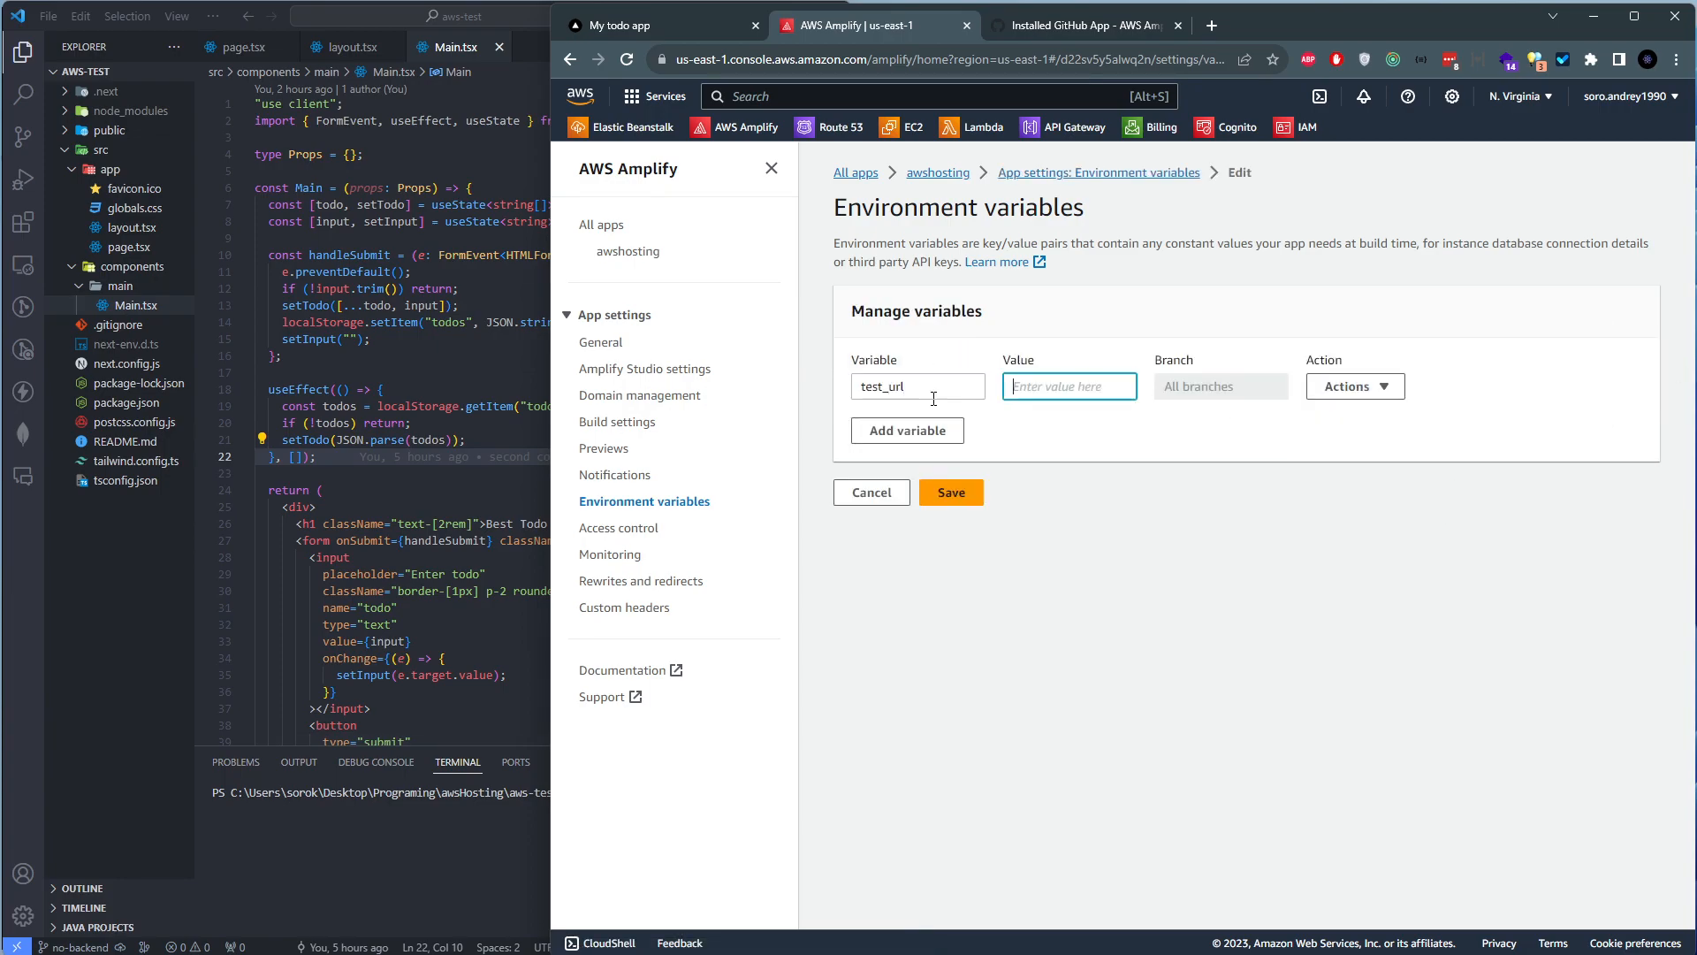
pyautogui.write('https://qweqwe')
# Add extra blank variable rows below test_url and remove them again
pyautogui.click(919, 430)
pyautogui.click(920, 475)
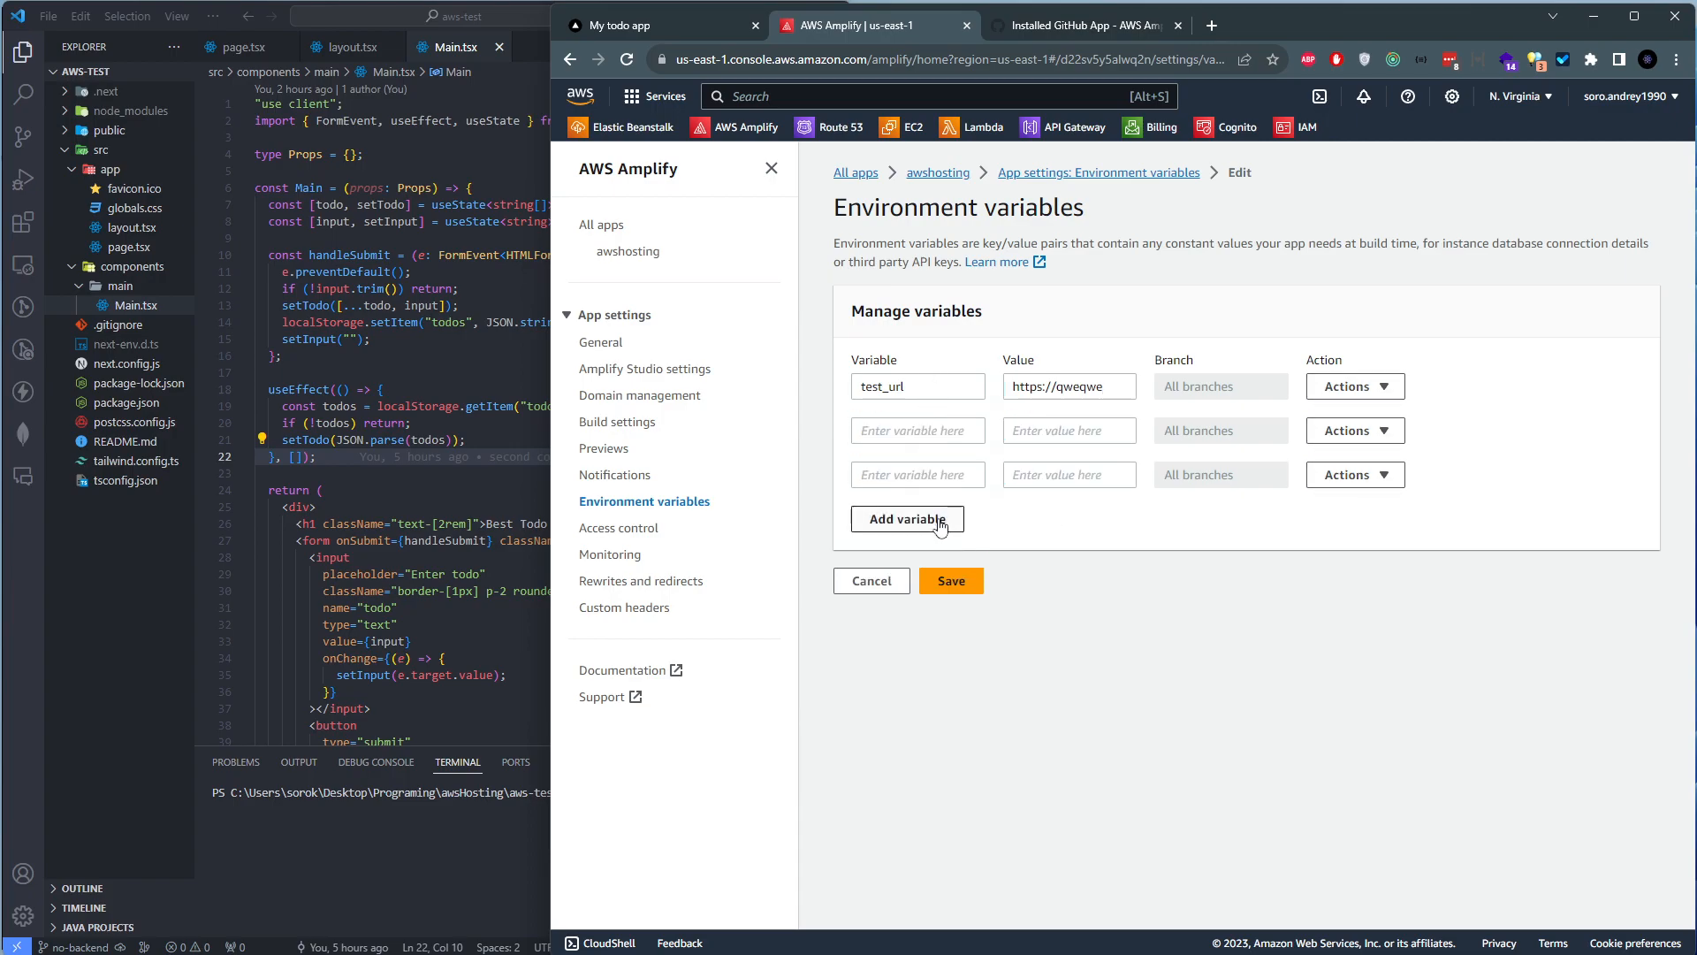
pyautogui.click(919, 519)
pyautogui.click(1354, 430)
pyautogui.click(1353, 467)
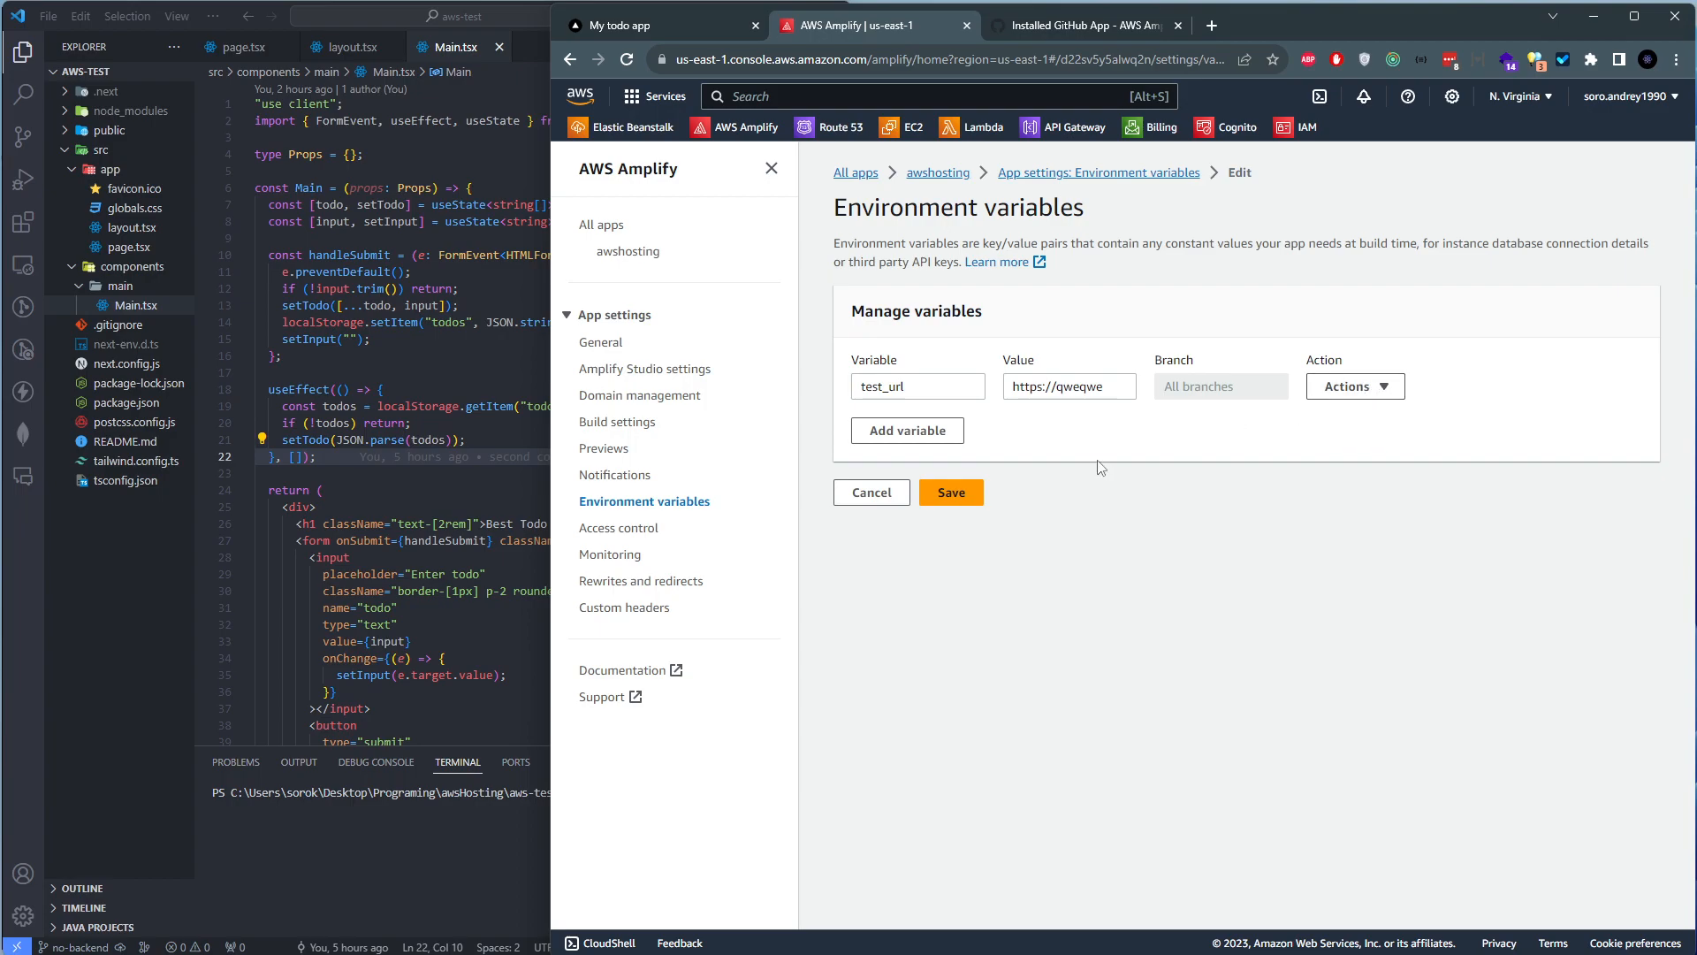
# Save the environment variables and check the name and value of the test_url entry
pyautogui.click(950, 492)
pyautogui.doubleClick(888, 483)
pyautogui.click(1165, 482)
# Try to remove the test_url variable and save the environment variables
pyautogui.click(1571, 353)
pyautogui.click(1352, 429)
pyautogui.click(1348, 453)
pyautogui.click(968, 539)
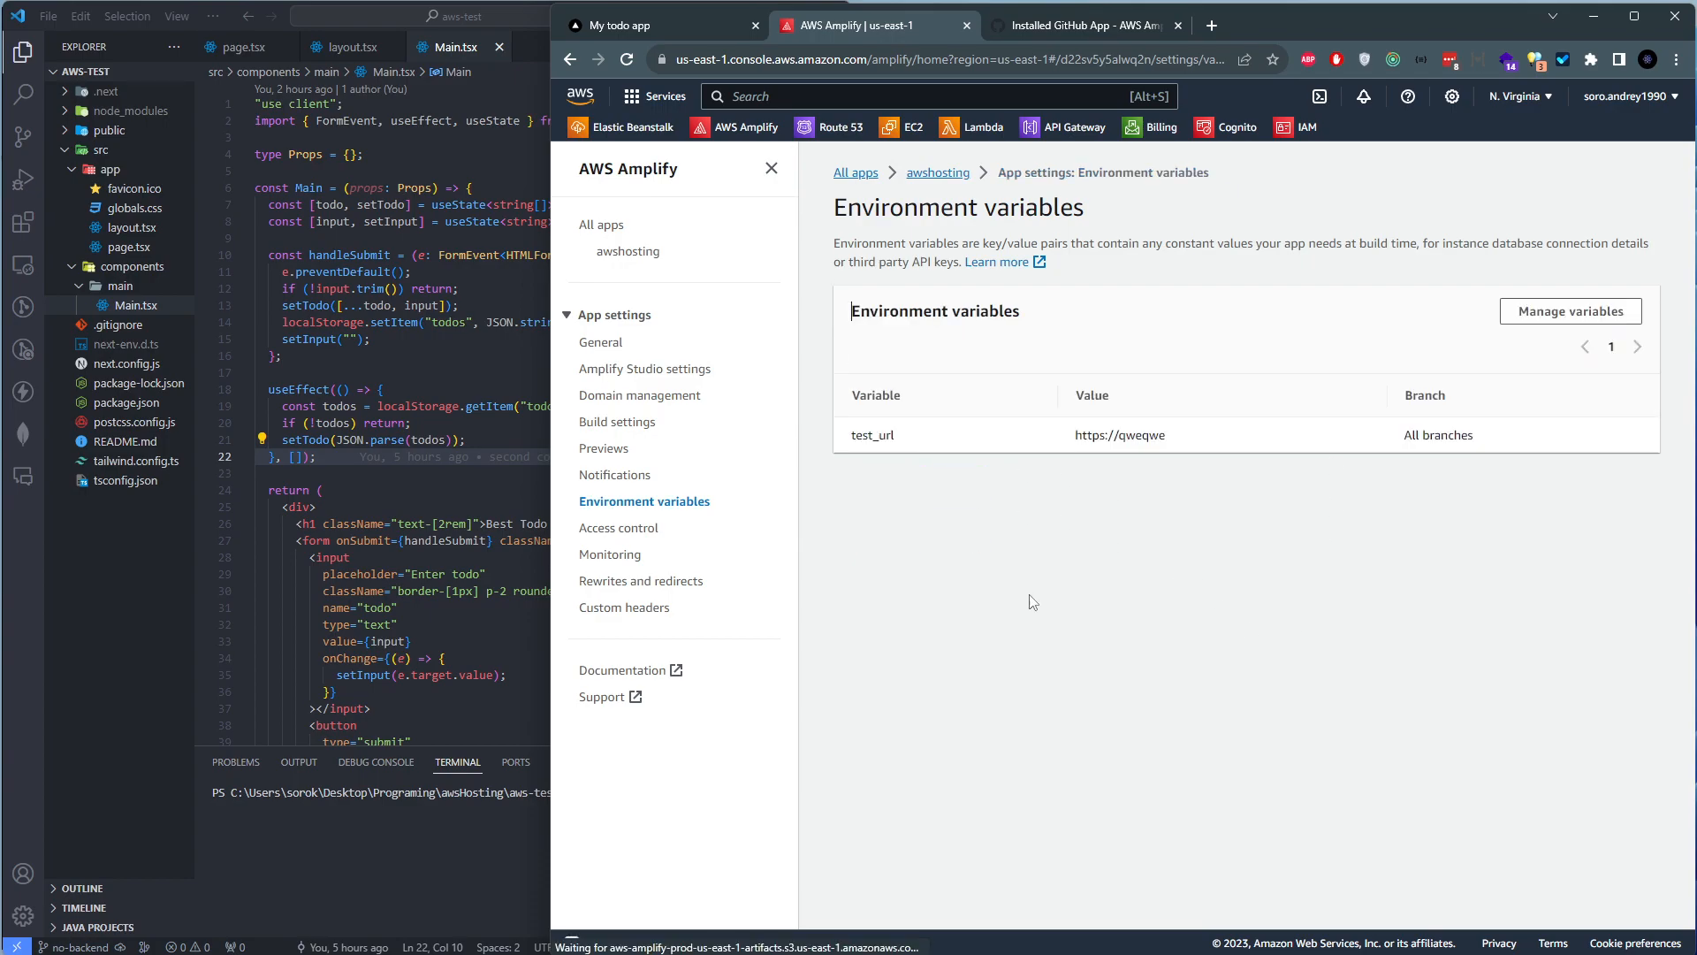
# Examine the awshosting app's Rewrites and redirects settings, including the rule's source address, target address and type
pyautogui.click(671, 583)
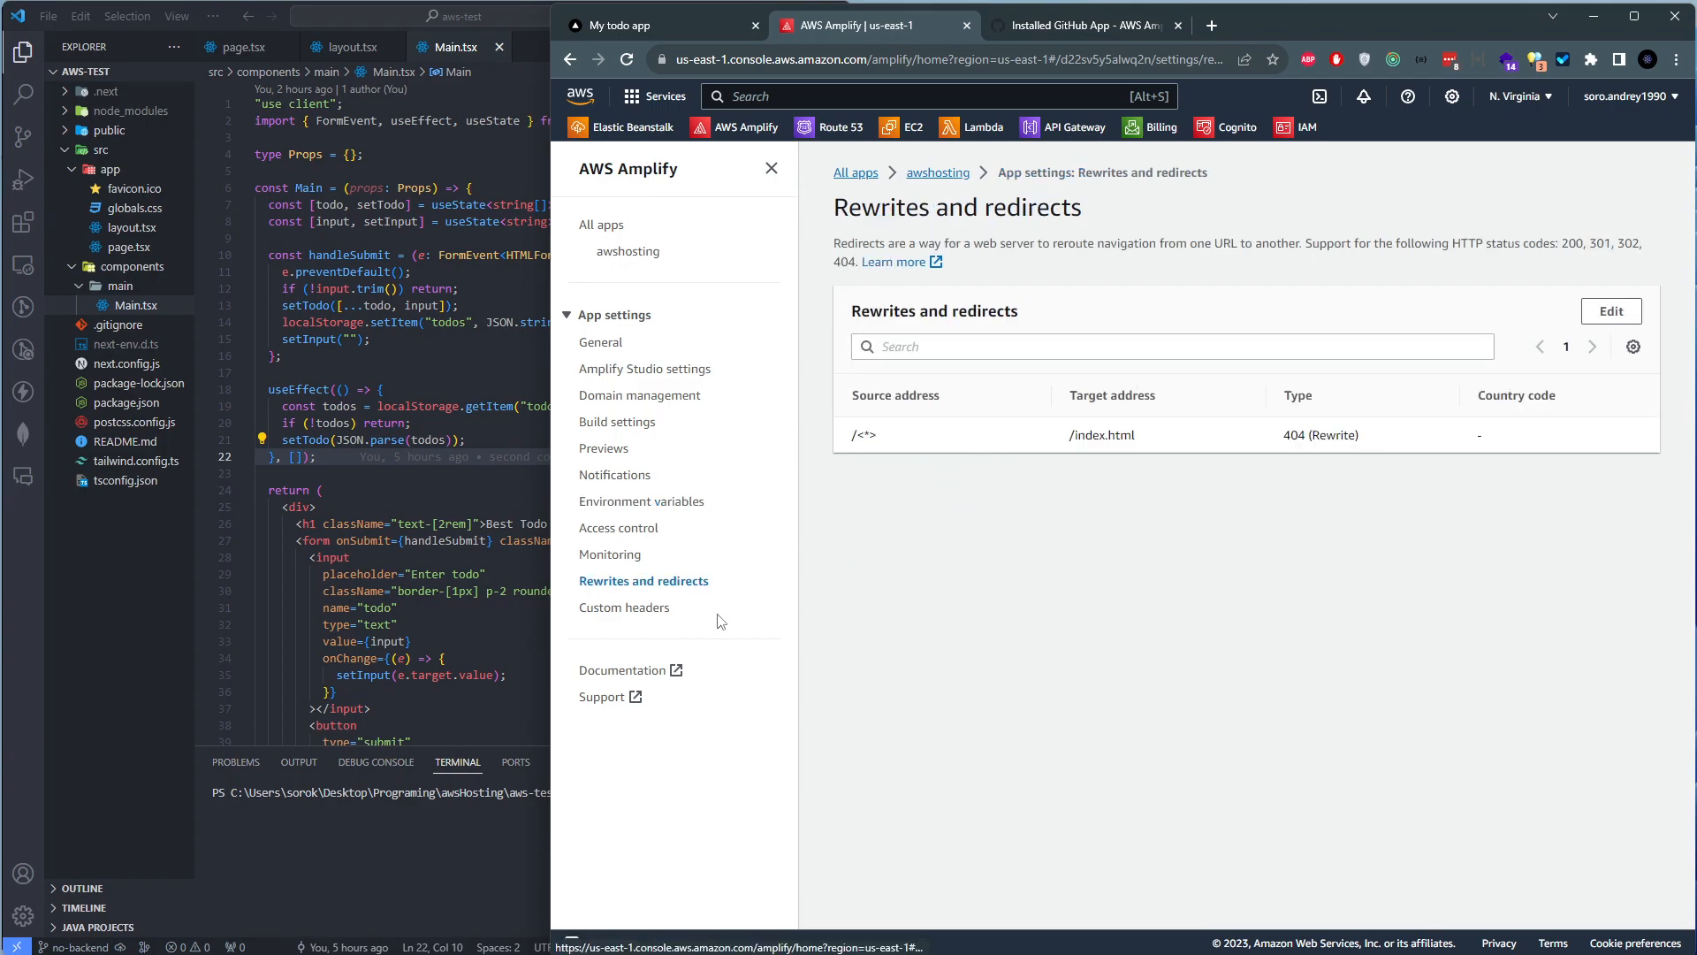
pyautogui.moveTo(850, 433); pyautogui.dragTo(1409, 430)
pyautogui.moveTo(1557, 447); pyautogui.dragTo(844, 419)
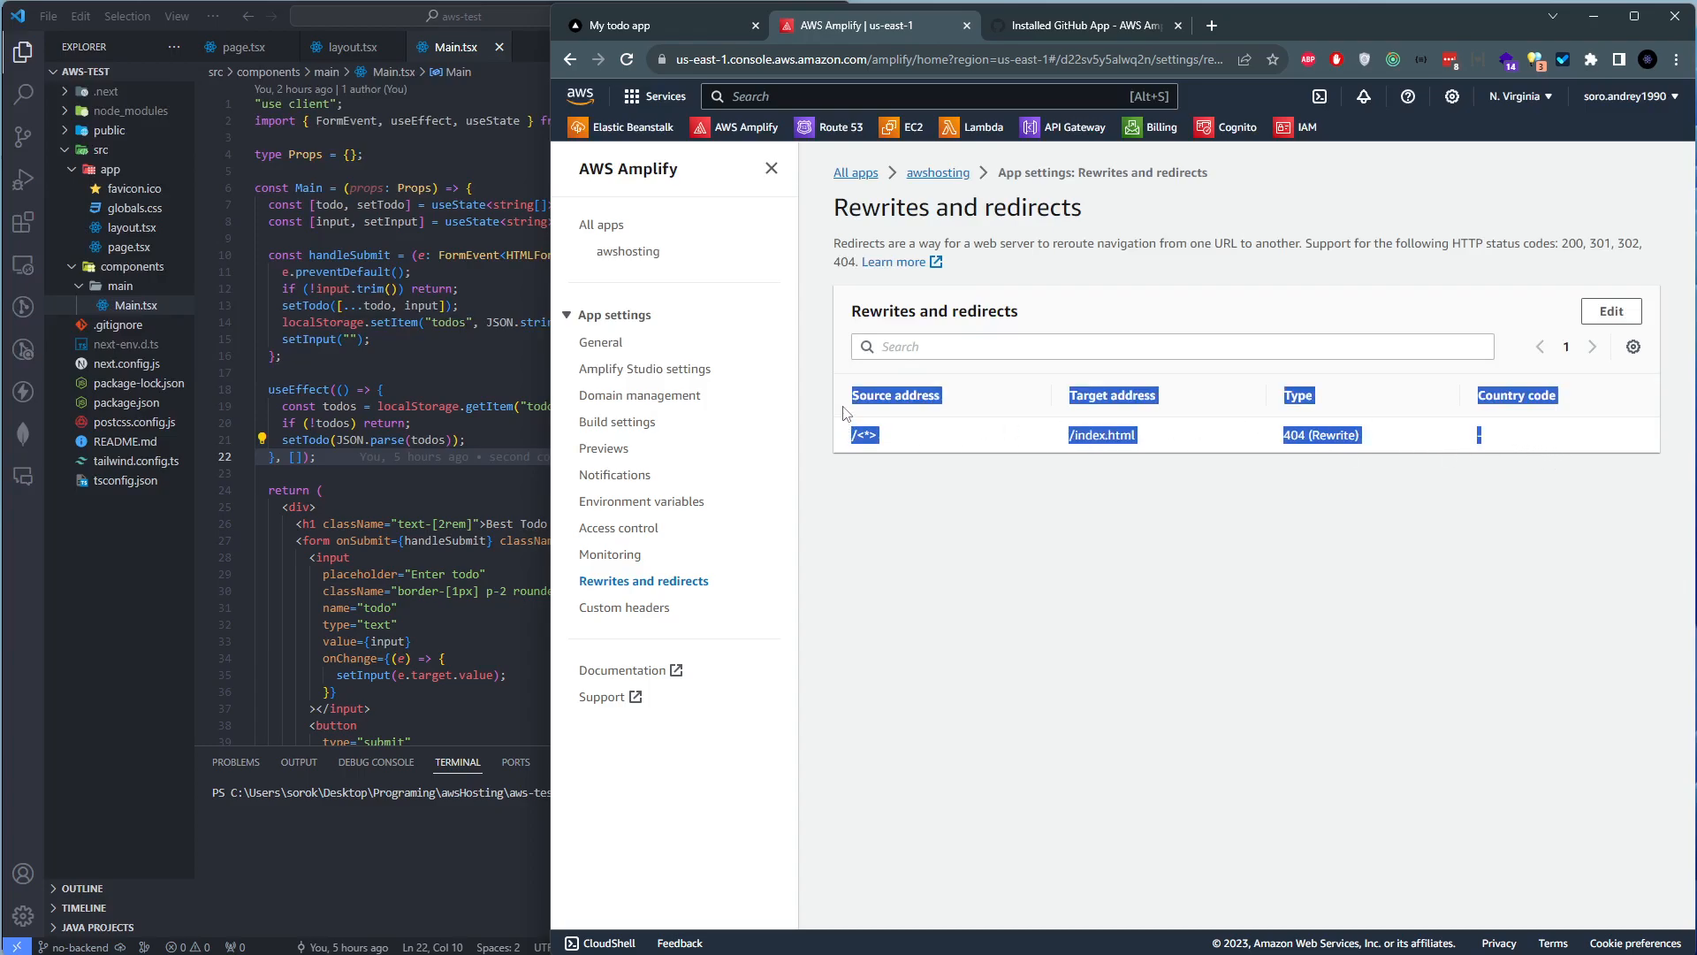
pyautogui.moveTo(851, 207); pyautogui.dragTo(1121, 439)
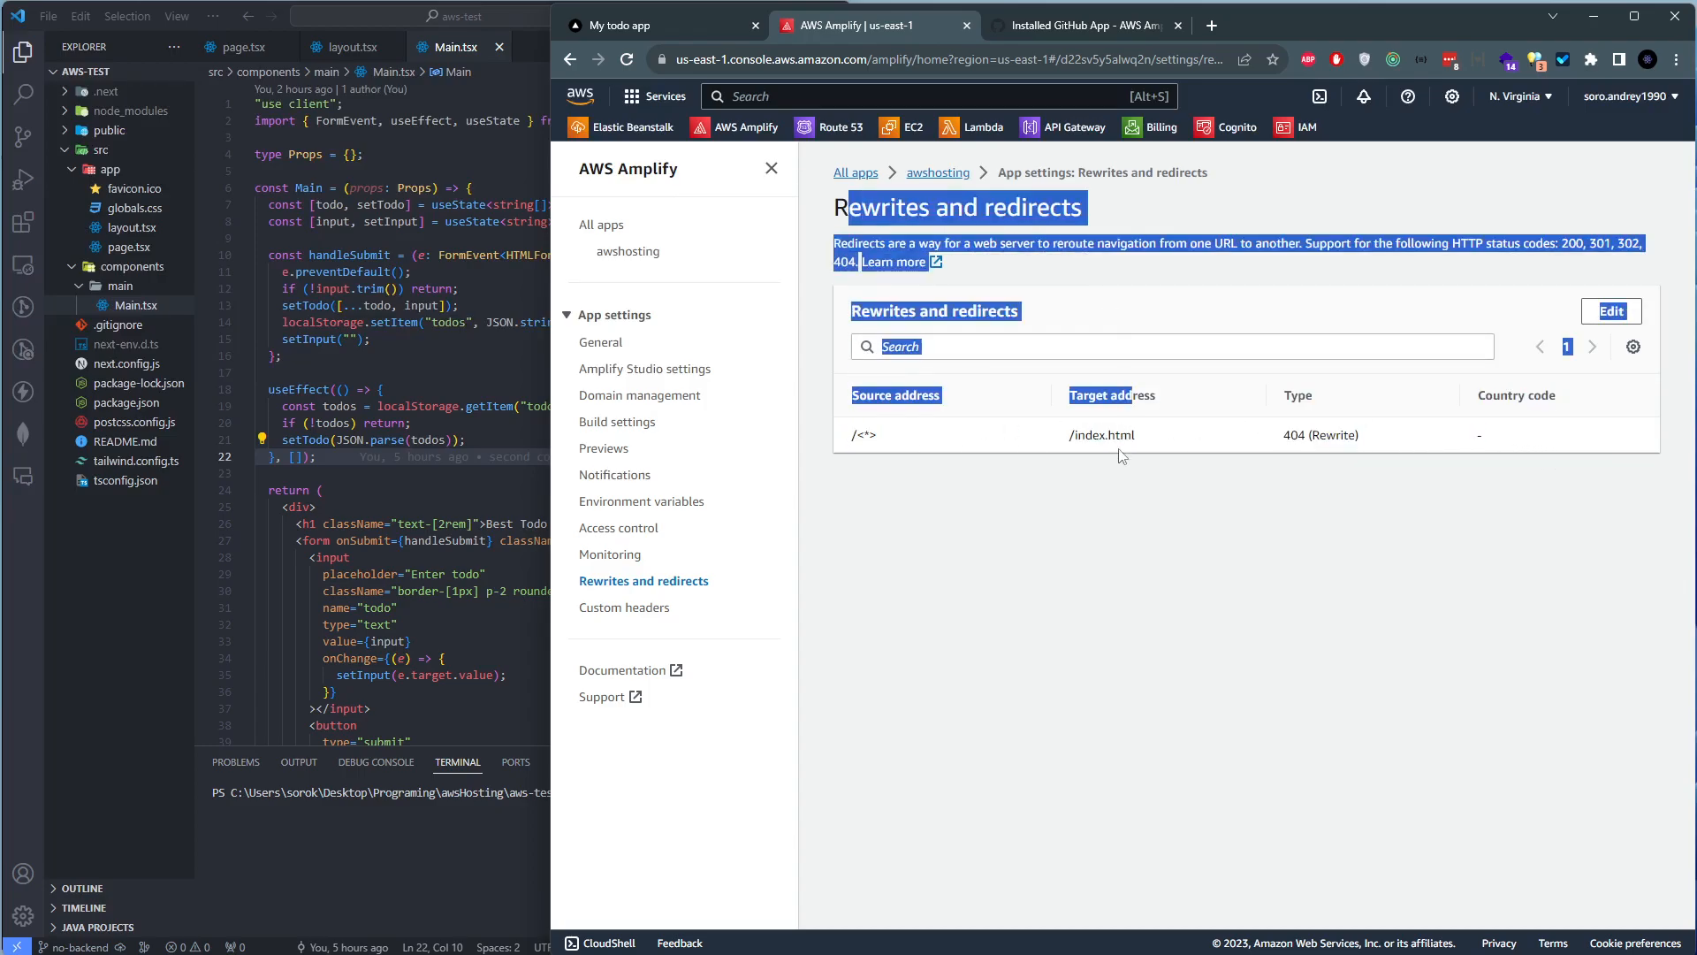
pyautogui.click(1120, 446)
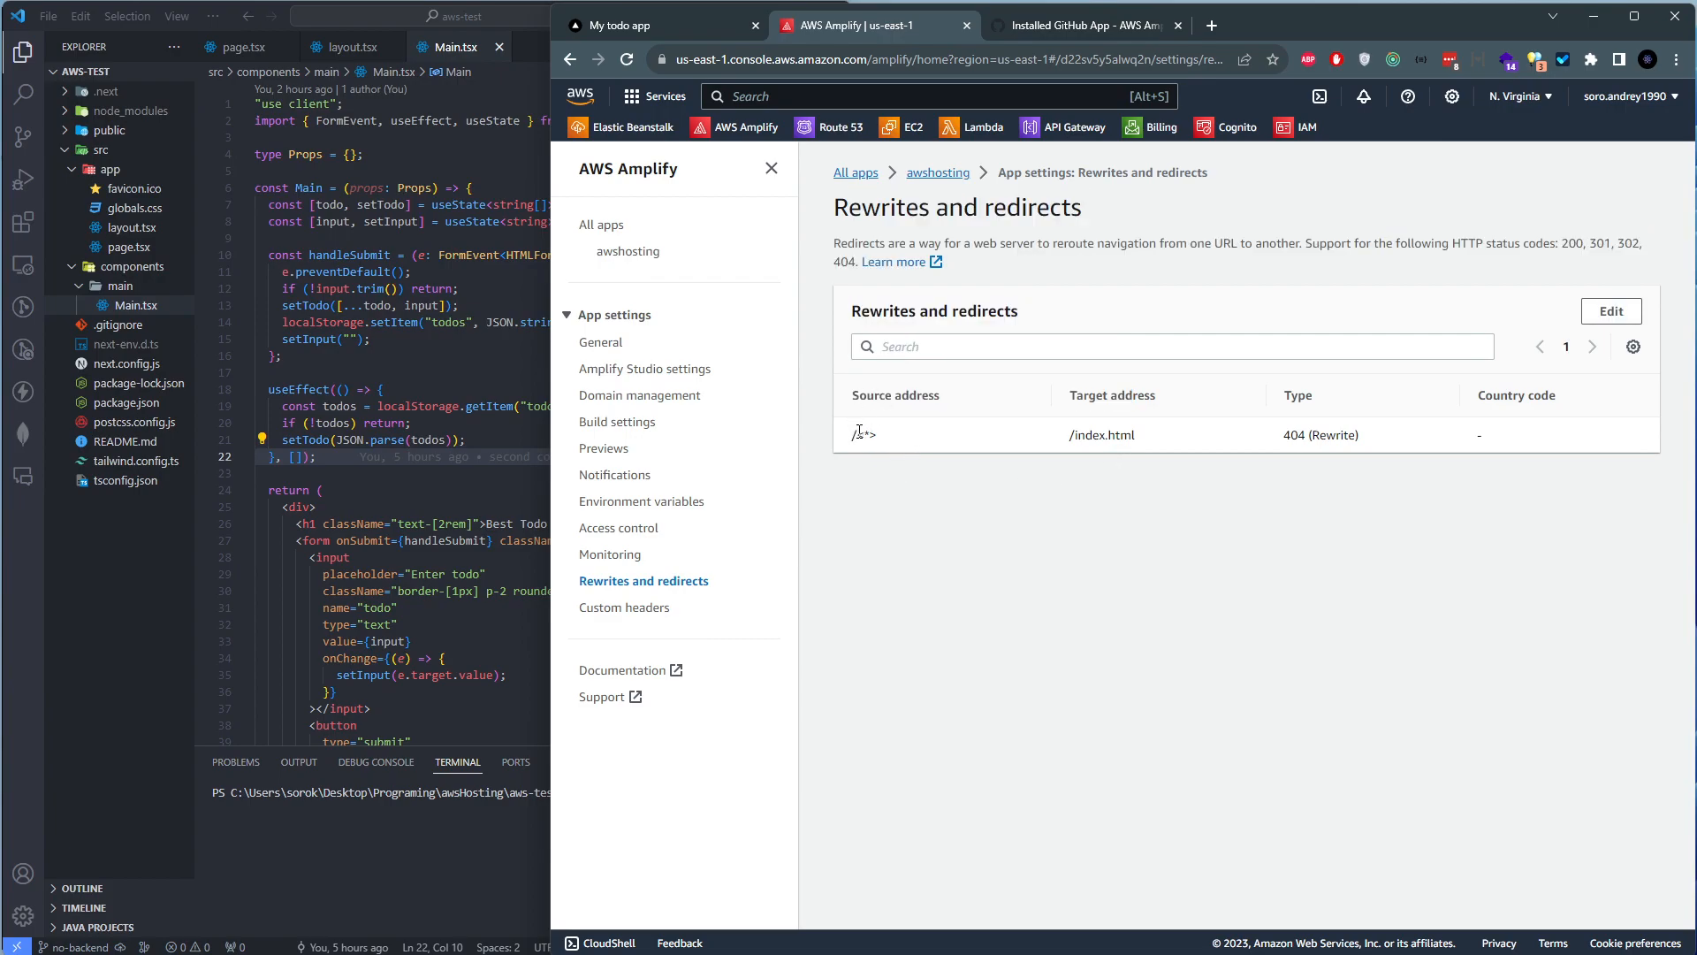
pyautogui.moveTo(880, 226); pyautogui.dragTo(1050, 230)
pyautogui.click(1051, 232)
# Examine the awshosting app's Domain management settings and the description of custom domains
pyautogui.click(644, 398)
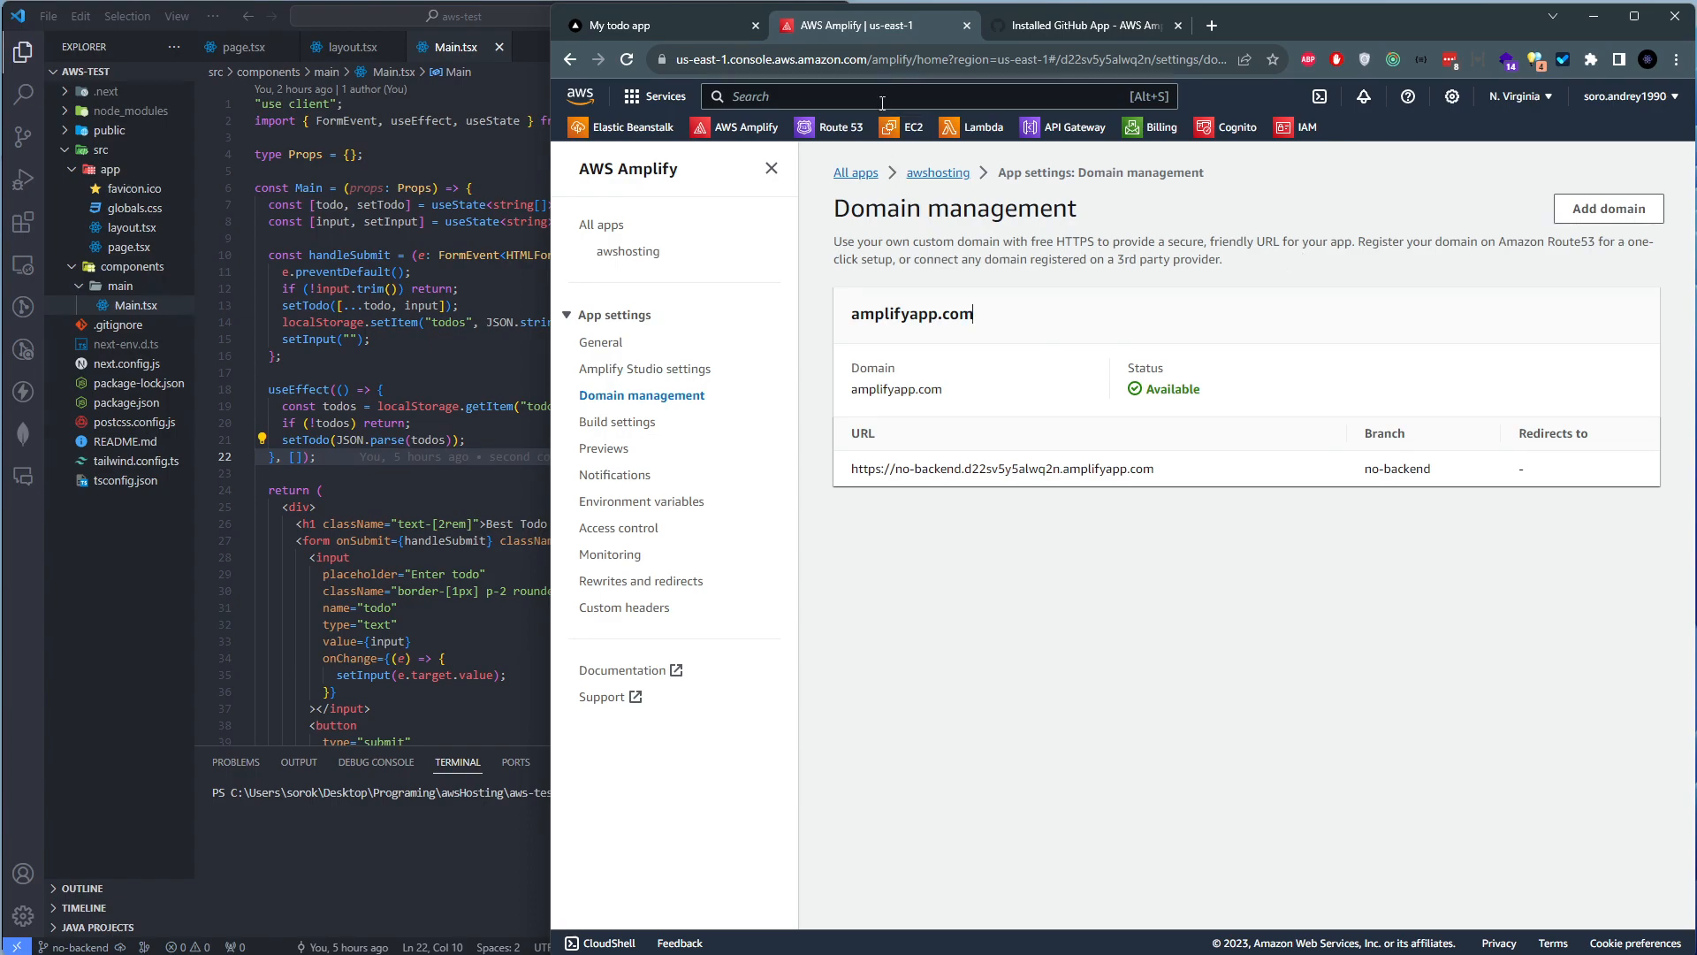
pyautogui.moveTo(820, 212); pyautogui.dragTo(1150, 246)
pyautogui.click(1182, 263)
# Visit the no-backend branch's hosted site from the awshosting overview, view its connection information, and close the page
pyautogui.click(627, 251)
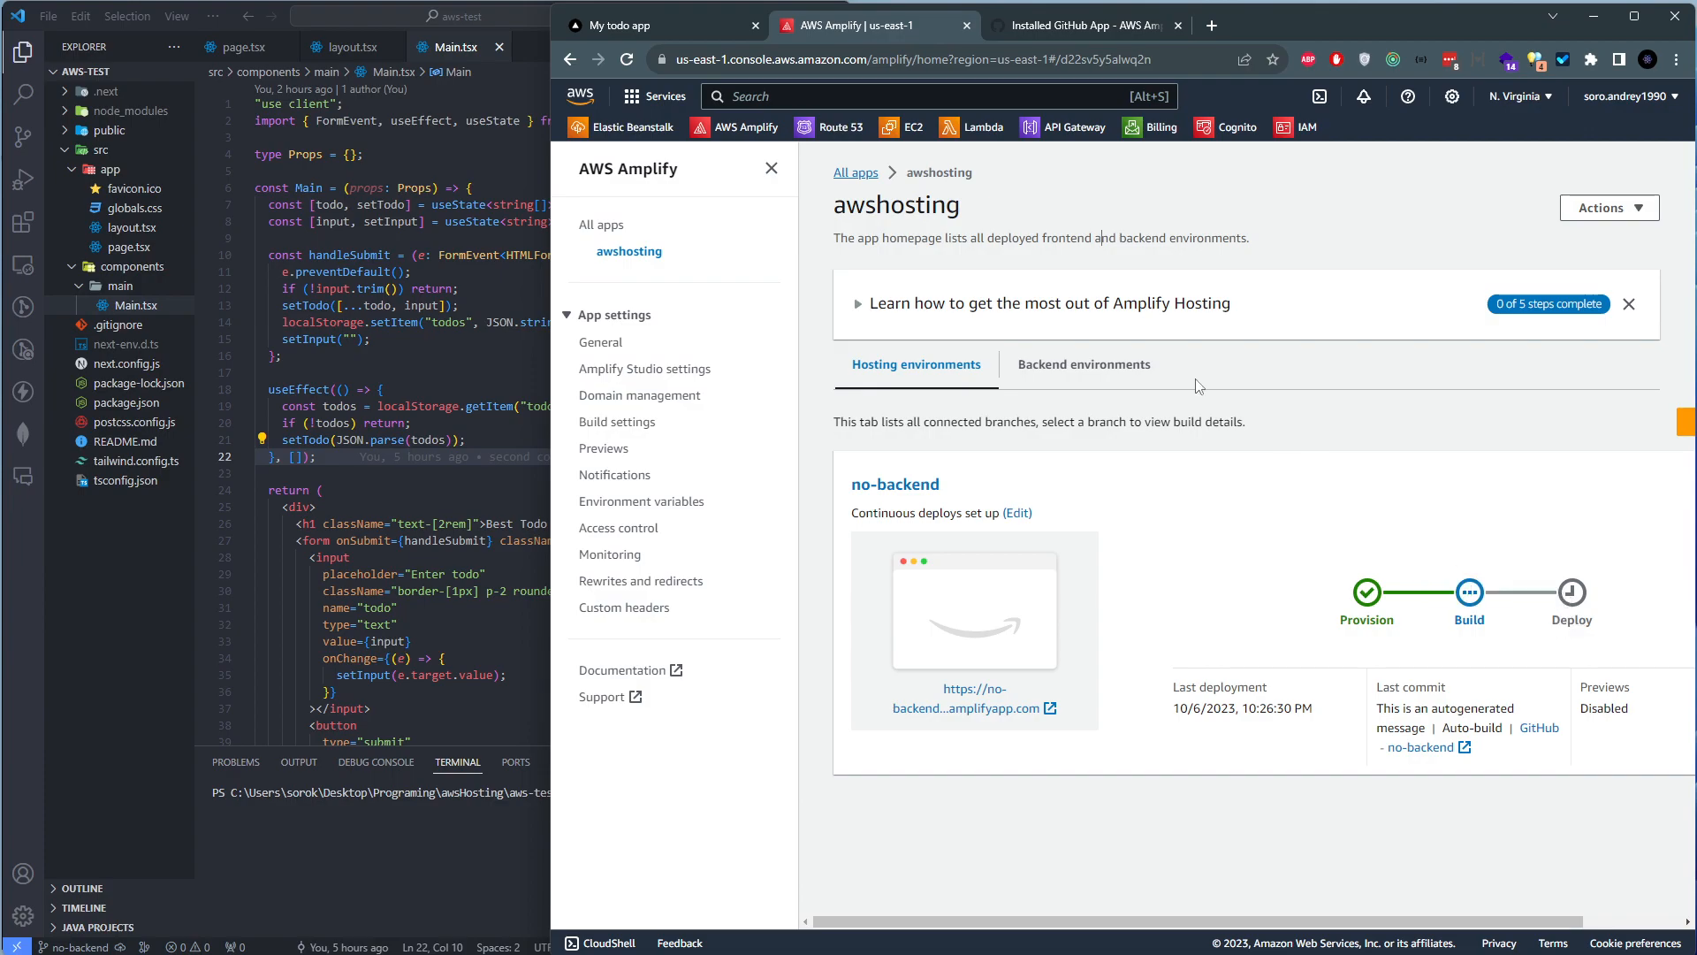
pyautogui.click(991, 696)
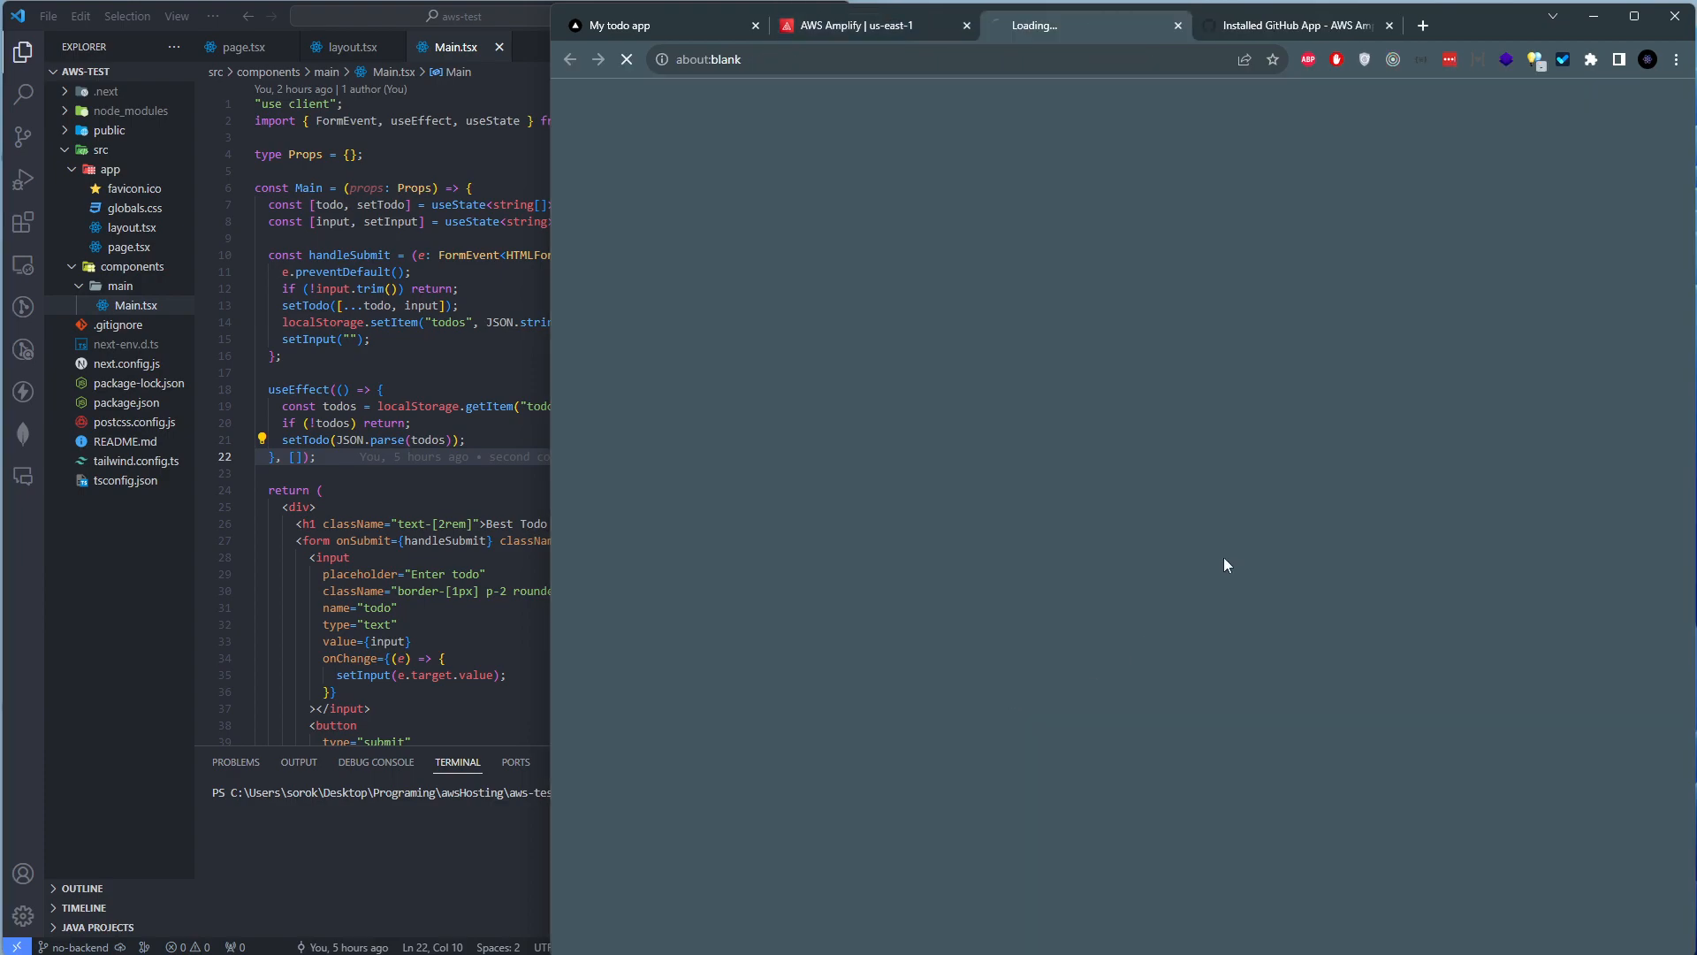
pyautogui.click(664, 59)
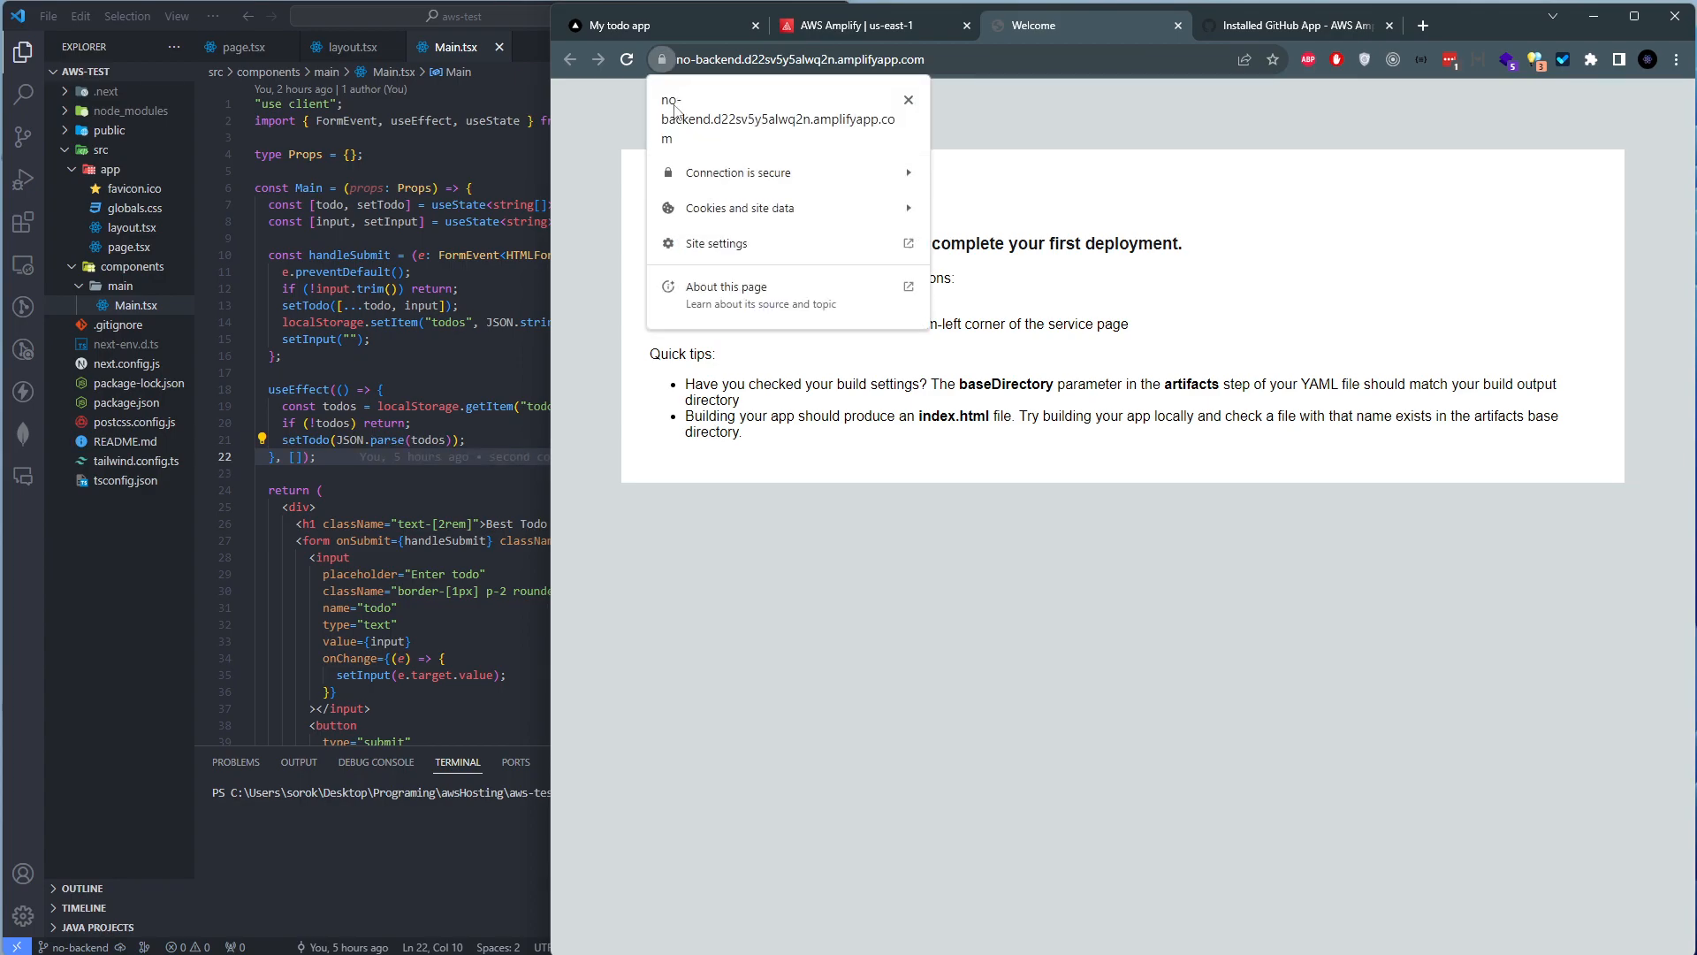
pyautogui.click(665, 60)
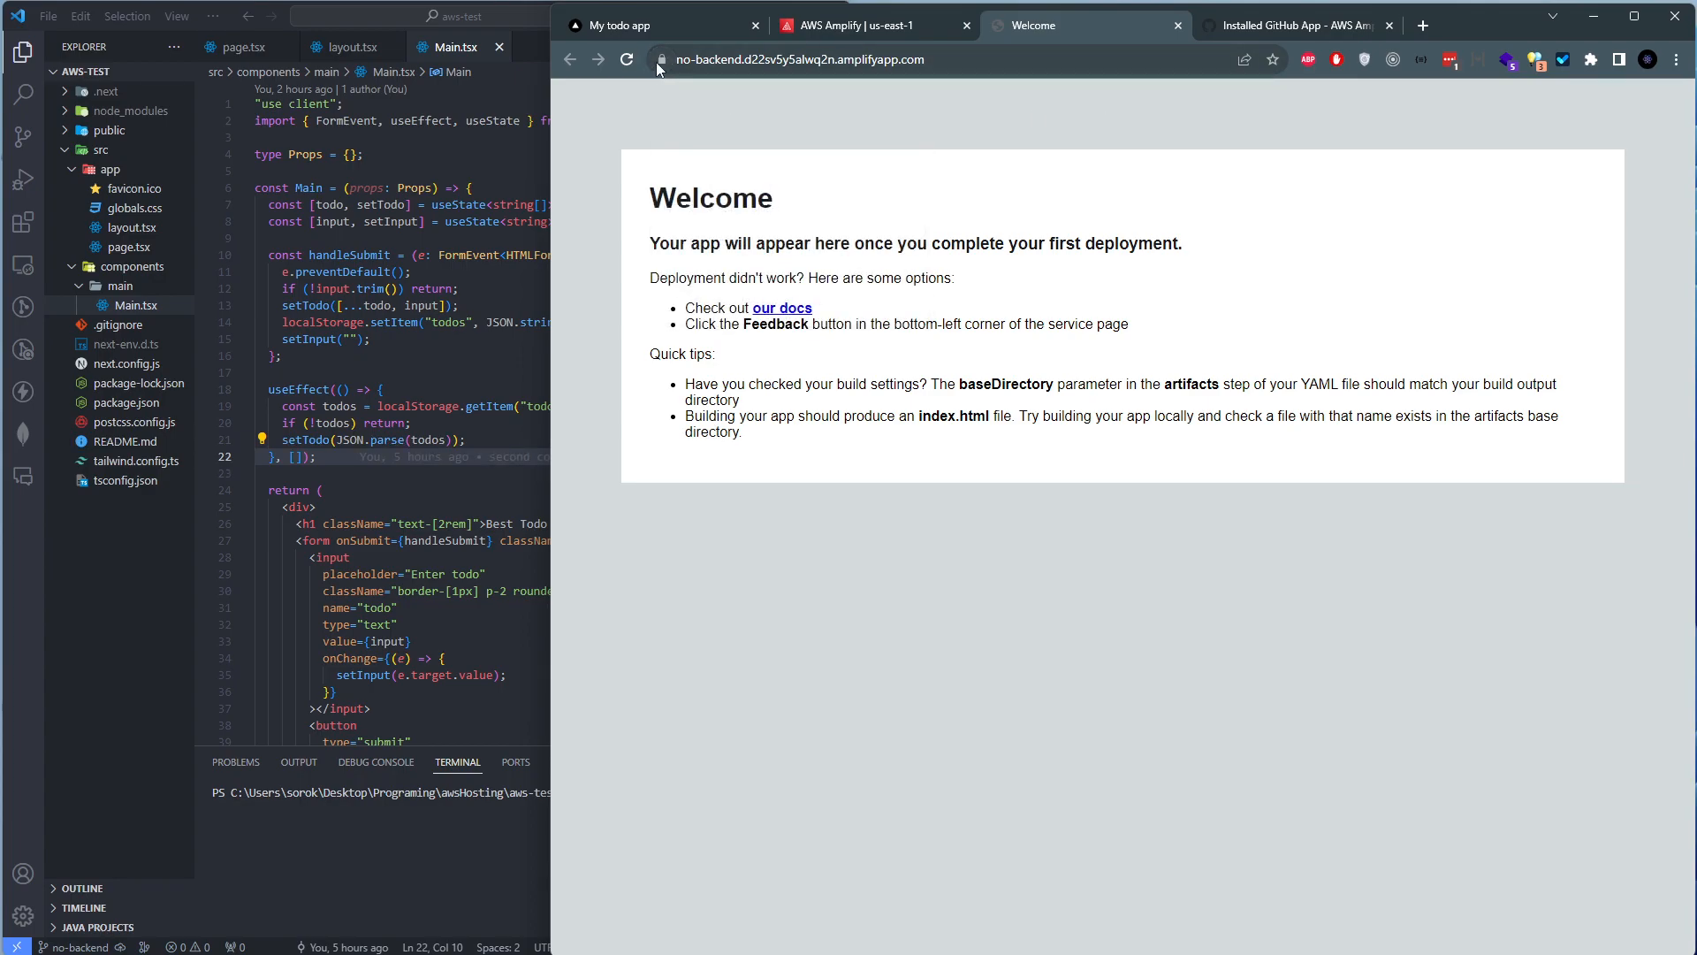
pyautogui.middleClick(1061, 15)
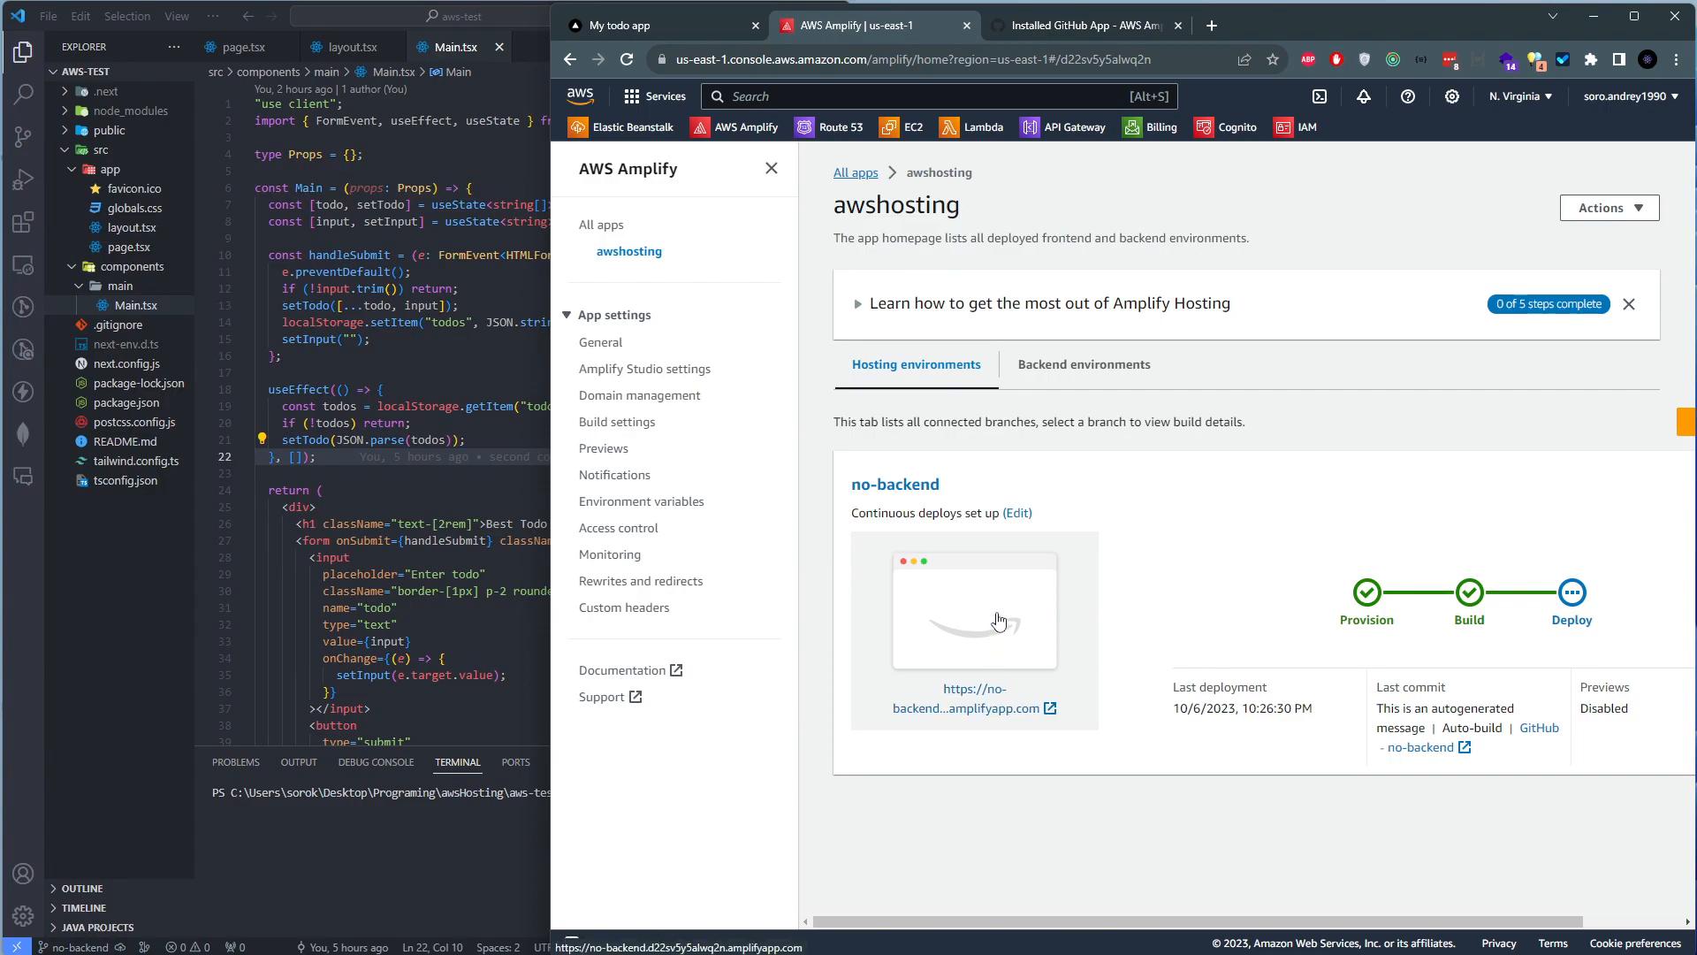
# Examine the awshosting overview: the app name, connected branch description, last deployment time and deployment progress
pyautogui.moveTo(1266, 424); pyautogui.dragTo(827, 421)
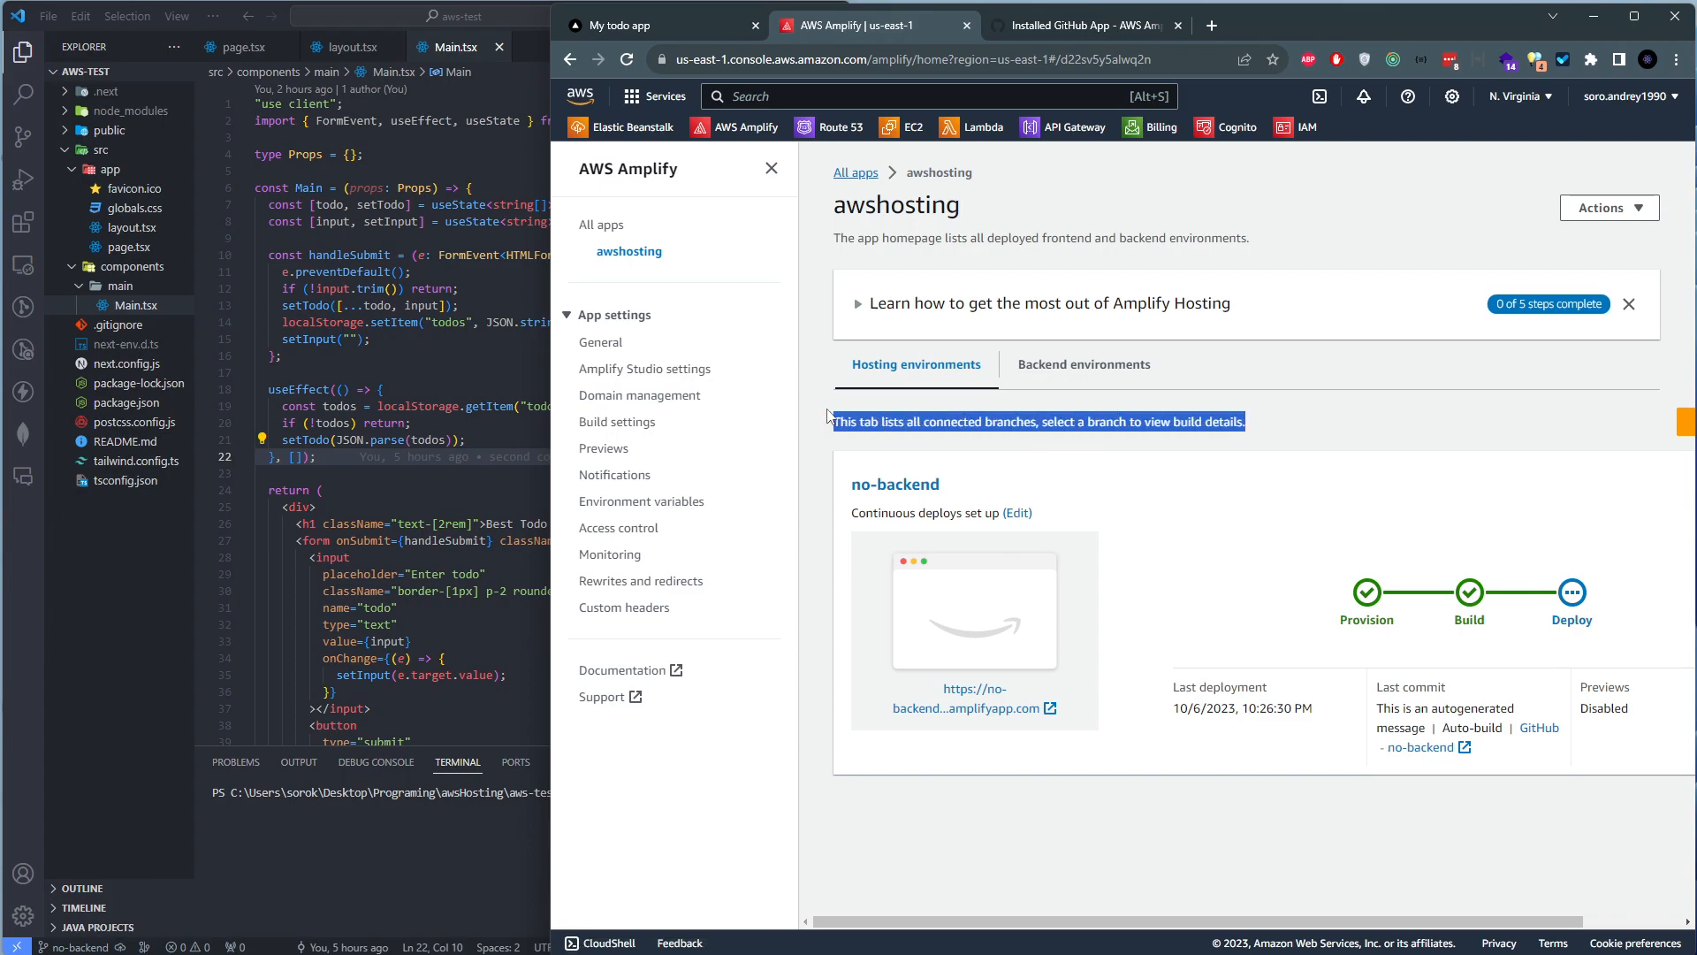
pyautogui.click(864, 415)
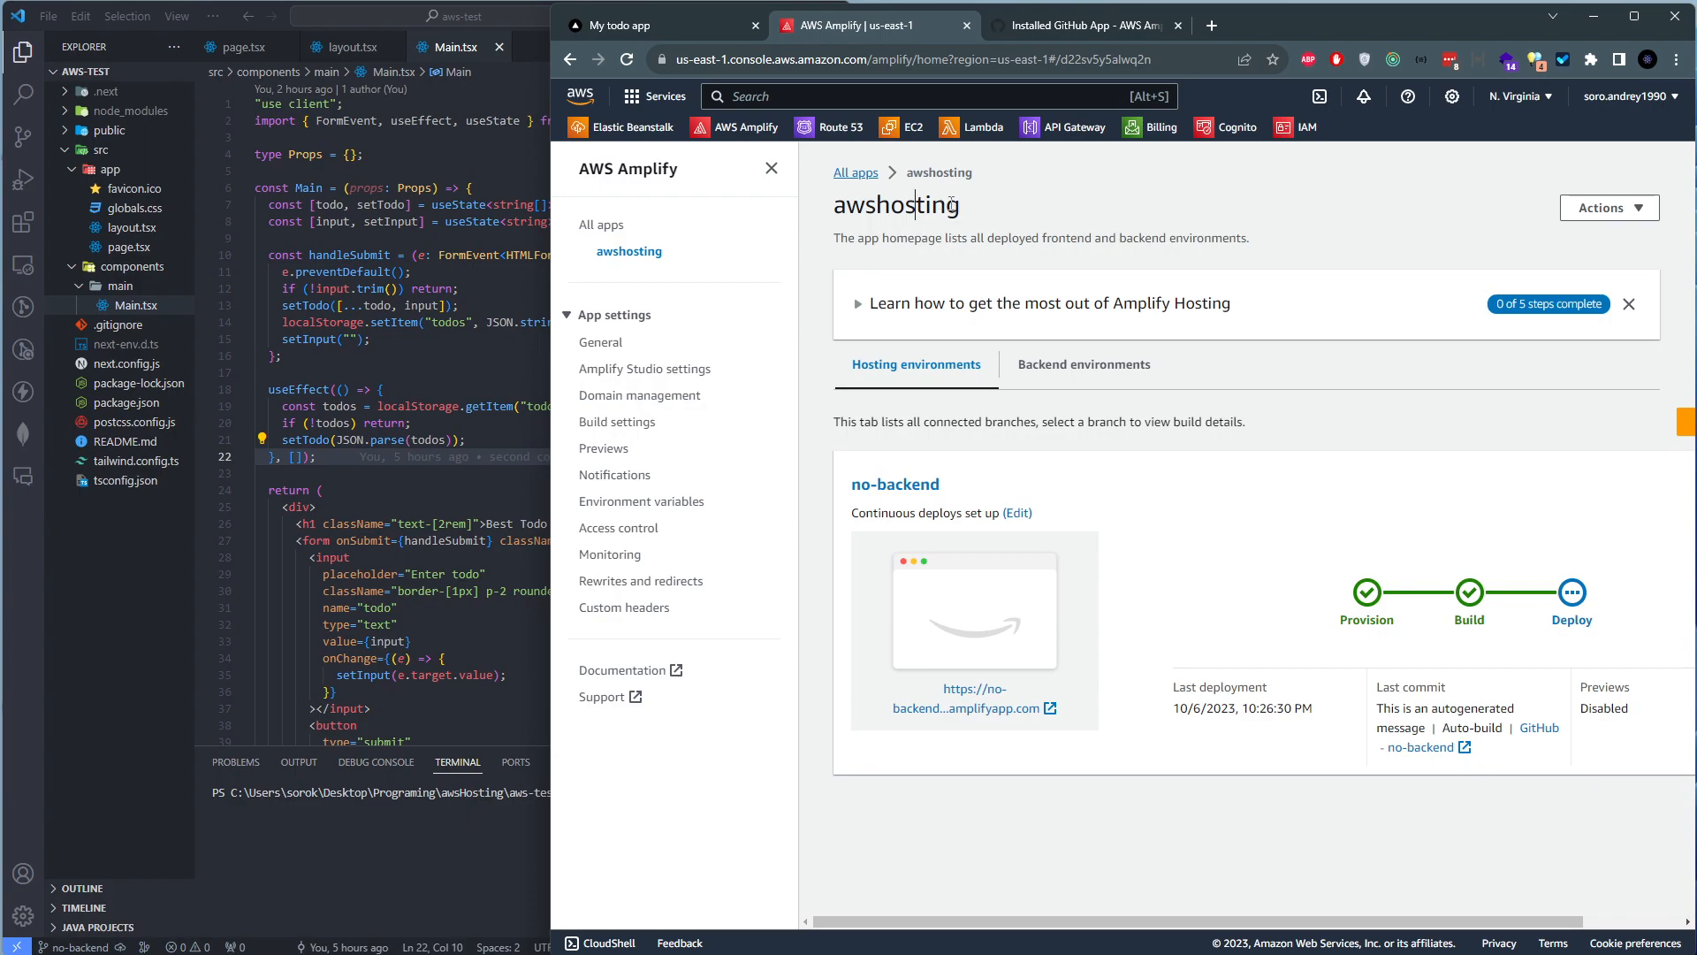
pyautogui.moveTo(983, 212); pyautogui.dragTo(846, 207)
pyautogui.click(850, 207)
pyautogui.doubleClick(856, 208)
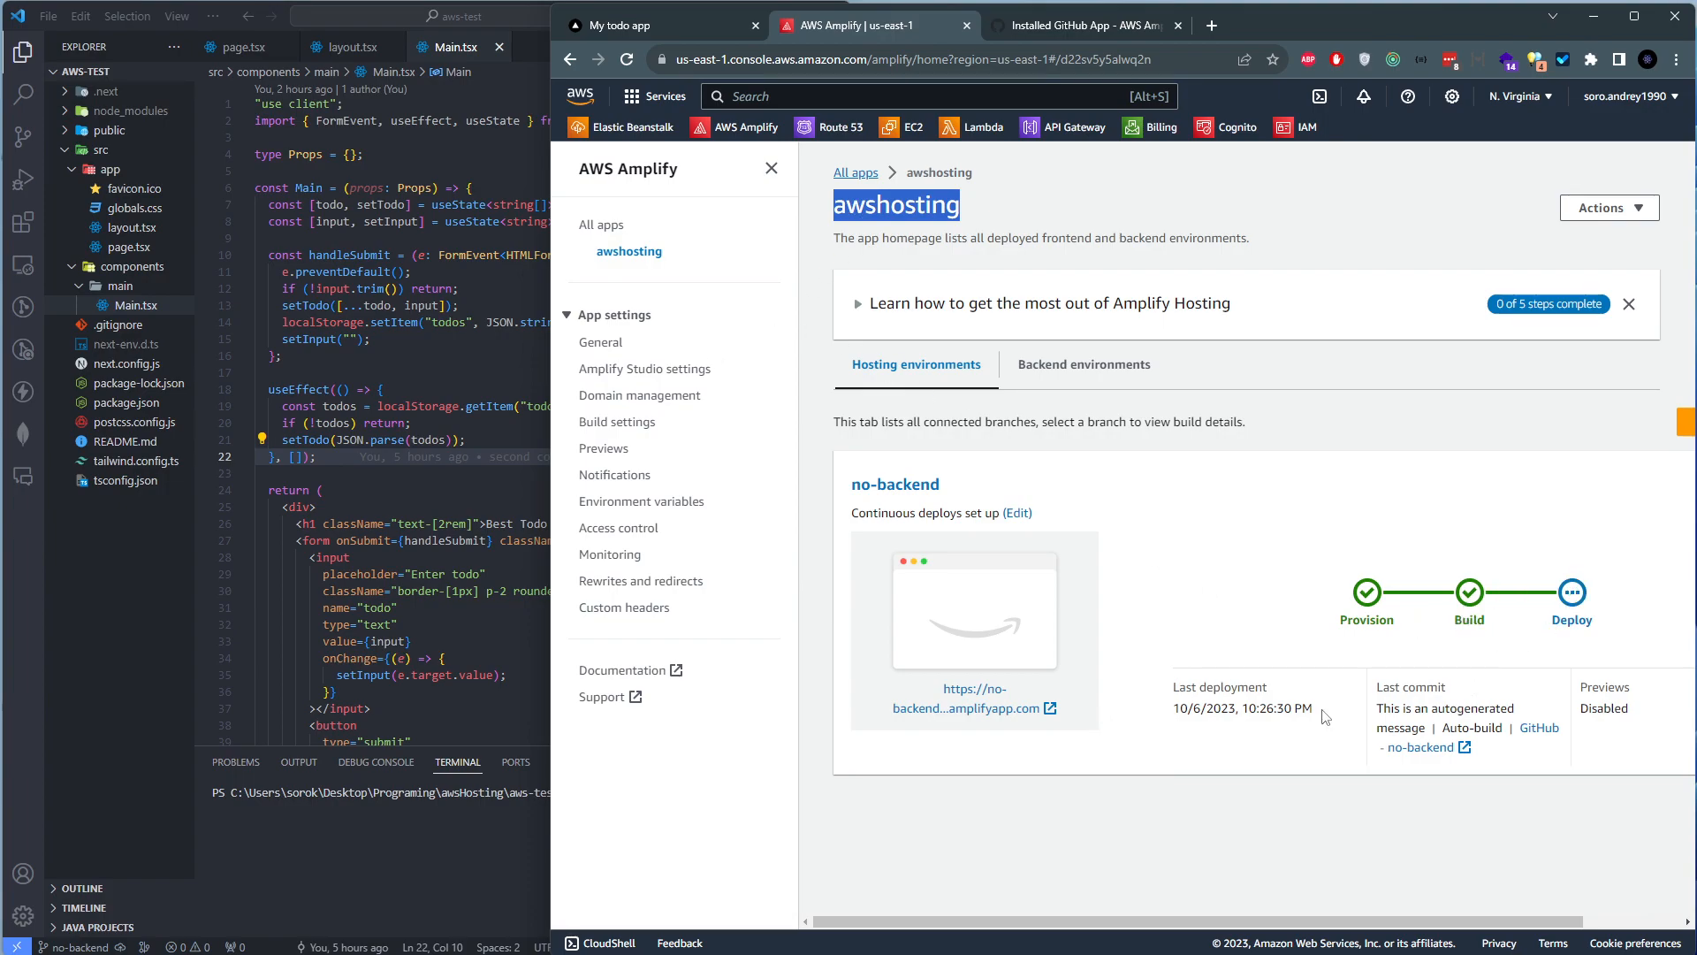
pyautogui.moveTo(1325, 718); pyautogui.dragTo(1230, 719)
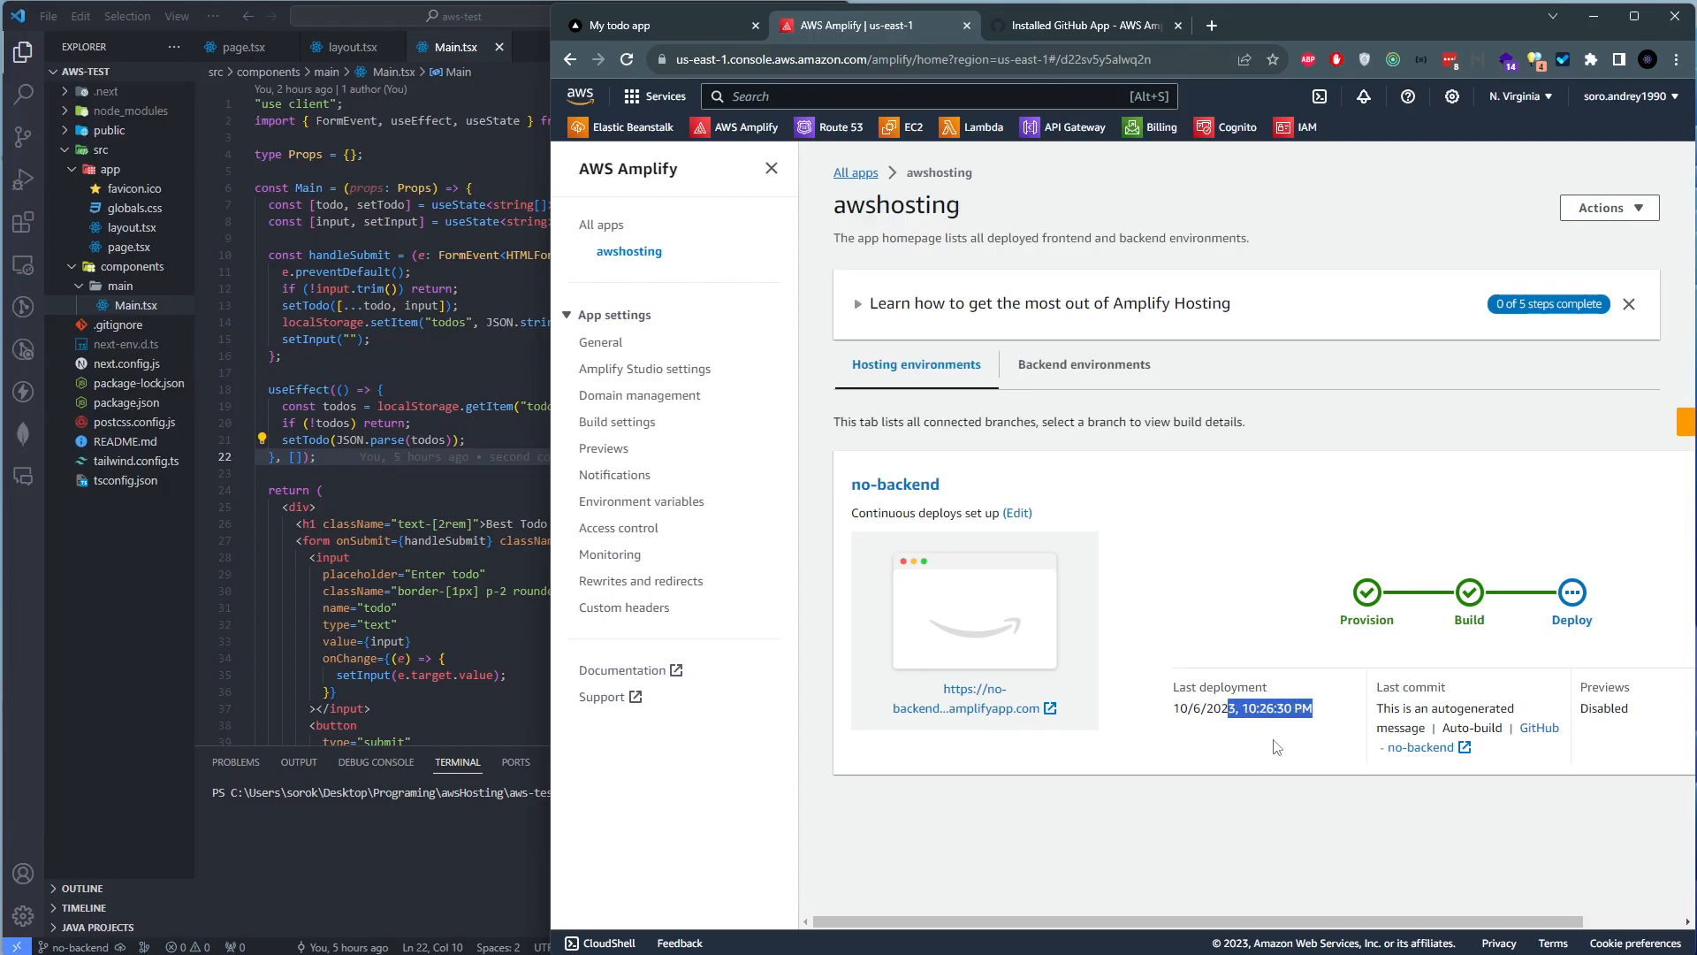
pyautogui.click(1220, 422)
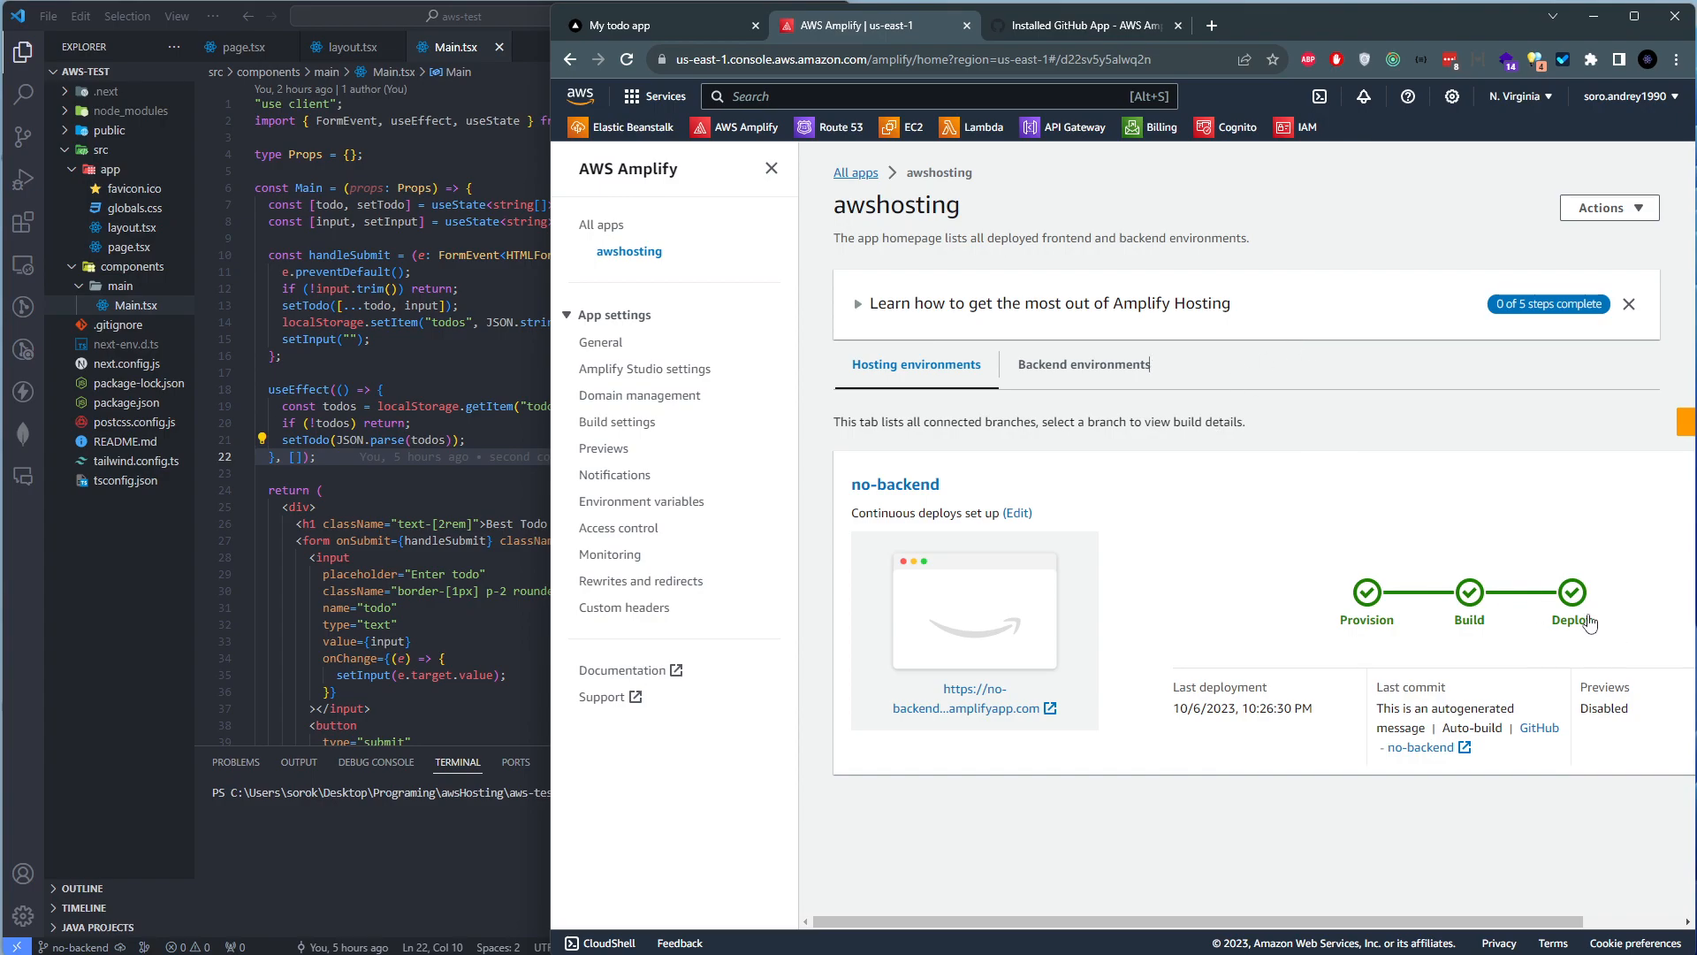
# Visit the hosted site of the no-backend branch and check the deployed todo app's heading and input field
pyautogui.click(1008, 708)
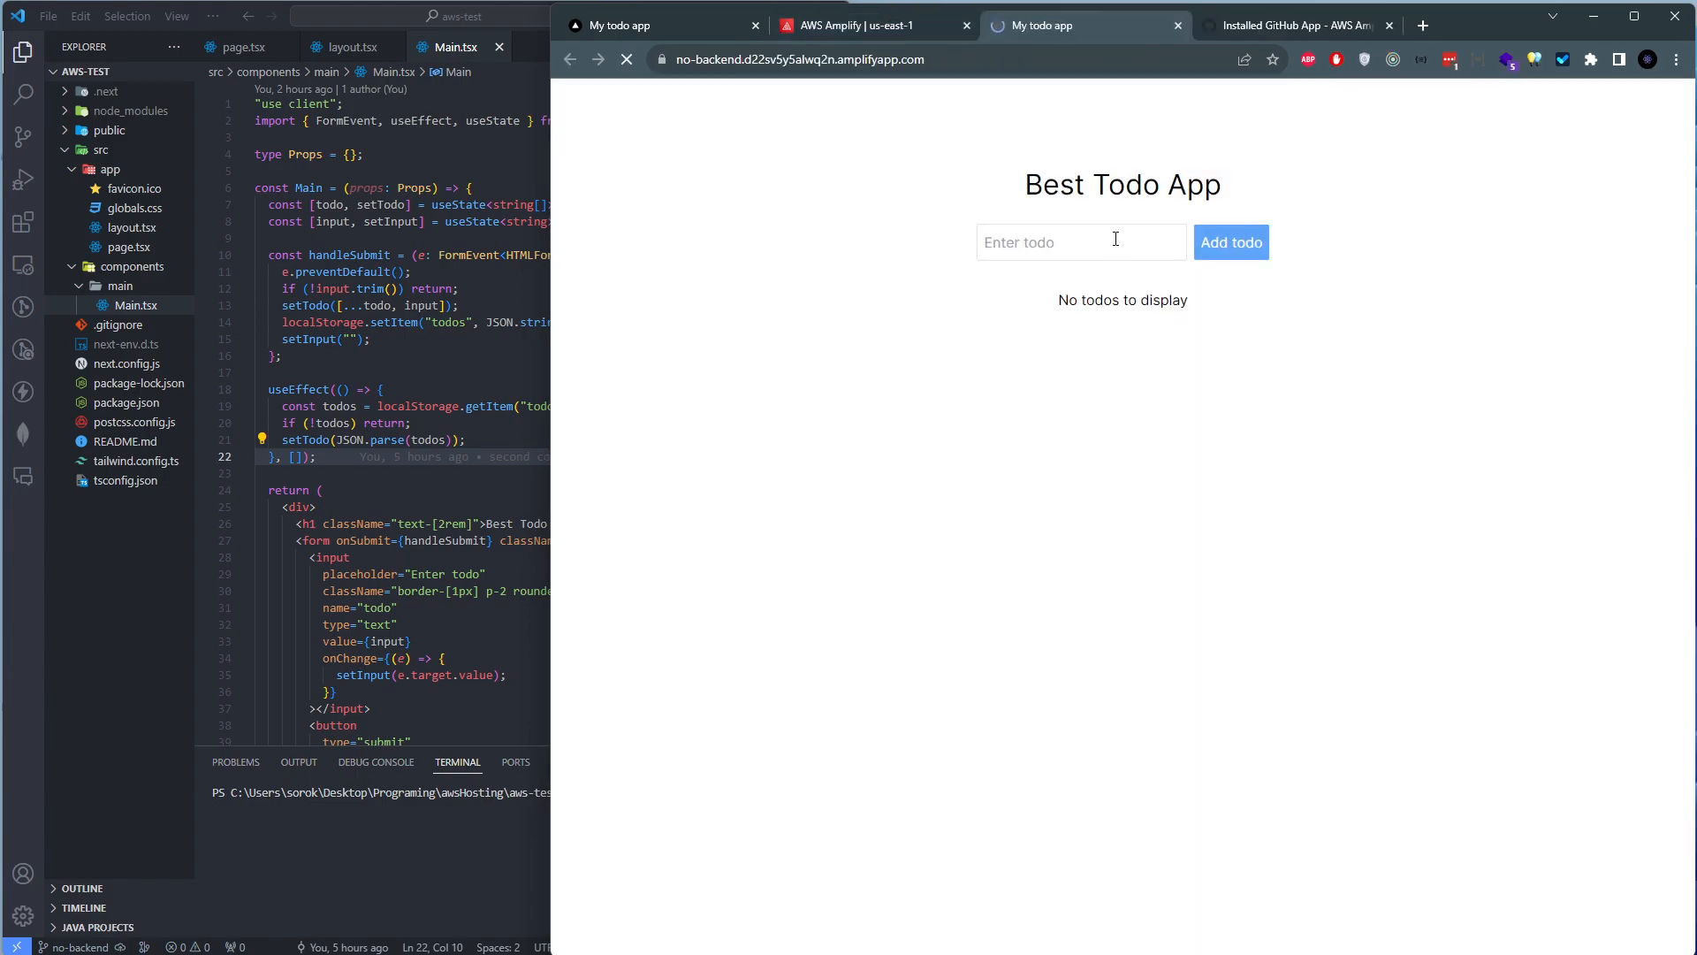
pyautogui.click(1014, 239)
pyautogui.moveTo(1043, 177); pyautogui.dragTo(1027, 178)
pyautogui.click(1062, 243)
# Switch to the local version of the todo app on localhost:3000 and compare its address and contents
pyautogui.click(641, 30)
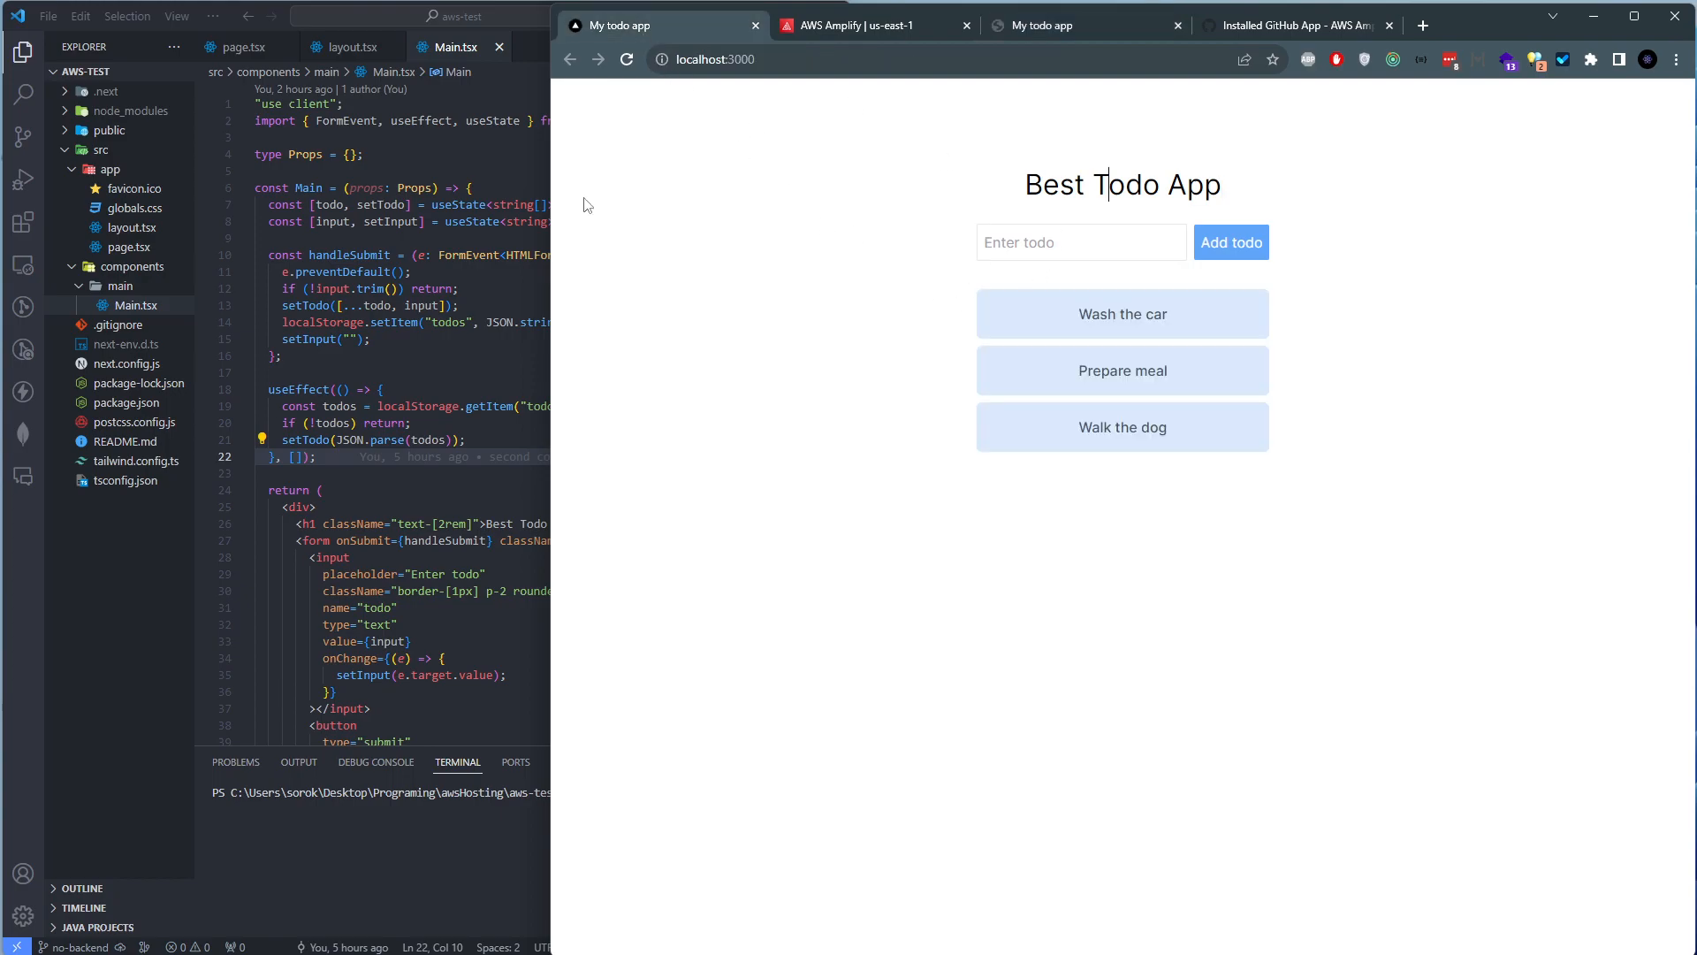
pyautogui.click(649, 60)
pyautogui.click(784, 312)
pyautogui.moveTo(1019, 190); pyautogui.dragTo(1176, 317)
pyautogui.click(1375, 305)
# Return to the deployed site, check its web address, and add the todo "Make food"
pyautogui.click(1013, 24)
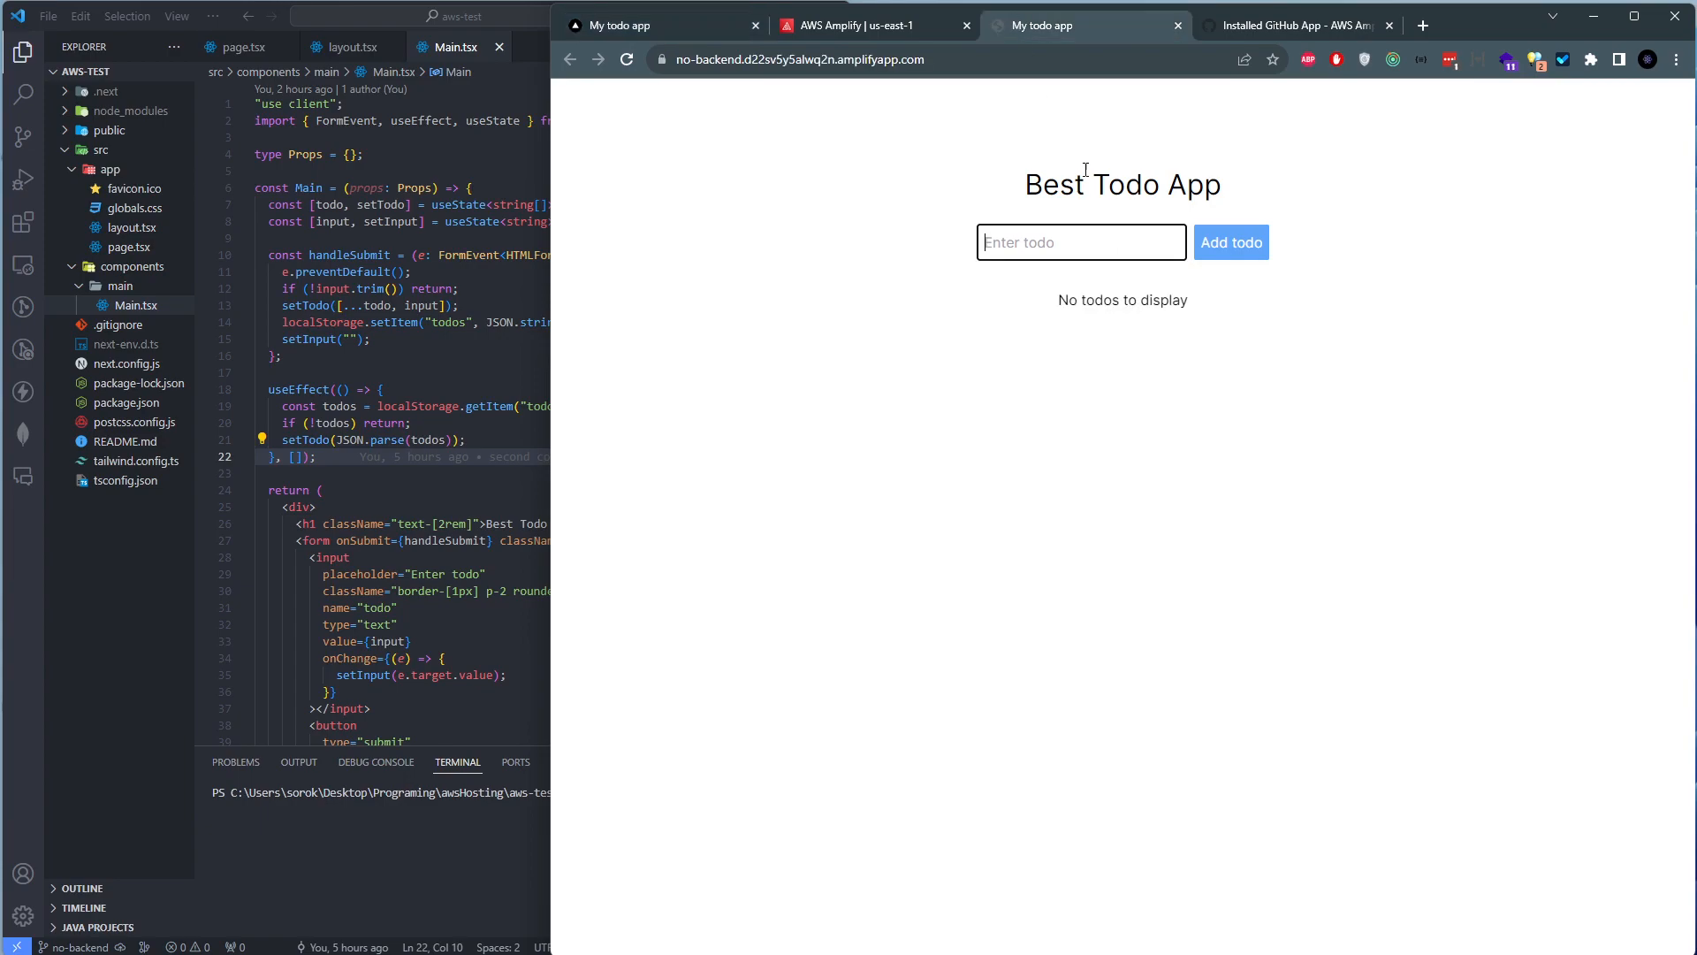
pyautogui.doubleClick(1056, 185)
pyautogui.hotkey('ctrl', 'l')
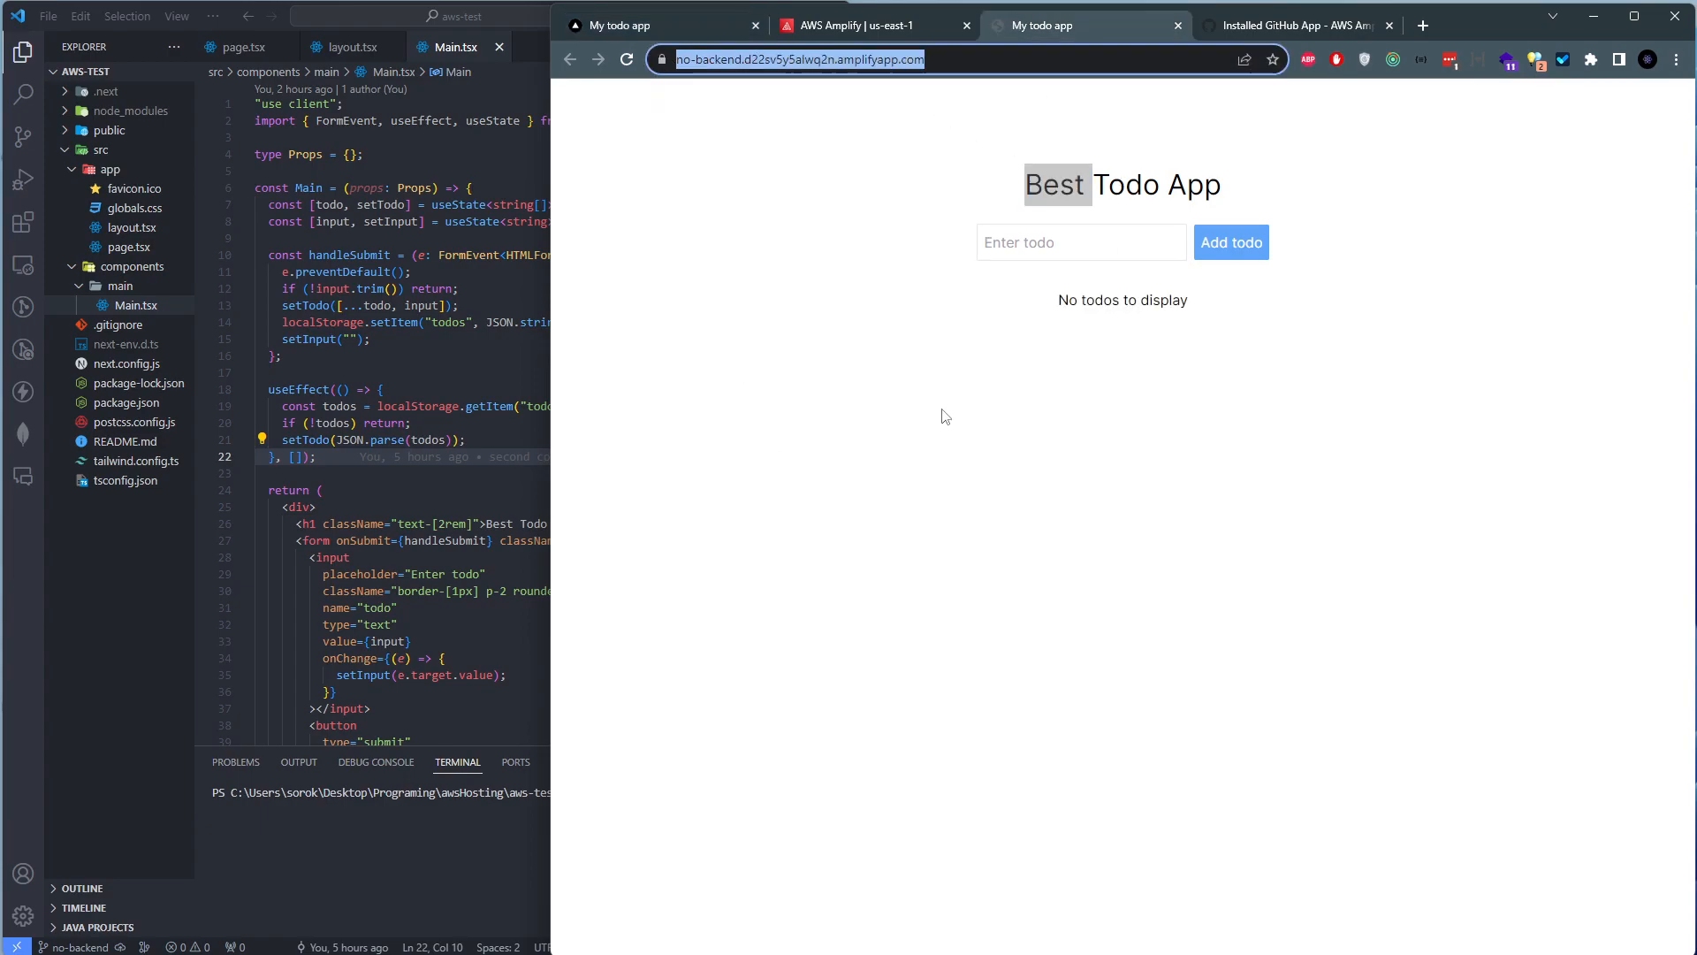
pyautogui.click(938, 431)
pyautogui.click(1093, 257)
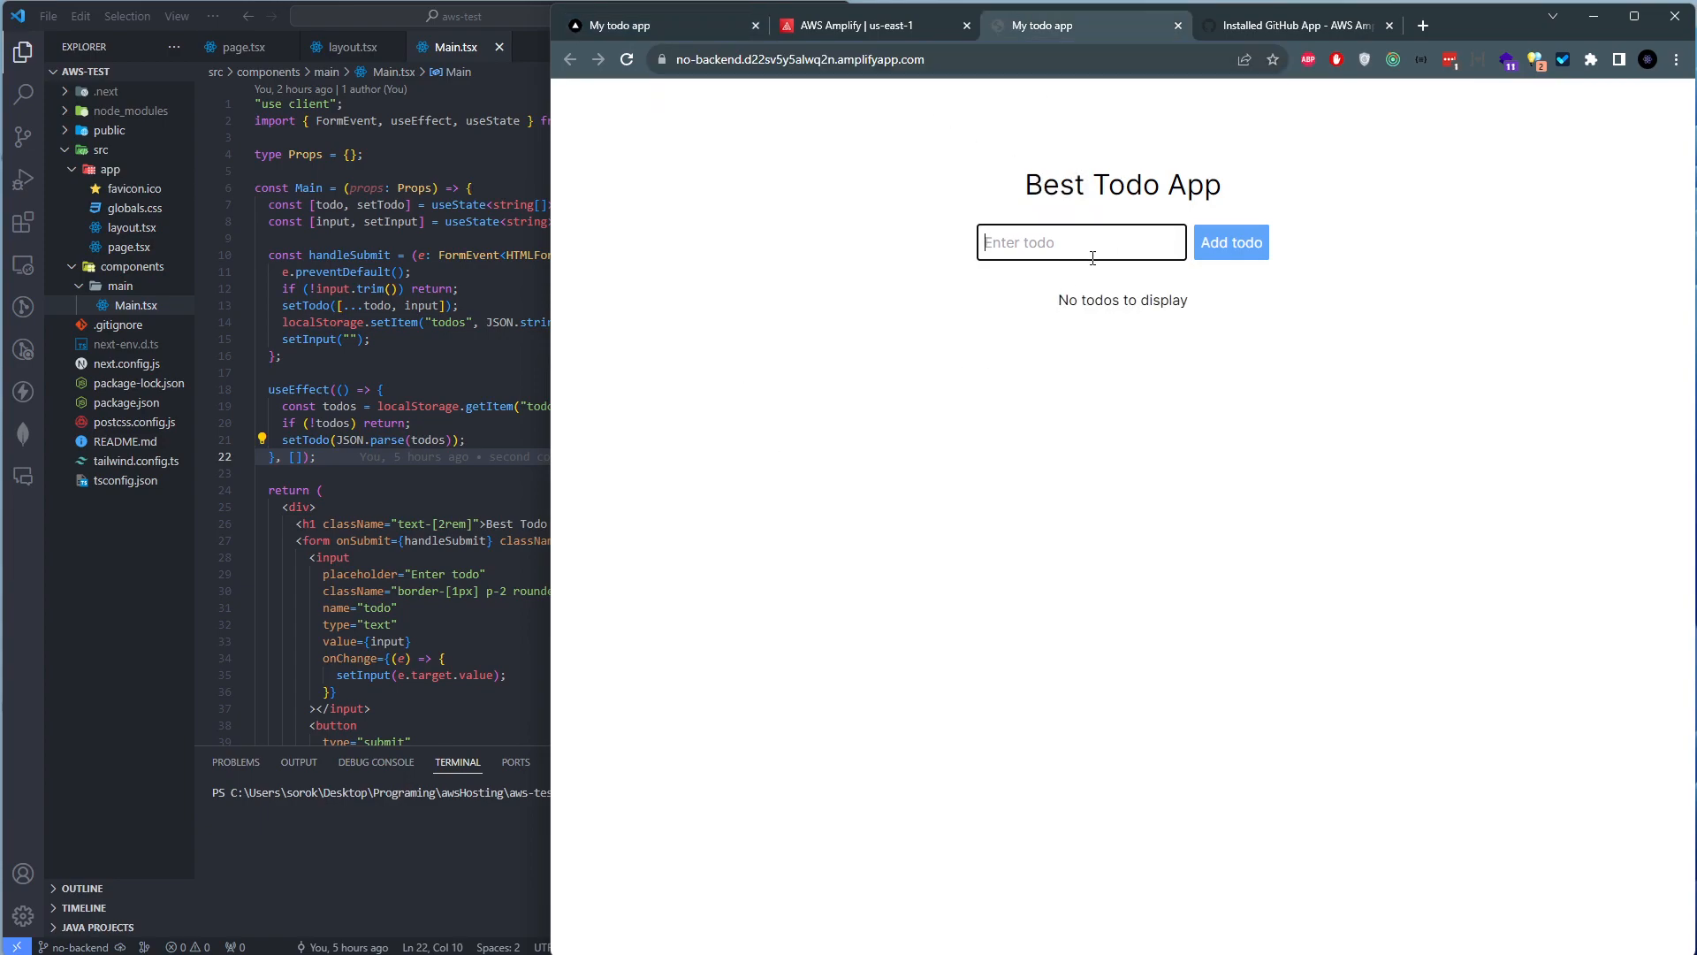
pyautogui.write('Make food')
pyautogui.press('Return')
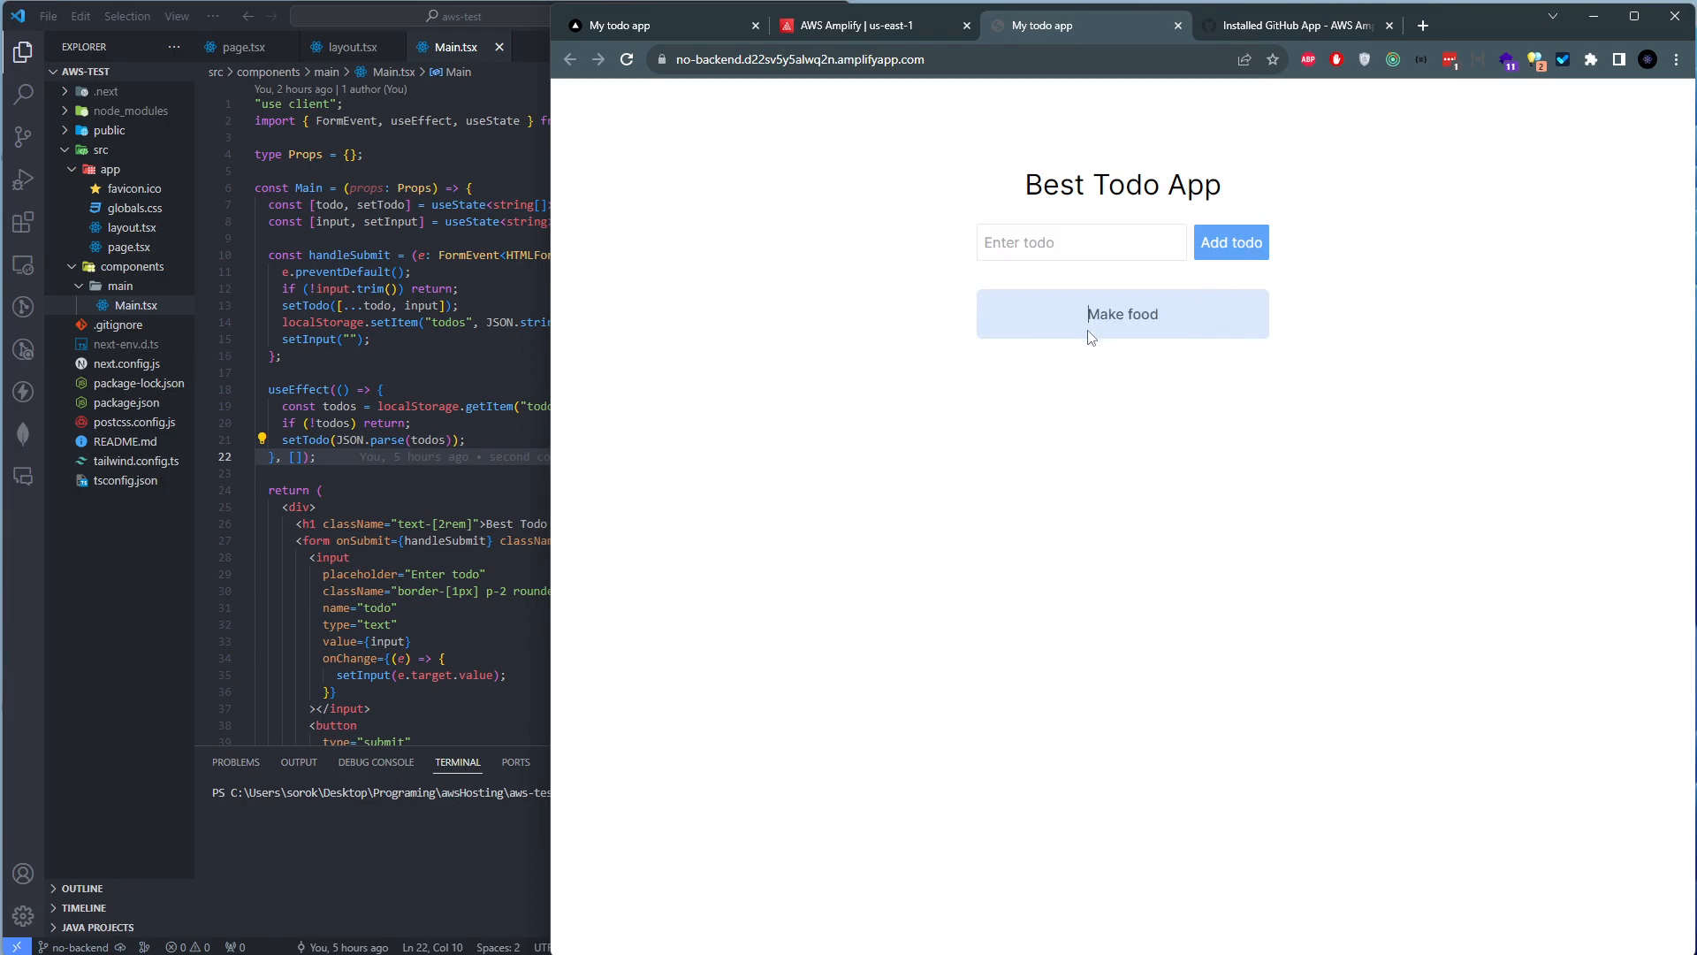
# View the awshosting GitHub repository and go back to the deployed todo app for comparison
pyautogui.click(946, 64)
pyautogui.click(1291, 26)
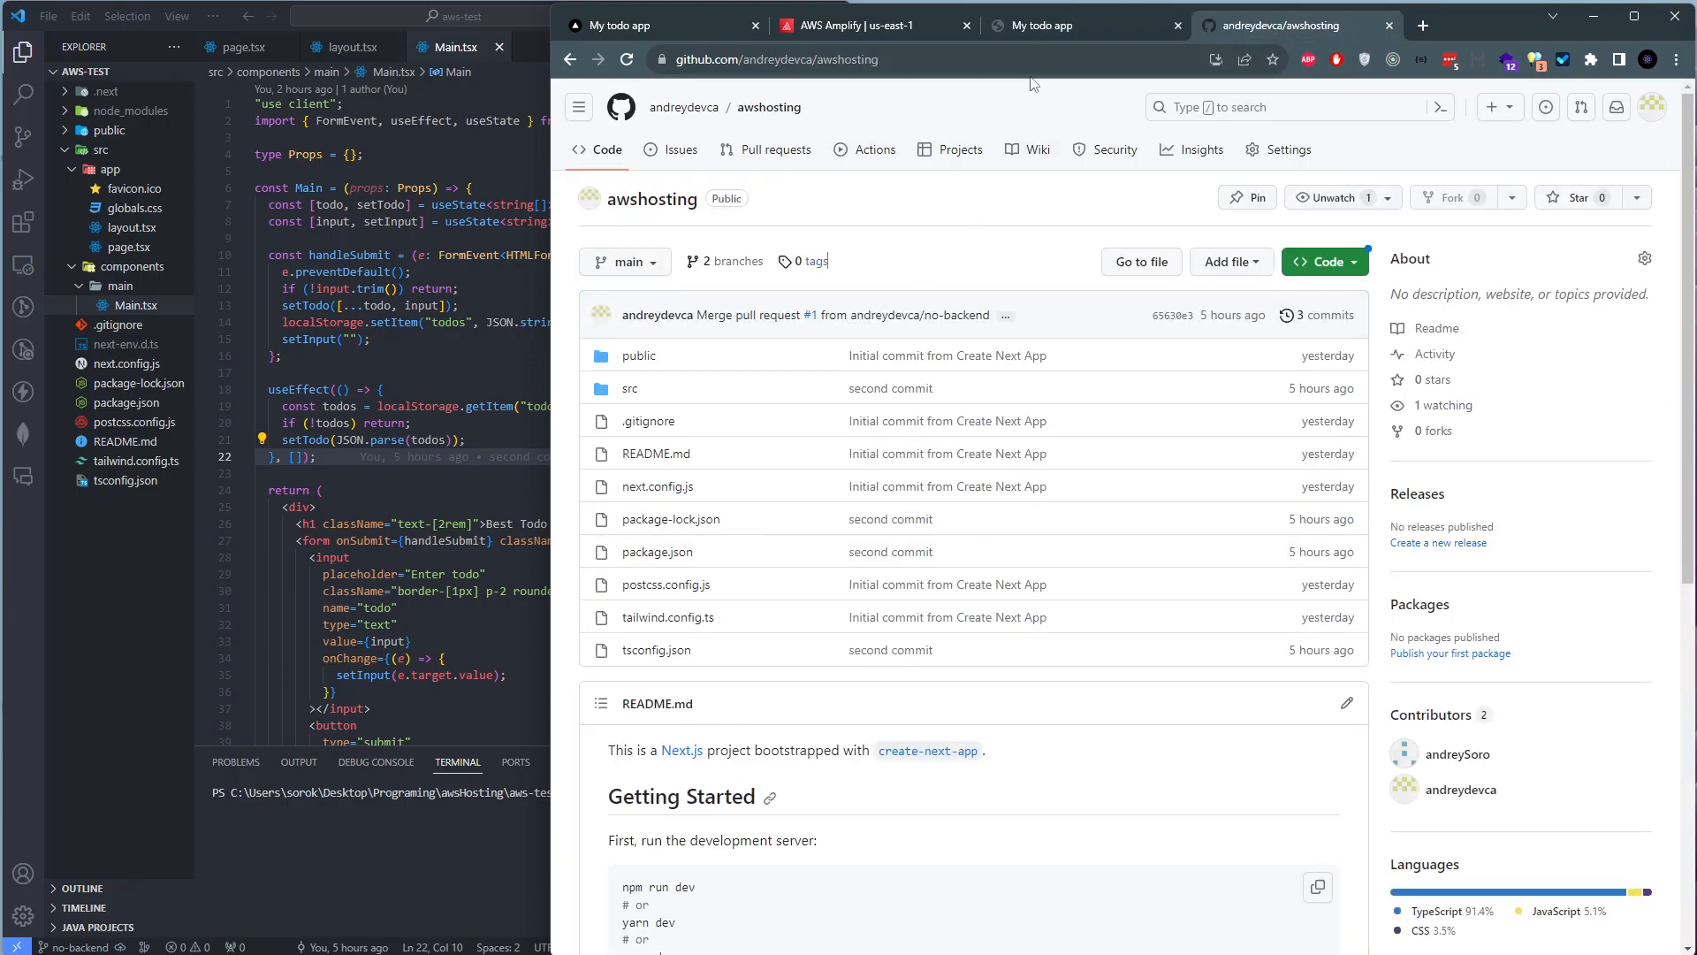
pyautogui.click(1025, 41)
pyautogui.moveTo(1072, 181); pyautogui.dragTo(1167, 184)
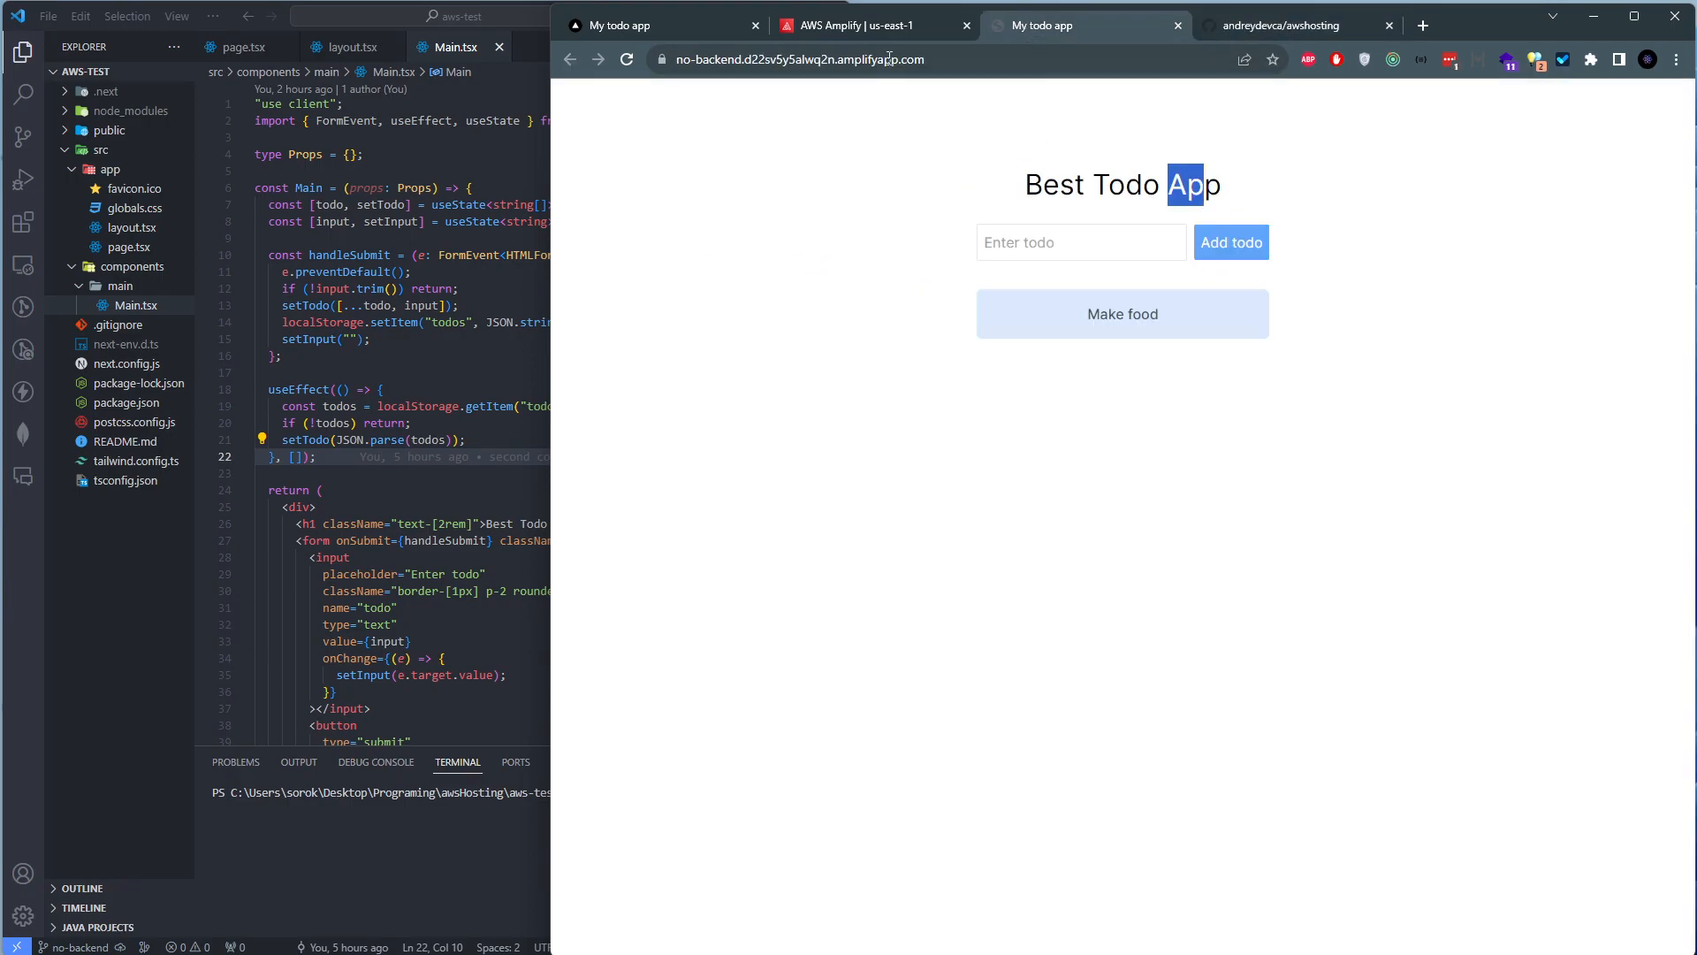
# Check the awshosting app's deployment status under All apps in AWS Amplify and reopen the app
pyautogui.click(886, 26)
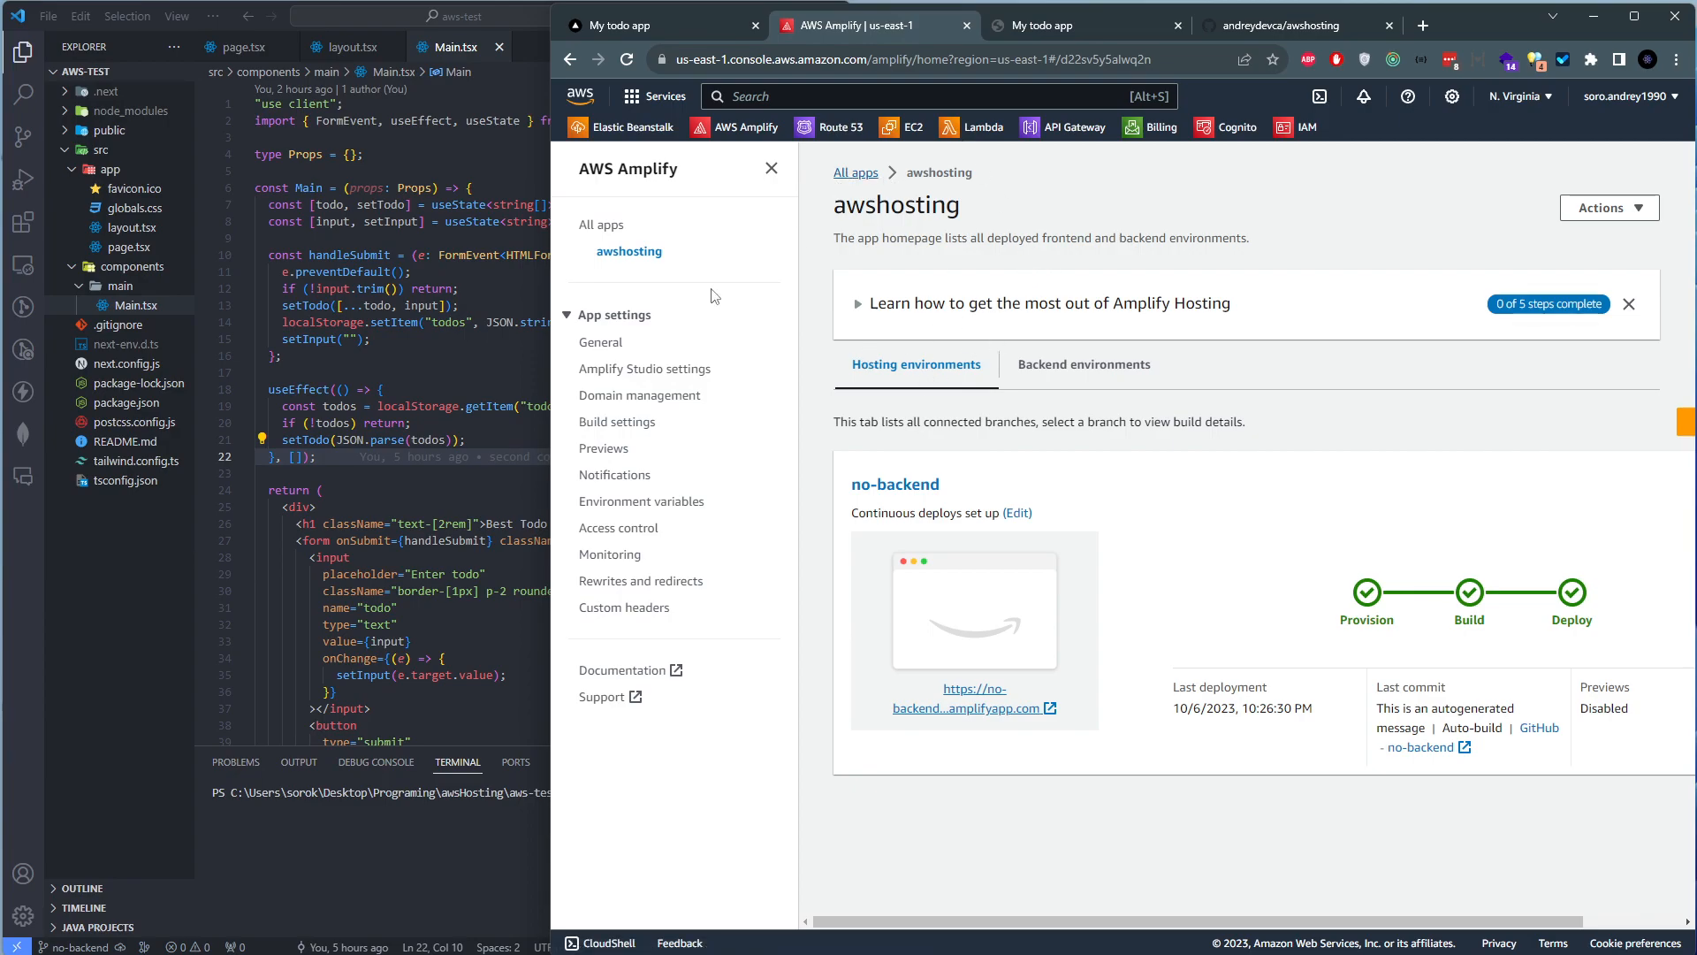
pyautogui.click(601, 224)
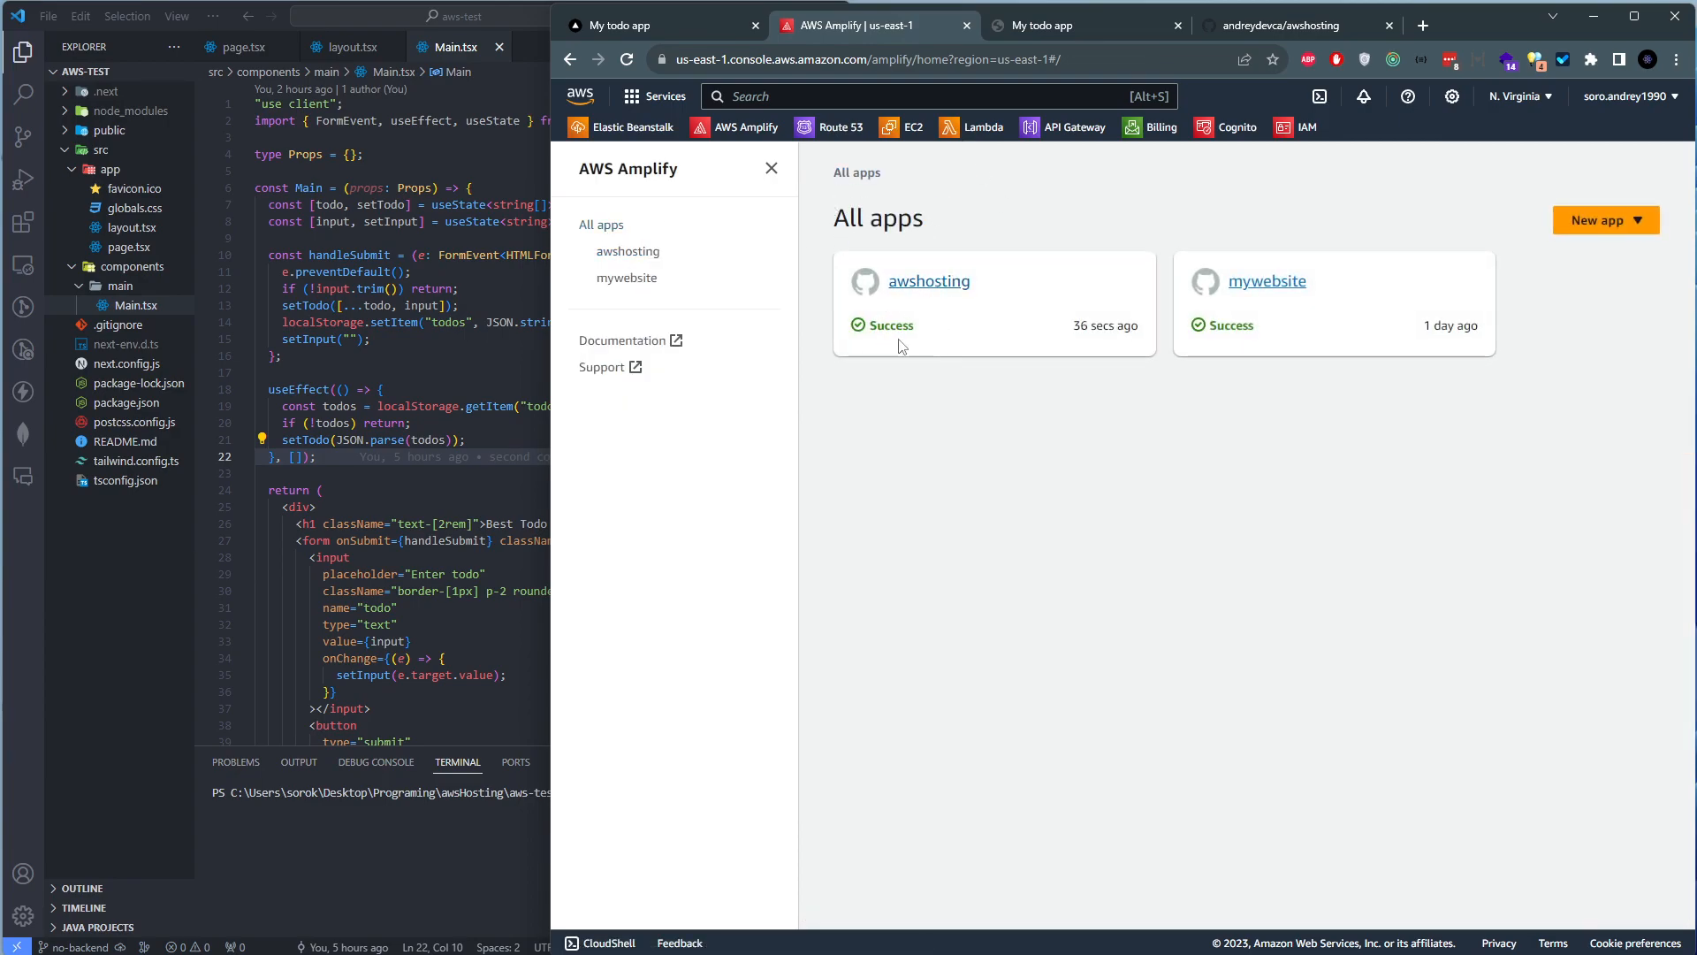
pyautogui.moveTo(908, 326); pyautogui.dragTo(847, 328)
pyautogui.click(936, 395)
pyautogui.click(888, 413)
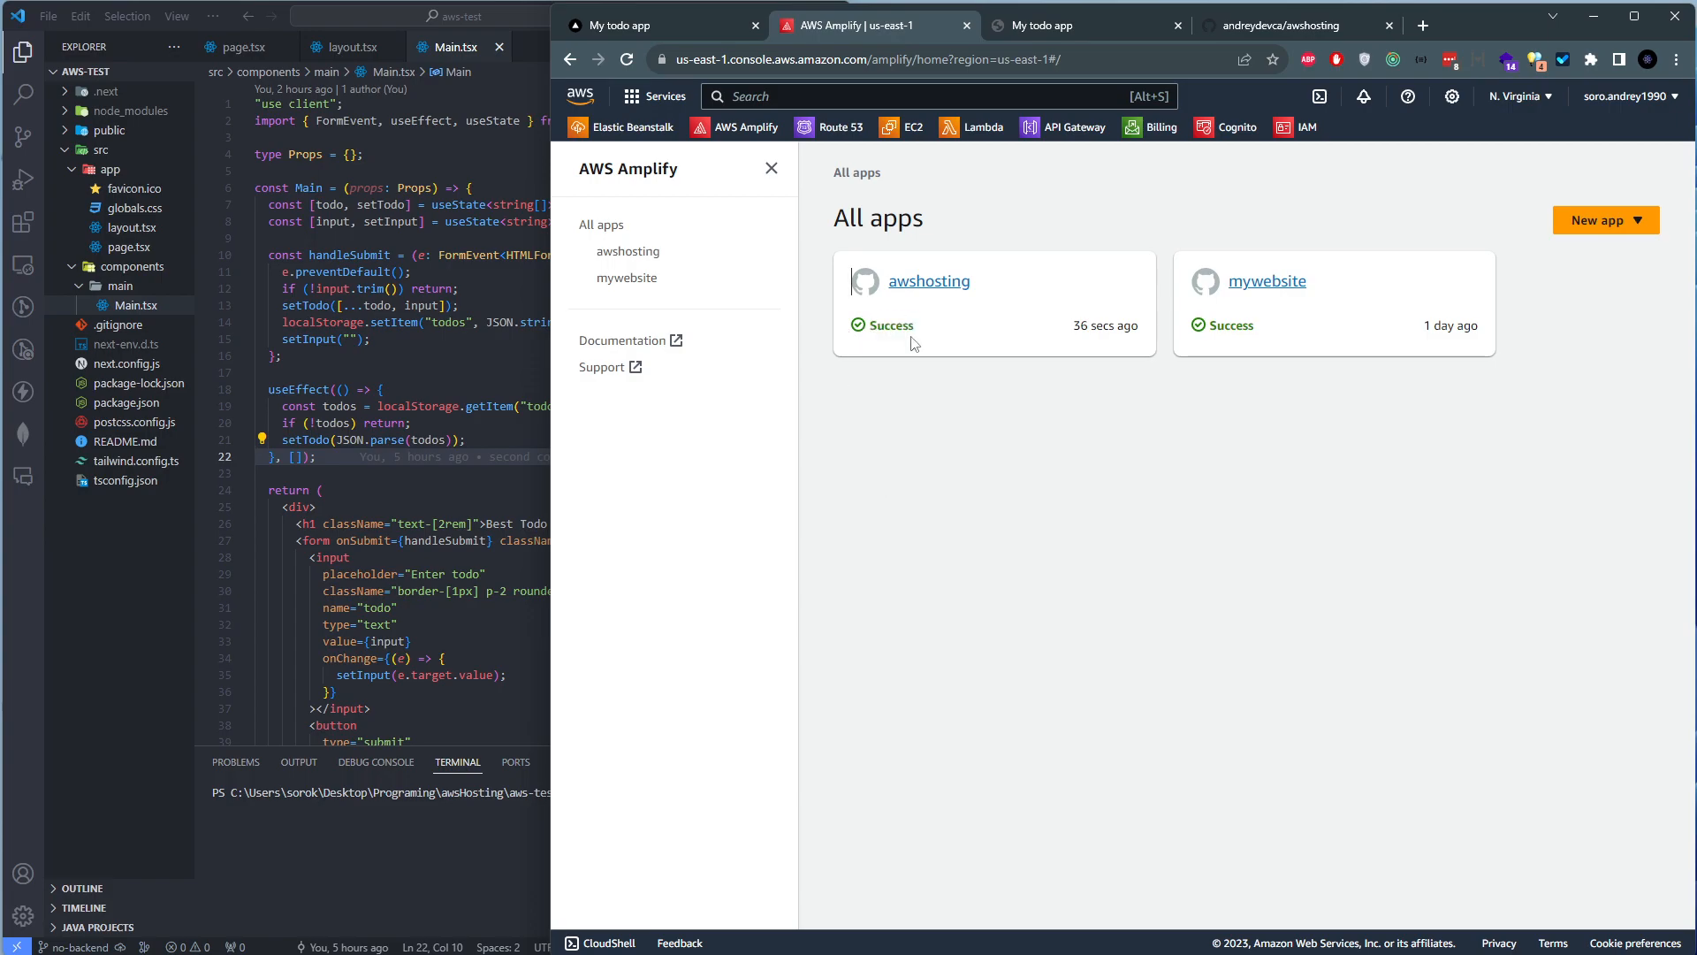
pyautogui.click(896, 291)
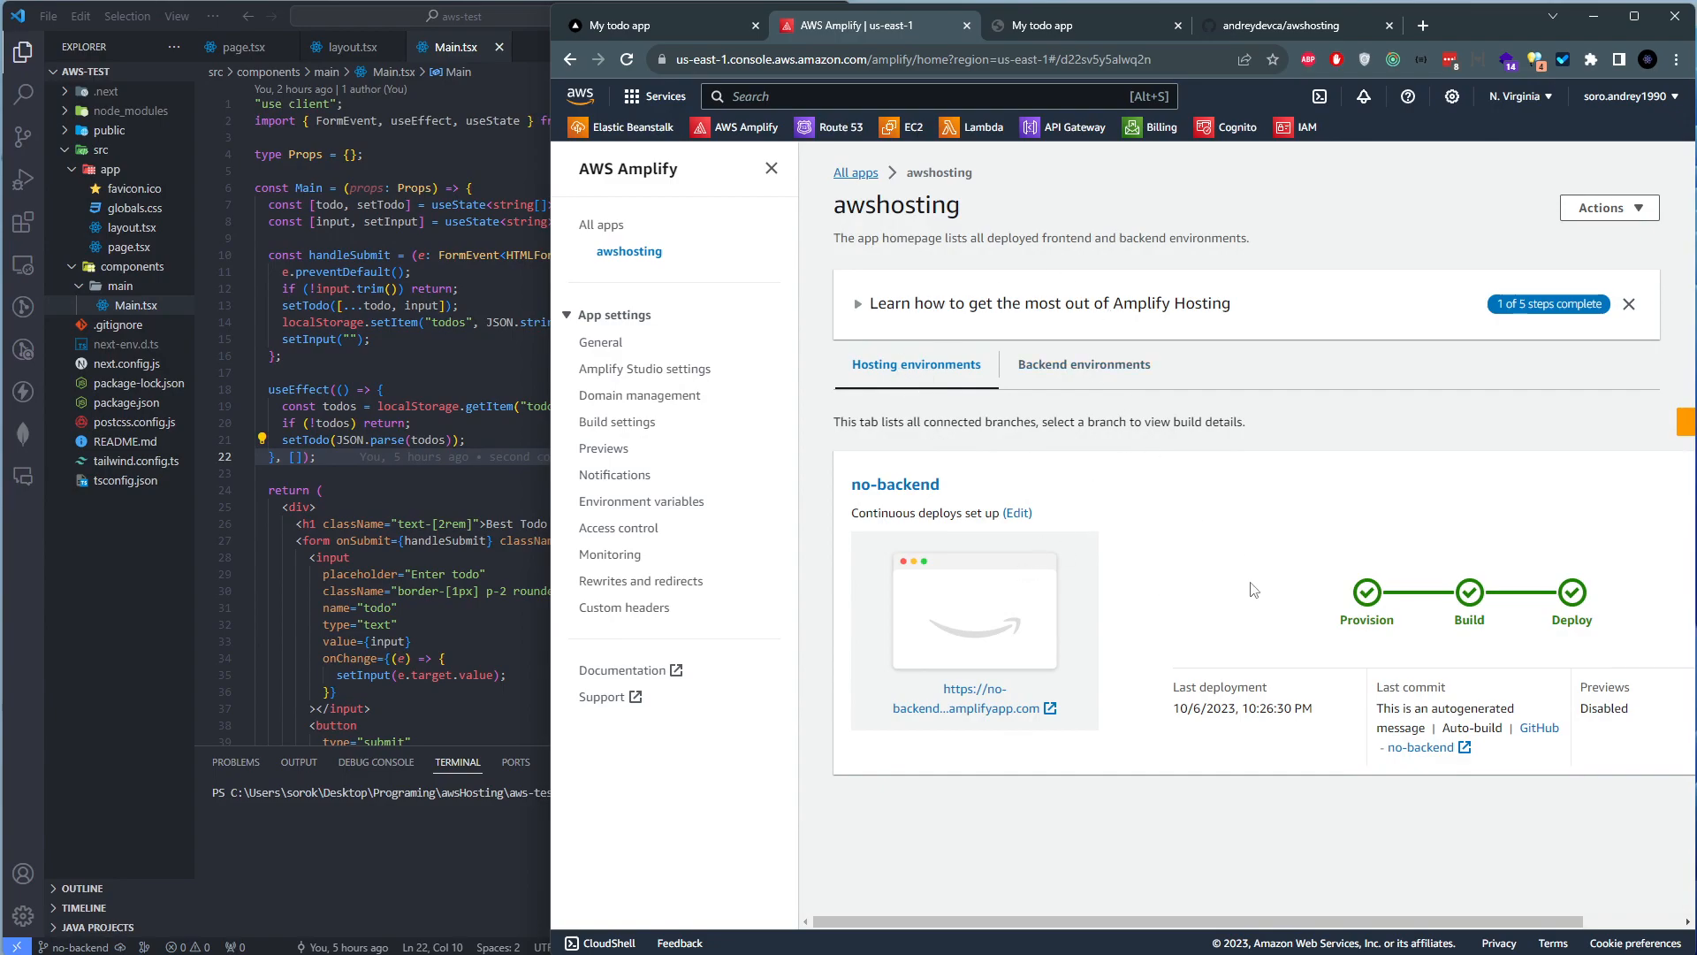
# Review the no-backend branch's provision, build and deploy stages in Amplify and view the deployed todo app
pyautogui.moveTo(1337, 611); pyautogui.dragTo(1598, 638)
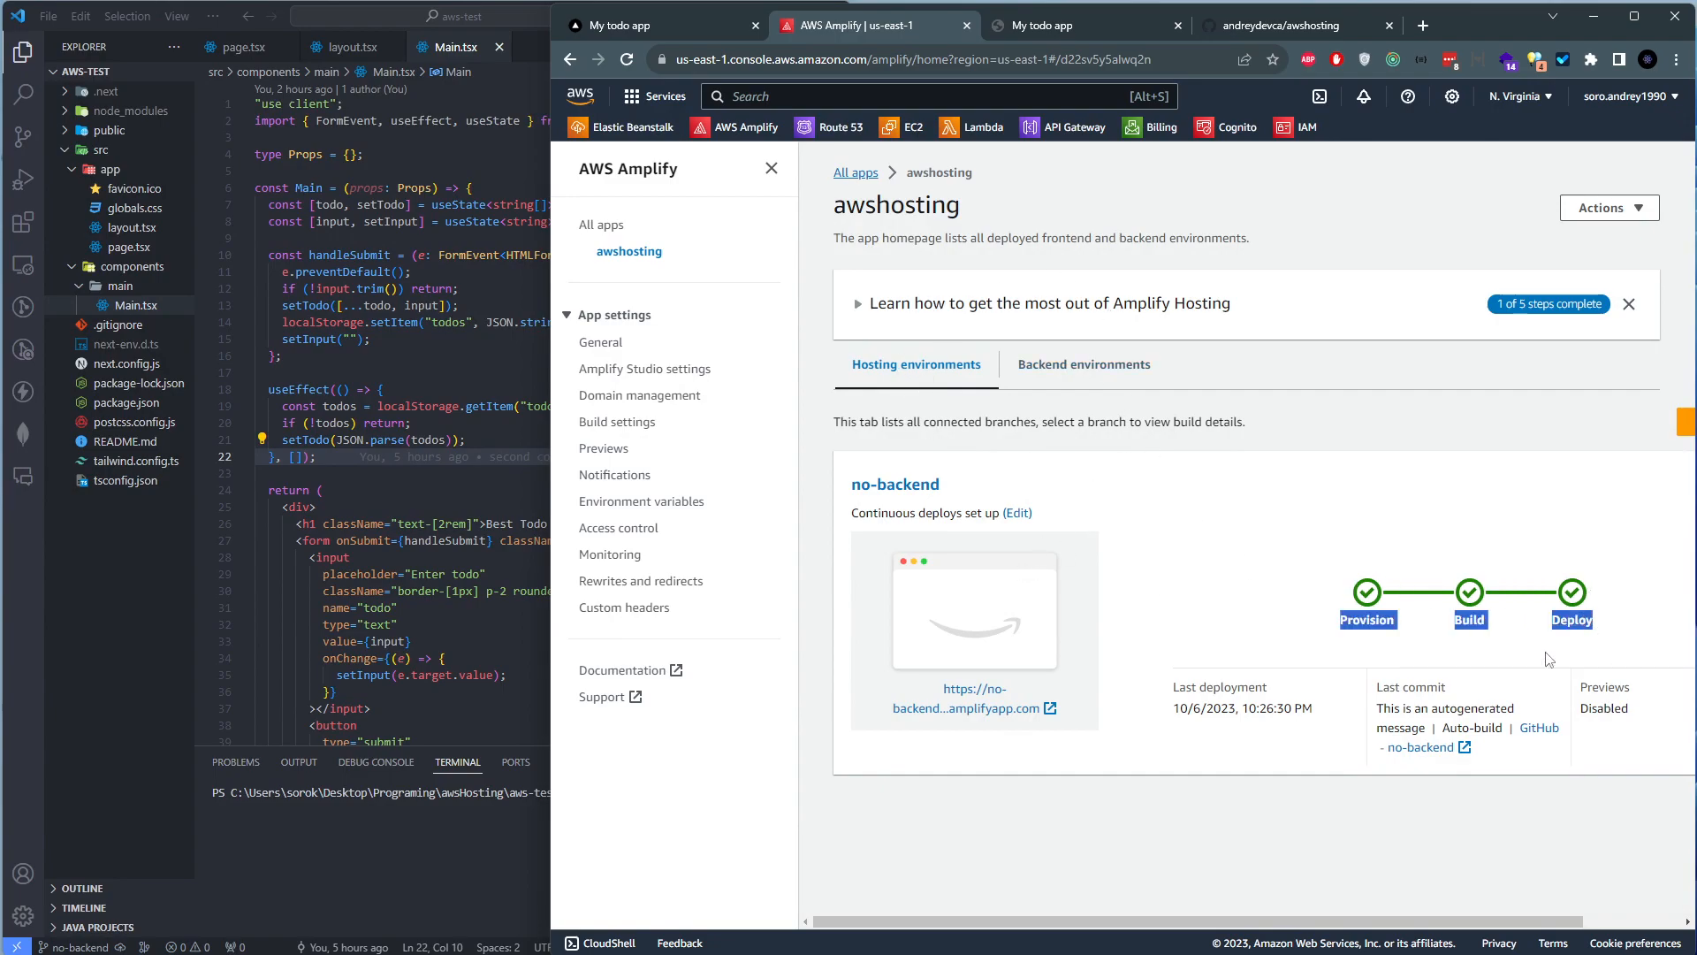
pyautogui.click(1132, 429)
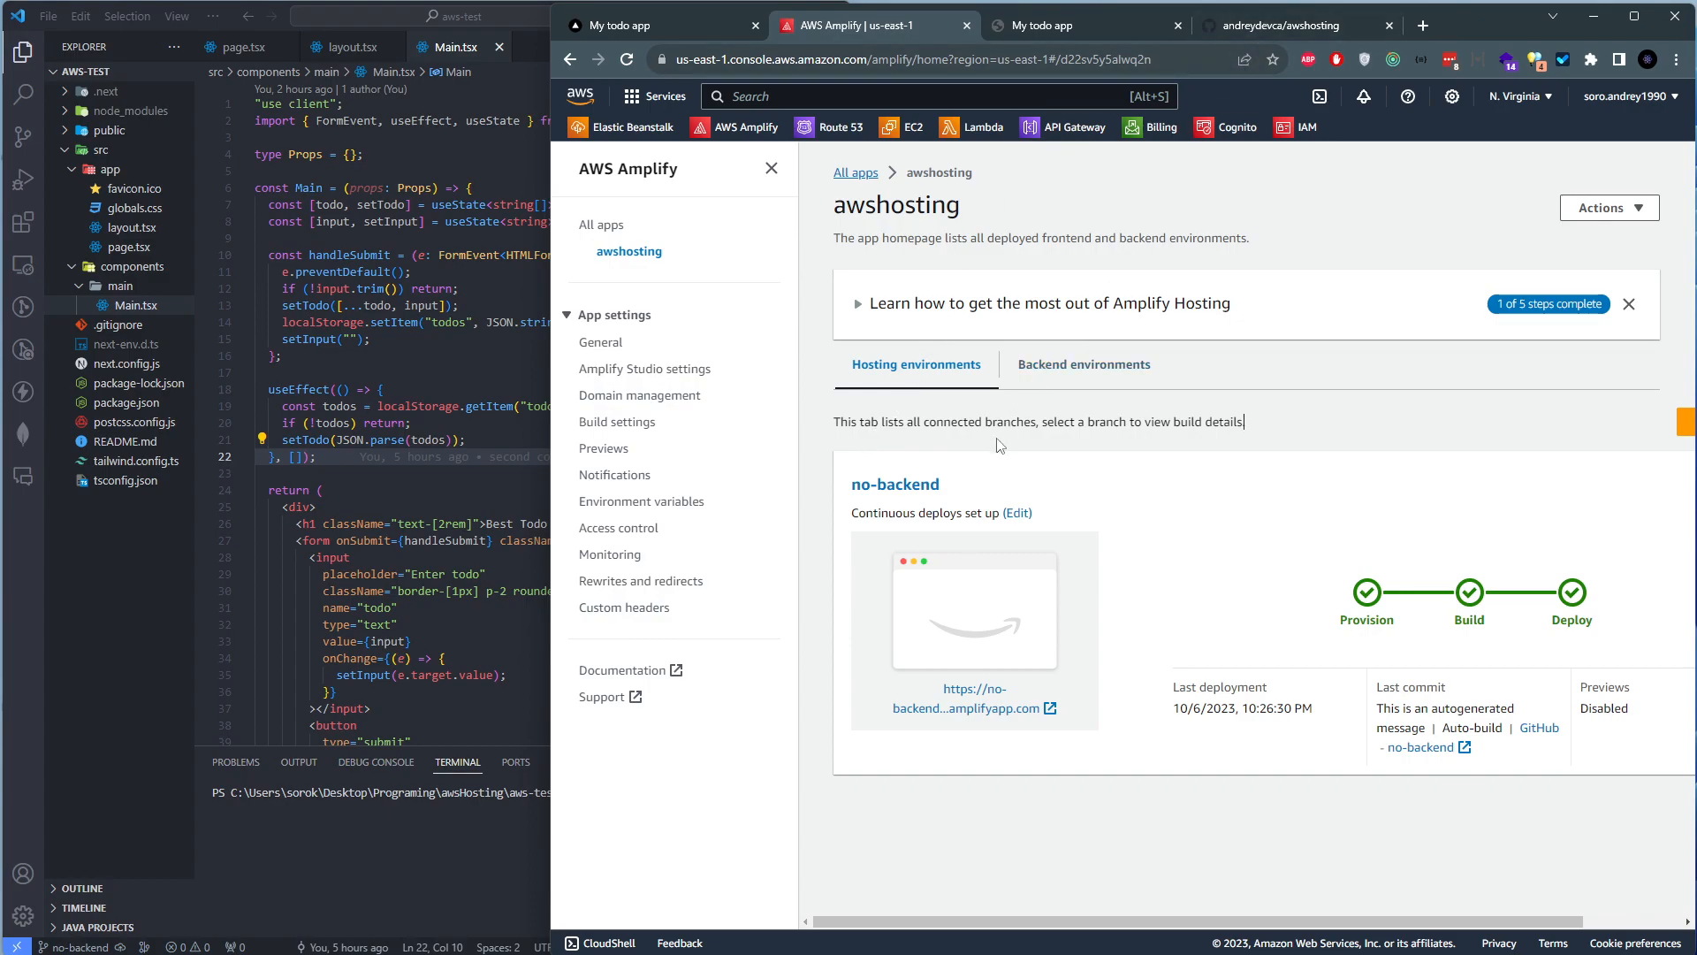
pyautogui.click(1117, 21)
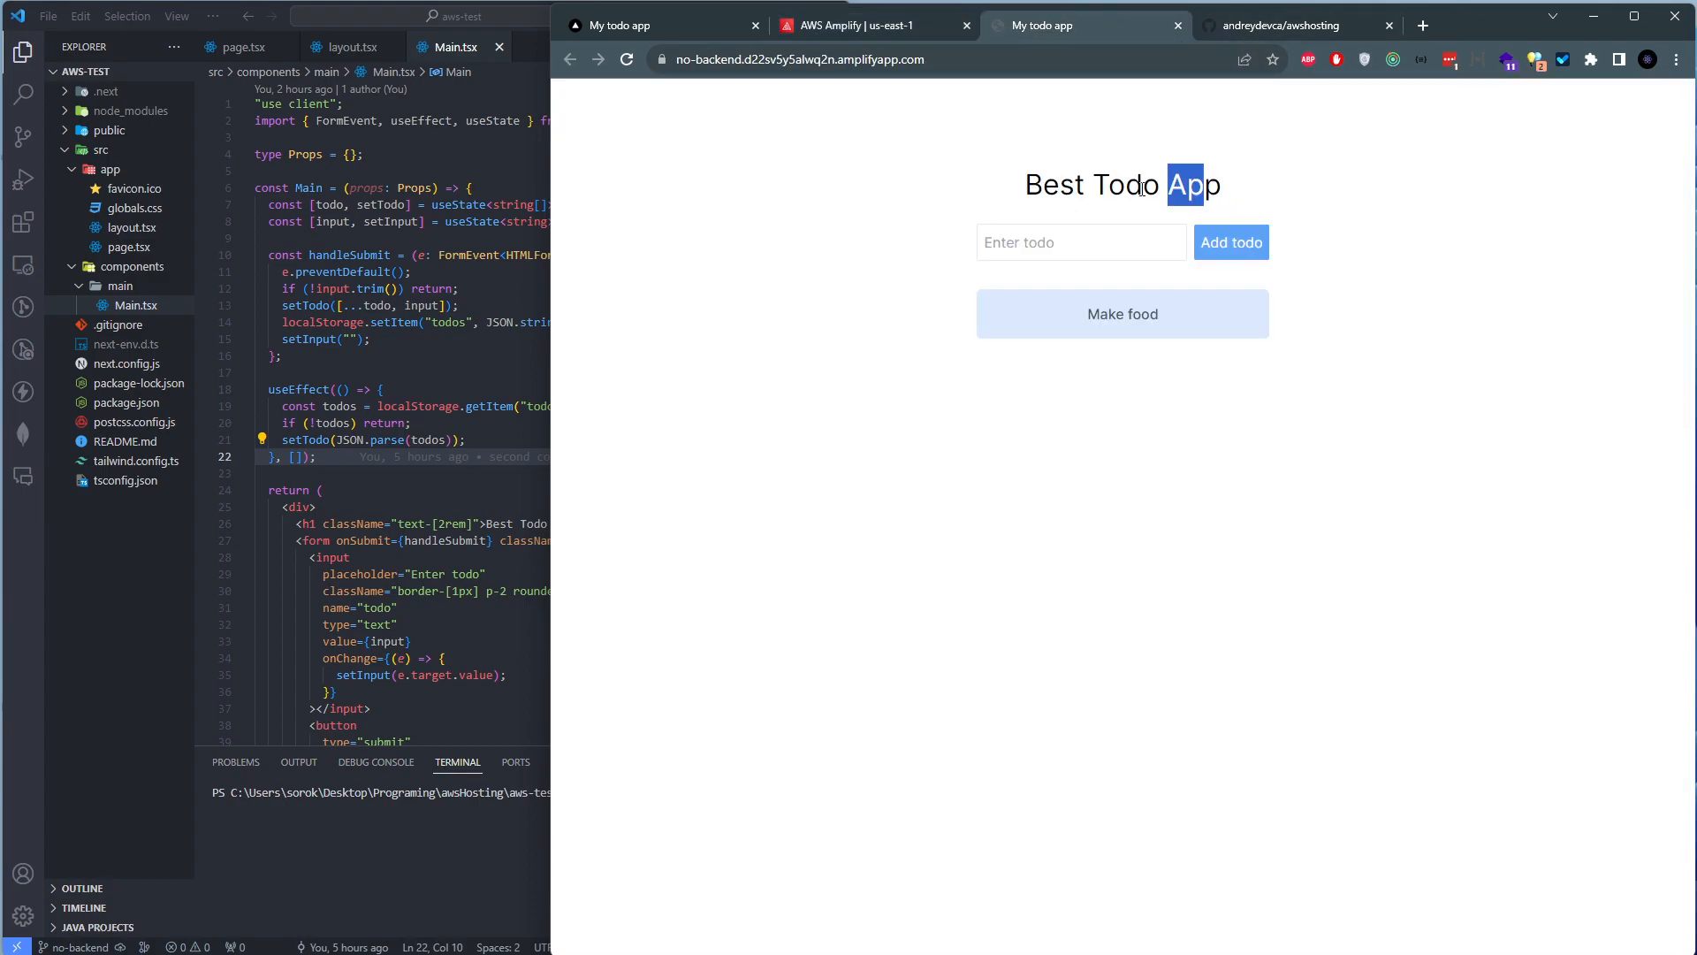
pyautogui.click(860, 27)
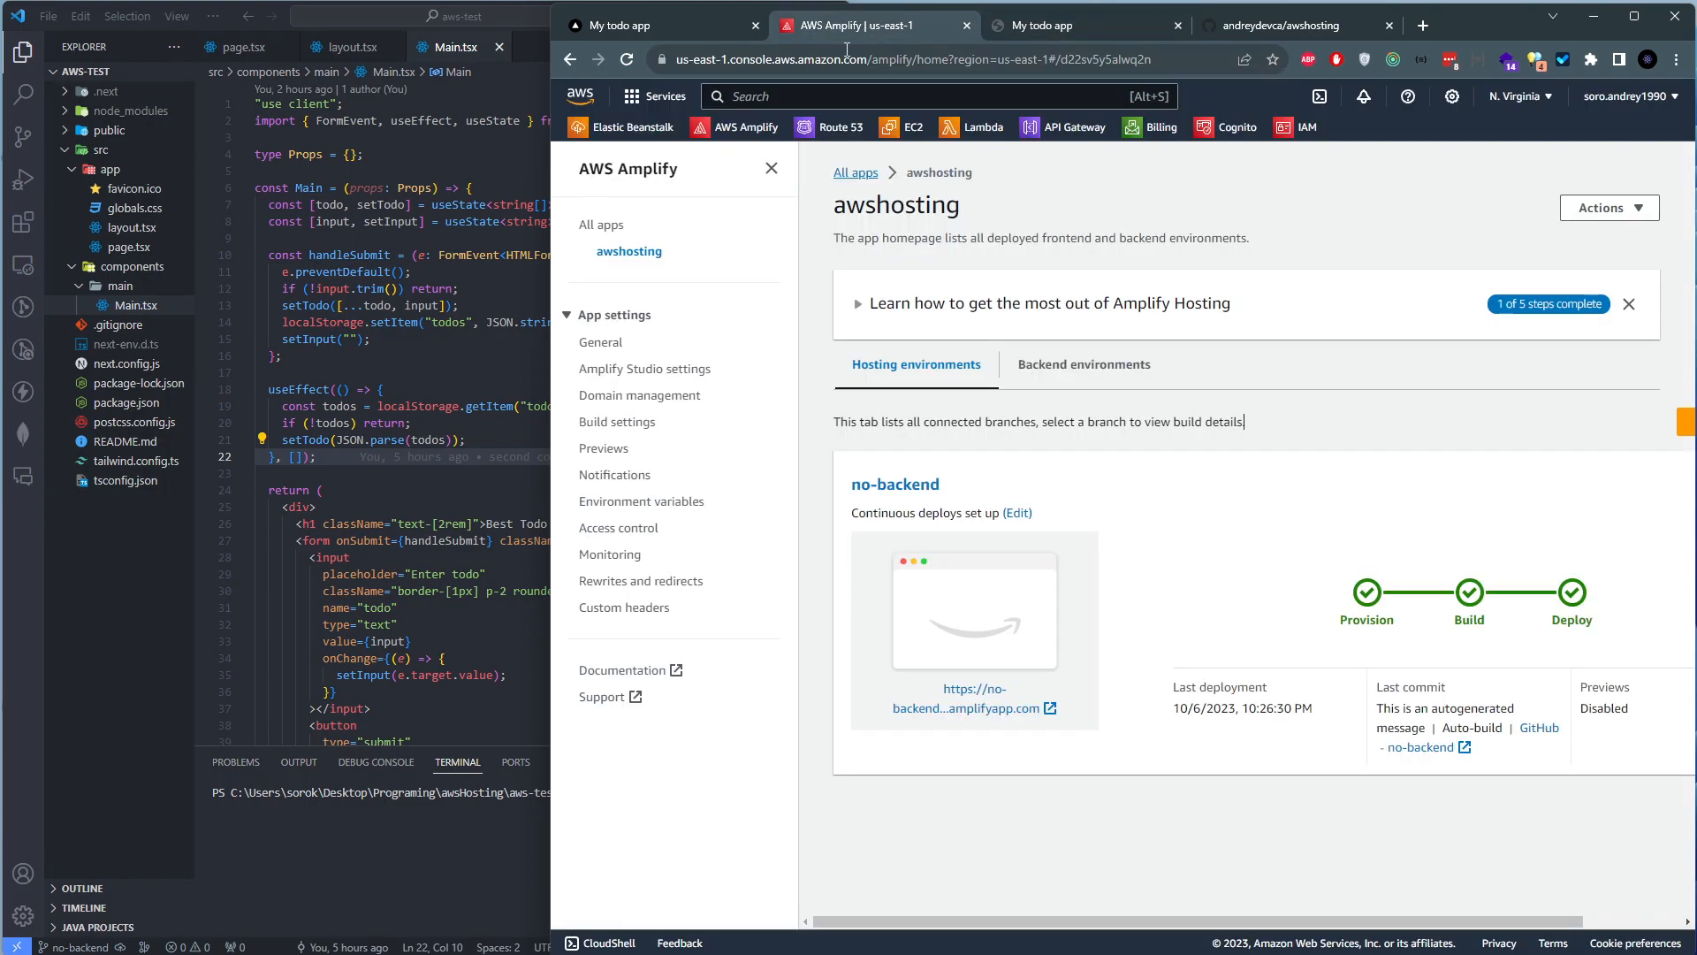
pyautogui.click(380, 796)
pyautogui.press('Up')
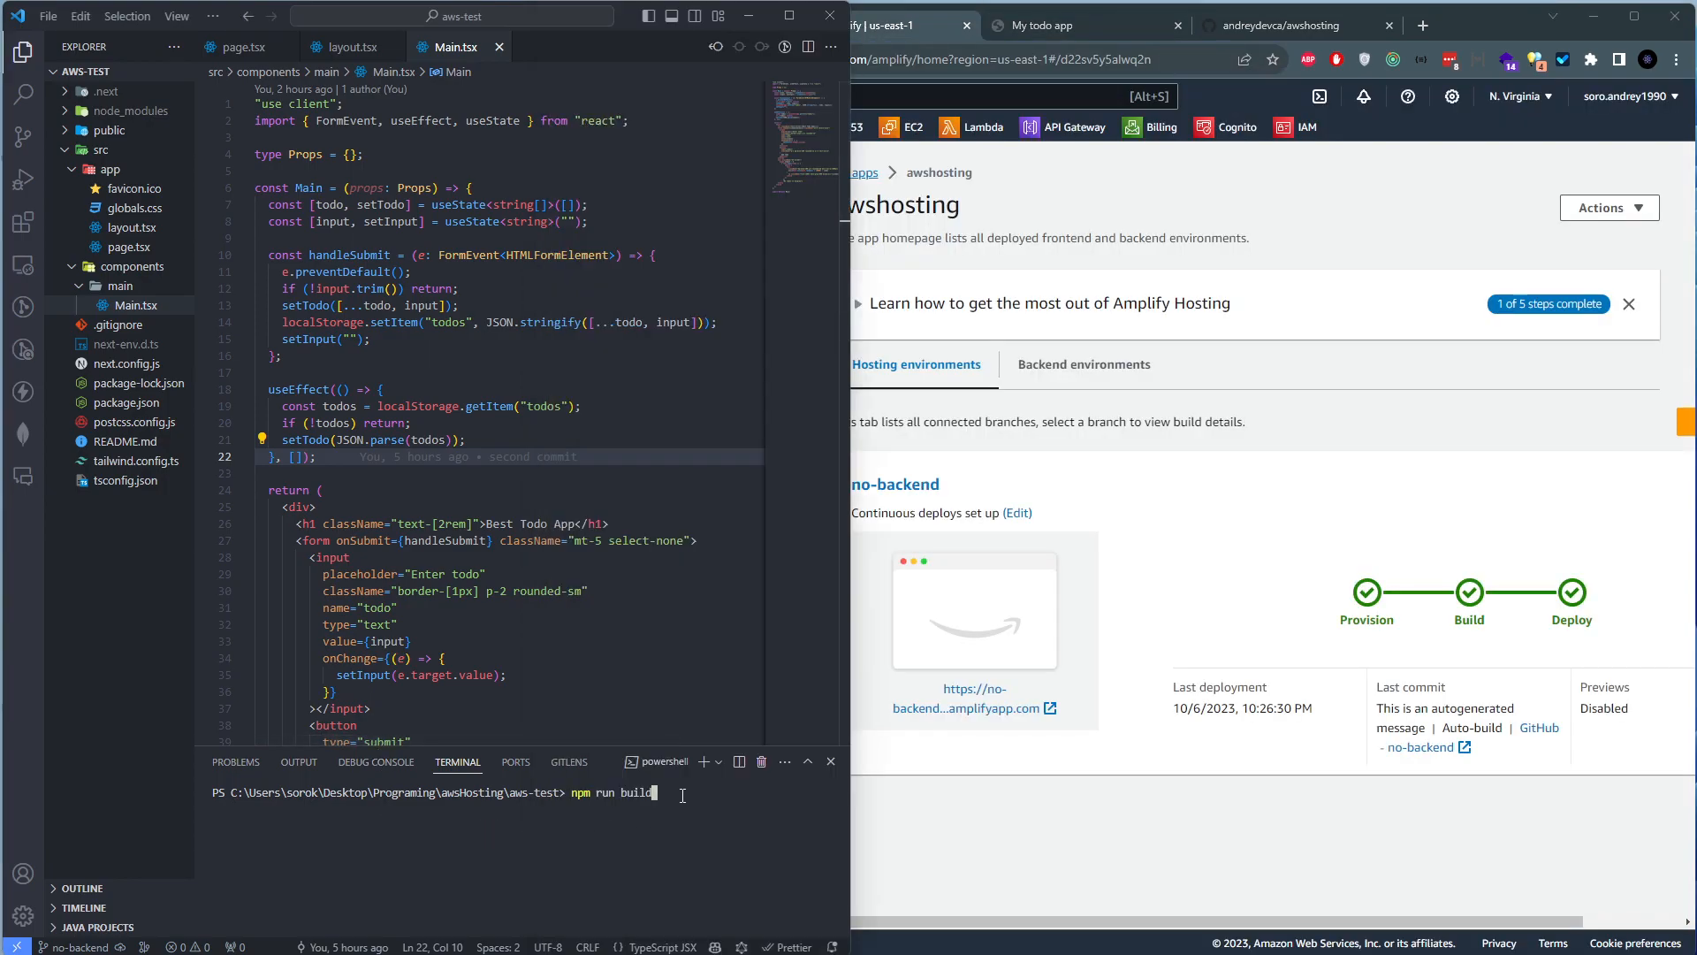
pyautogui.hotkey('ctrl', 'BackSpace')
pyautogui.hotkey('ctrl', 'BackSpace')
pyautogui.hotkey('ctrl', 'BackSpace')
# Change the Add todo button's background class to bg-yellow-400 in Main.tsx and save the file
pyautogui.click(509, 506)
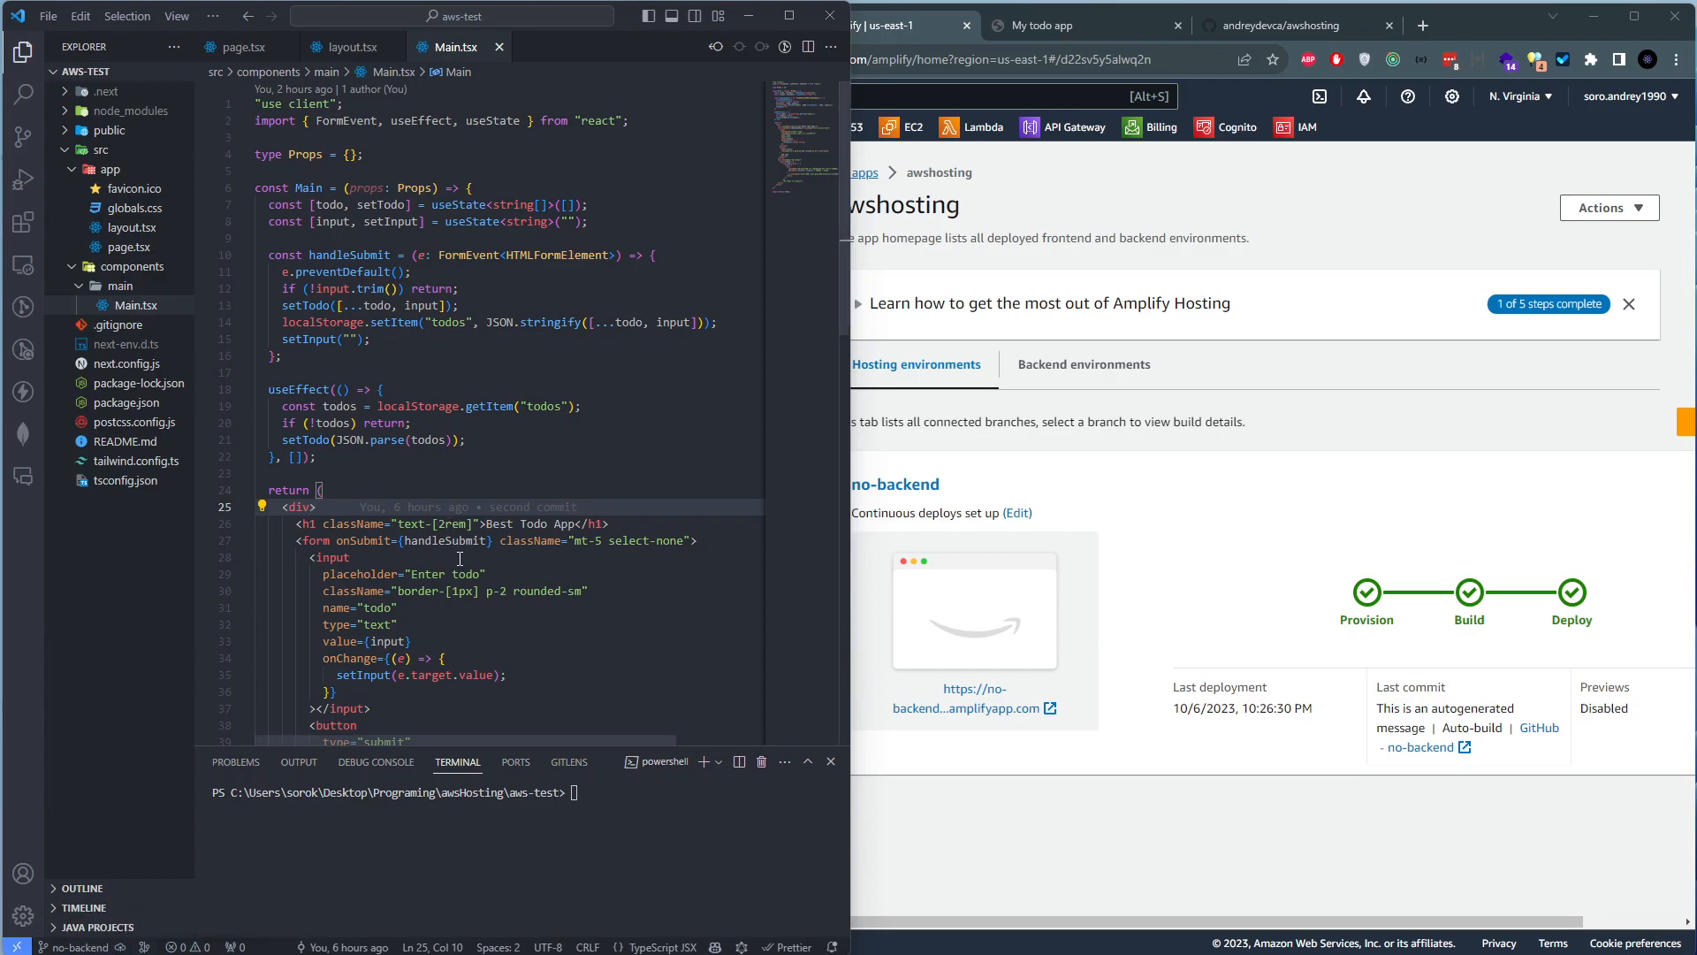
pyautogui.scroll(-7, 460, 559)
pyautogui.doubleClick(481, 405)
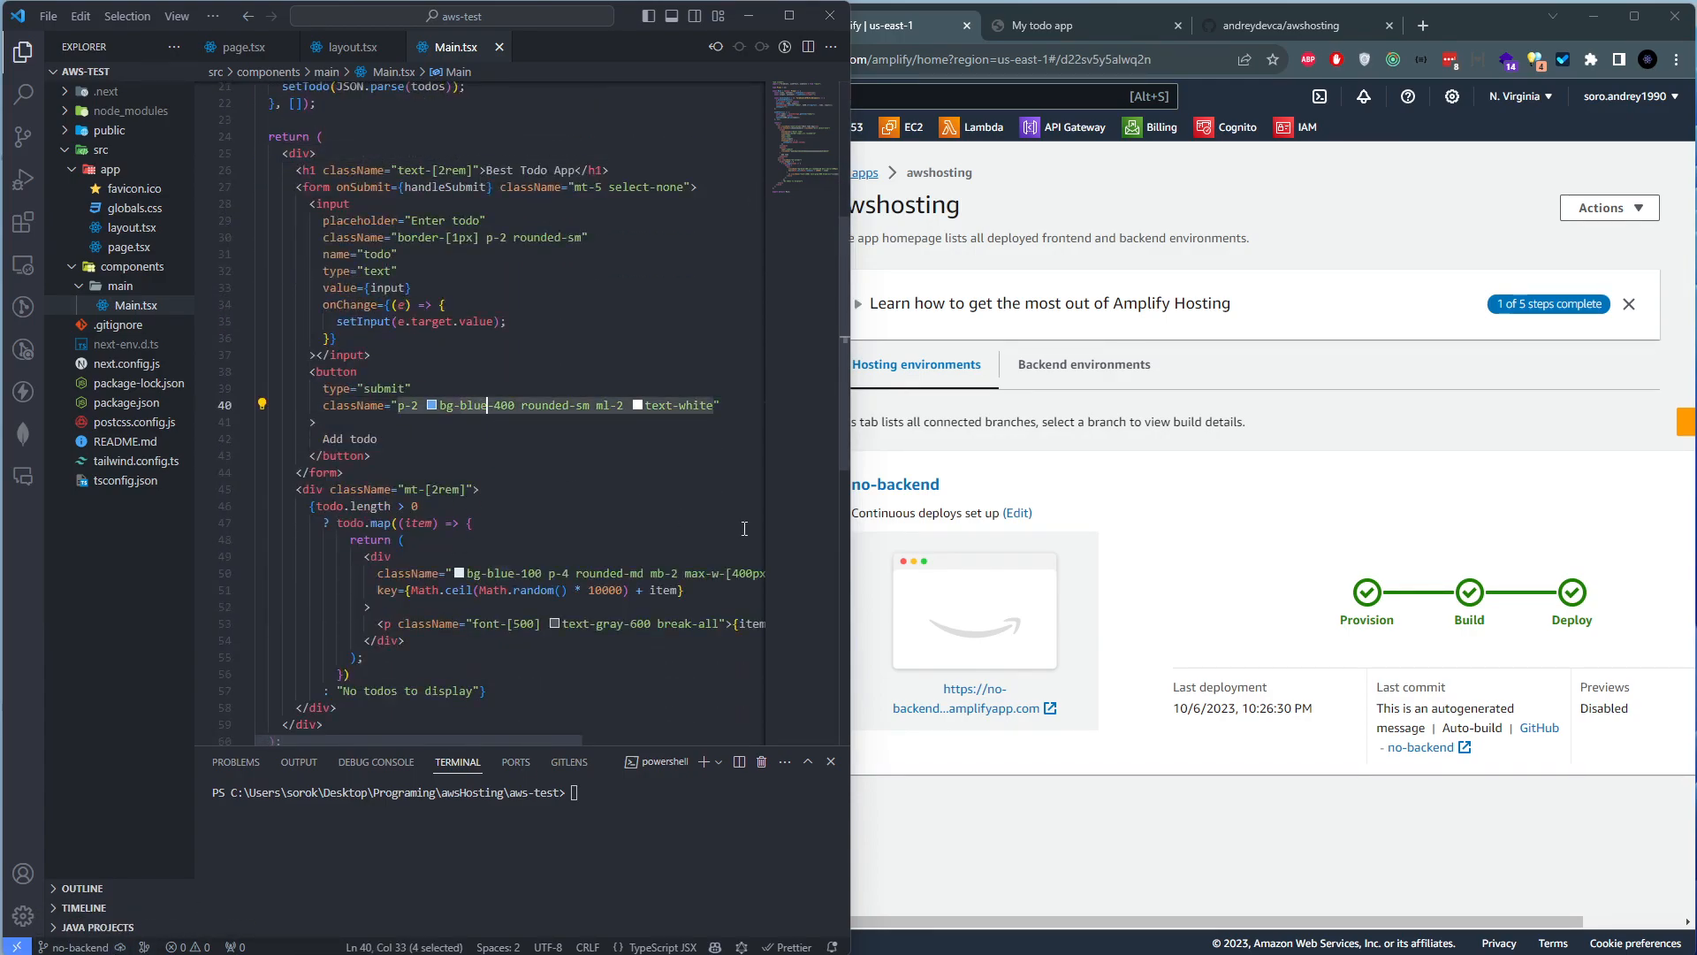
pyautogui.write('yellow')
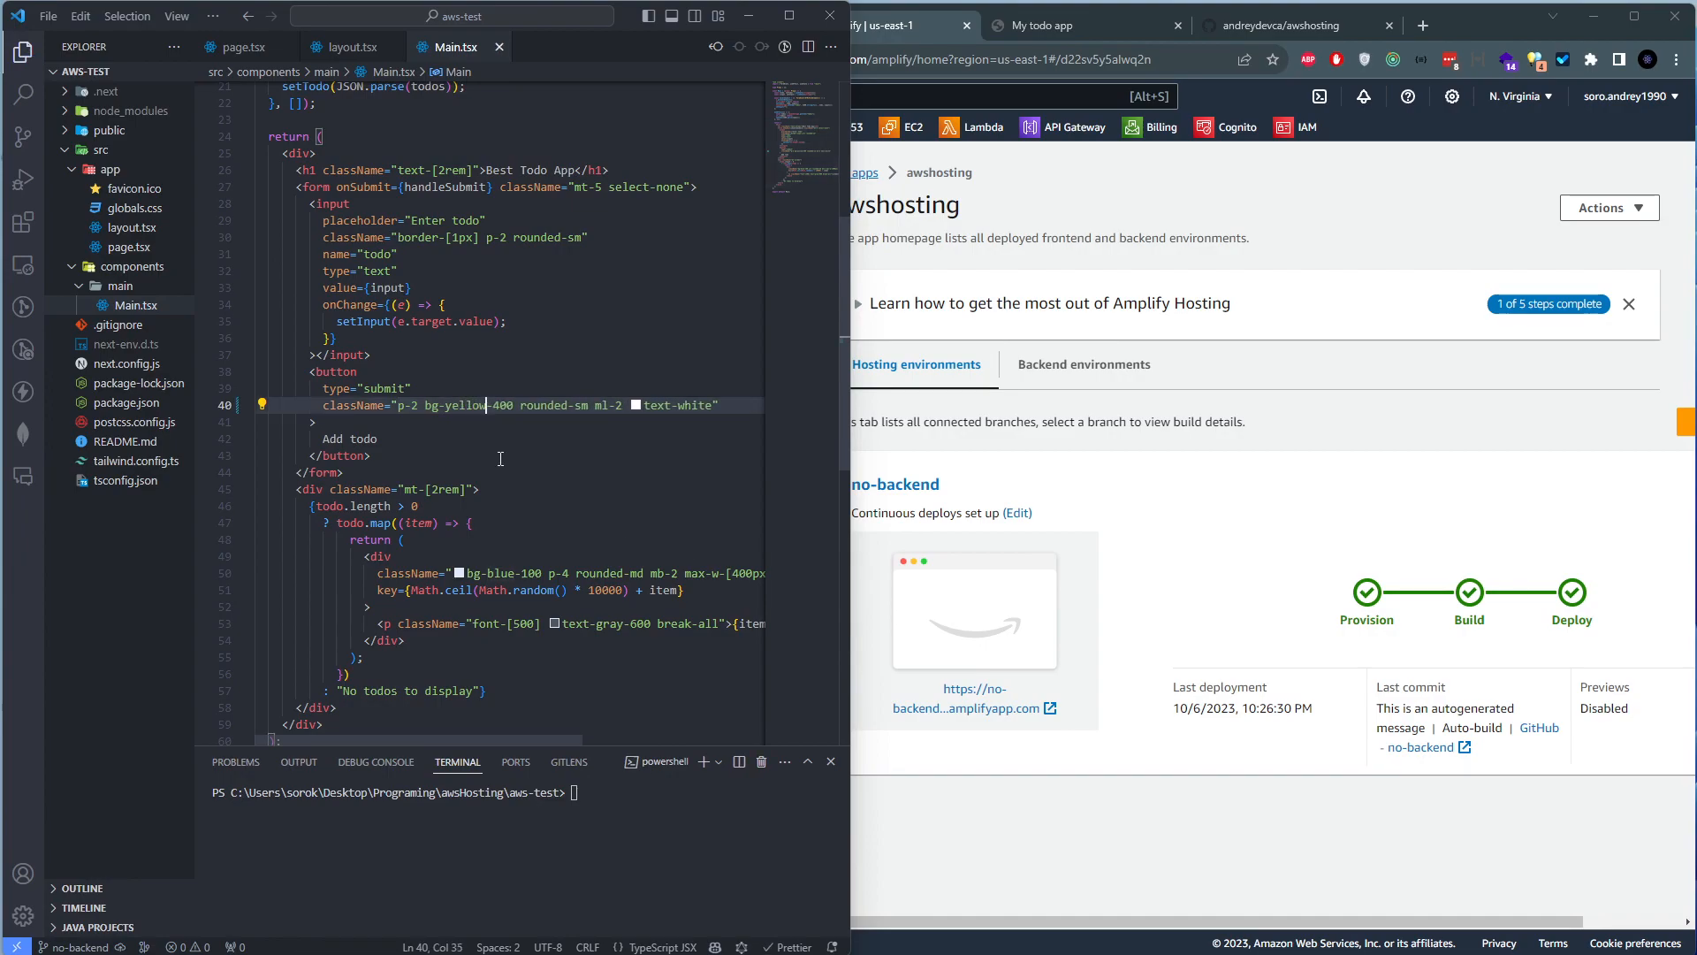
pyautogui.click(761, 529)
pyautogui.click(619, 835)
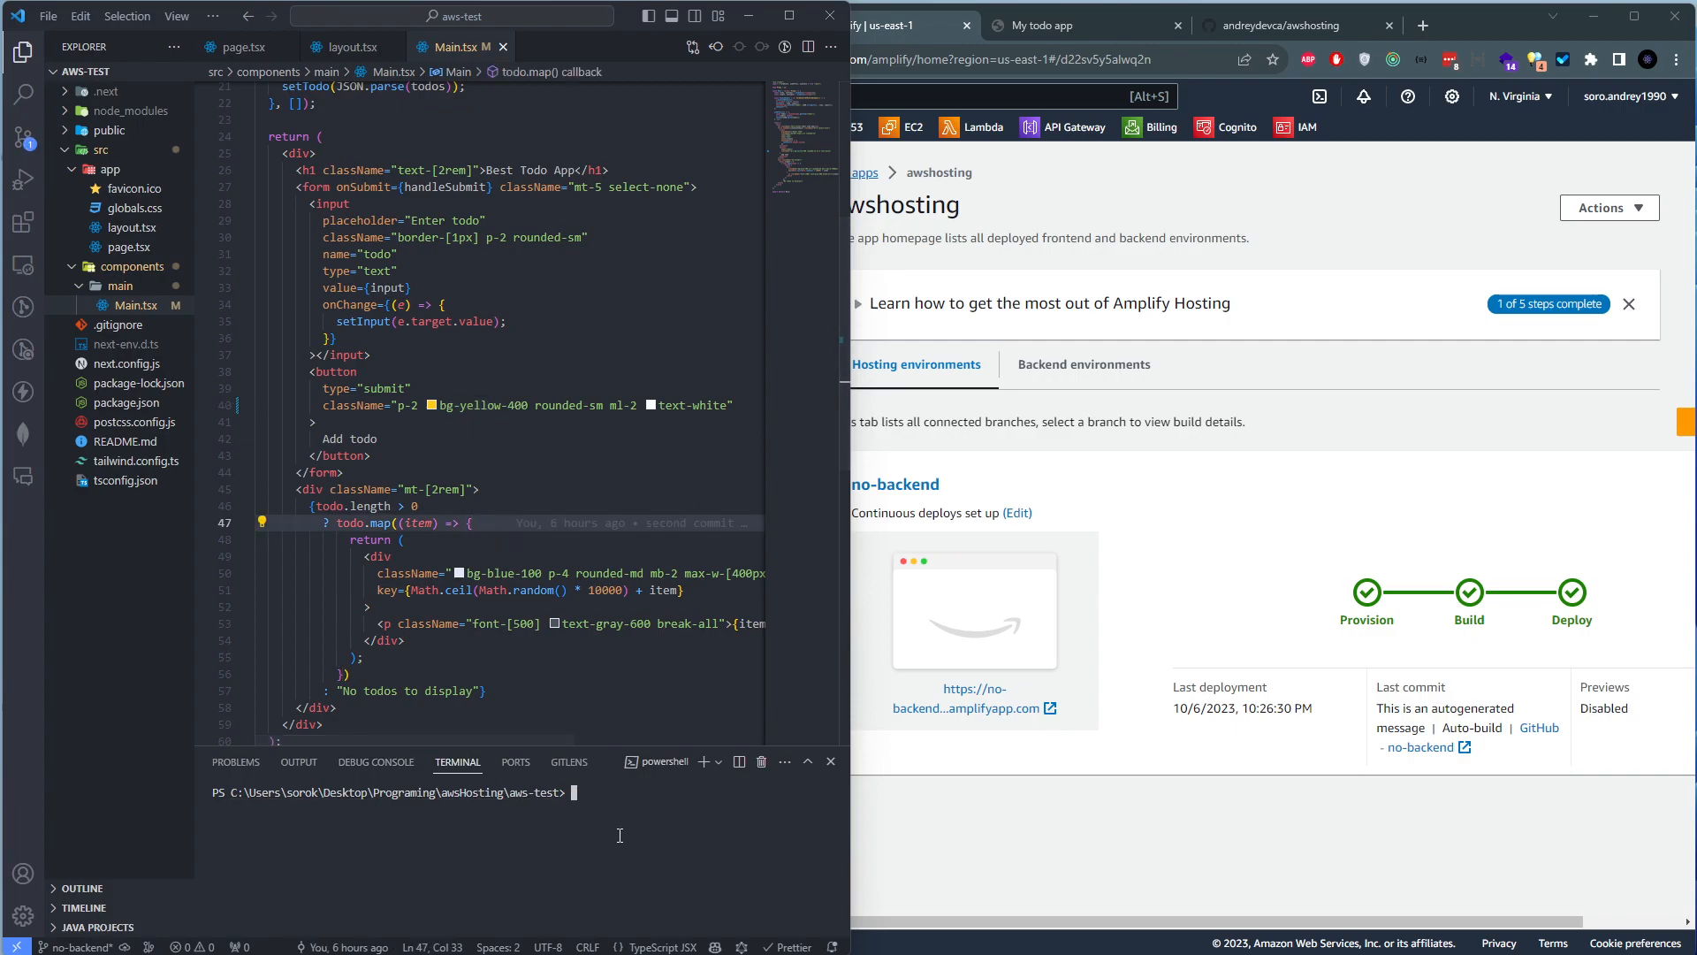
# Stage the Main.tsx change and commit it with the message "btn clr change"
pyautogui.click(23, 137)
pyautogui.click(158, 176)
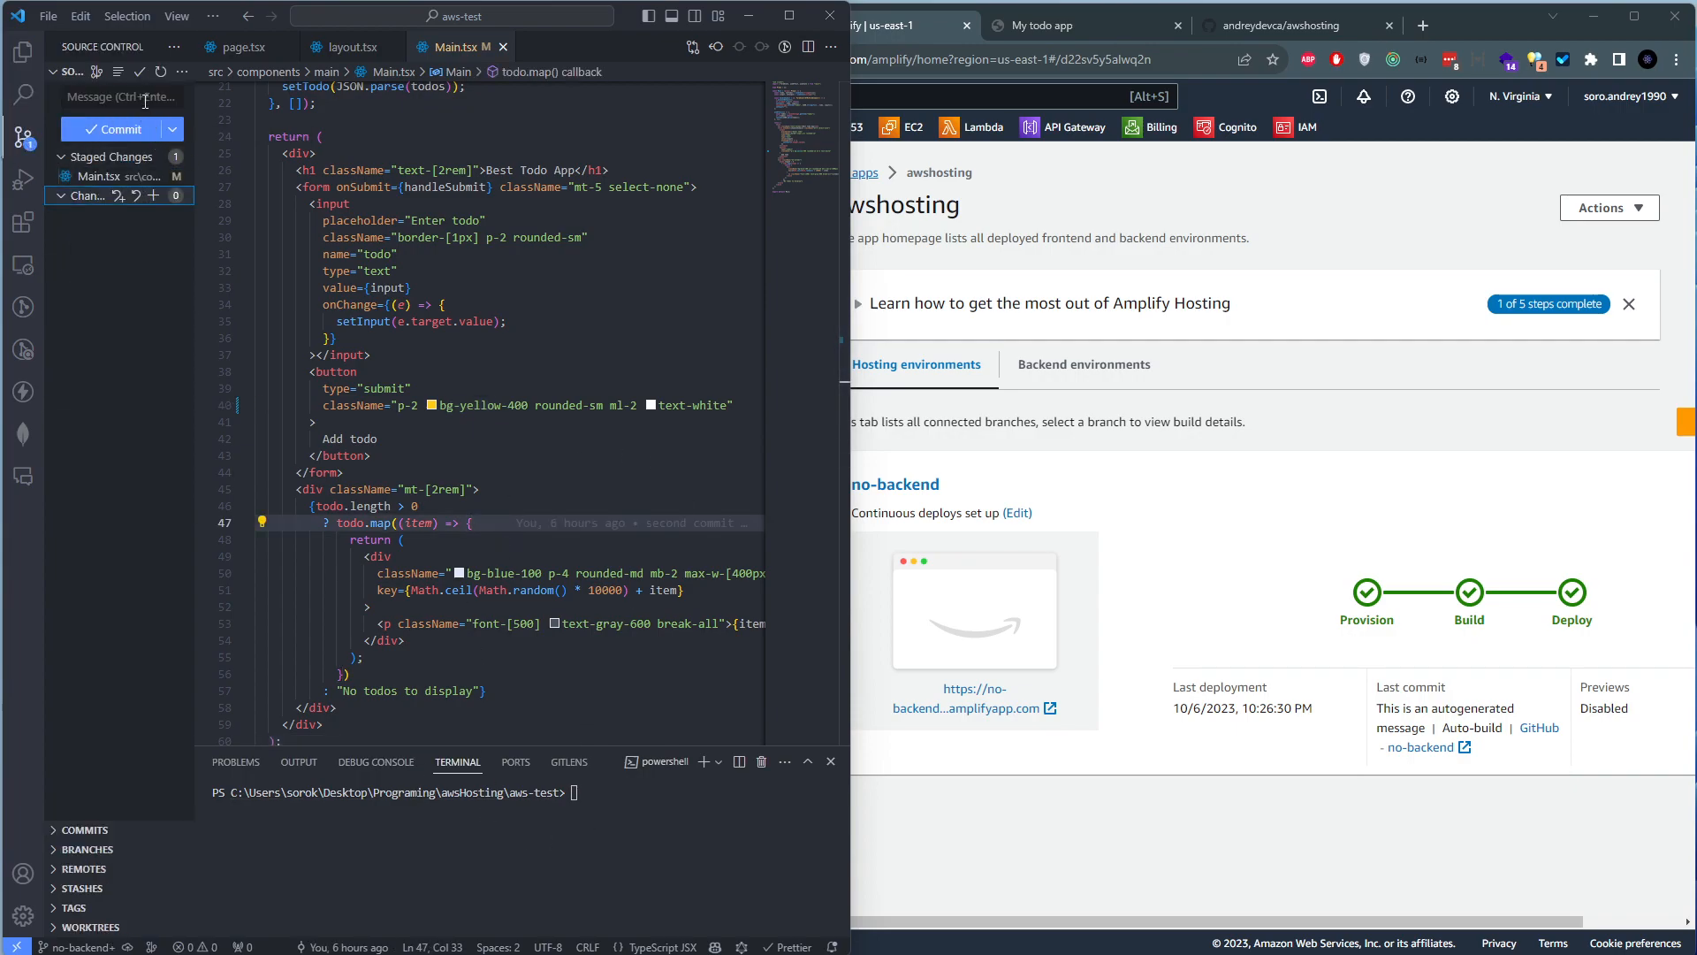
pyautogui.write('btn clr change')
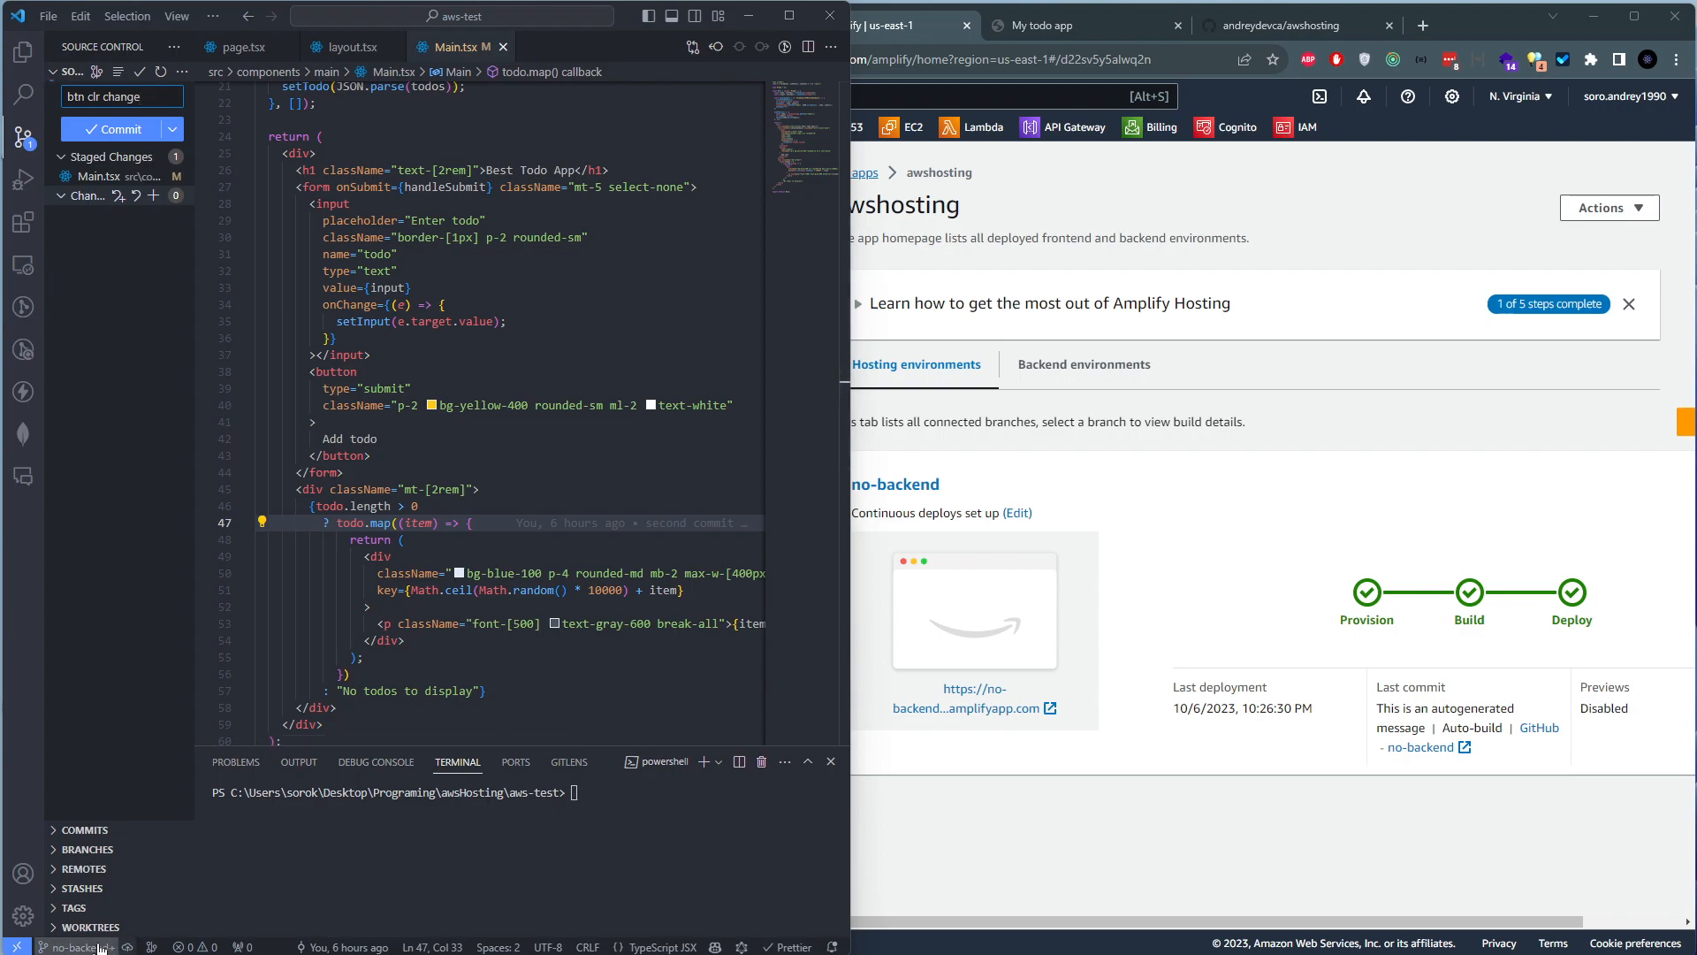
pyautogui.click(115, 129)
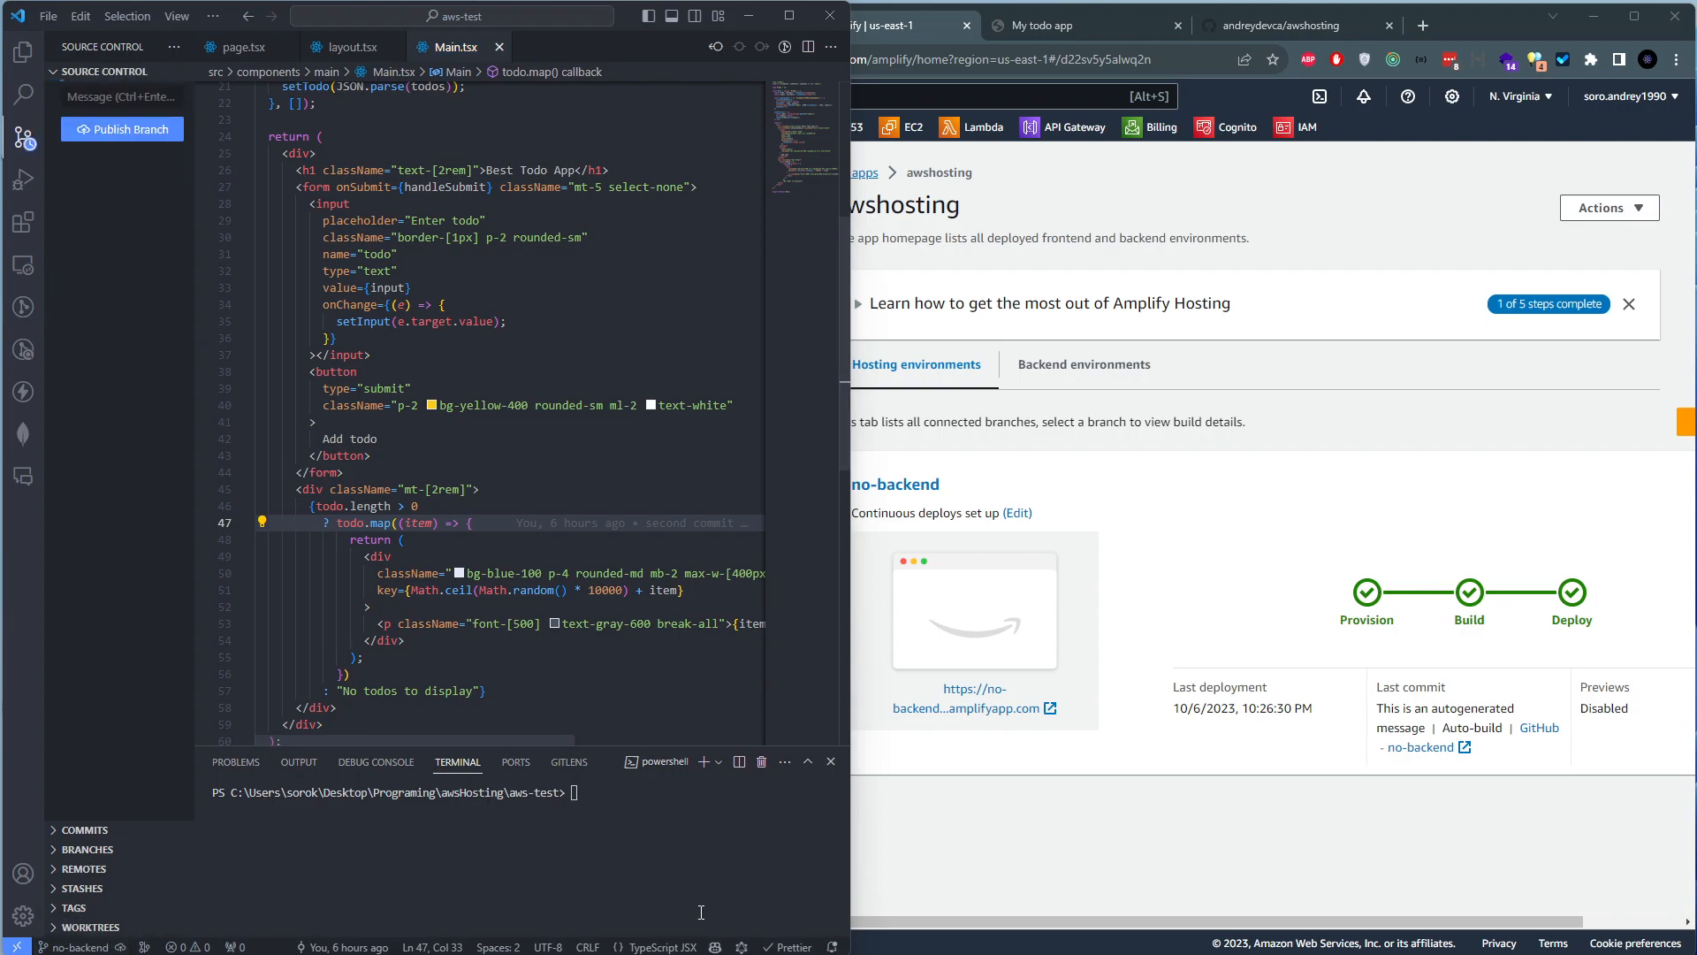
# Push the no-backend branch to origin from the terminal and clear the terminal output
pyautogui.write('git push origin no-backend')
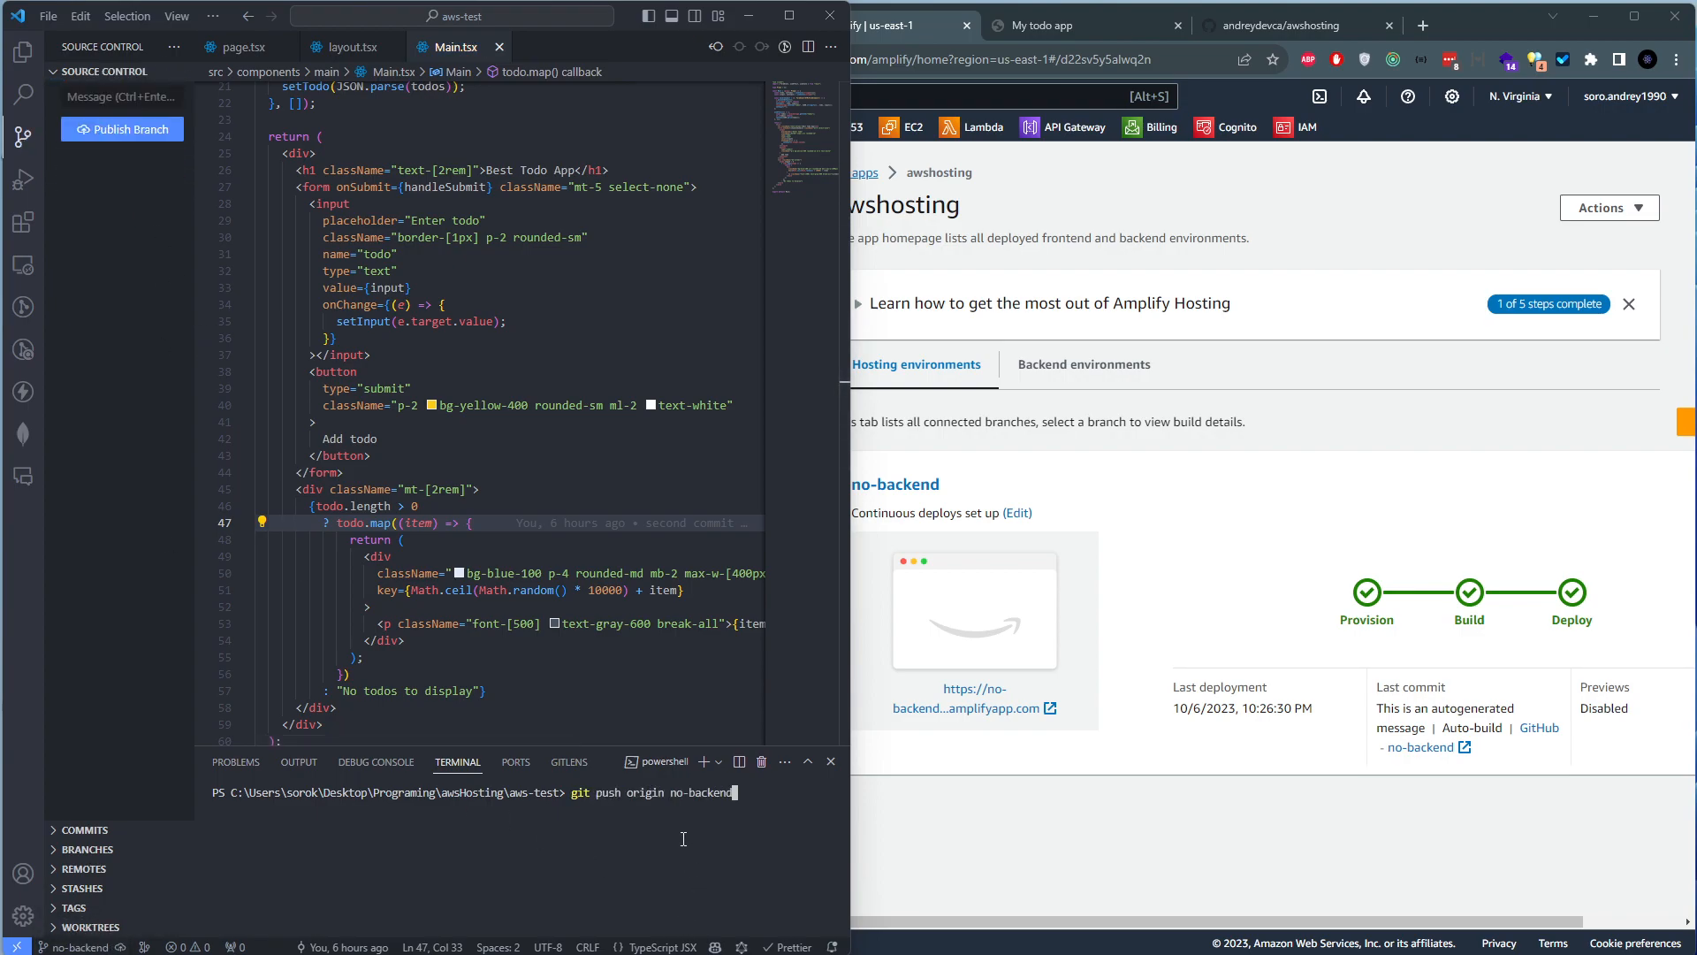
pyautogui.press('Up')
pyautogui.press('Up')
pyautogui.press('Up')
pyautogui.press('BackSpace')
pyautogui.press('BackSpace')
pyautogui.press('BackSpace')
pyautogui.press('BackSpace')
pyautogui.press('BackSpace')
pyautogui.press('BackSpace')
pyautogui.press('BackSpace')
pyautogui.press('BackSpace')
pyautogui.press('BackSpace')
pyautogui.press('BackSpace')
pyautogui.press('BackSpace')
pyautogui.press('BackSpace')
pyautogui.press('BackSpace')
pyautogui.write('push origin np')
pyautogui.press('BackSpace')
pyautogui.write('o-backeand')
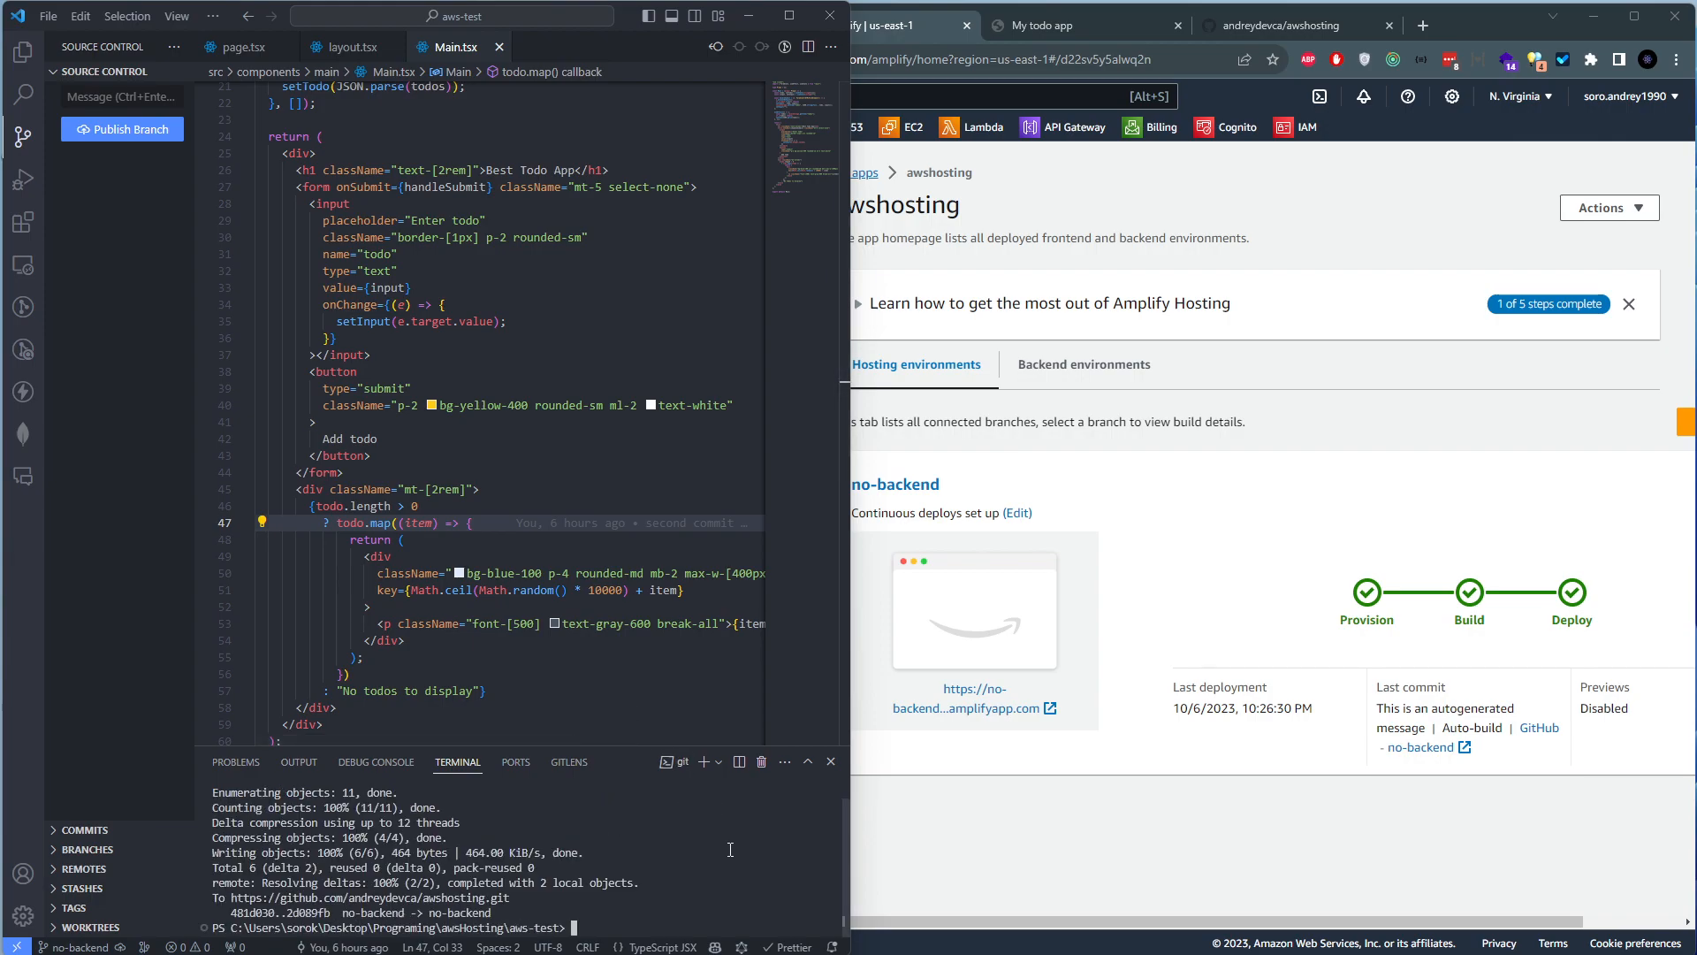
pyautogui.write('cls')
pyautogui.press('Return')
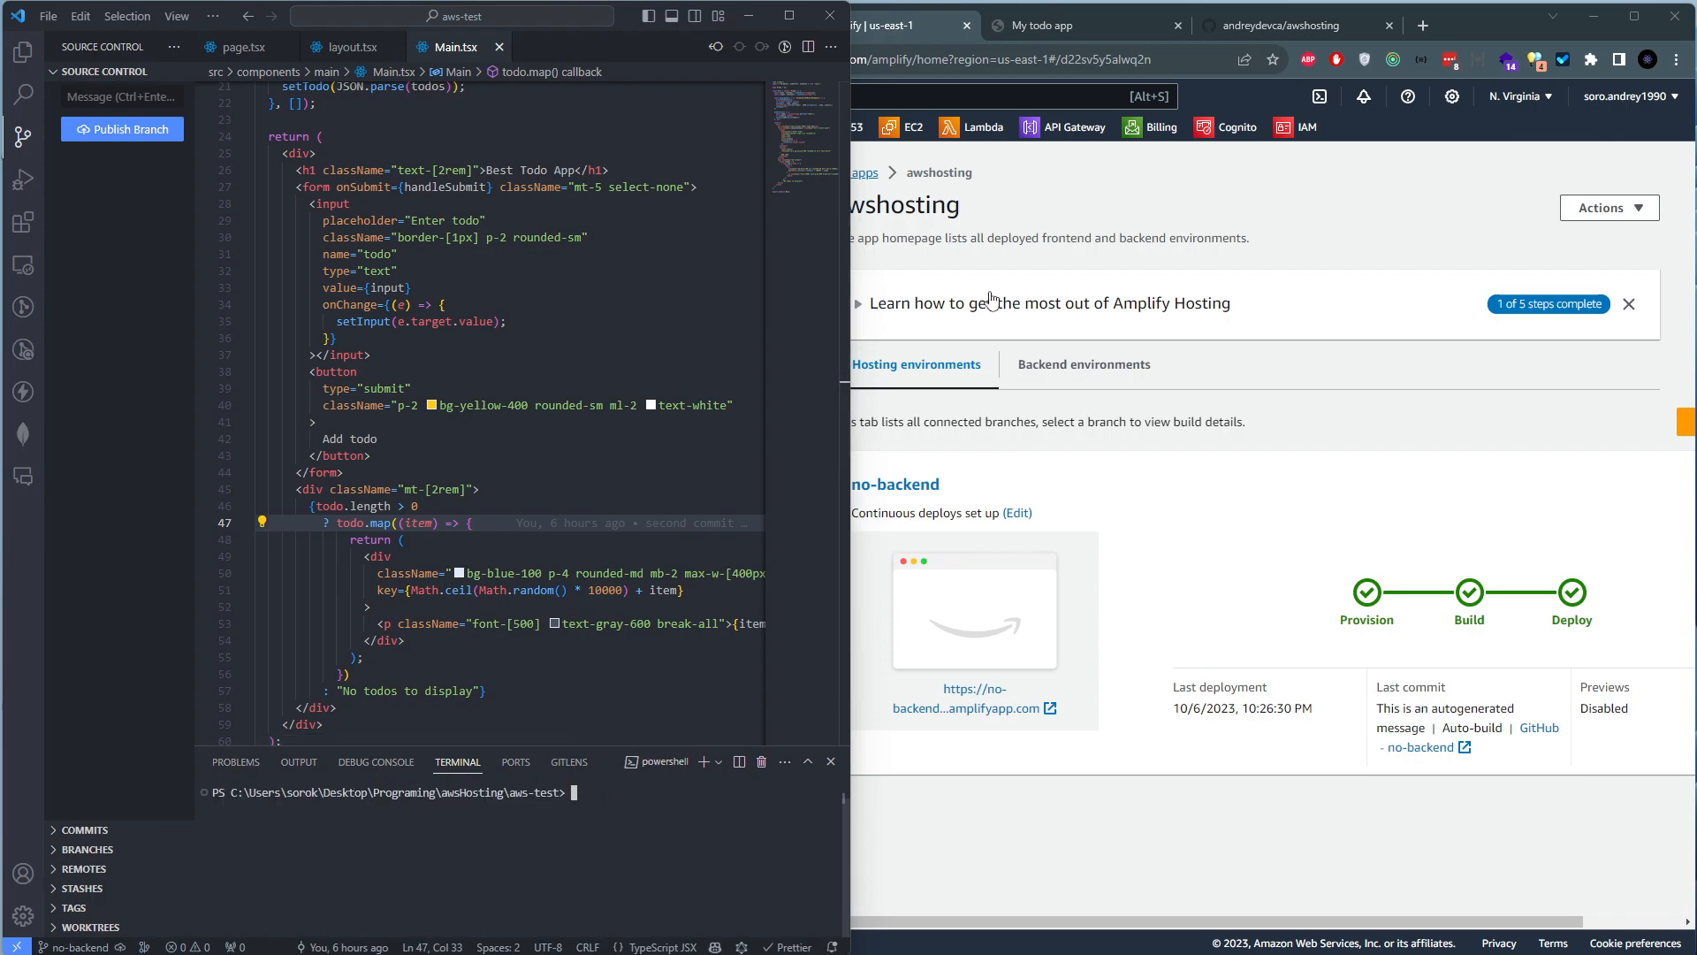
# Switch to the browser and check the awshosting GitHub repository for the recent push to no-backend
pyautogui.click(1161, 222)
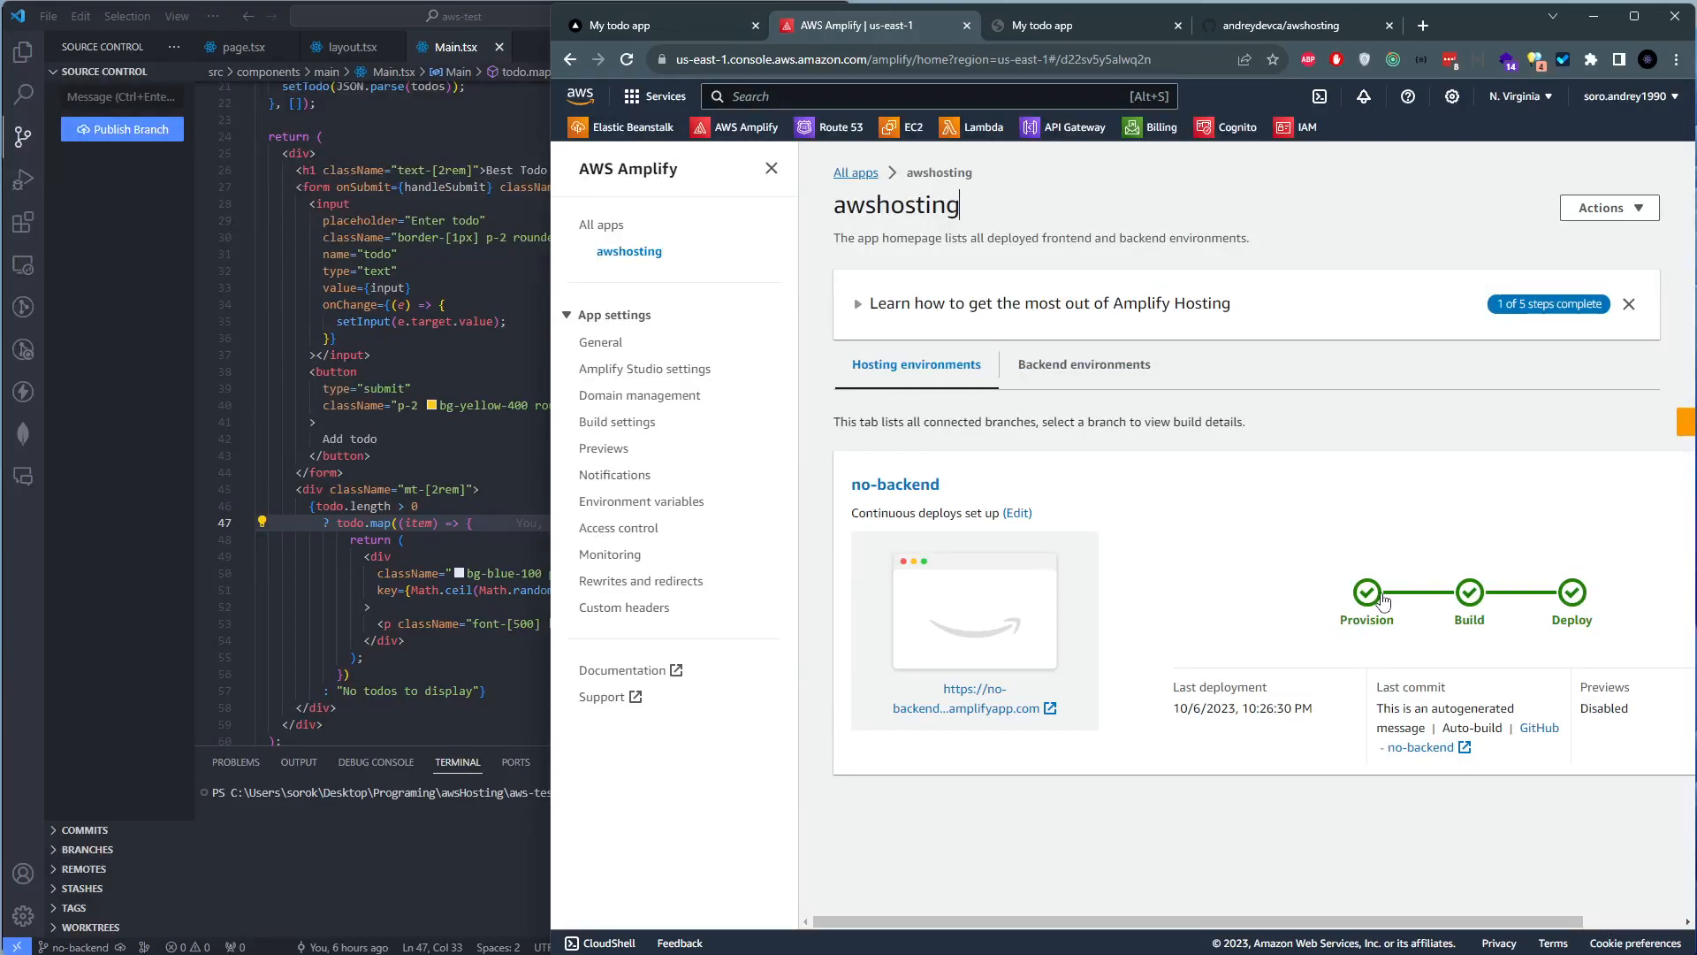
pyautogui.click(1191, 26)
pyautogui.moveTo(726, 275); pyautogui.dragTo(911, 275)
pyautogui.click(929, 245)
pyautogui.moveTo(630, 275); pyautogui.dragTo(778, 283)
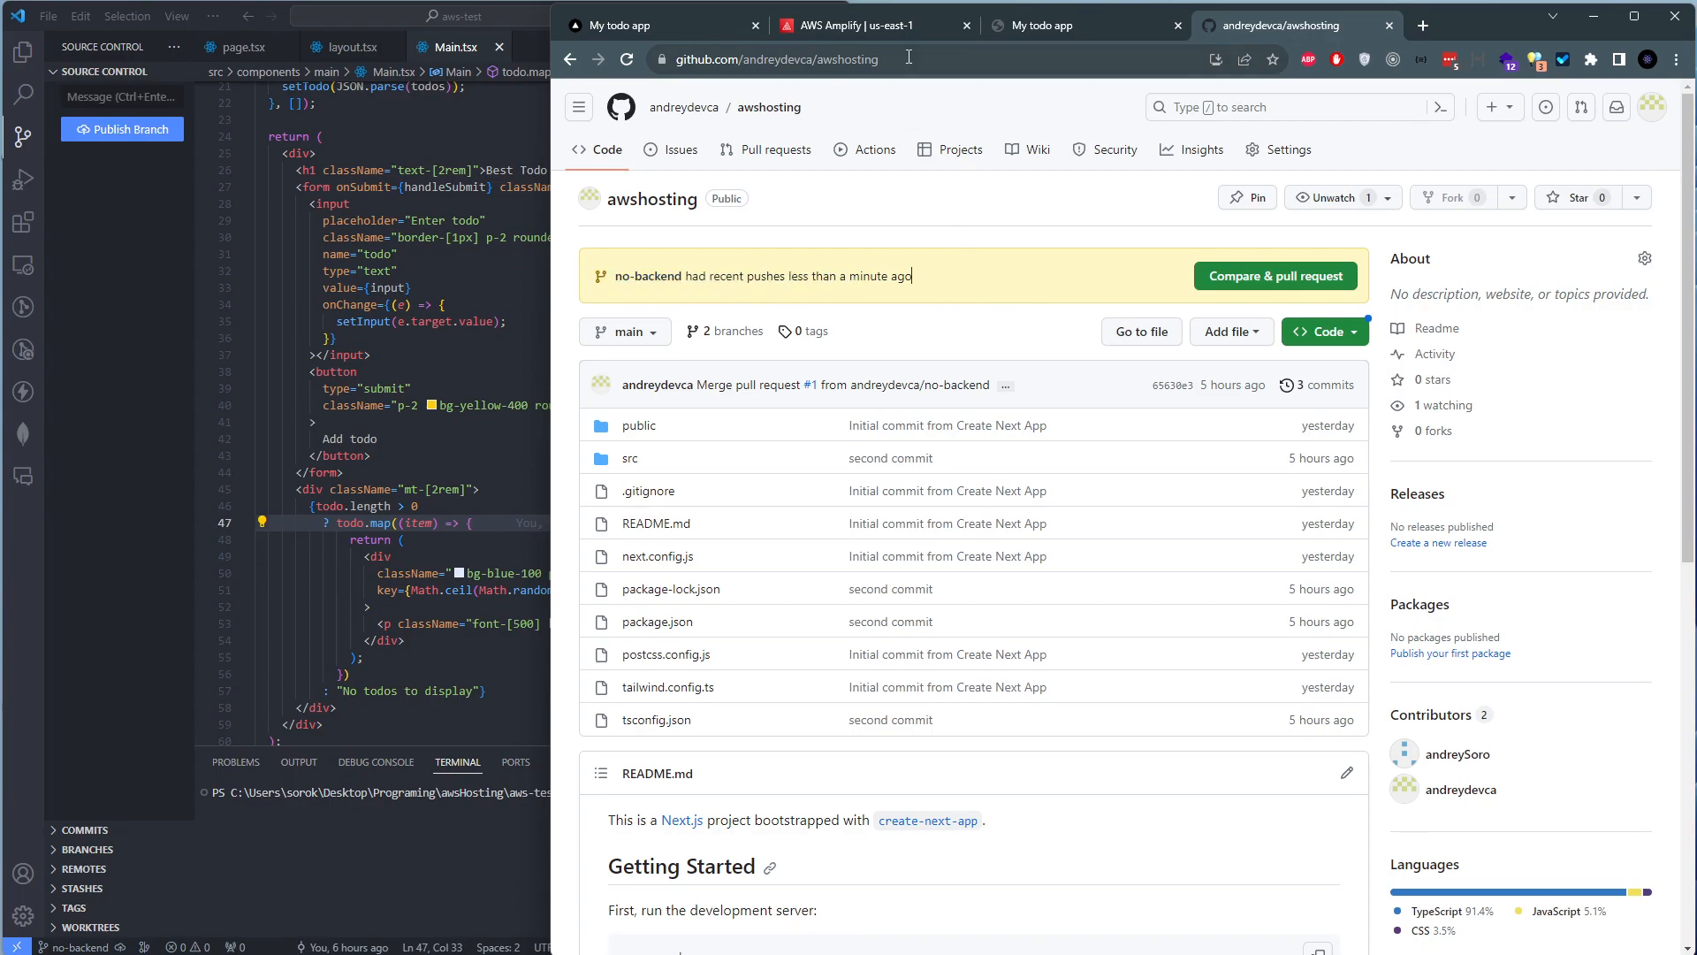
# Check the progress of the automatic Amplify deployment for the new commit, comparing it with the GitHub repository
pyautogui.click(849, 24)
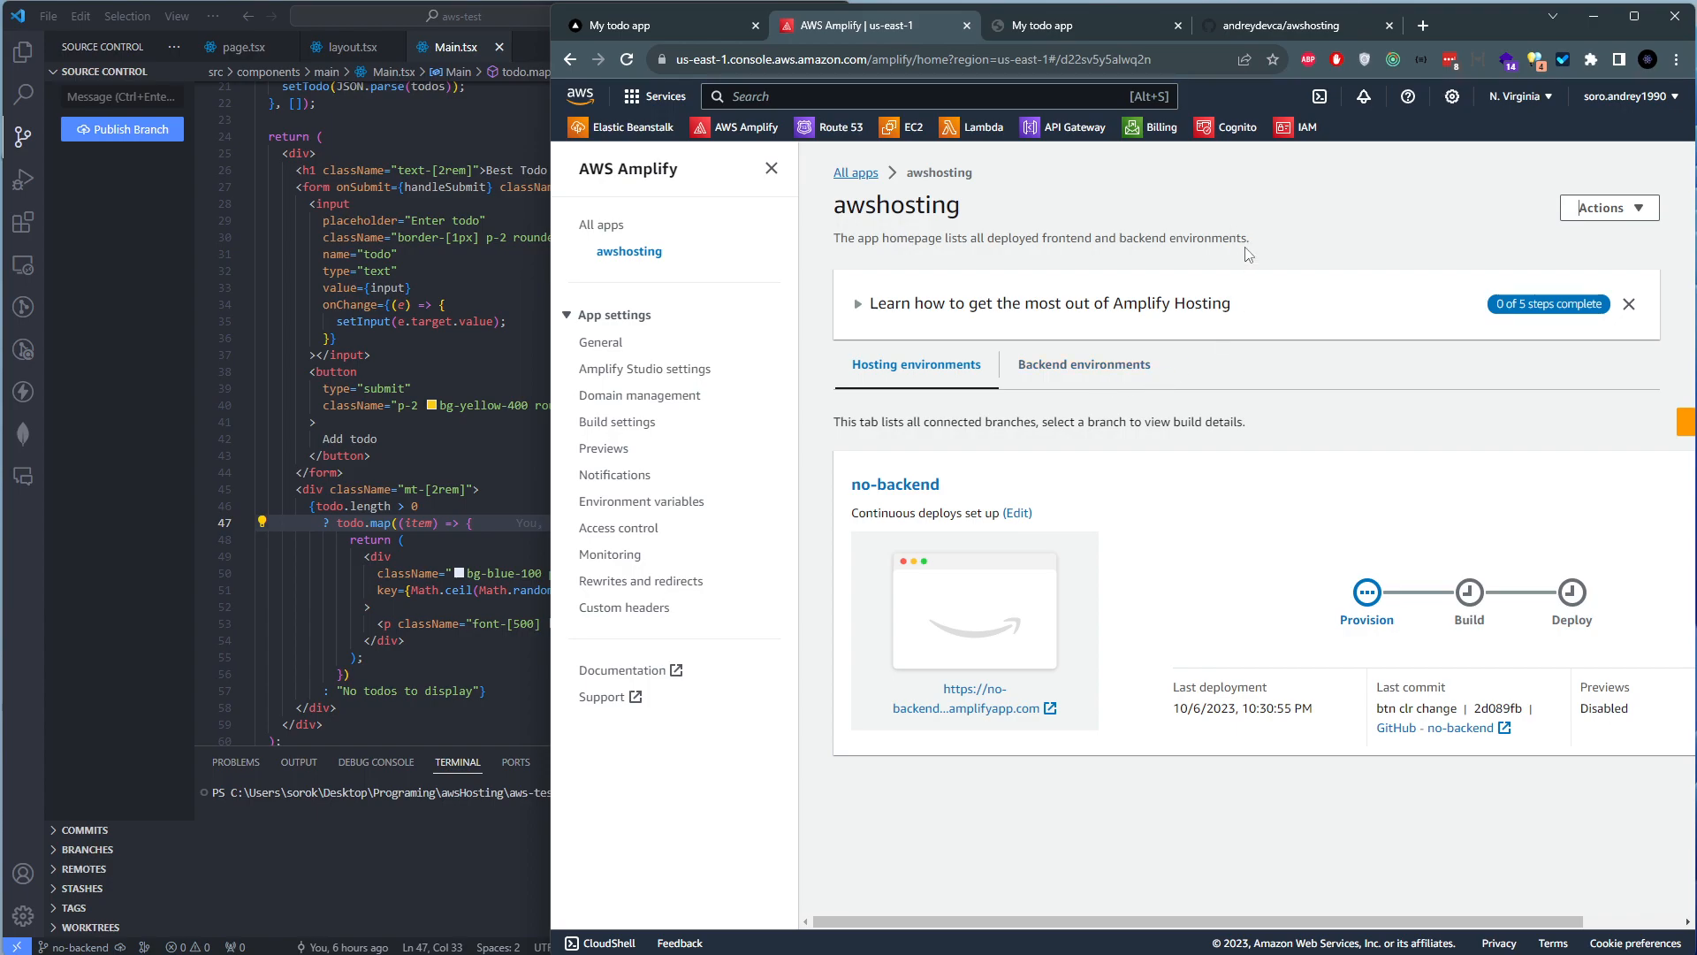
pyautogui.click(1227, 34)
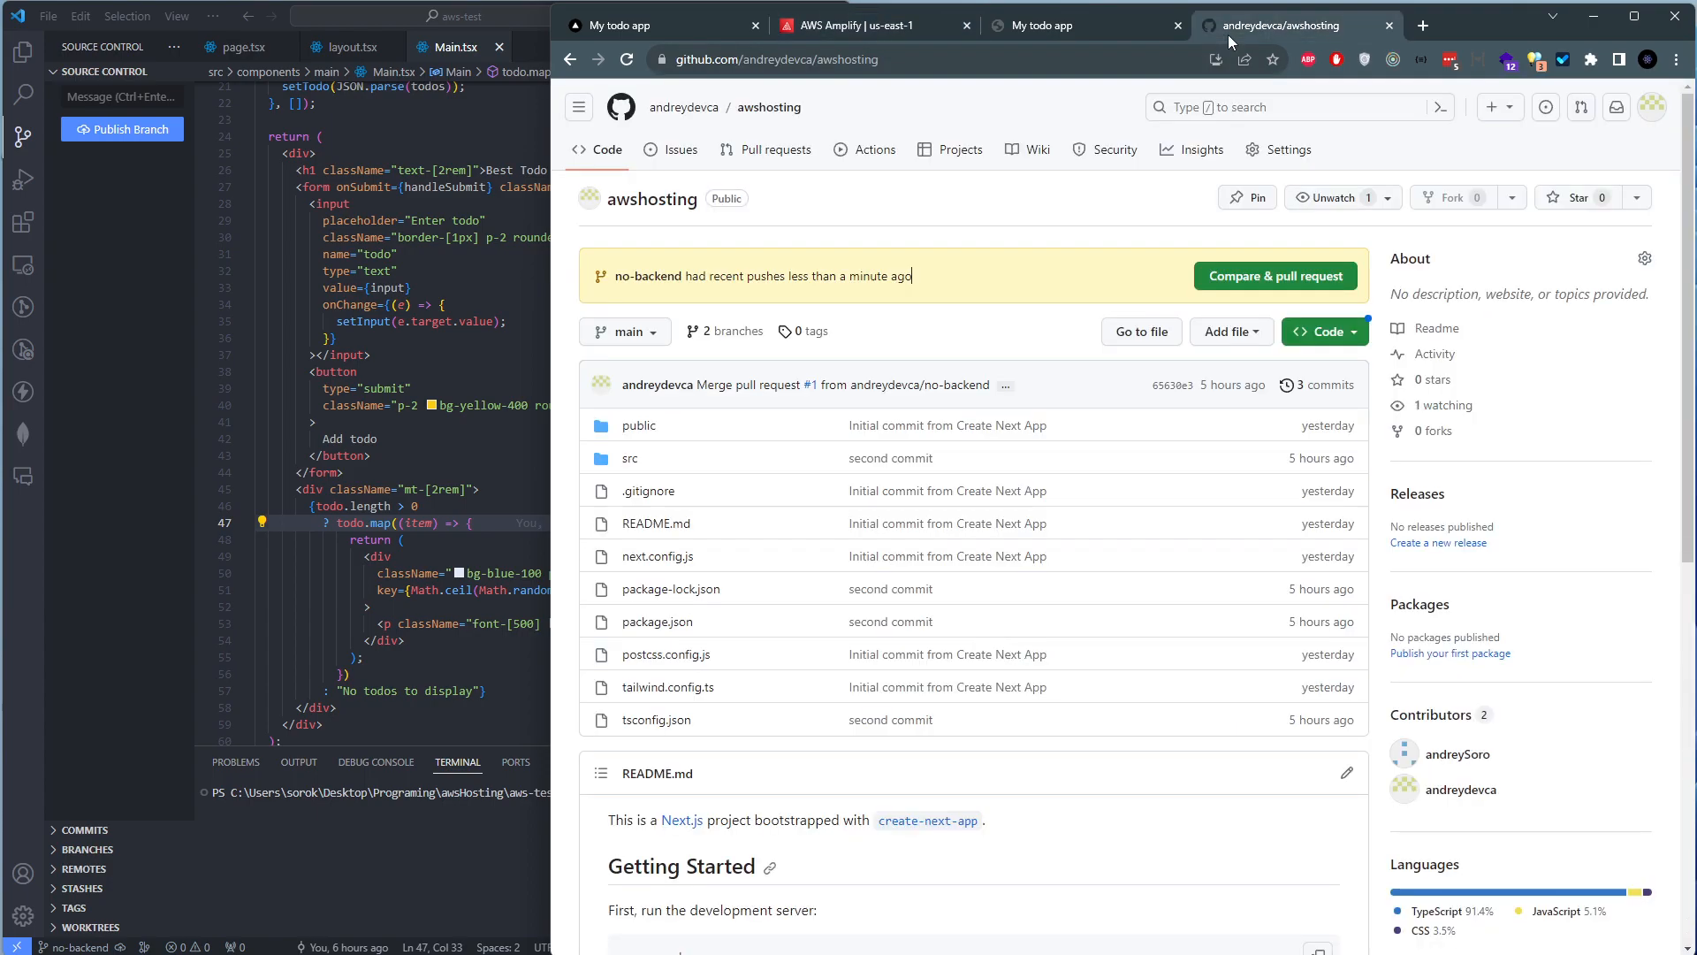
pyautogui.click(808, 32)
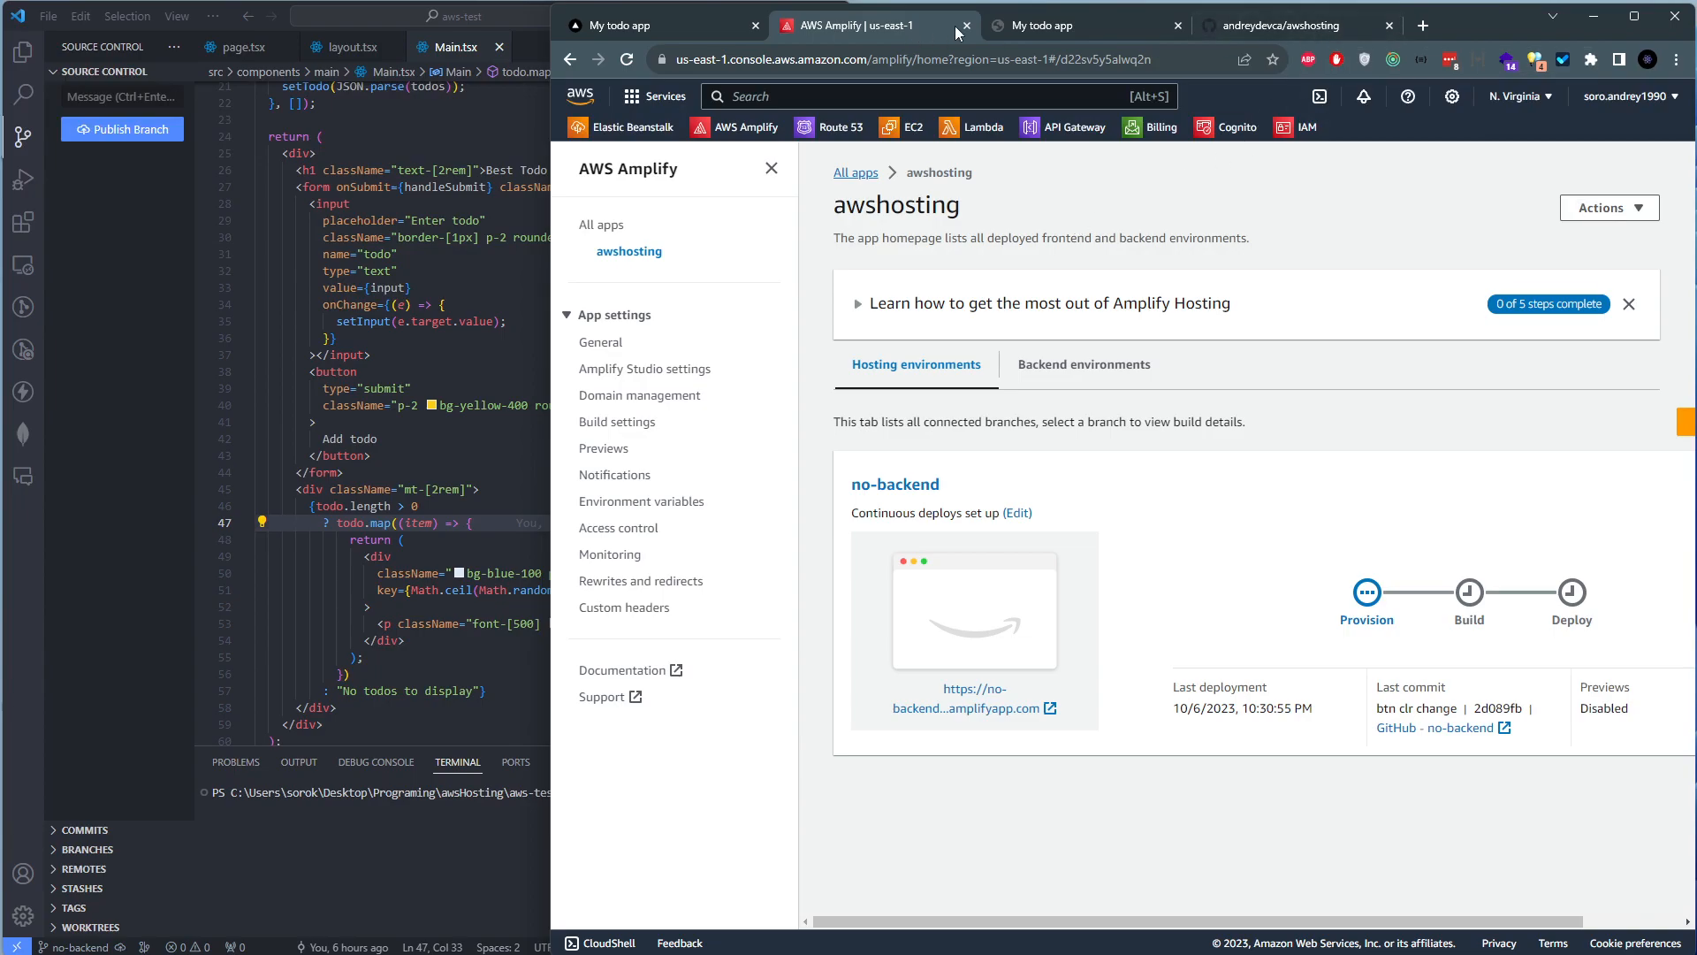
pyautogui.click(1305, 28)
pyautogui.hotkey('ctrl', '2')
pyautogui.moveTo(1260, 250); pyautogui.dragTo(826, 202)
pyautogui.click(1072, 305)
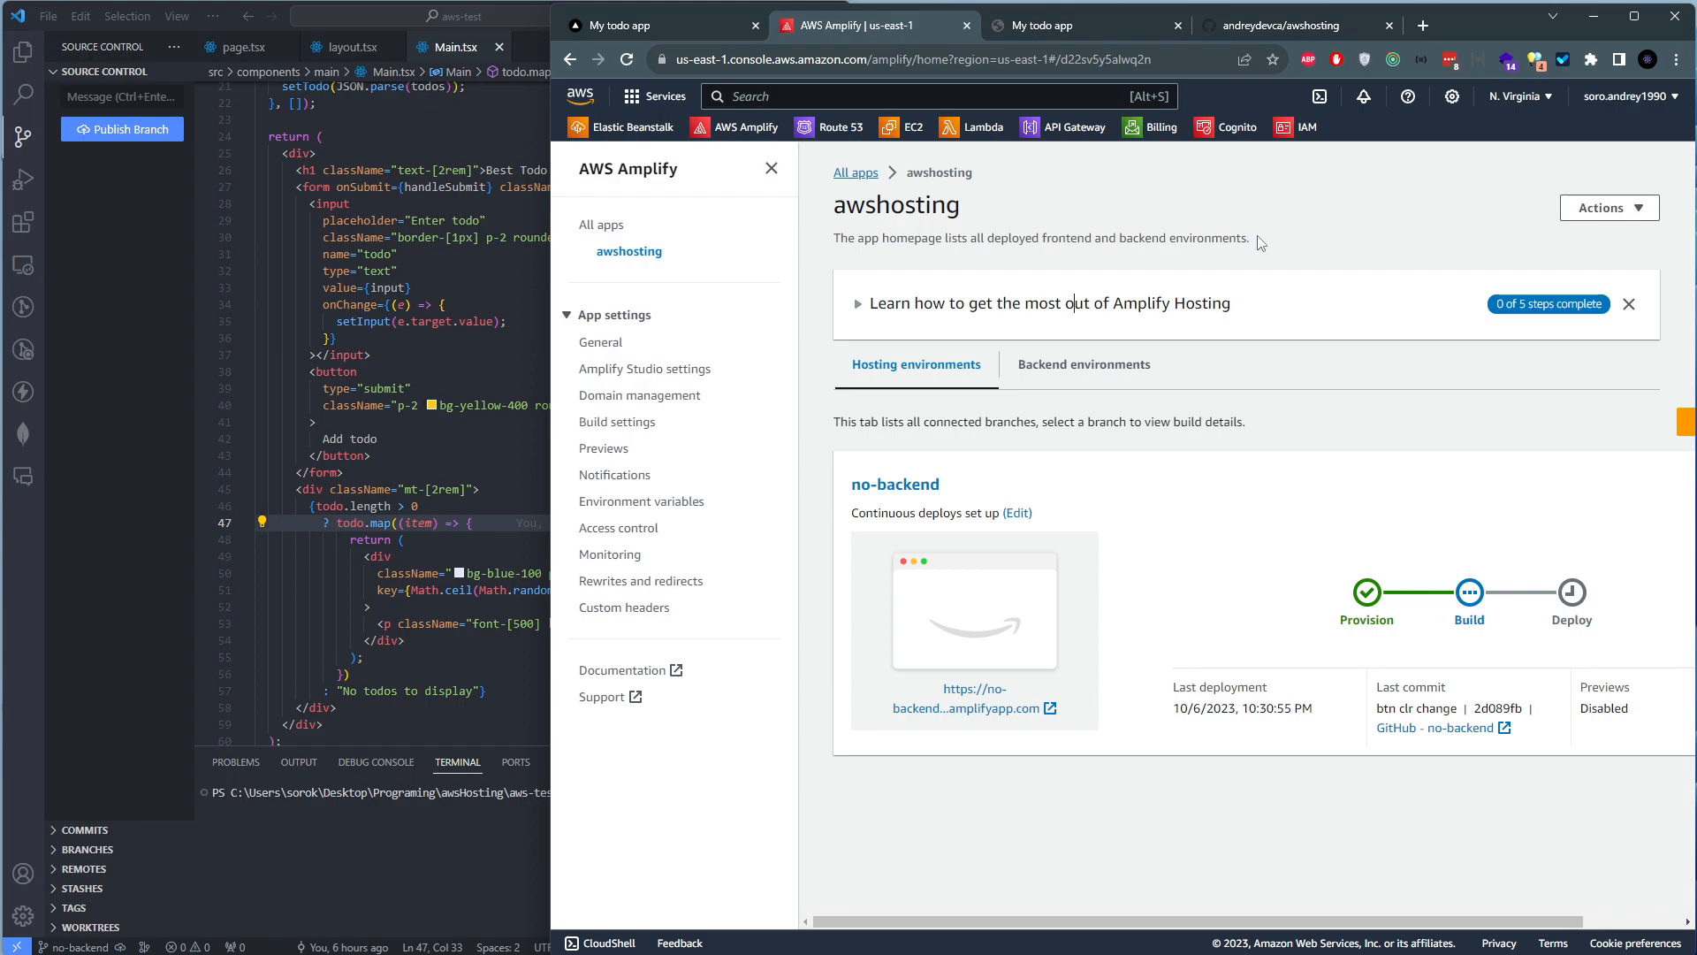
pyautogui.moveTo(1246, 420); pyautogui.dragTo(841, 419)
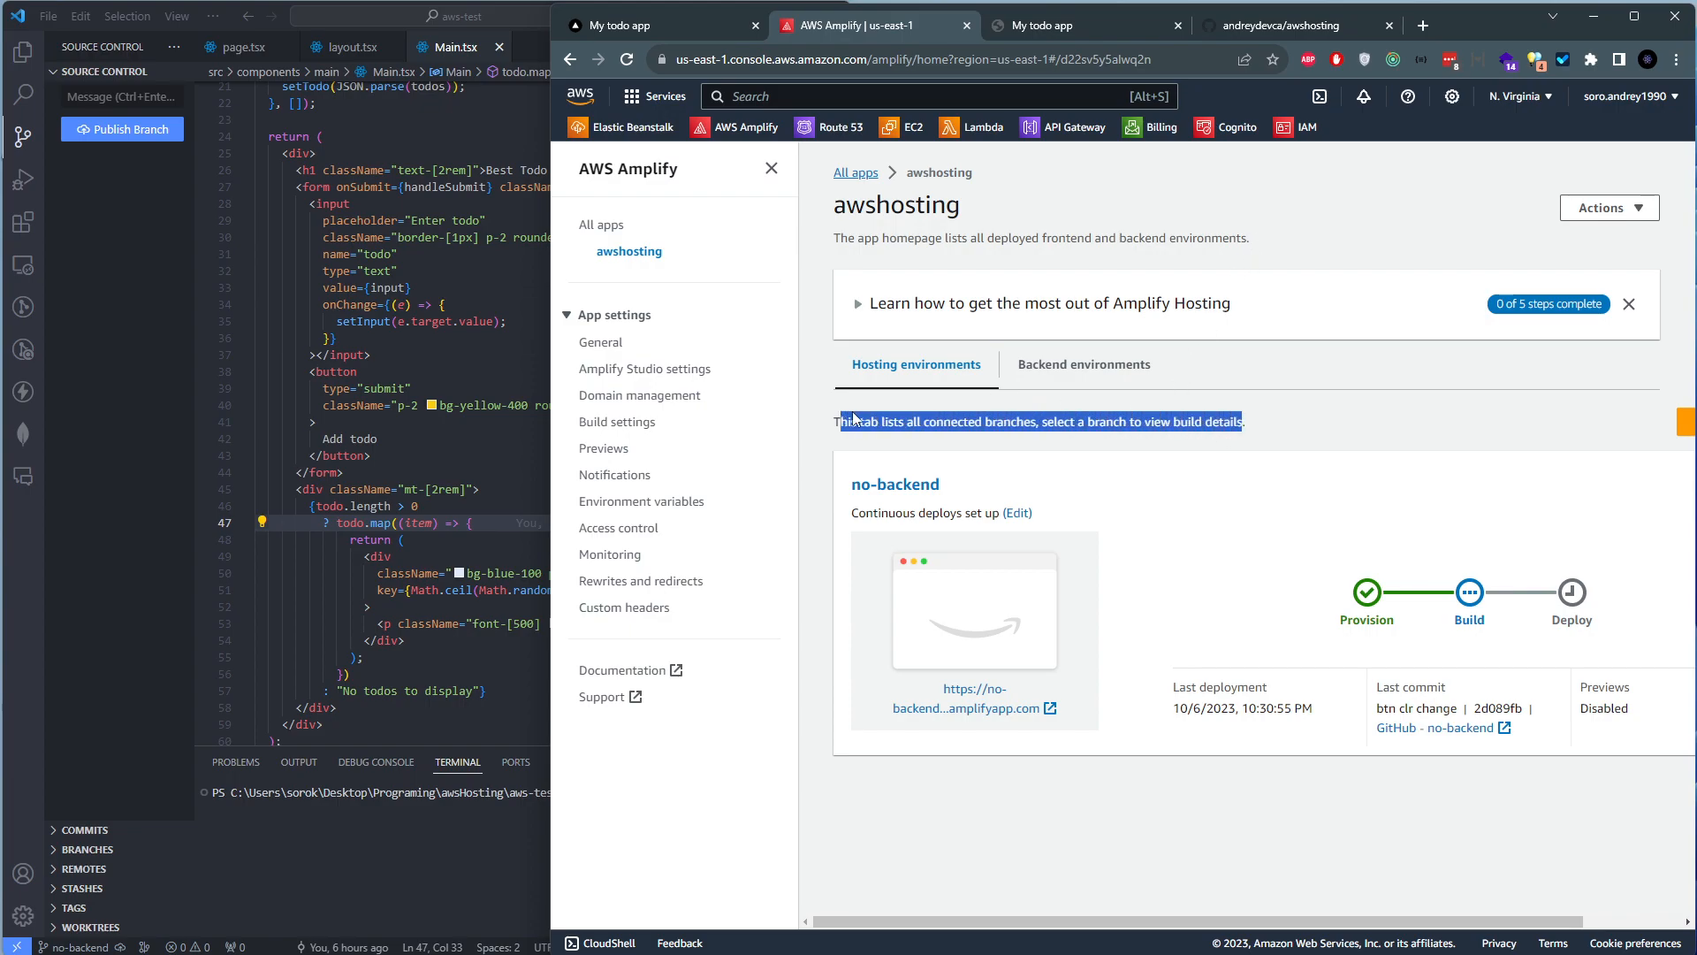
pyautogui.click(824, 421)
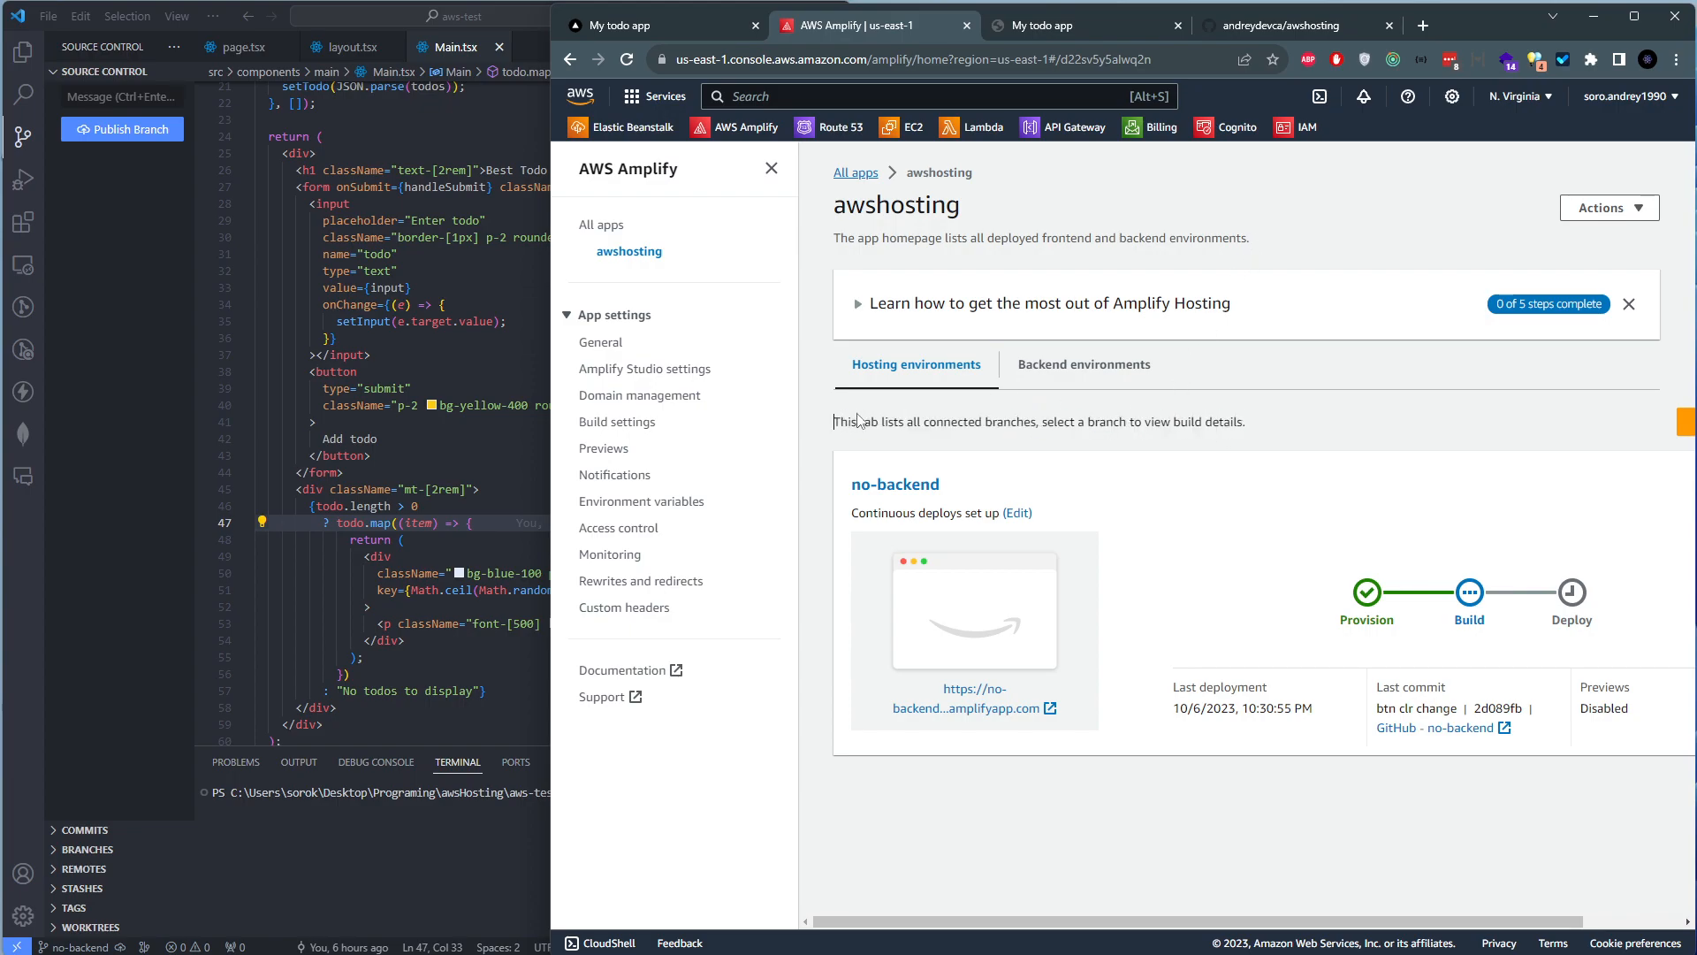
pyautogui.moveTo(841, 422); pyautogui.dragTo(1235, 429)
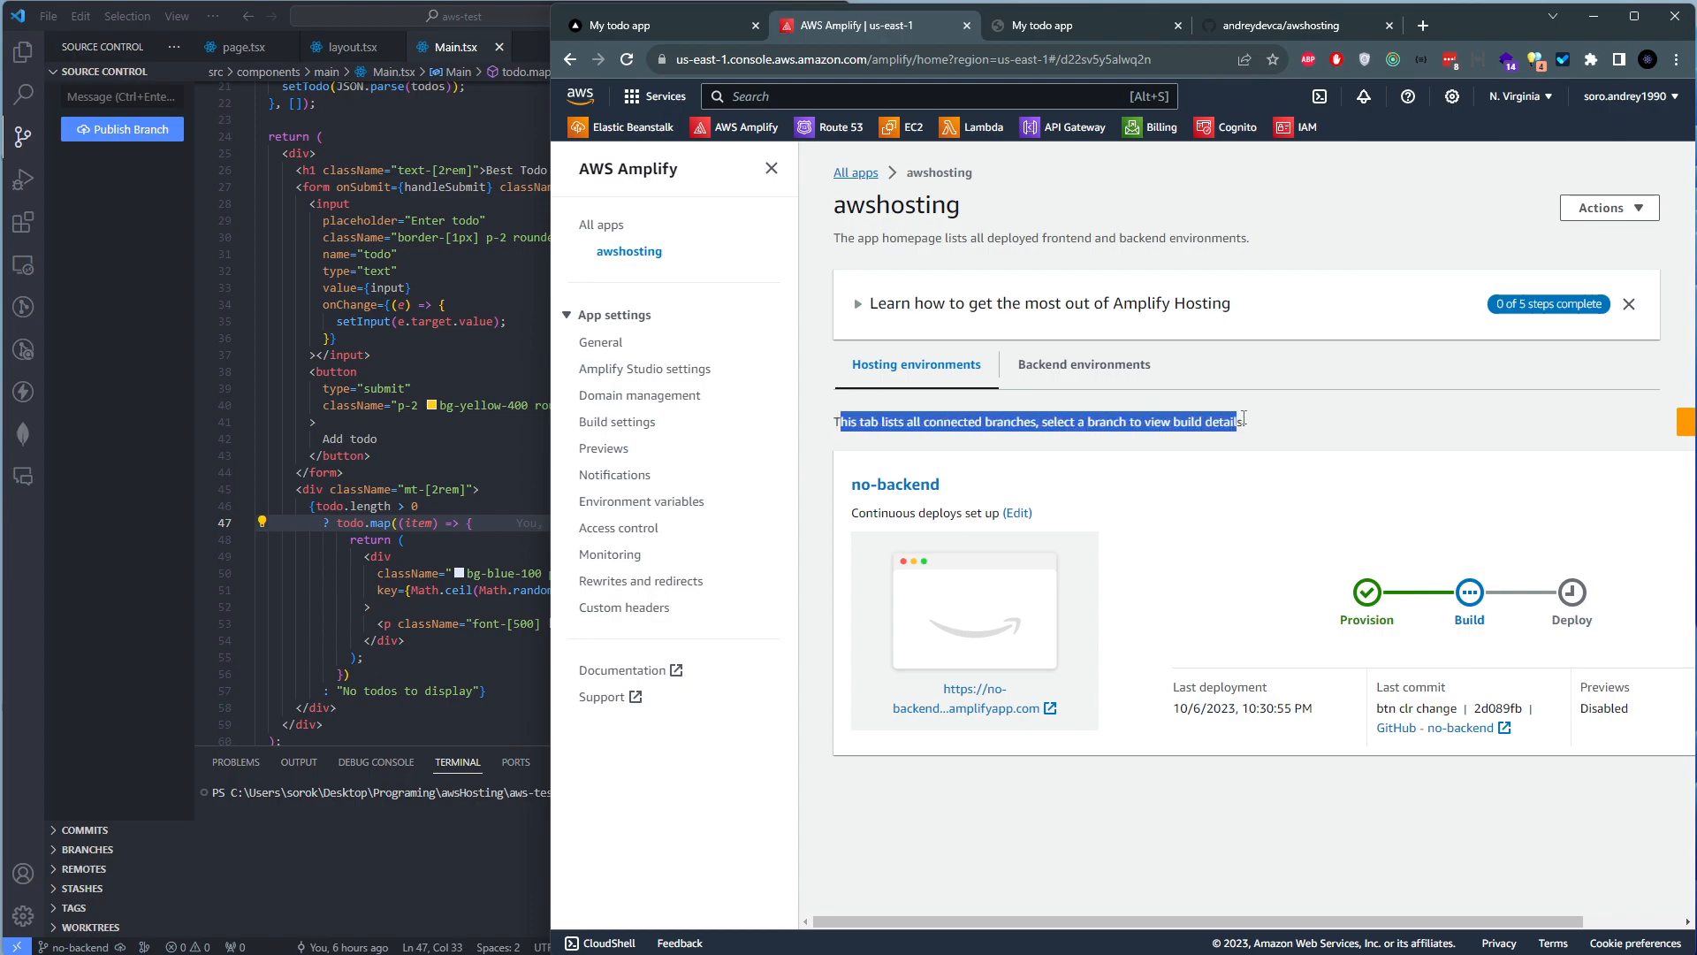
pyautogui.click(1244, 419)
pyautogui.moveTo(1248, 423); pyautogui.dragTo(833, 424)
pyautogui.click(978, 428)
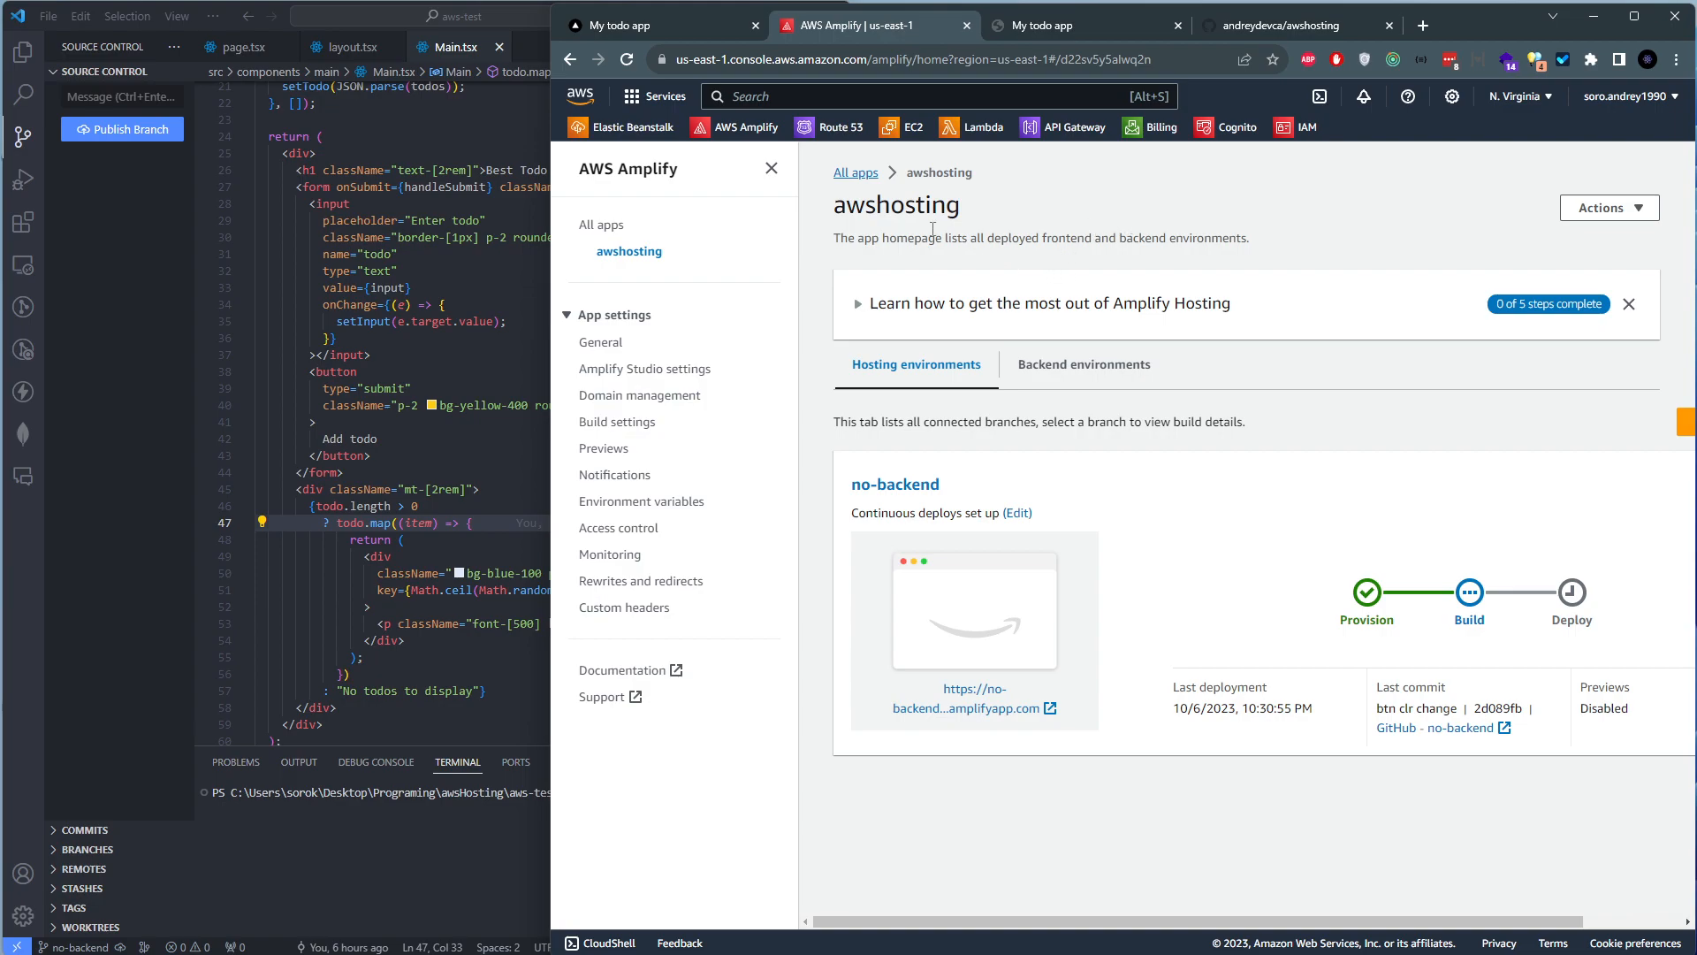
pyautogui.moveTo(838, 207); pyautogui.dragTo(1026, 238)
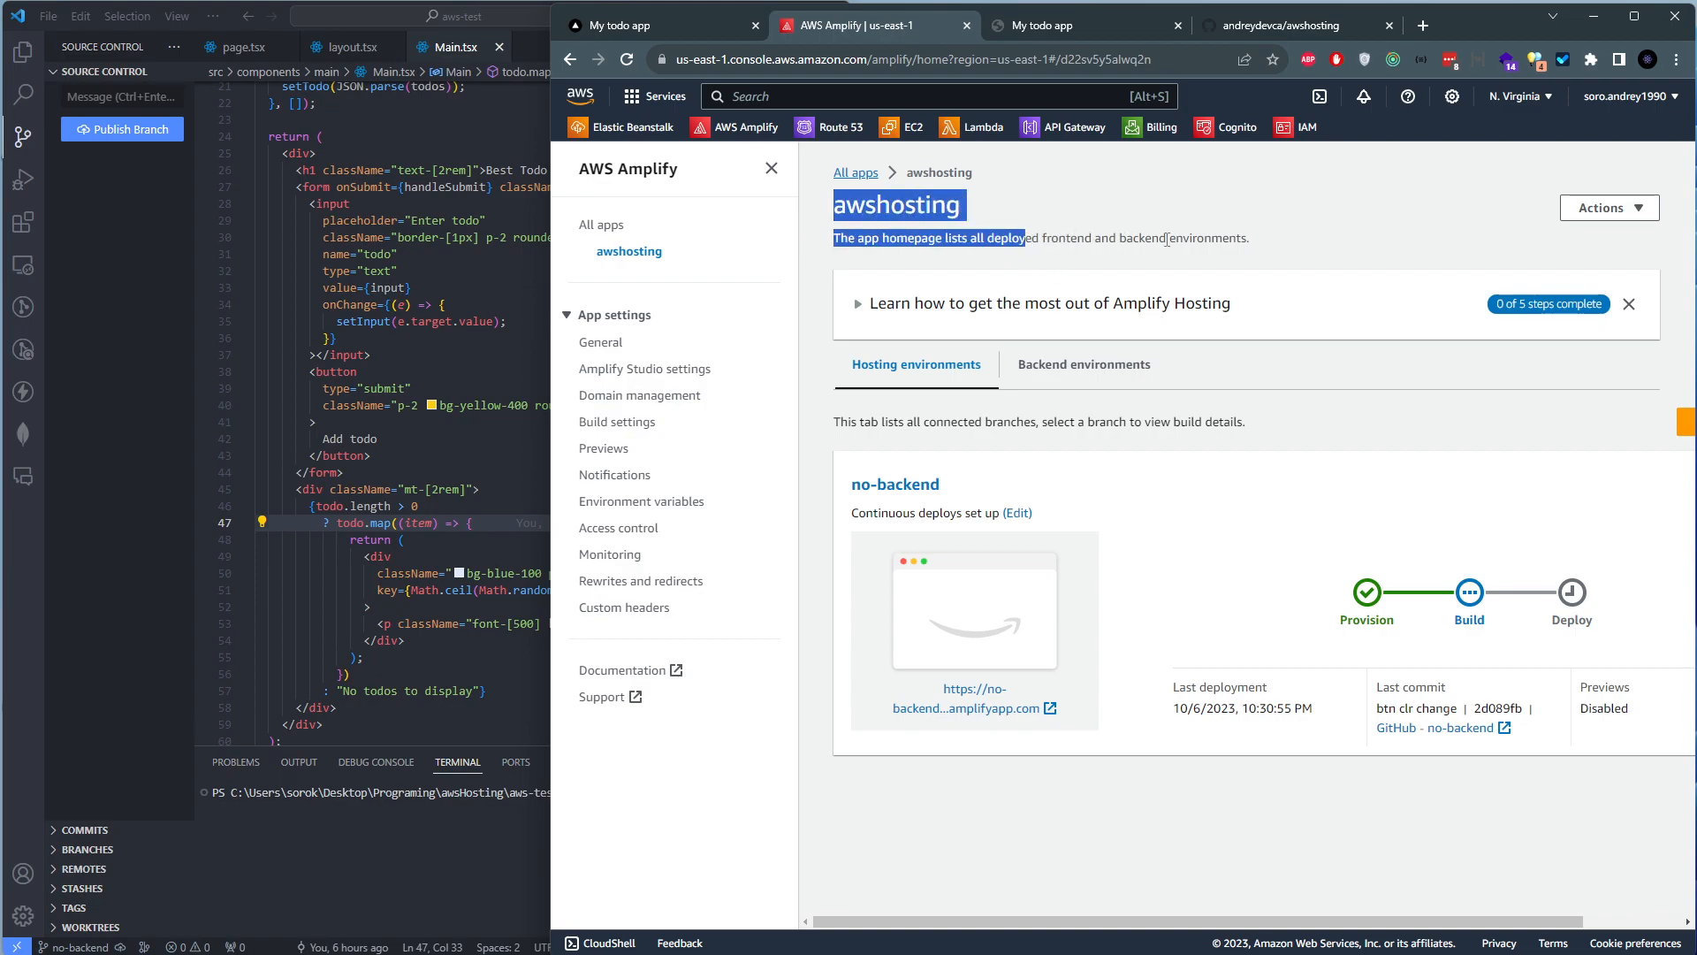
pyautogui.click(1167, 237)
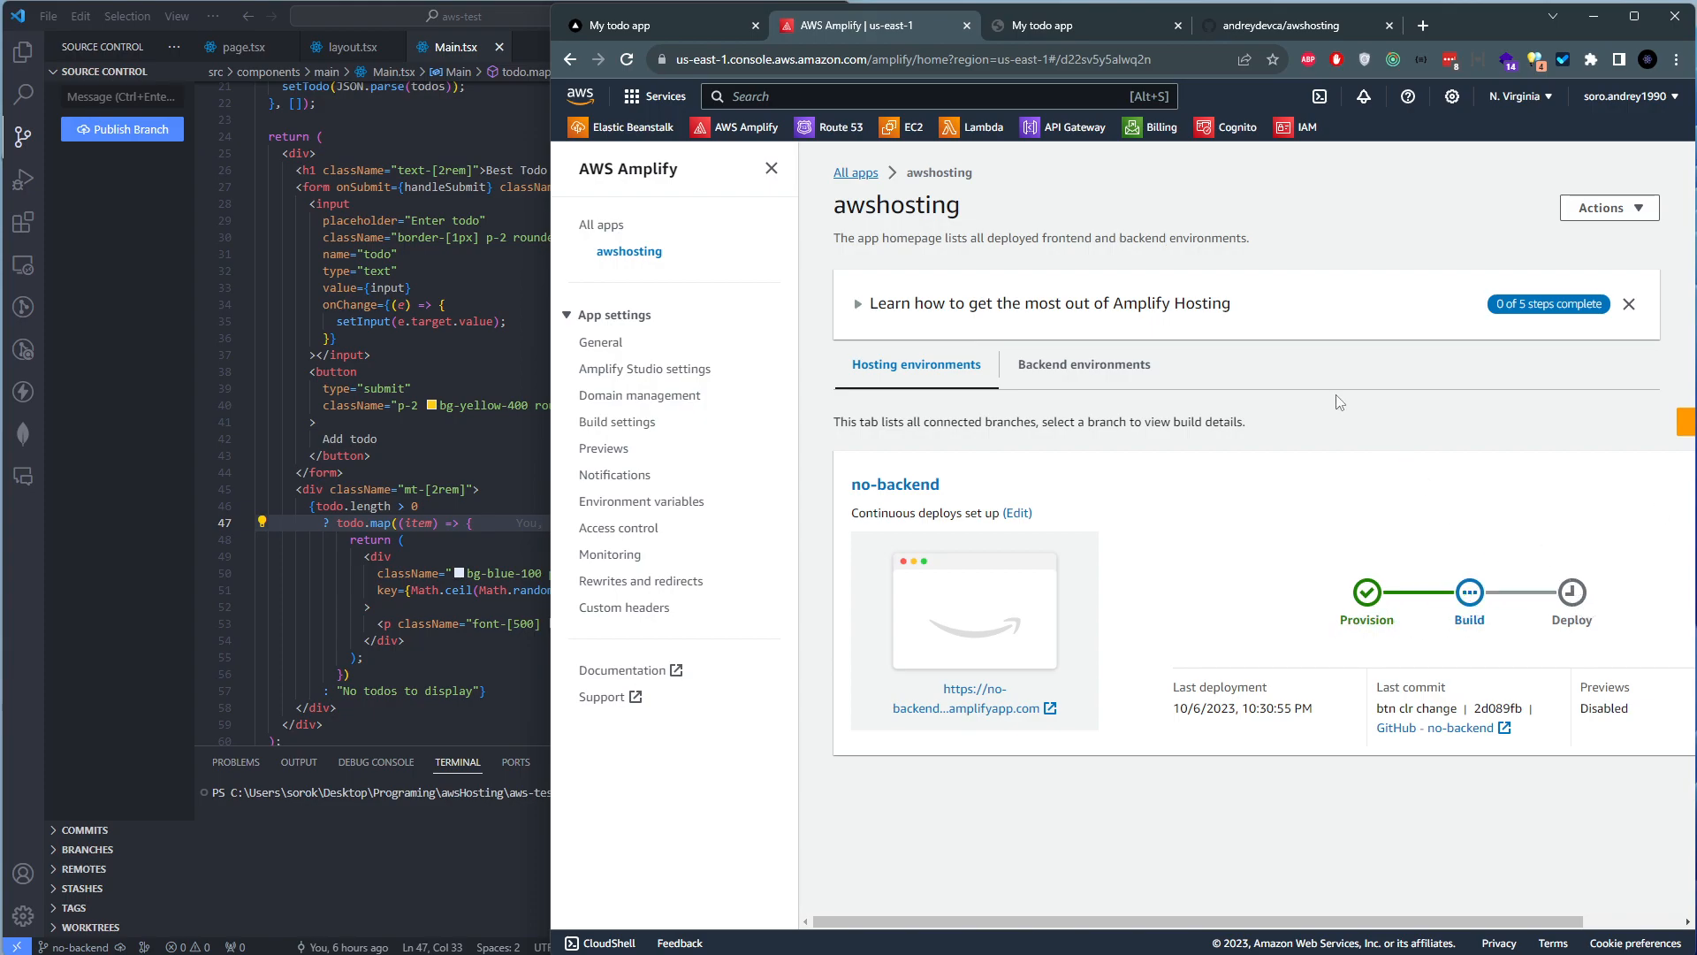
# Select the deployed site's web address, return to Amplify, and open a Microsoft Edge window, placing it lower on the screen
pyautogui.click(1066, 29)
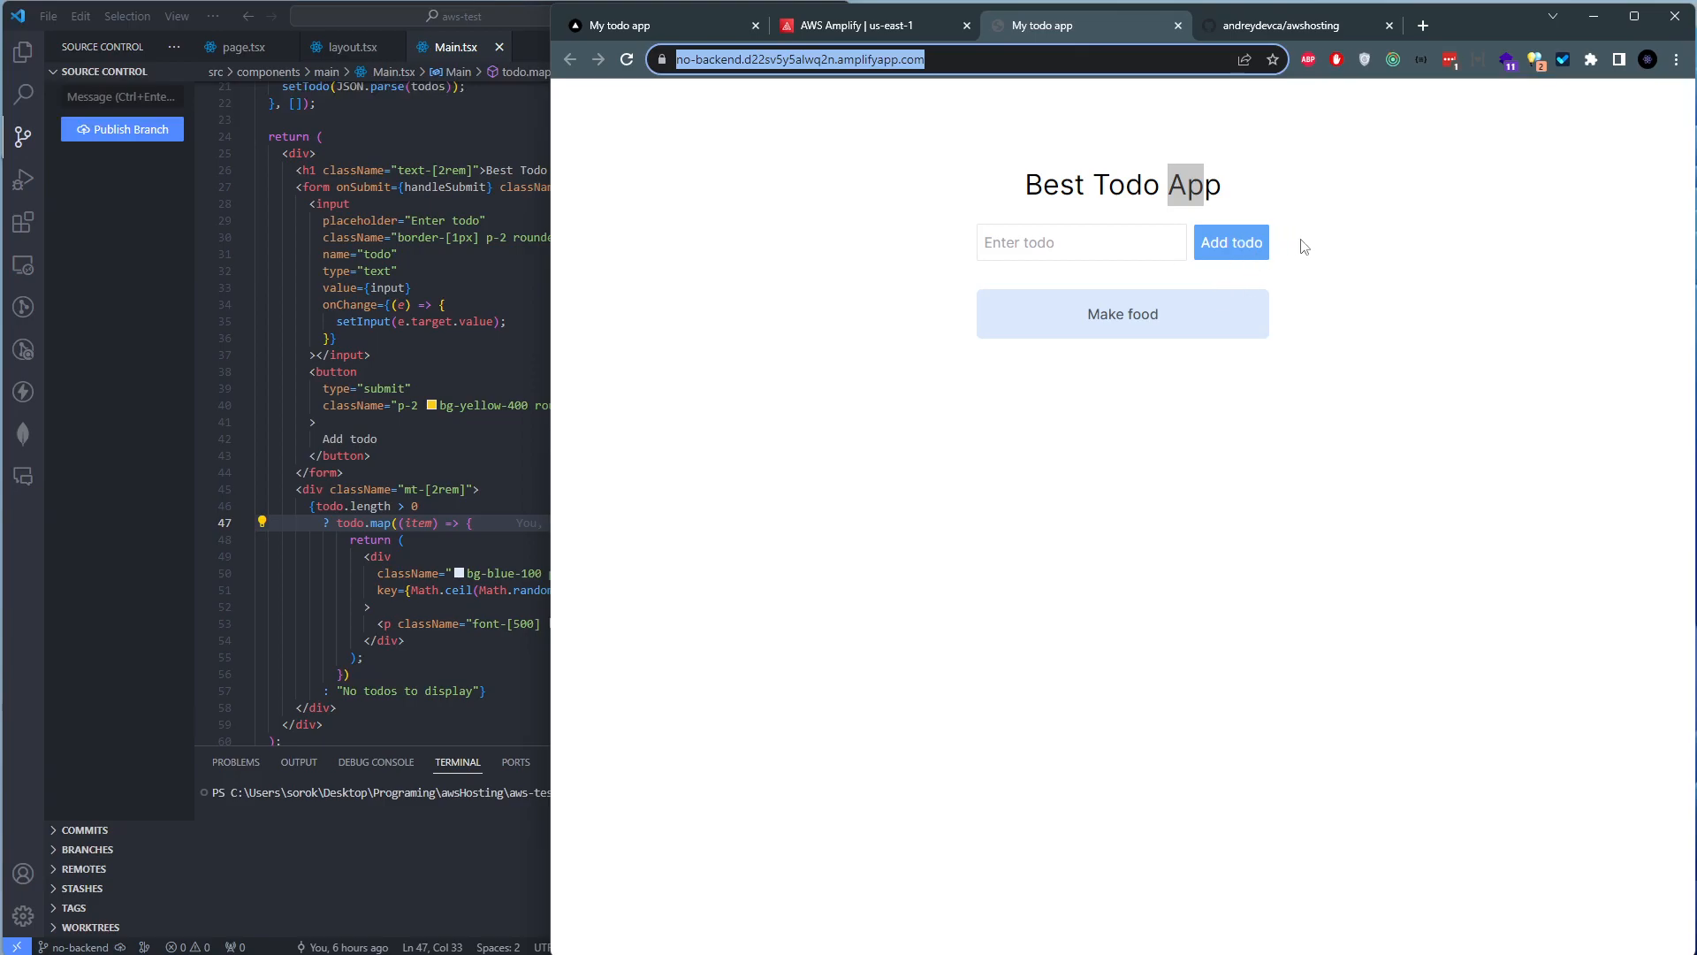
pyautogui.click(914, 27)
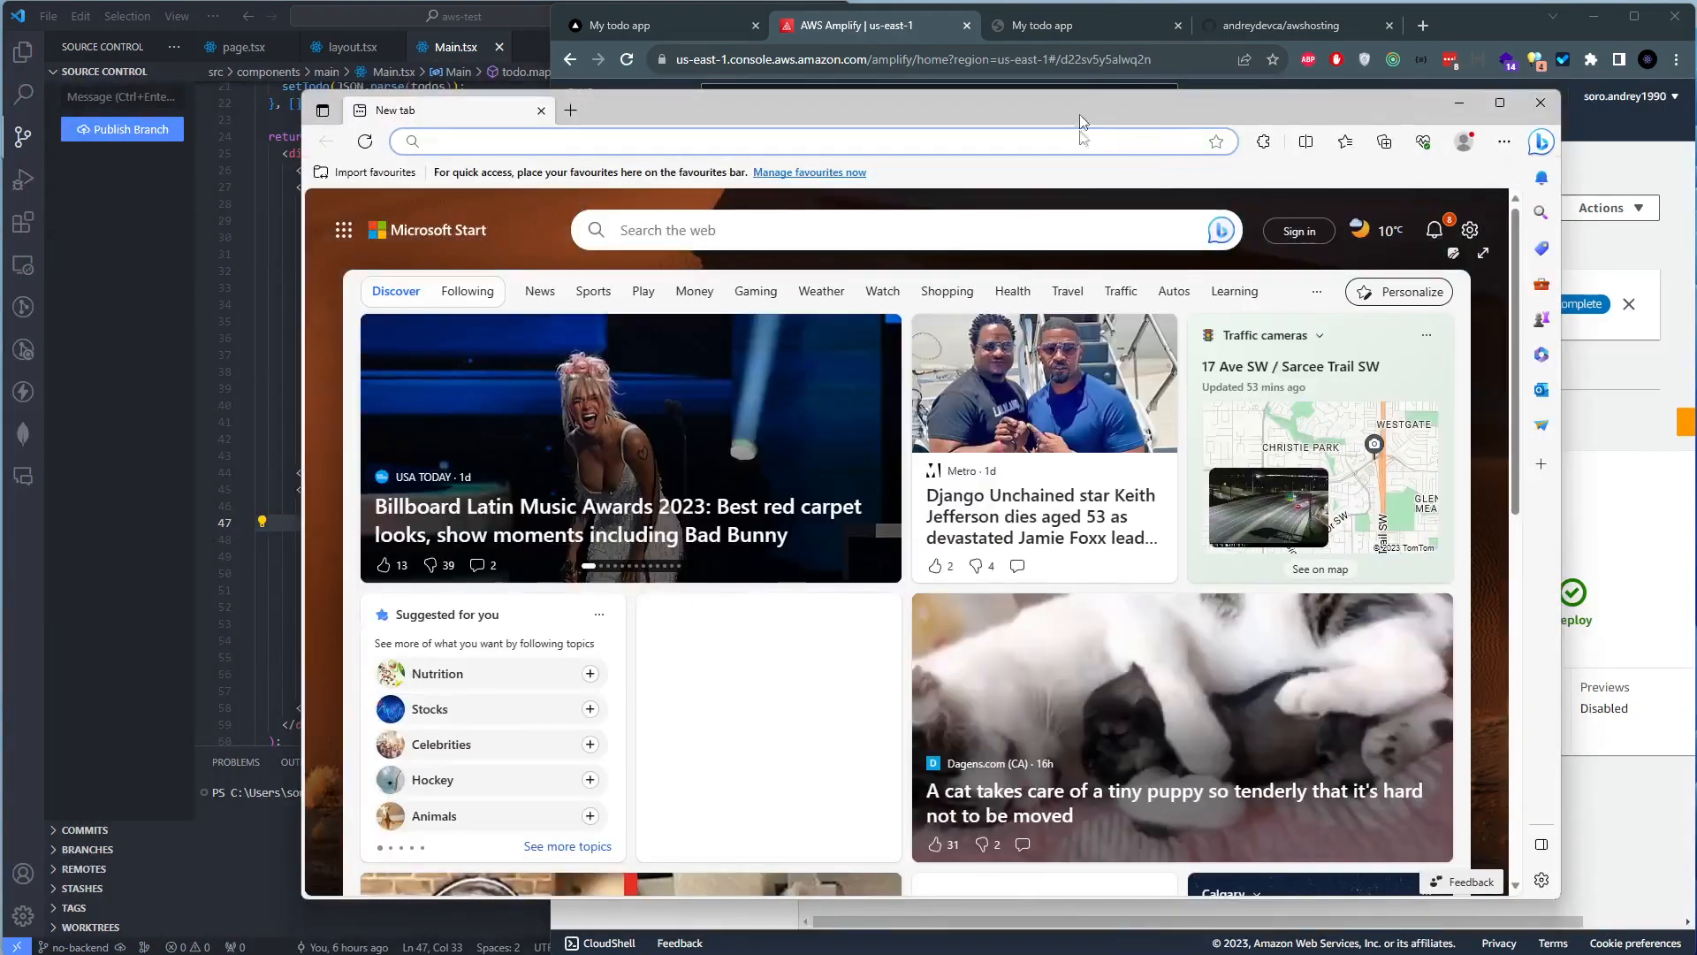
pyautogui.moveTo(1081, 108); pyautogui.dragTo(1091, 193)
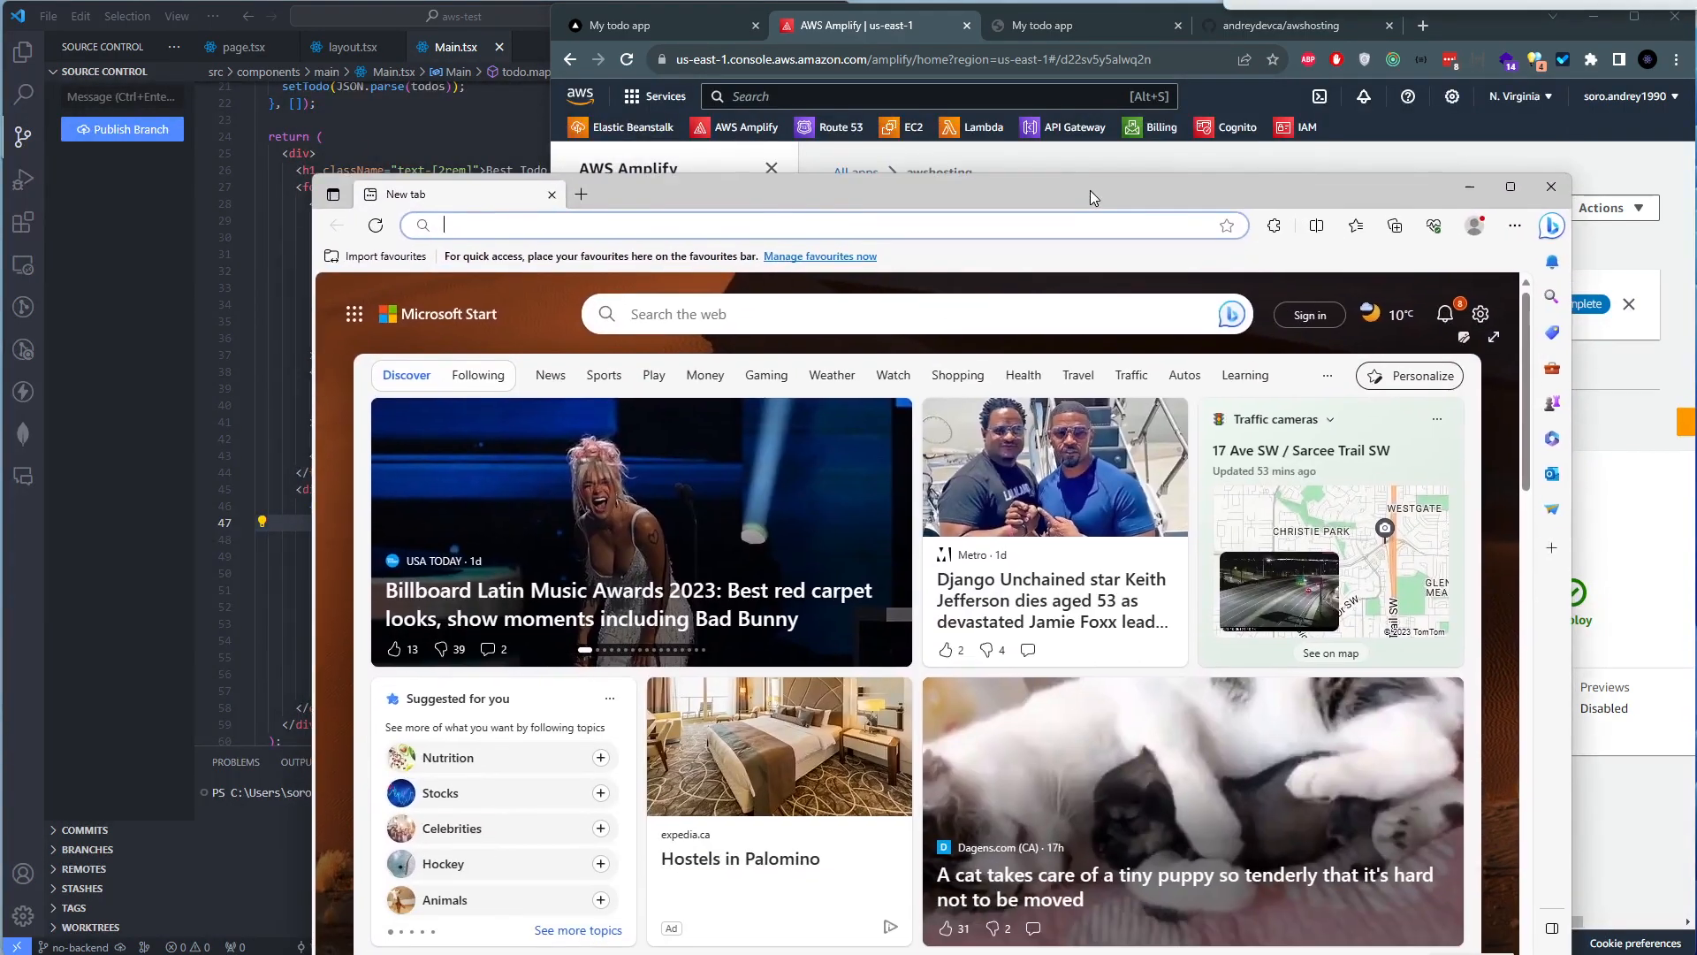
# Return to the deployed todo app and examine its heading, Add todo button and web address
pyautogui.click(1044, 26)
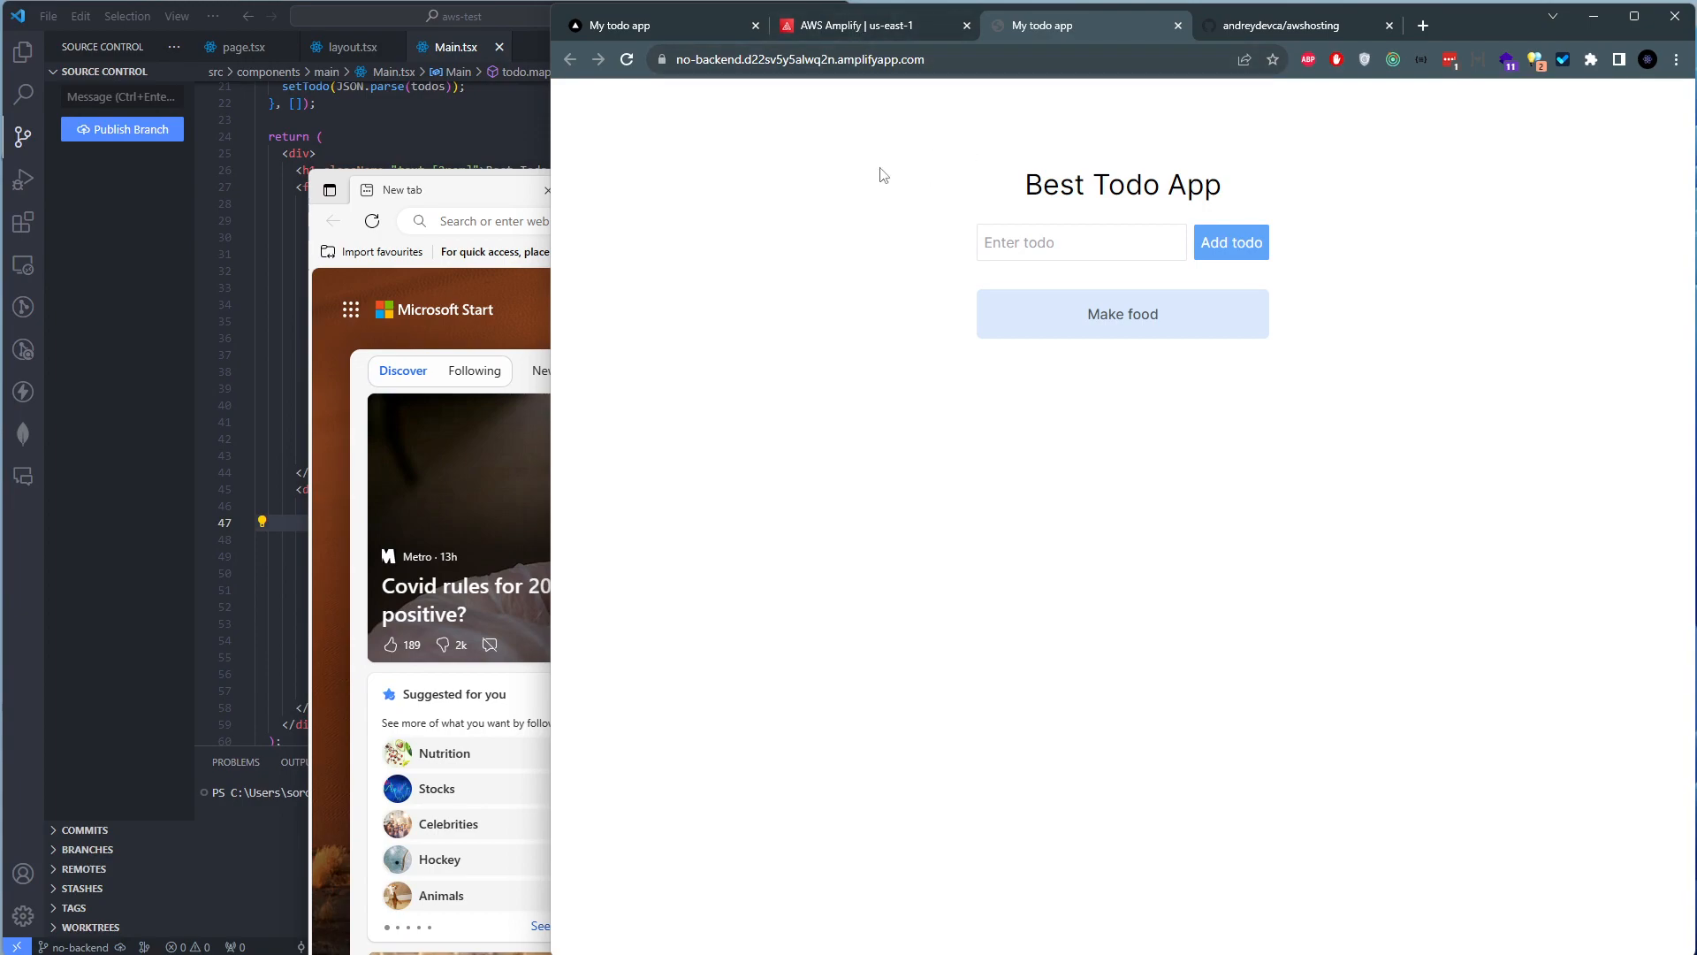
pyautogui.moveTo(948, 207); pyautogui.dragTo(1246, 247)
pyautogui.click(1260, 257)
pyautogui.tripleClick(978, 189)
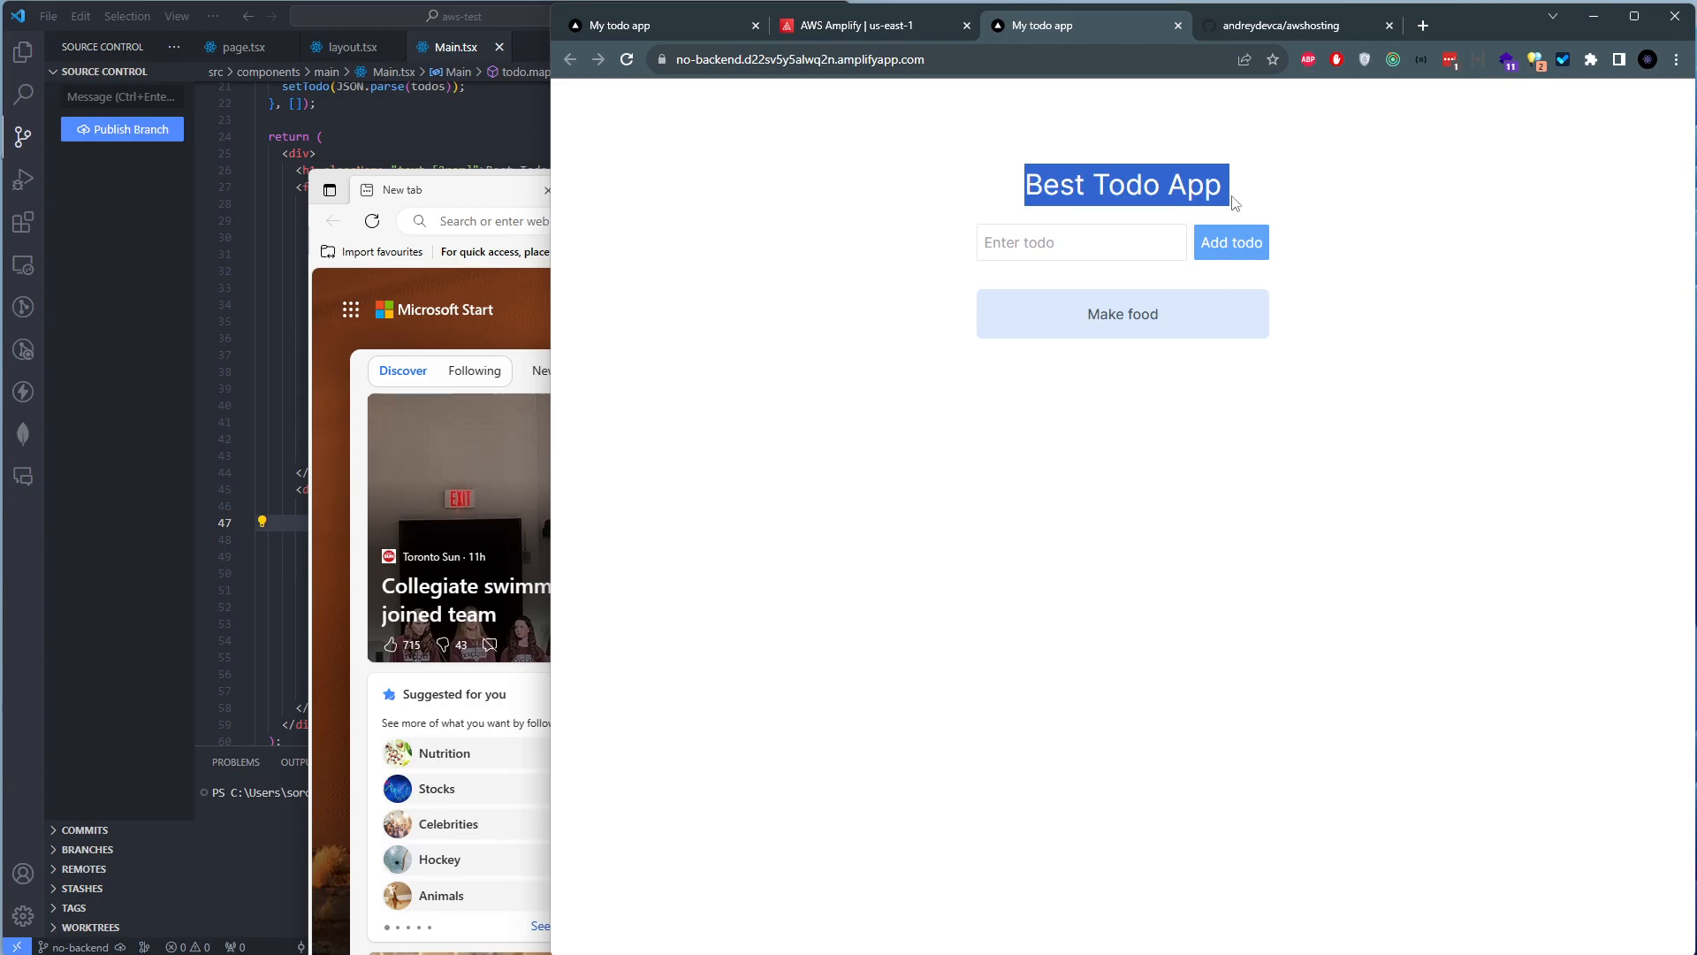
pyautogui.moveTo(999, 169); pyautogui.dragTo(1211, 211)
pyautogui.click(990, 159)
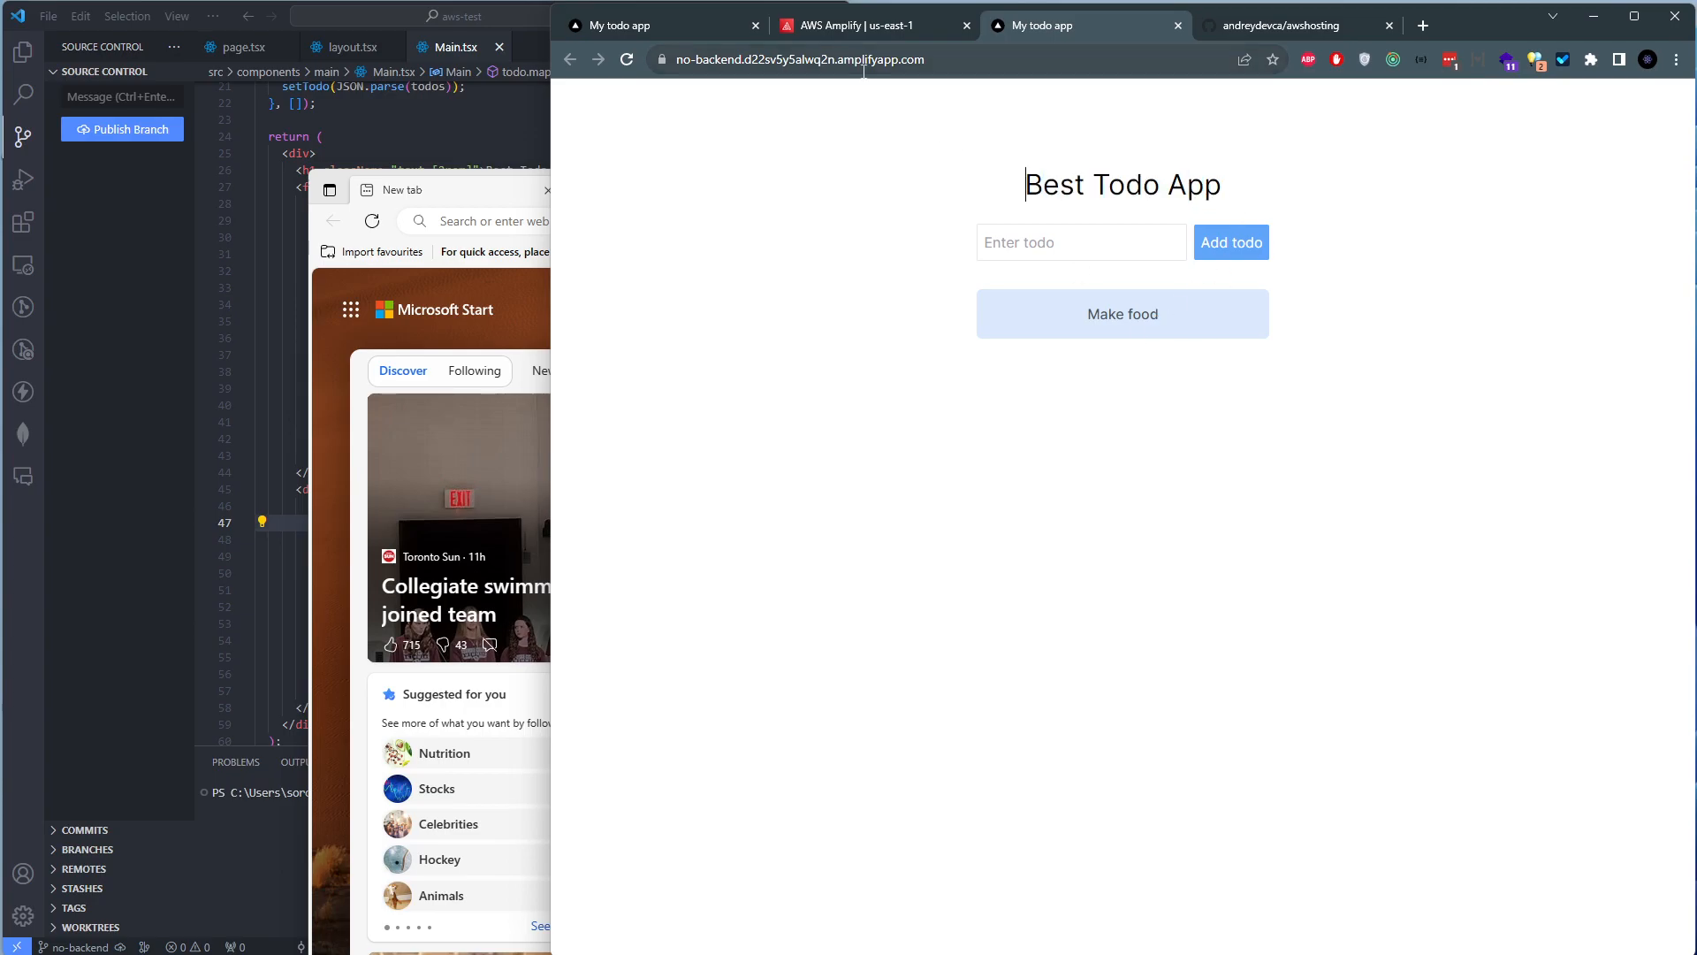
pyautogui.click(864, 63)
pyautogui.click(972, 177)
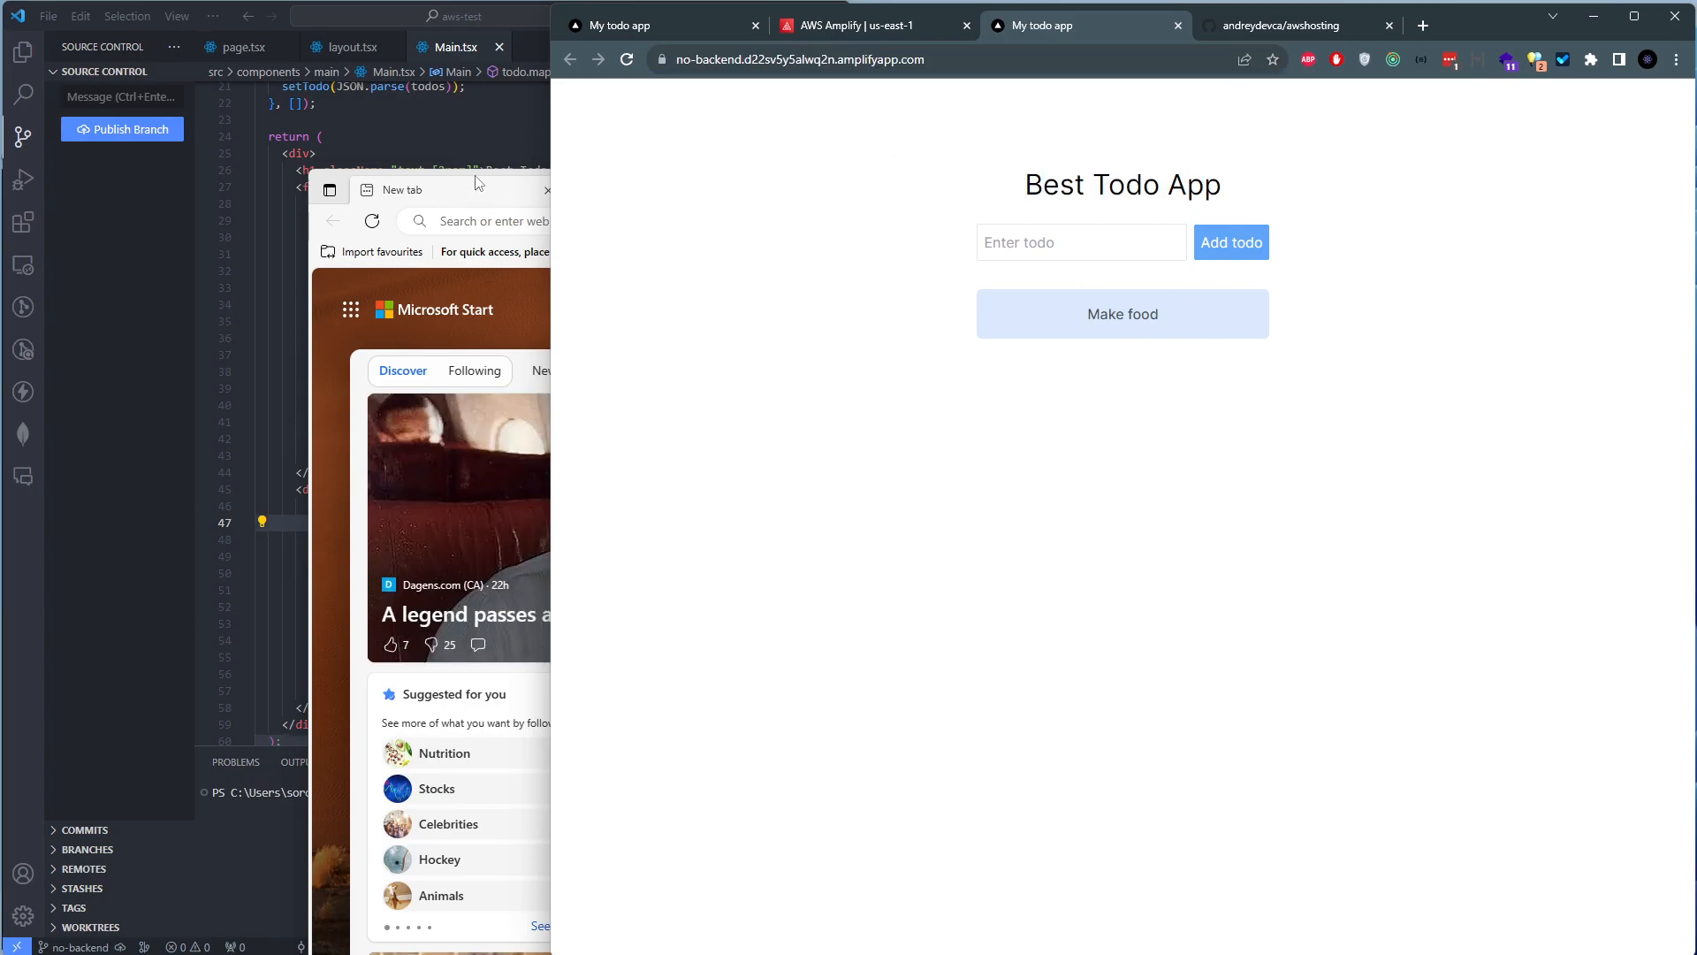
# Check the no-backend deployment stages in Amplify again and move the Edge window up behind the browser
pyautogui.click(875, 27)
pyautogui.moveTo(469, 170); pyautogui.dragTo(470, 97)
pyautogui.click(960, 67)
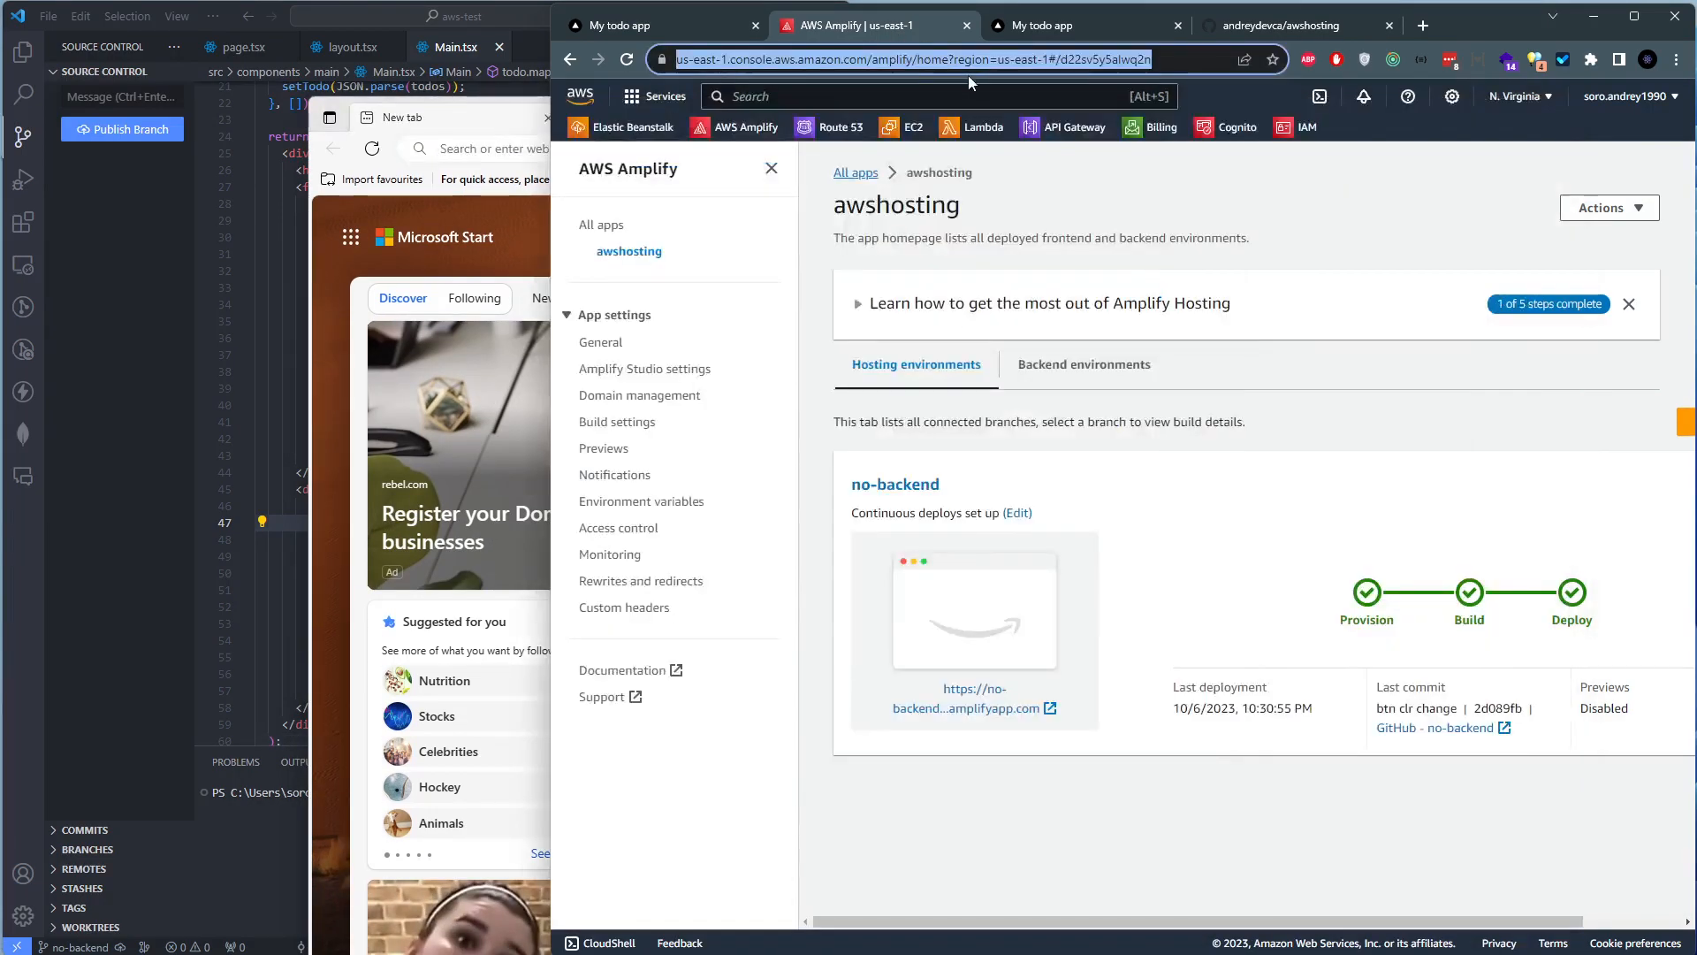
pyautogui.click(1095, 25)
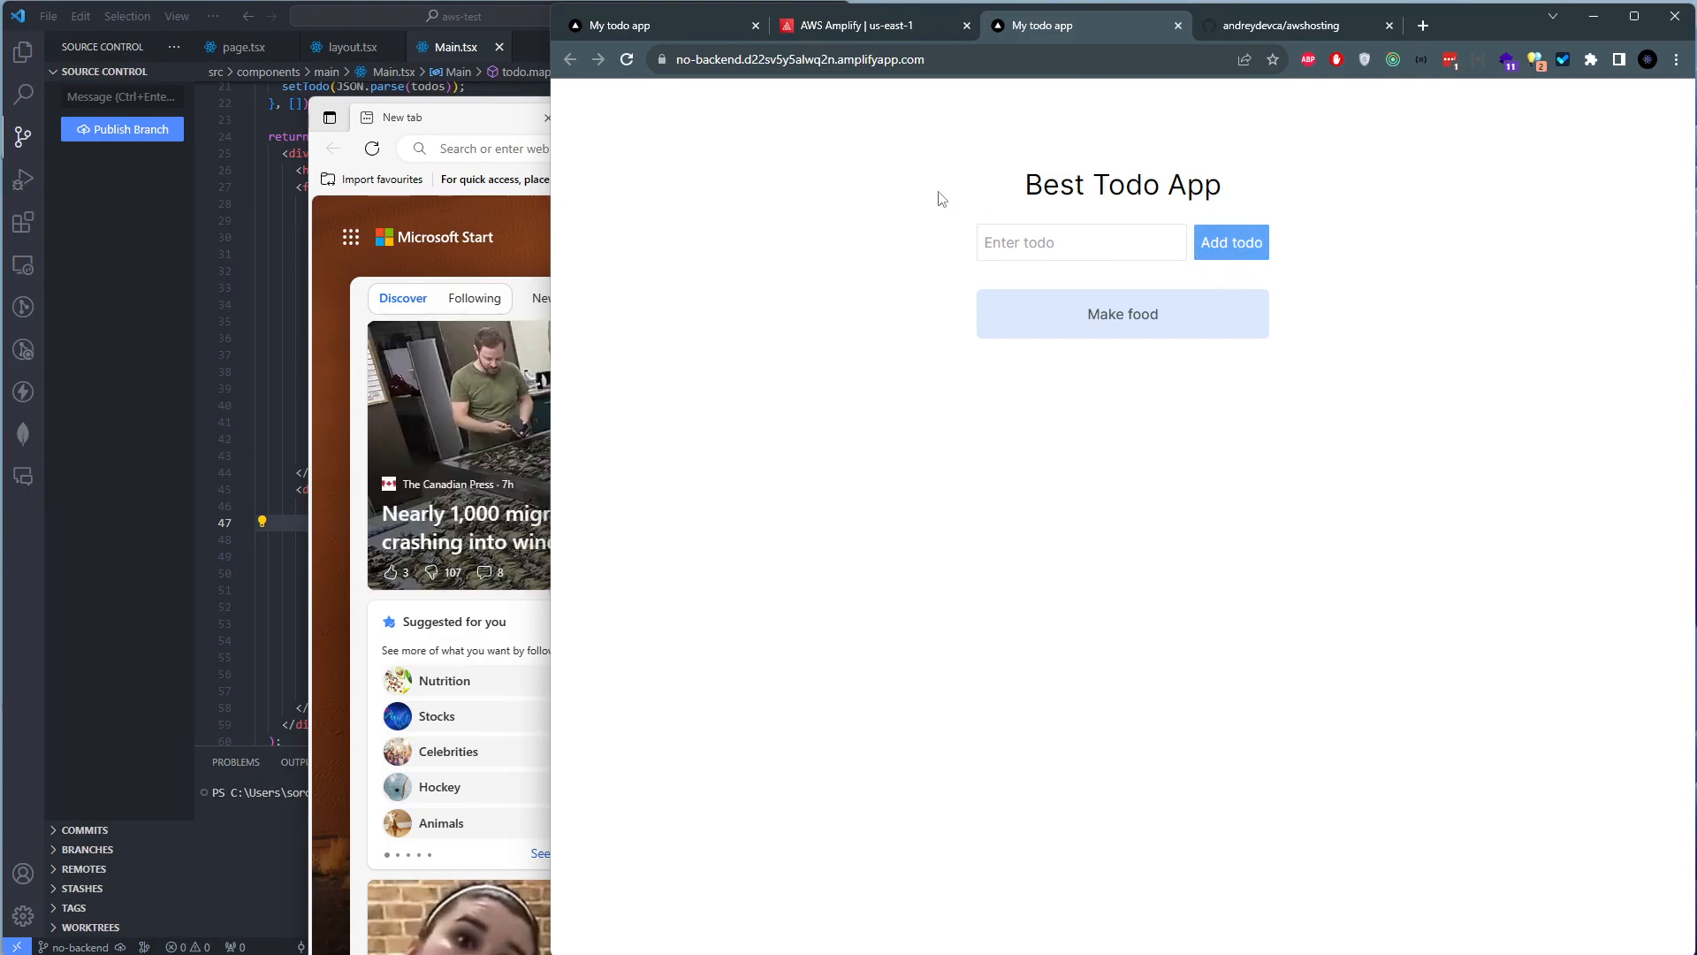
pyautogui.click(849, 34)
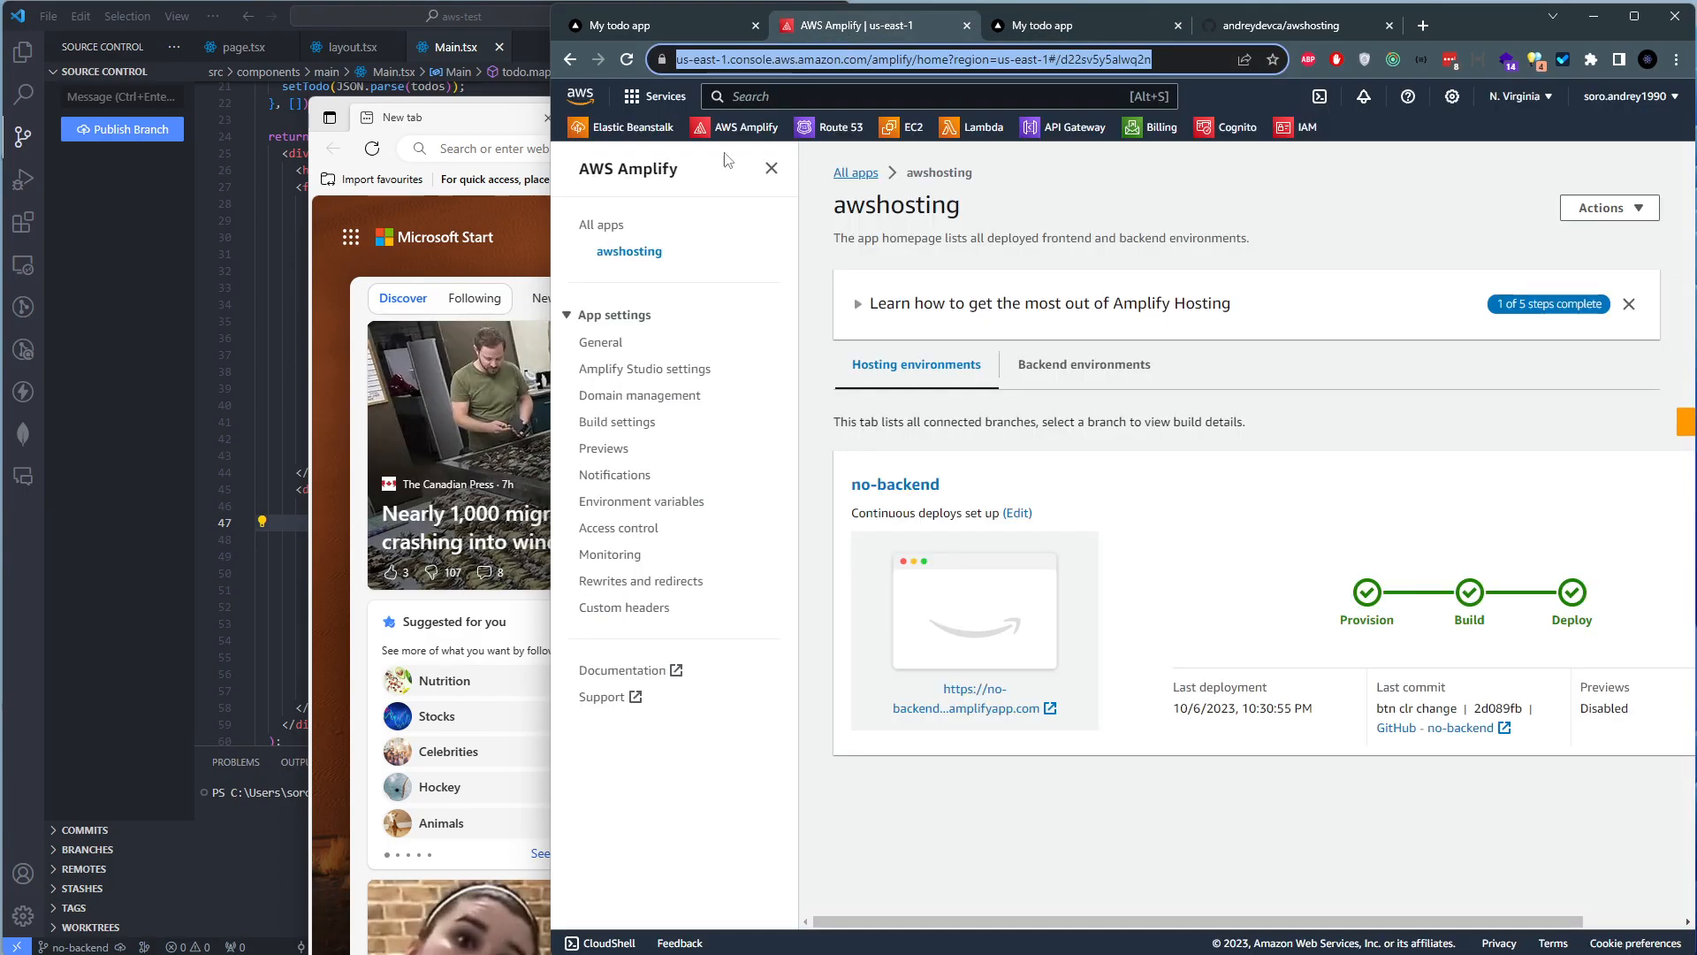
pyautogui.click(405, 120)
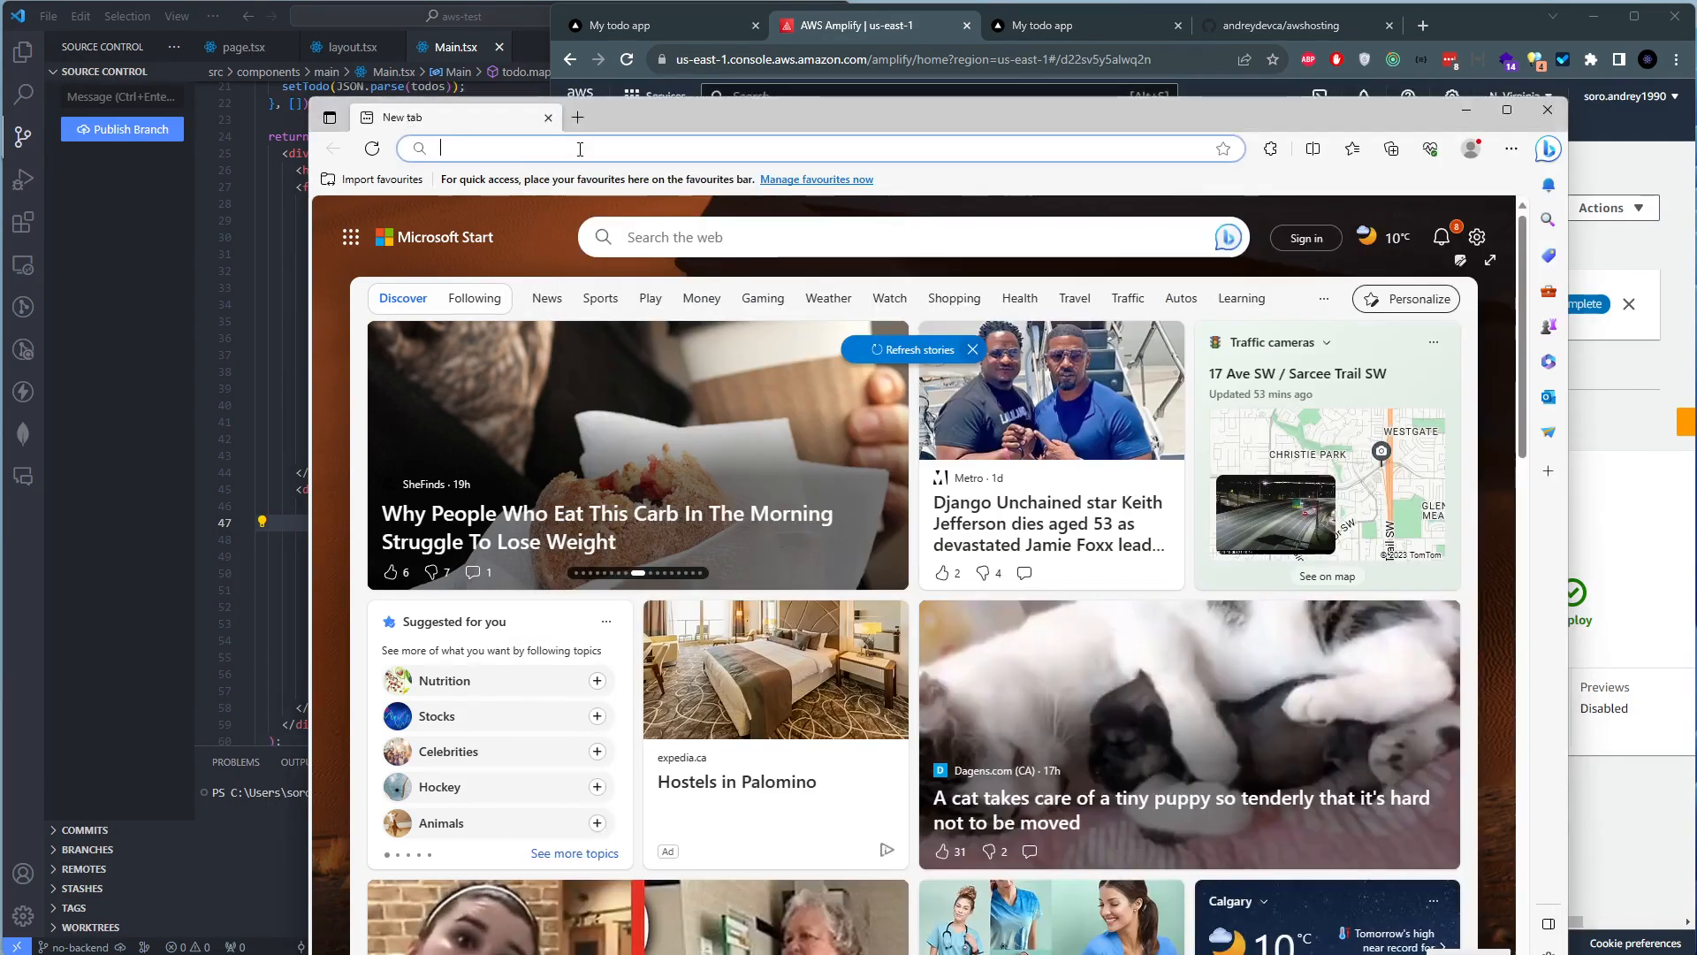
pyautogui.click(792, 155)
pyautogui.write('https://us-east-1.console.aws.amazon.com/amplify/home?region=us-east-1#/d22sv5y5alwq2n')
# Copy the deployed todo app's no-backend web address and load it in the Microsoft Edge window
pyautogui.click(1036, 27)
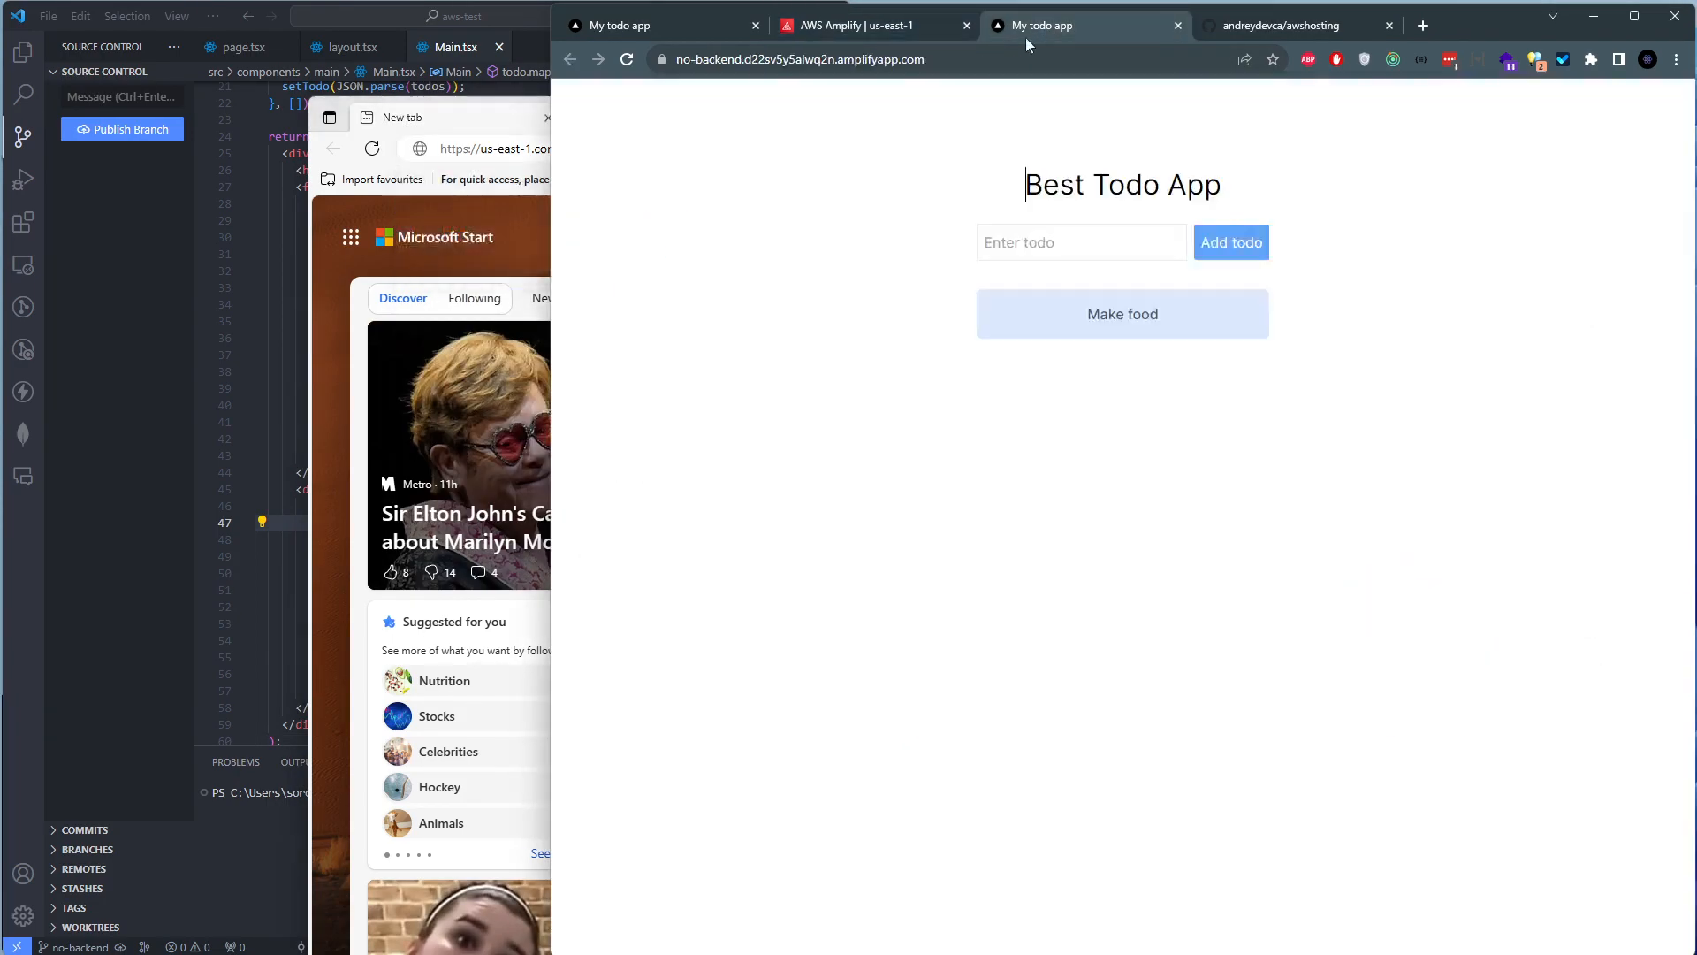
pyautogui.click(962, 59)
pyautogui.hotkey('ctrl', 'c')
pyautogui.click(505, 127)
pyautogui.click(796, 148)
pyautogui.hotkey('ctrl', 'v')
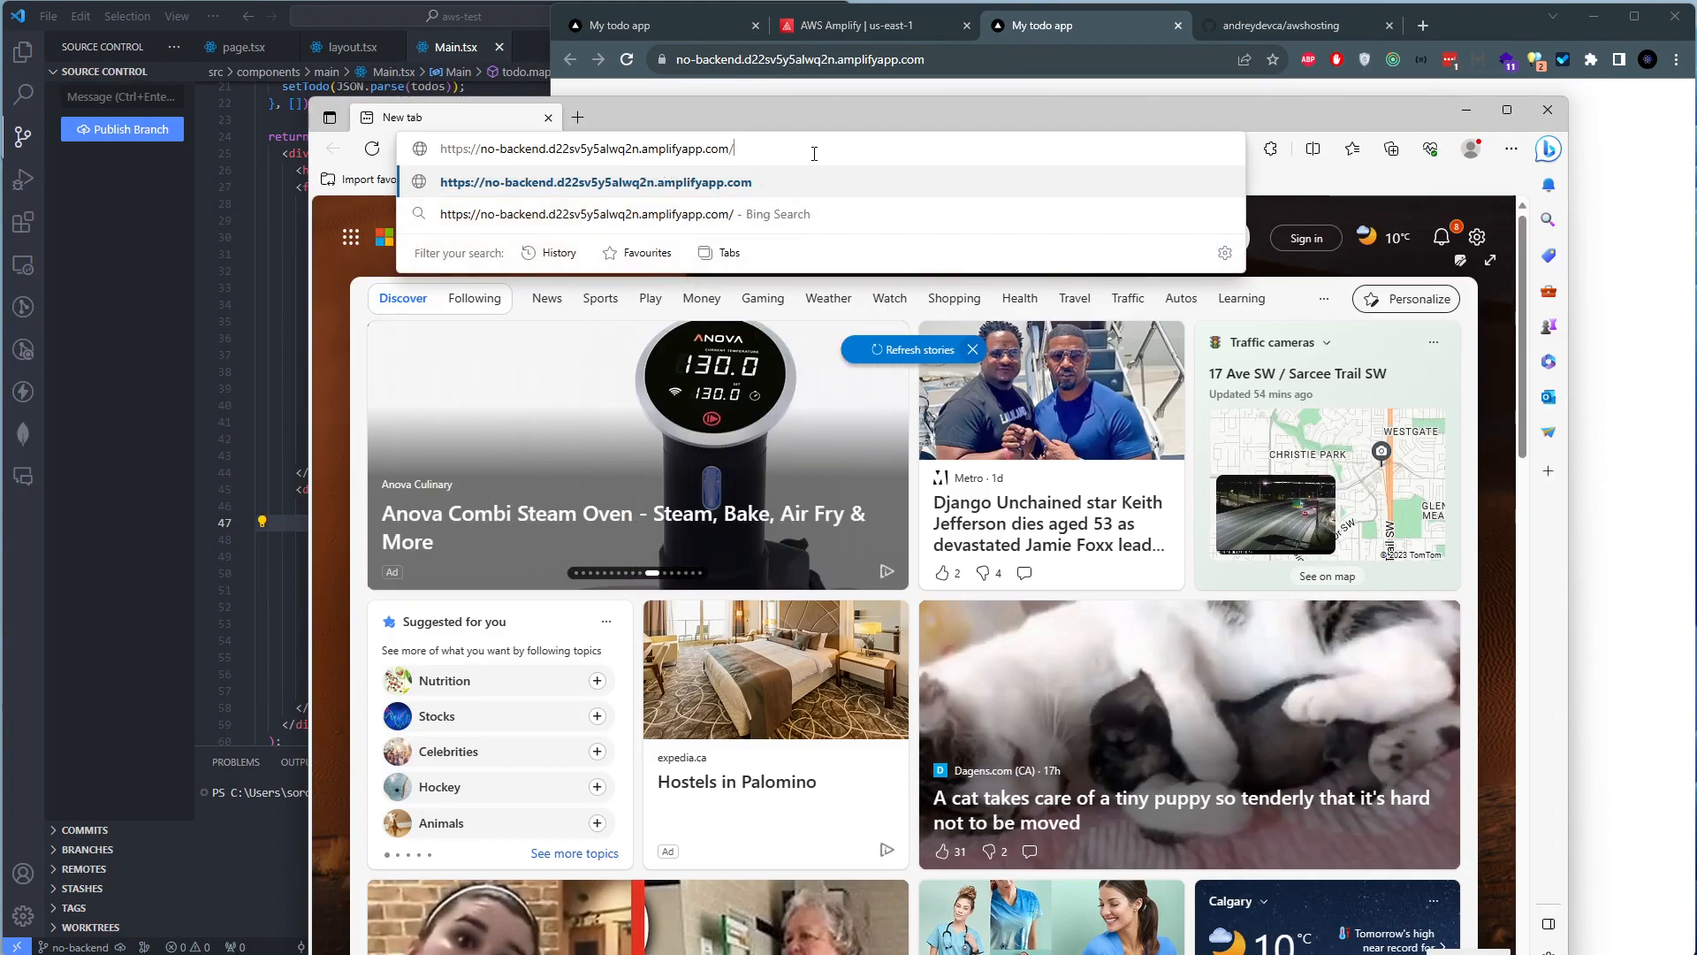
pyautogui.press('Return')
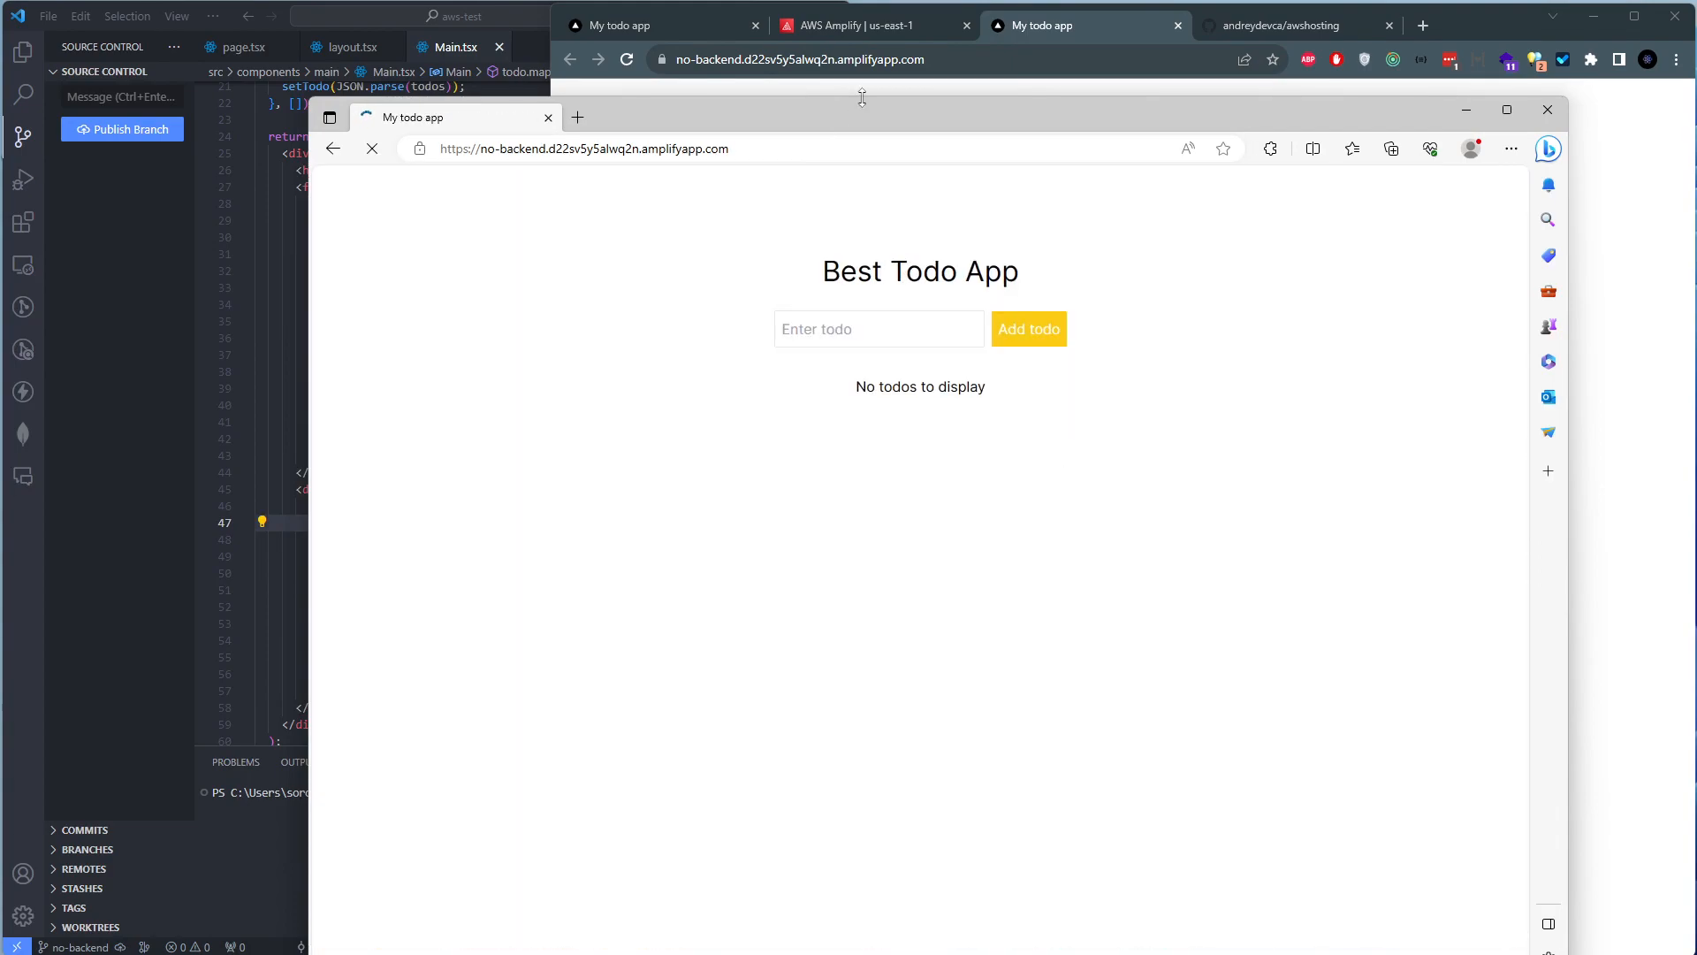
# Reposition the Edge window below the main browser's address and compare the deployed site's address in both browsers
pyautogui.moveTo(865, 115); pyautogui.dragTo(866, 95)
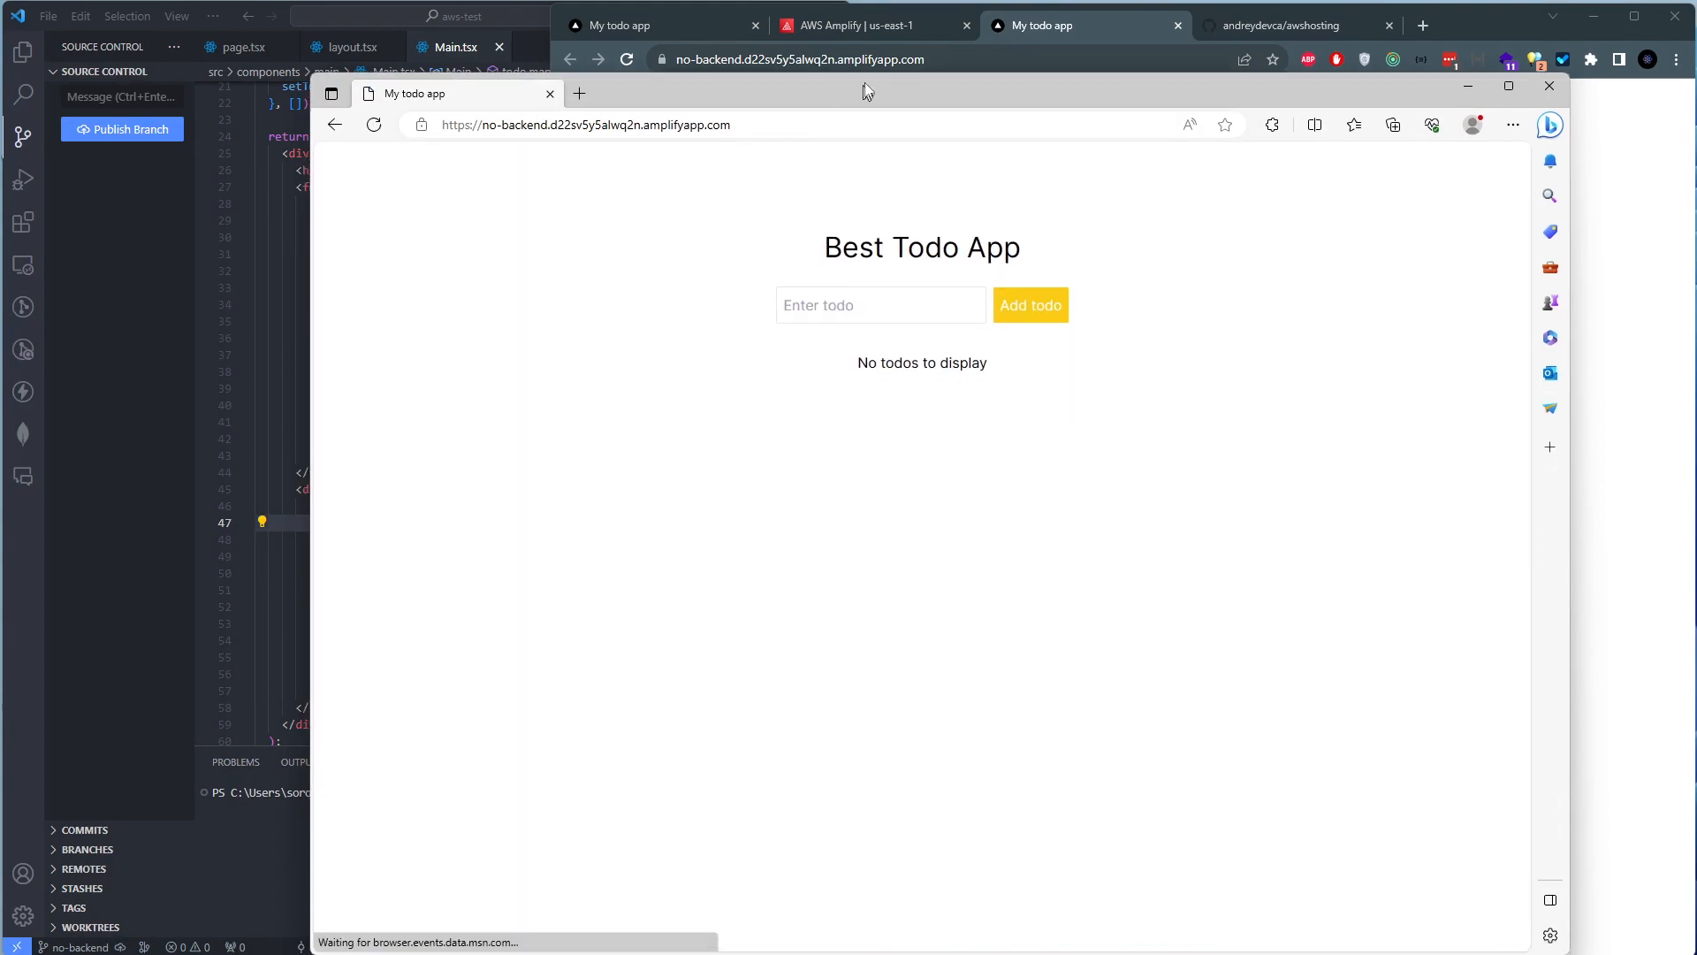
pyautogui.moveTo(1104, 97); pyautogui.dragTo(1156, 117)
pyautogui.click(932, 58)
pyautogui.hotkey('ctrl', 'a')
pyautogui.click(490, 186)
pyautogui.click(663, 135)
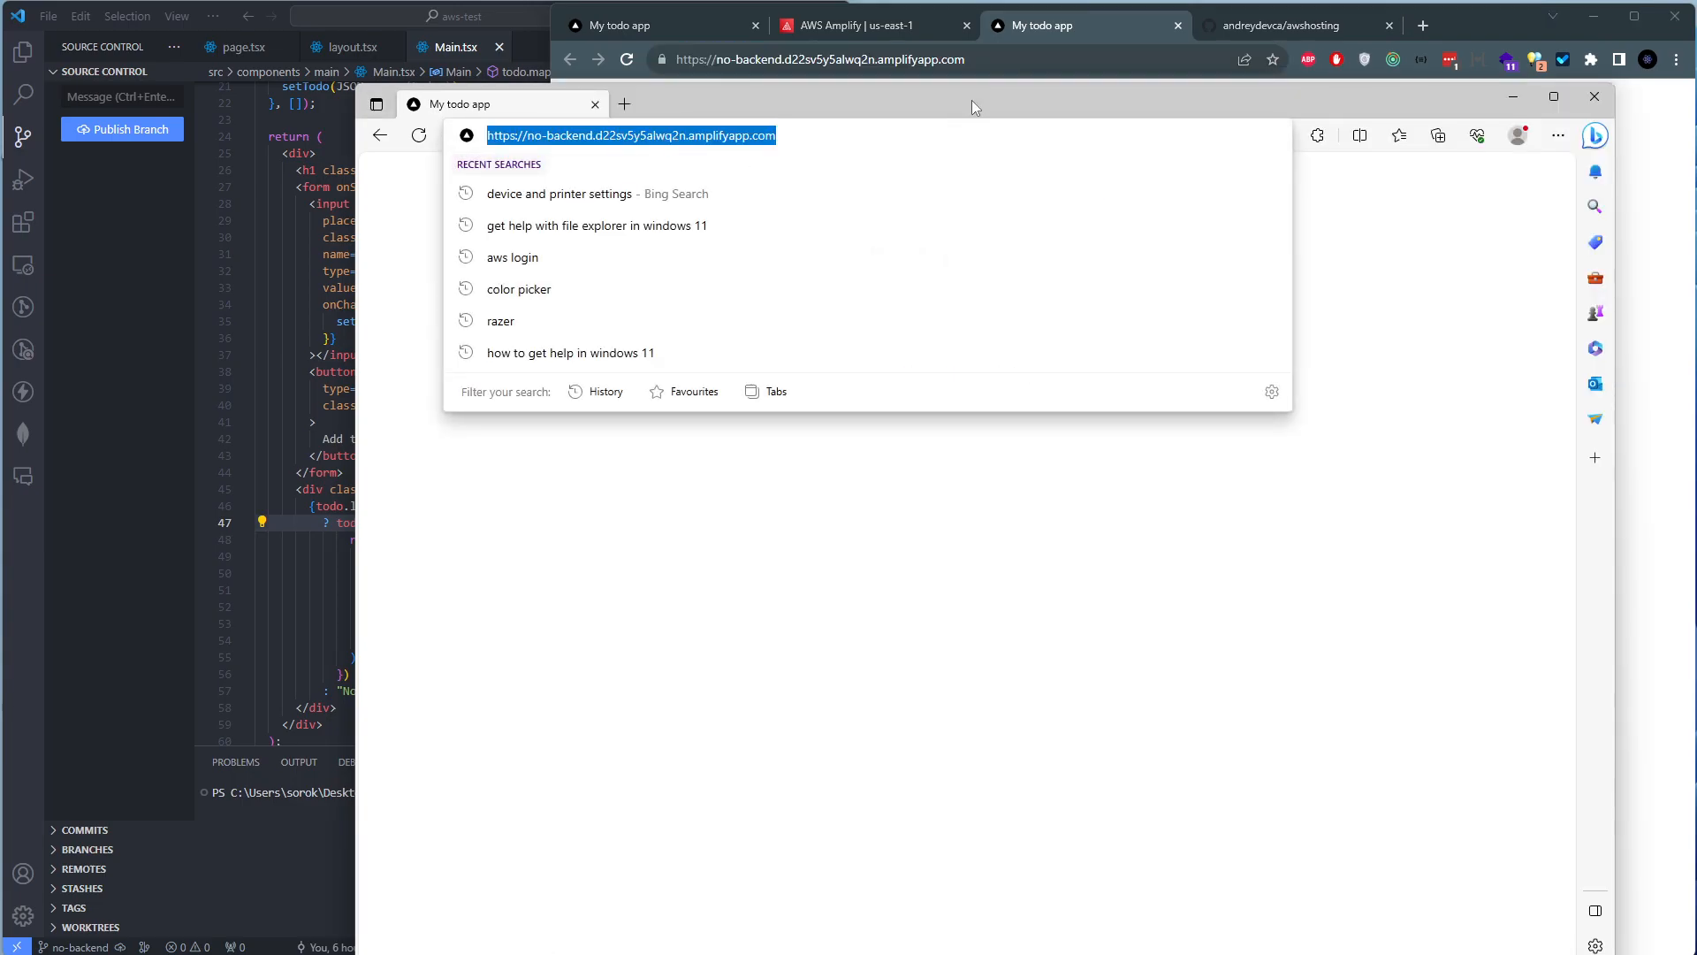
pyautogui.click(1254, 435)
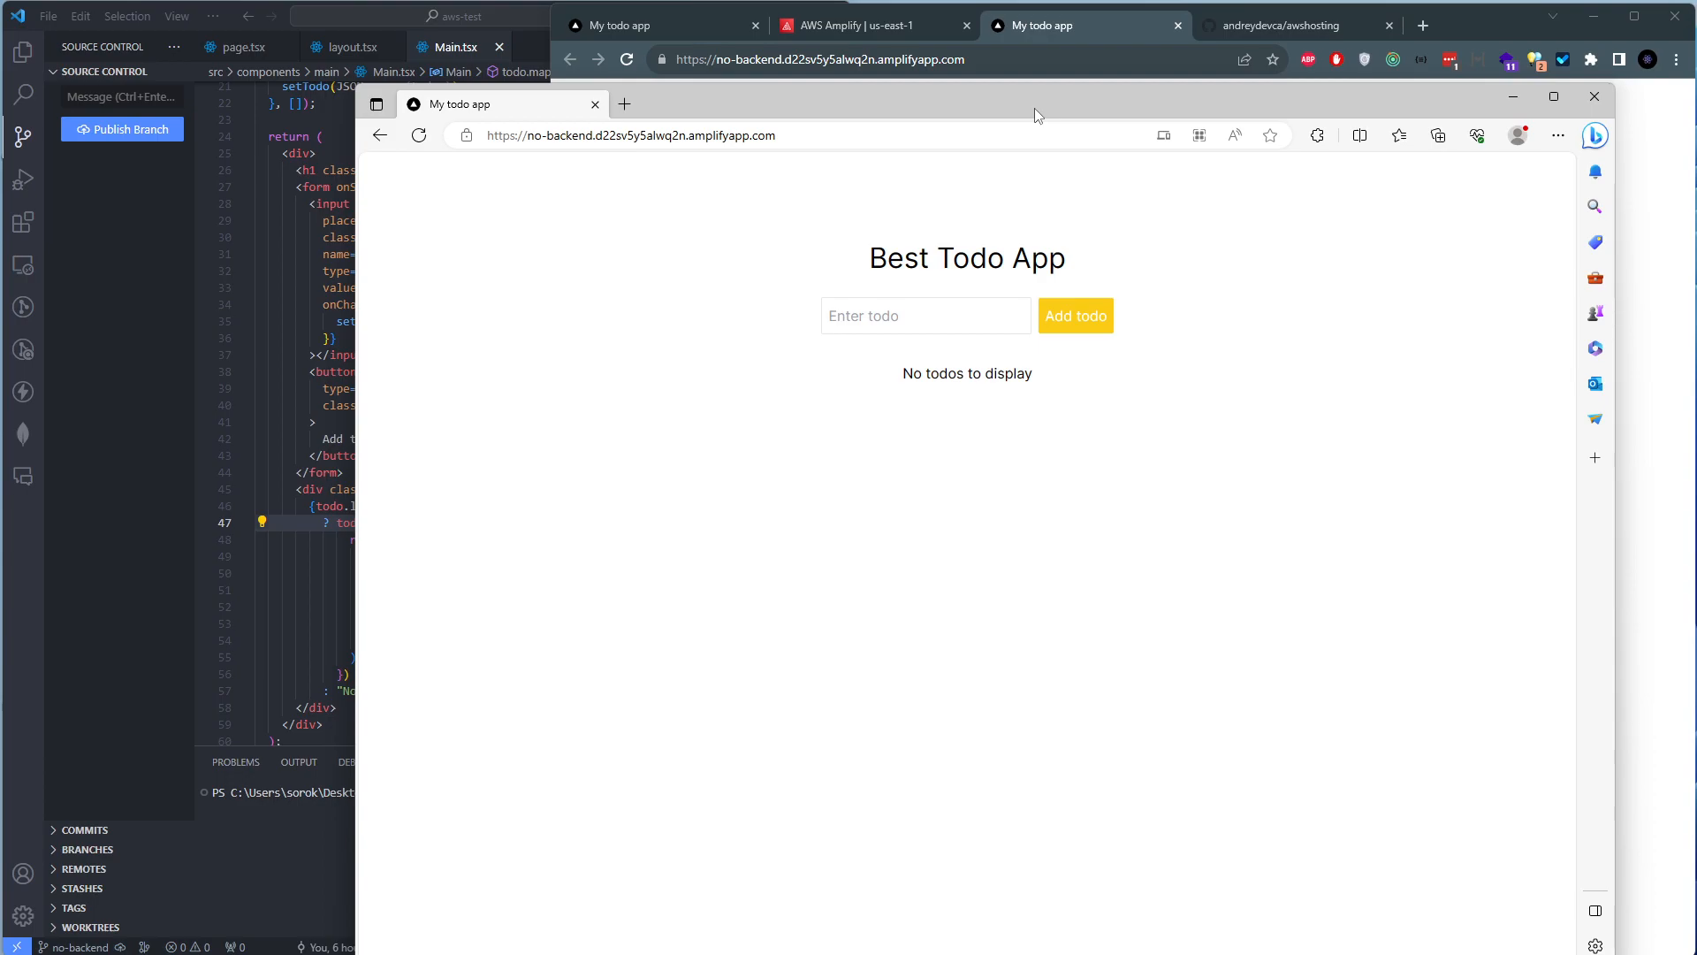
# Return to Amplify and examine the awshosting app name and its connected branch description
pyautogui.click(1061, 31)
pyautogui.click(914, 33)
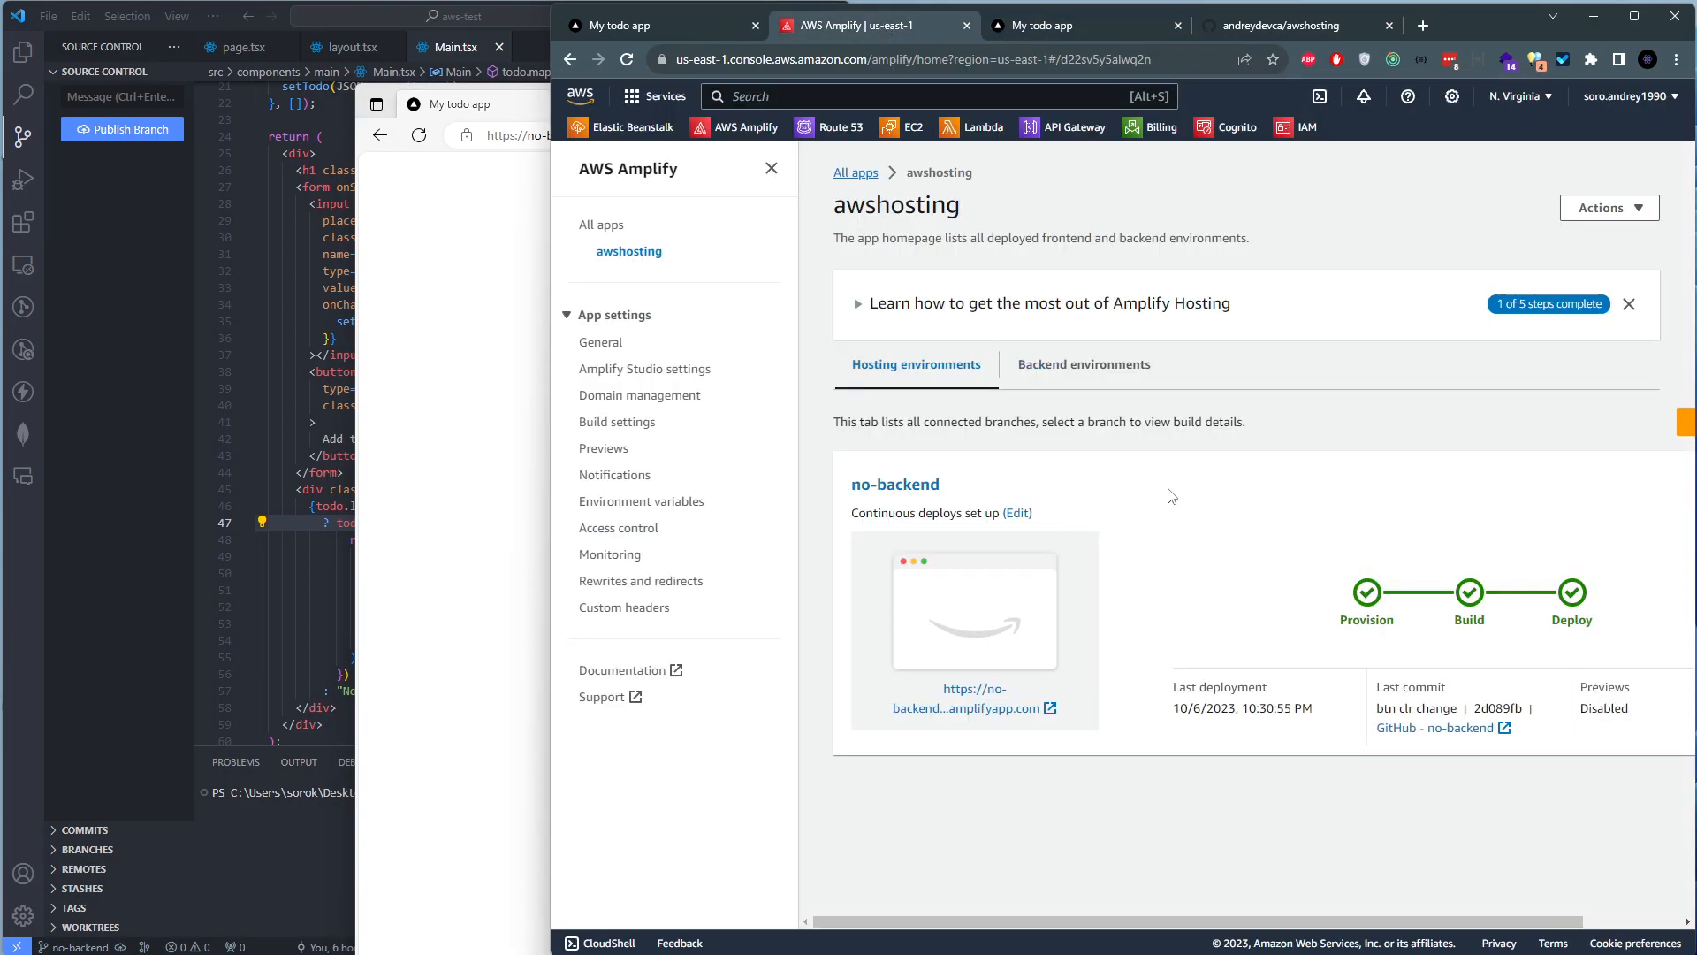
pyautogui.moveTo(1243, 421); pyautogui.dragTo(832, 422)
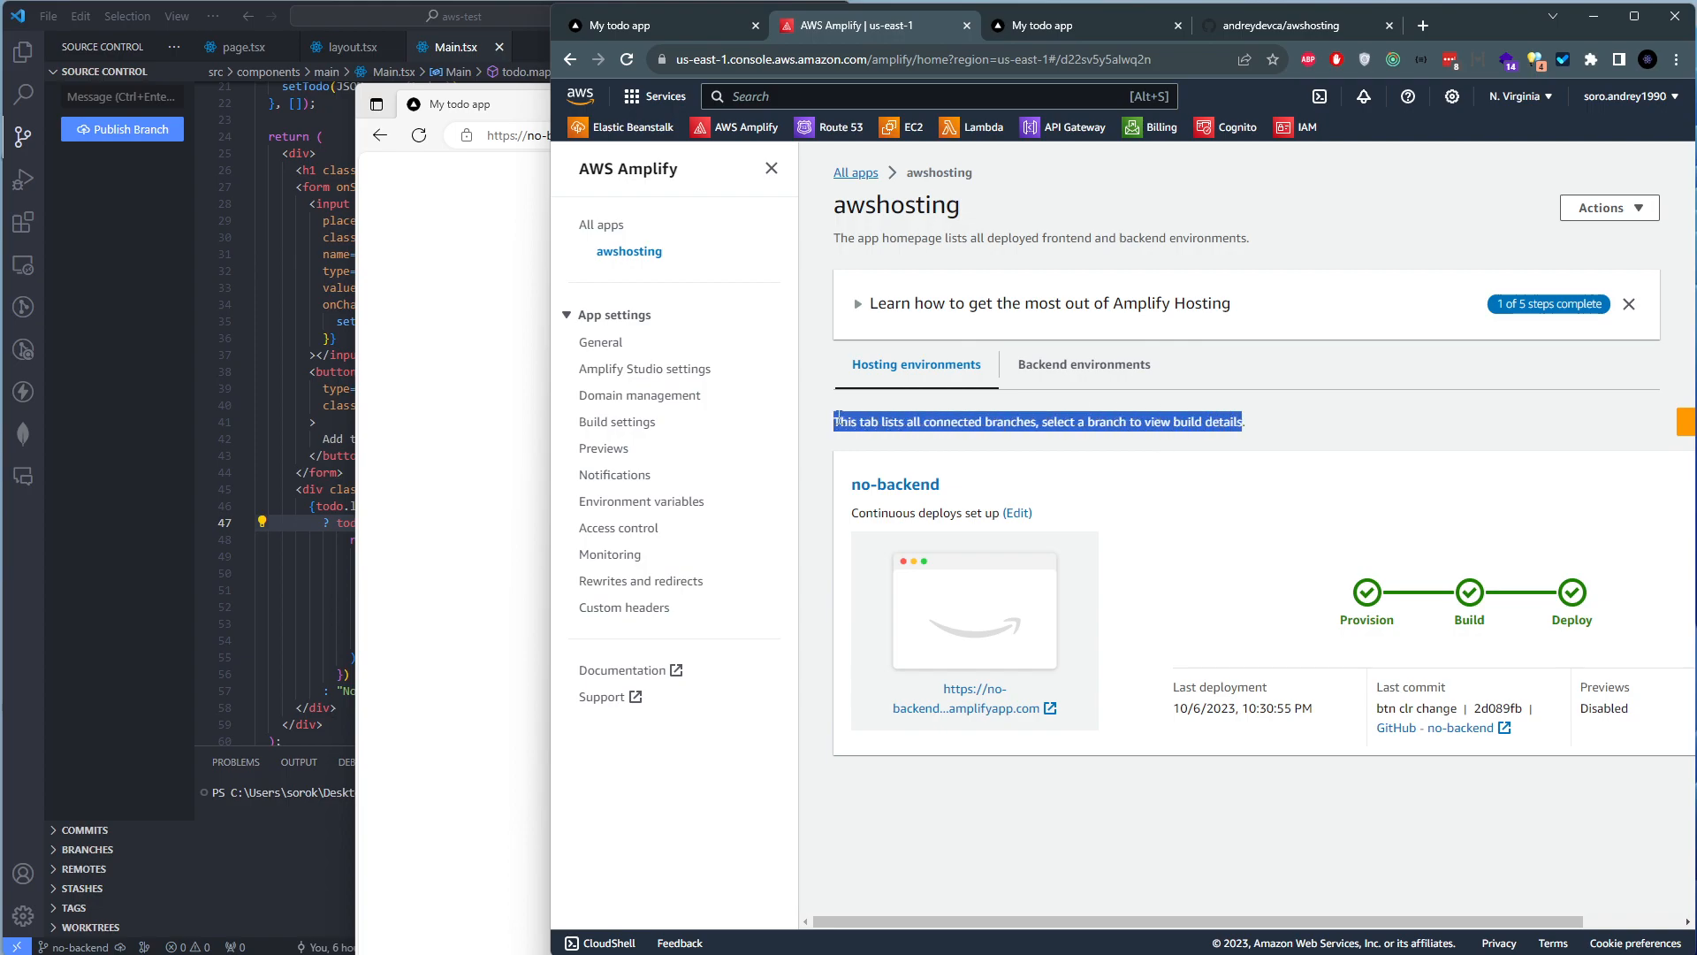
pyautogui.doubleClick(879, 204)
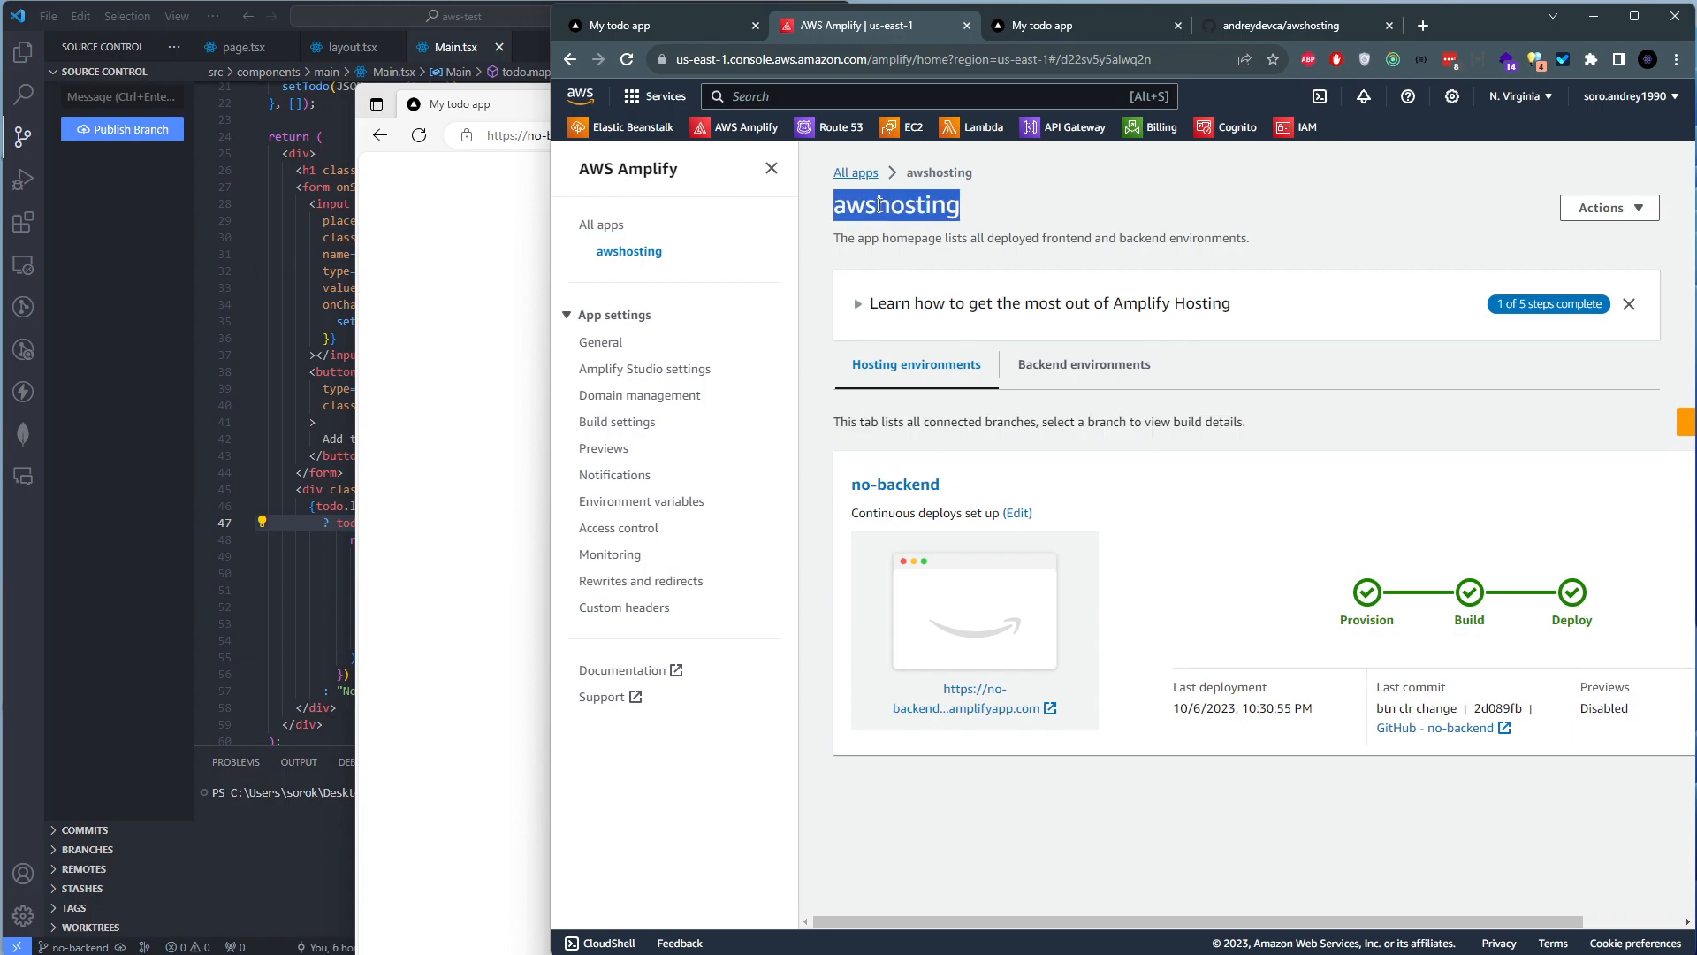
pyautogui.click(518, 248)
pyautogui.click(887, 29)
pyautogui.click(955, 234)
pyautogui.moveTo(953, 206); pyautogui.dragTo(831, 206)
pyautogui.click(862, 231)
pyautogui.click(959, 209)
pyautogui.click(1007, 216)
pyautogui.moveTo(961, 209); pyautogui.dragTo(856, 208)
pyautogui.click(848, 207)
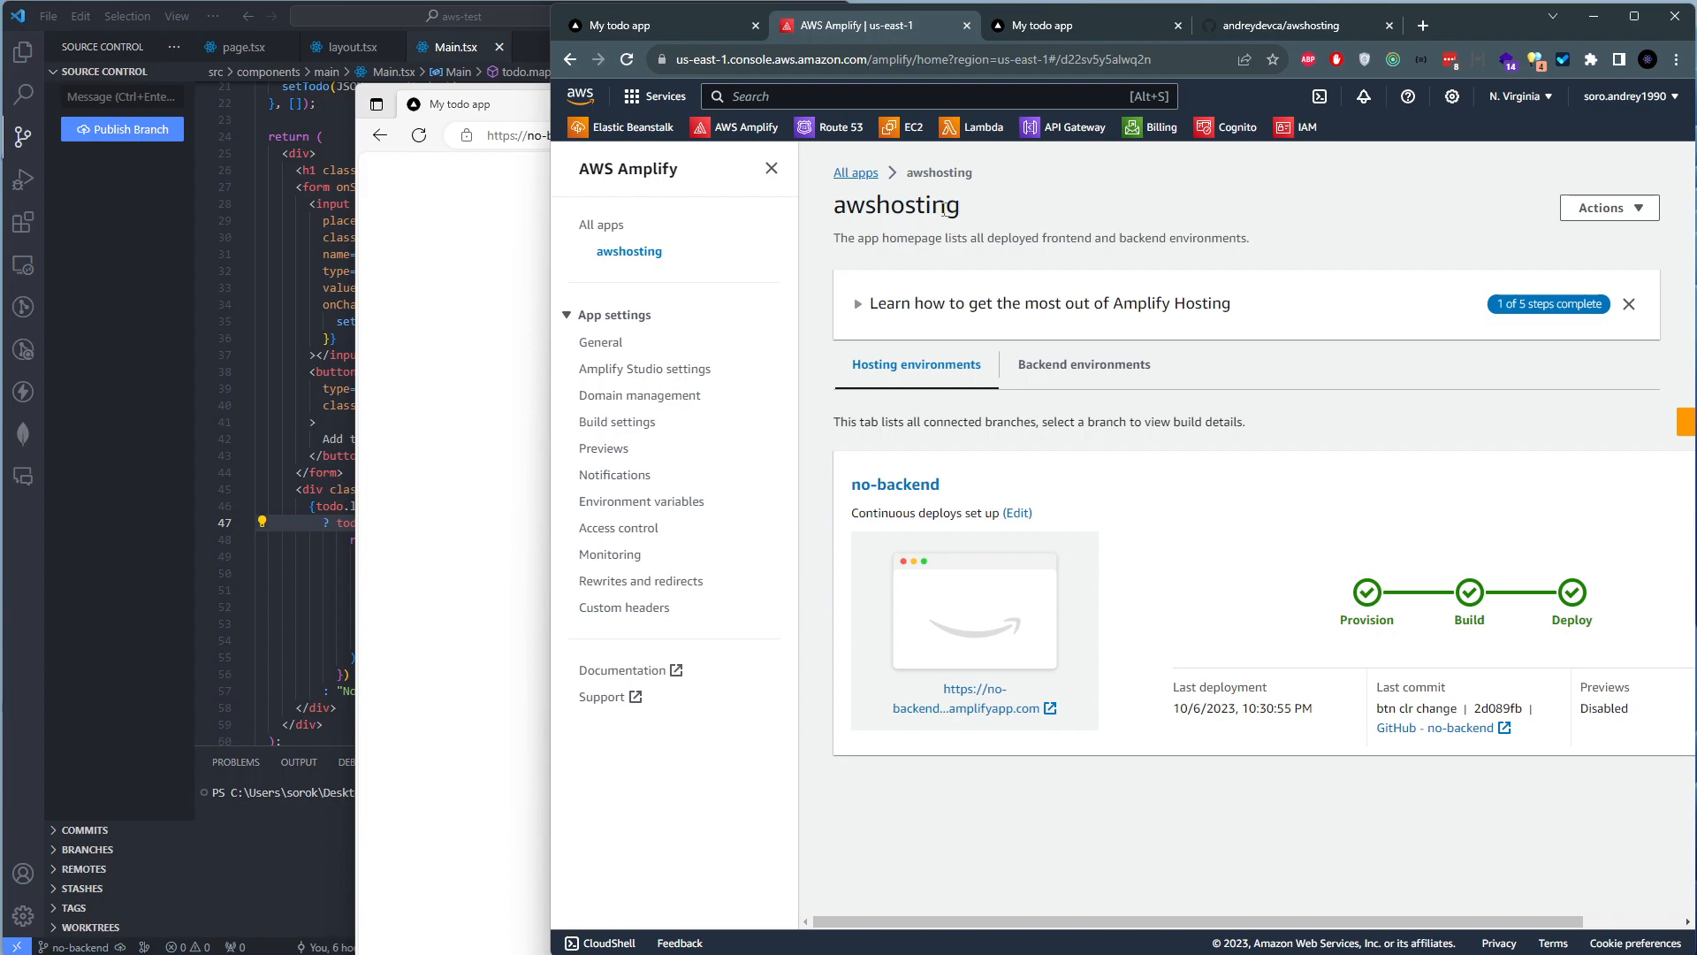
# Check the todo app's web address in Edge again, and bring the code editor in front of the Edge window
pyautogui.click(459, 297)
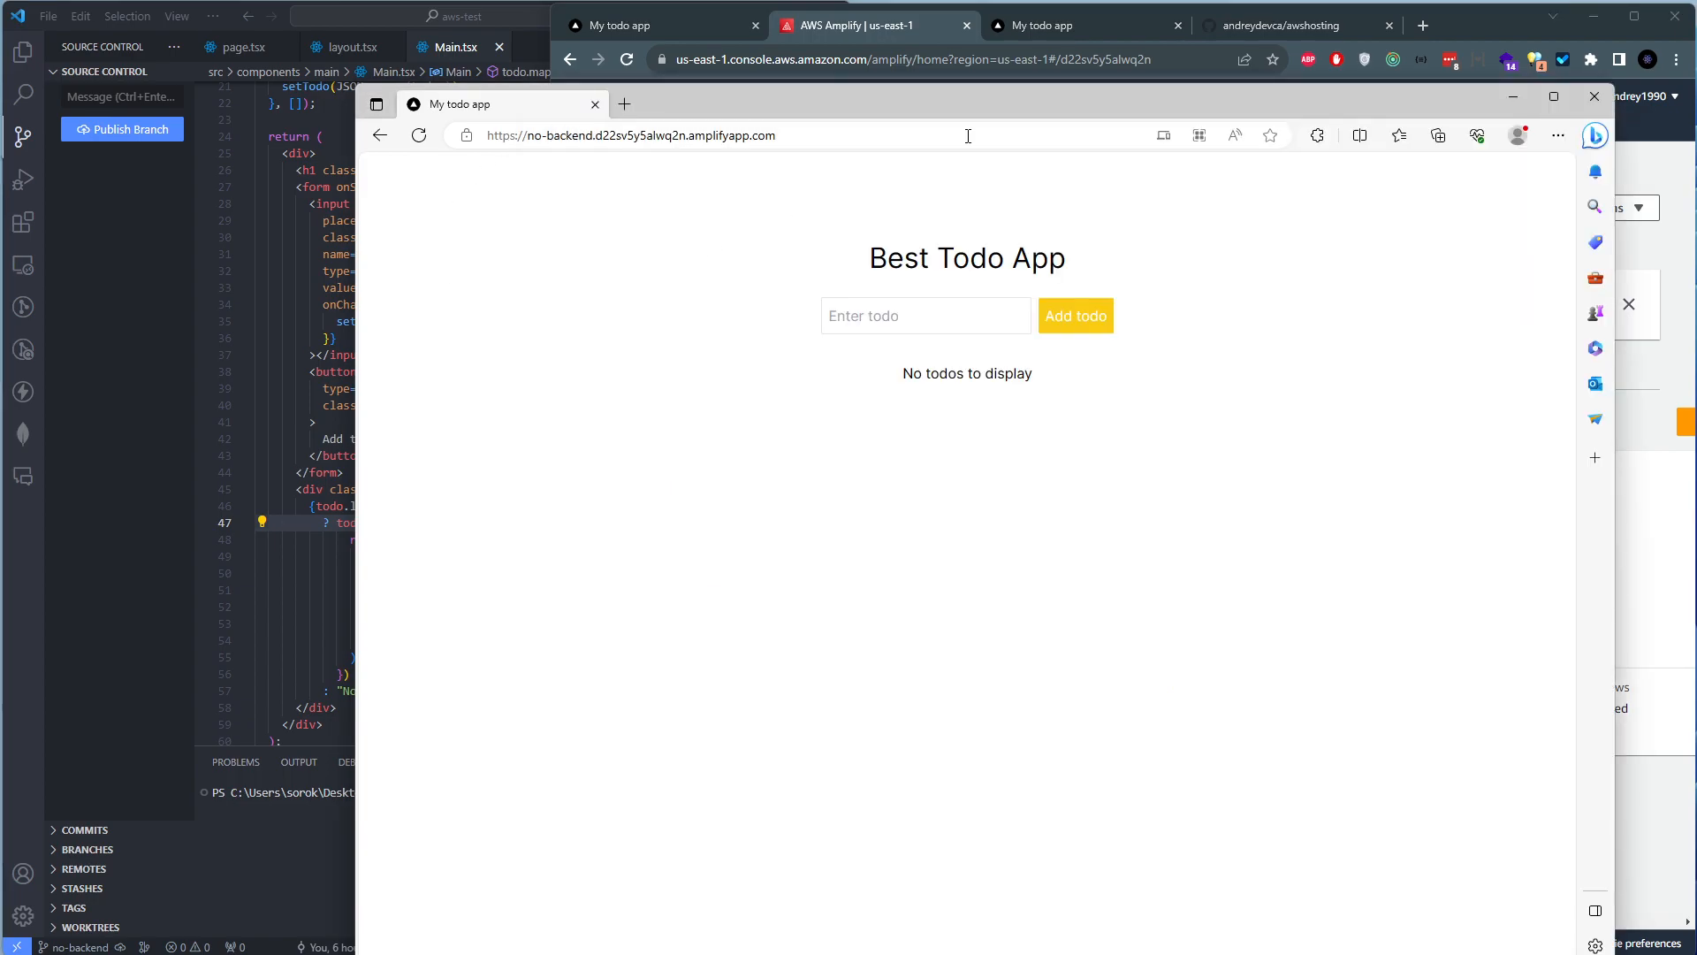
pyautogui.click(799, 136)
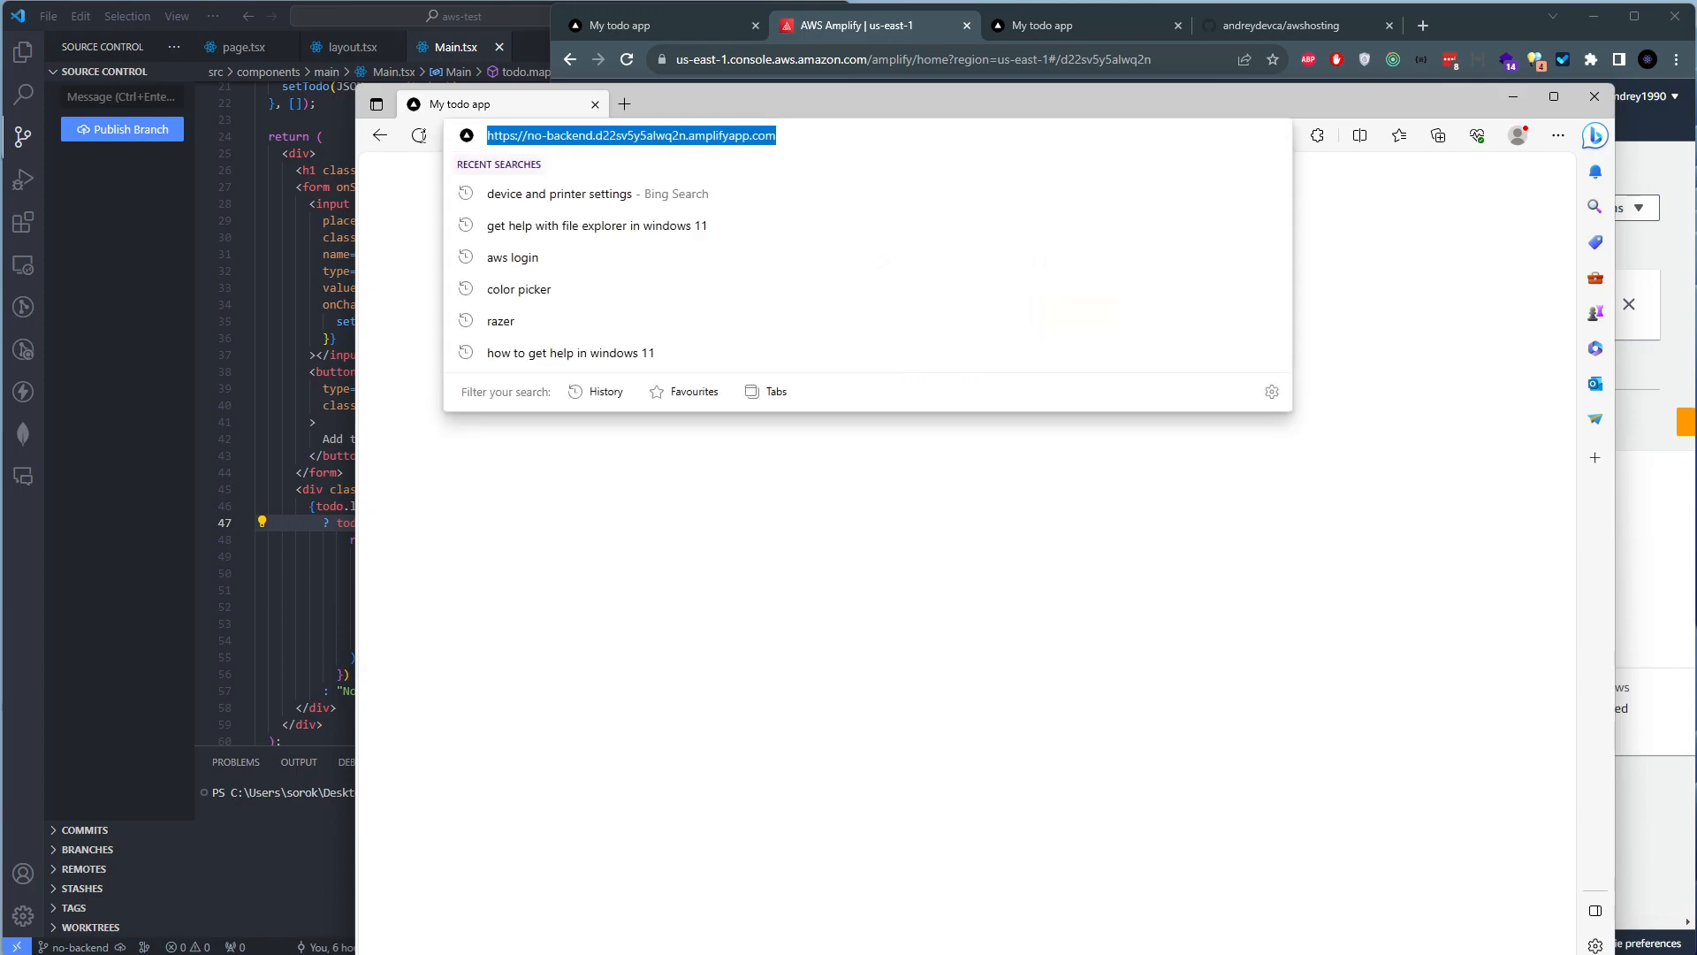
pyautogui.click(626, 526)
pyautogui.click(880, 25)
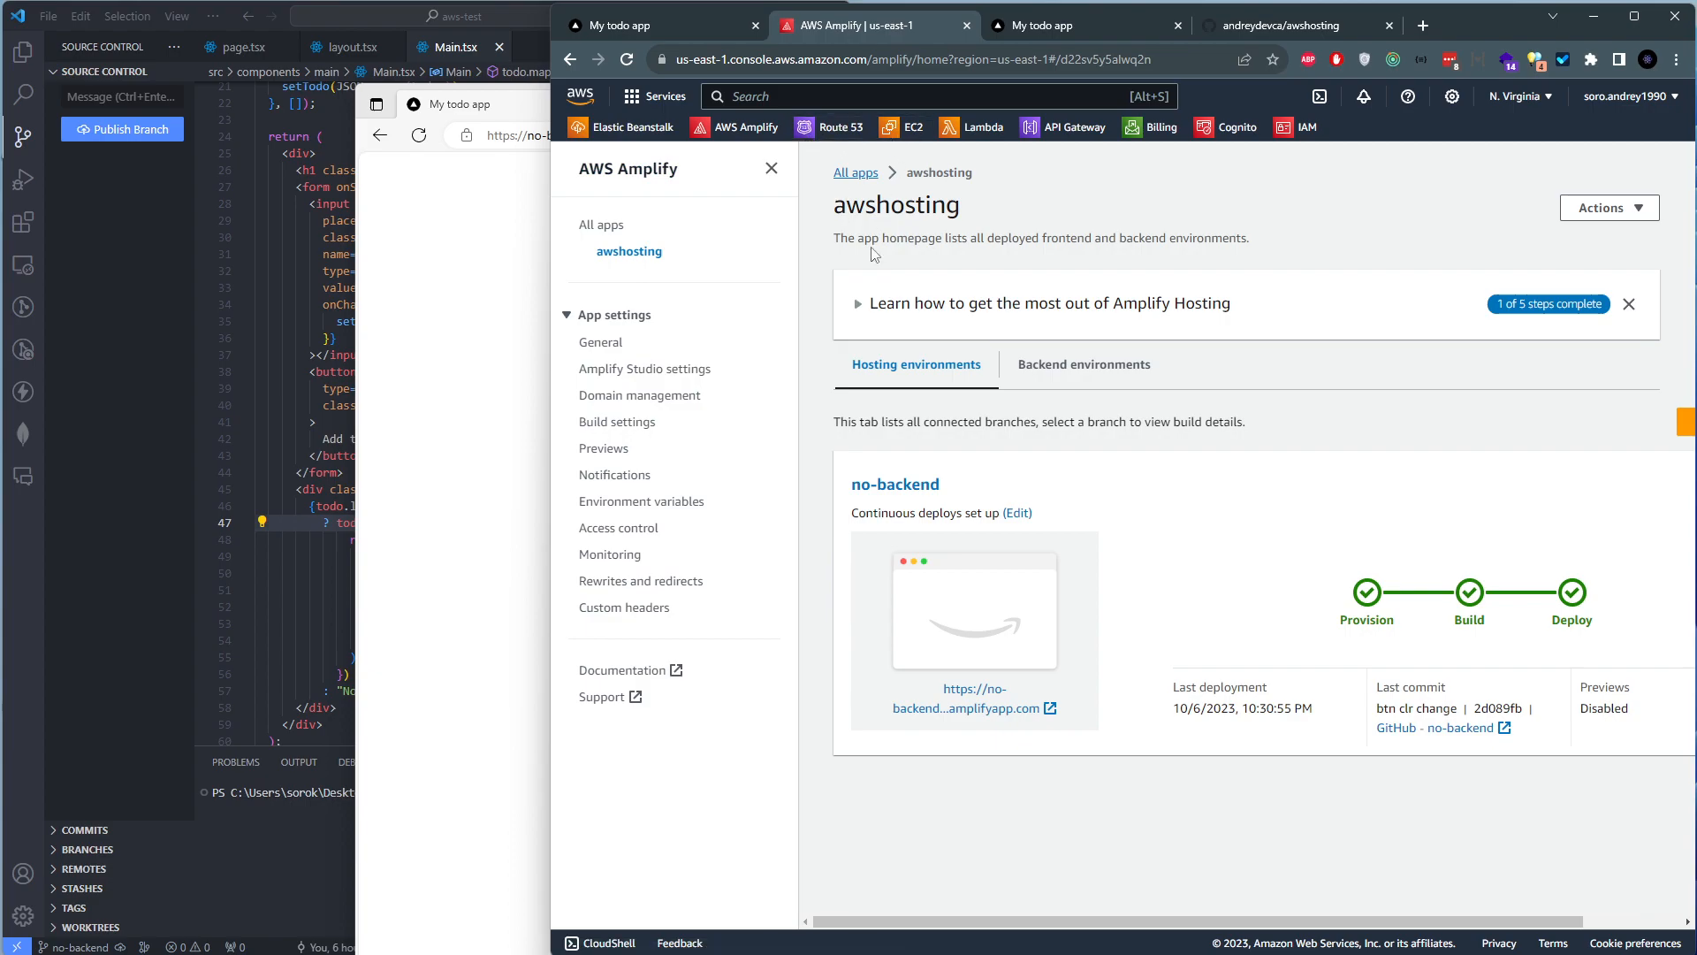
pyautogui.click(336, 304)
pyautogui.click(1049, 324)
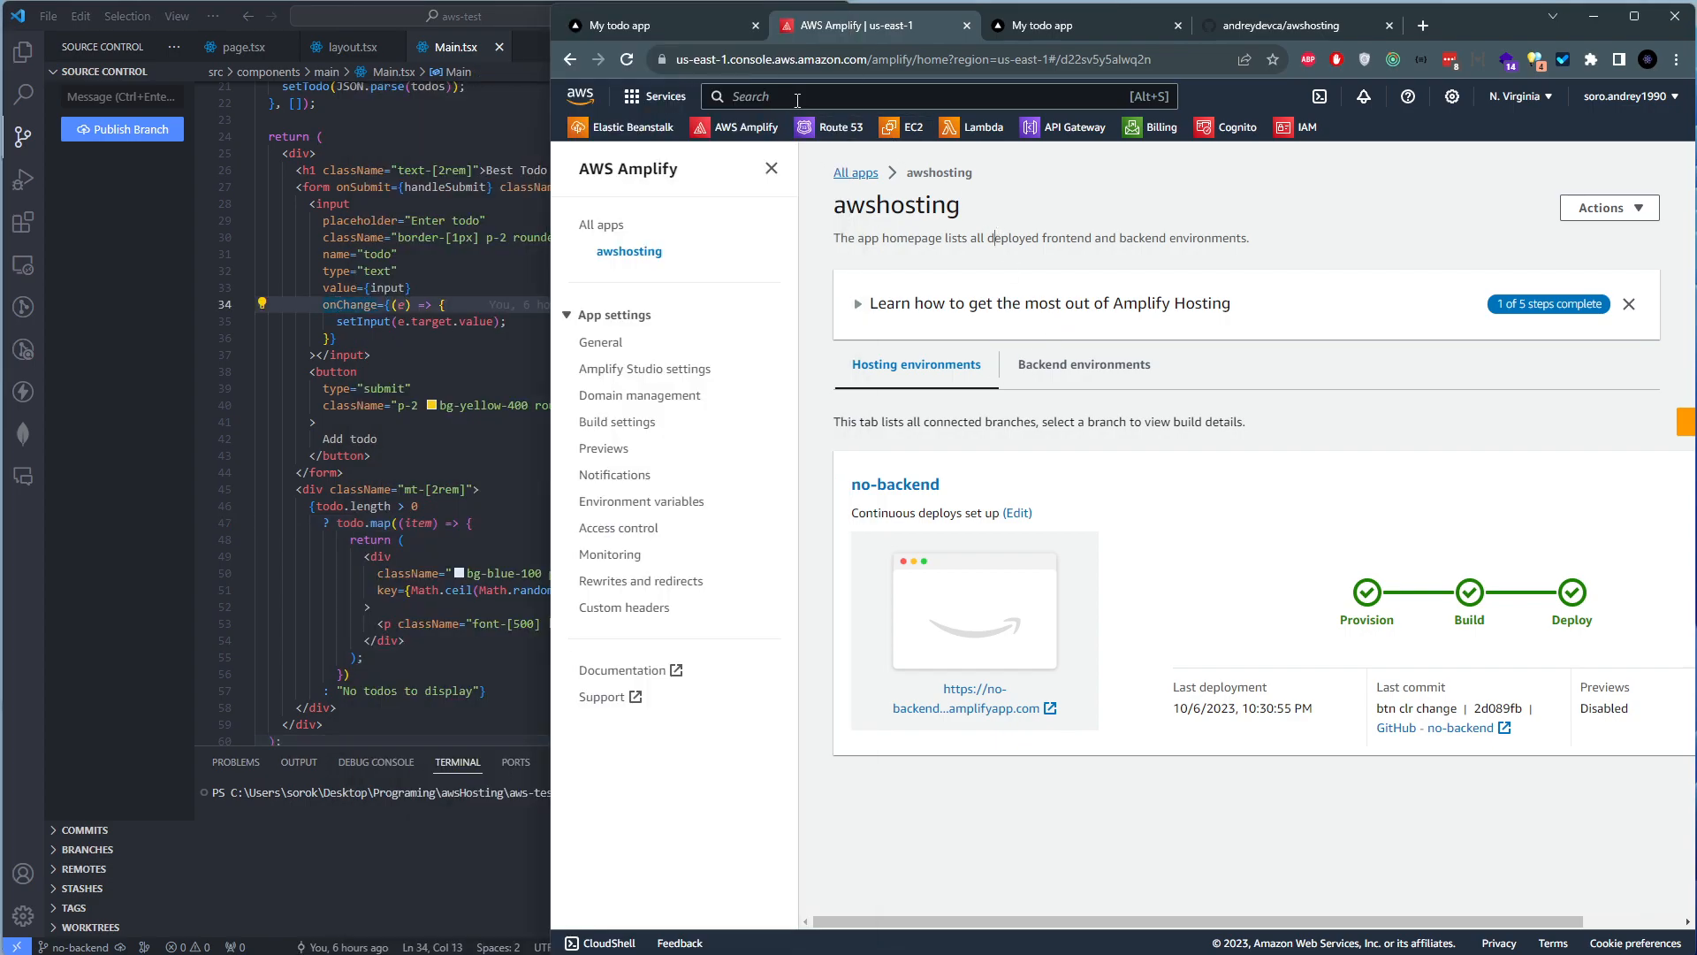
# Examine the deployed todo app's heading and todo item in the main browser
pyautogui.click(1018, 32)
pyautogui.moveTo(1019, 200); pyautogui.dragTo(1187, 197)
pyautogui.click(1264, 398)
pyautogui.moveTo(1077, 334); pyautogui.dragTo(1183, 329)
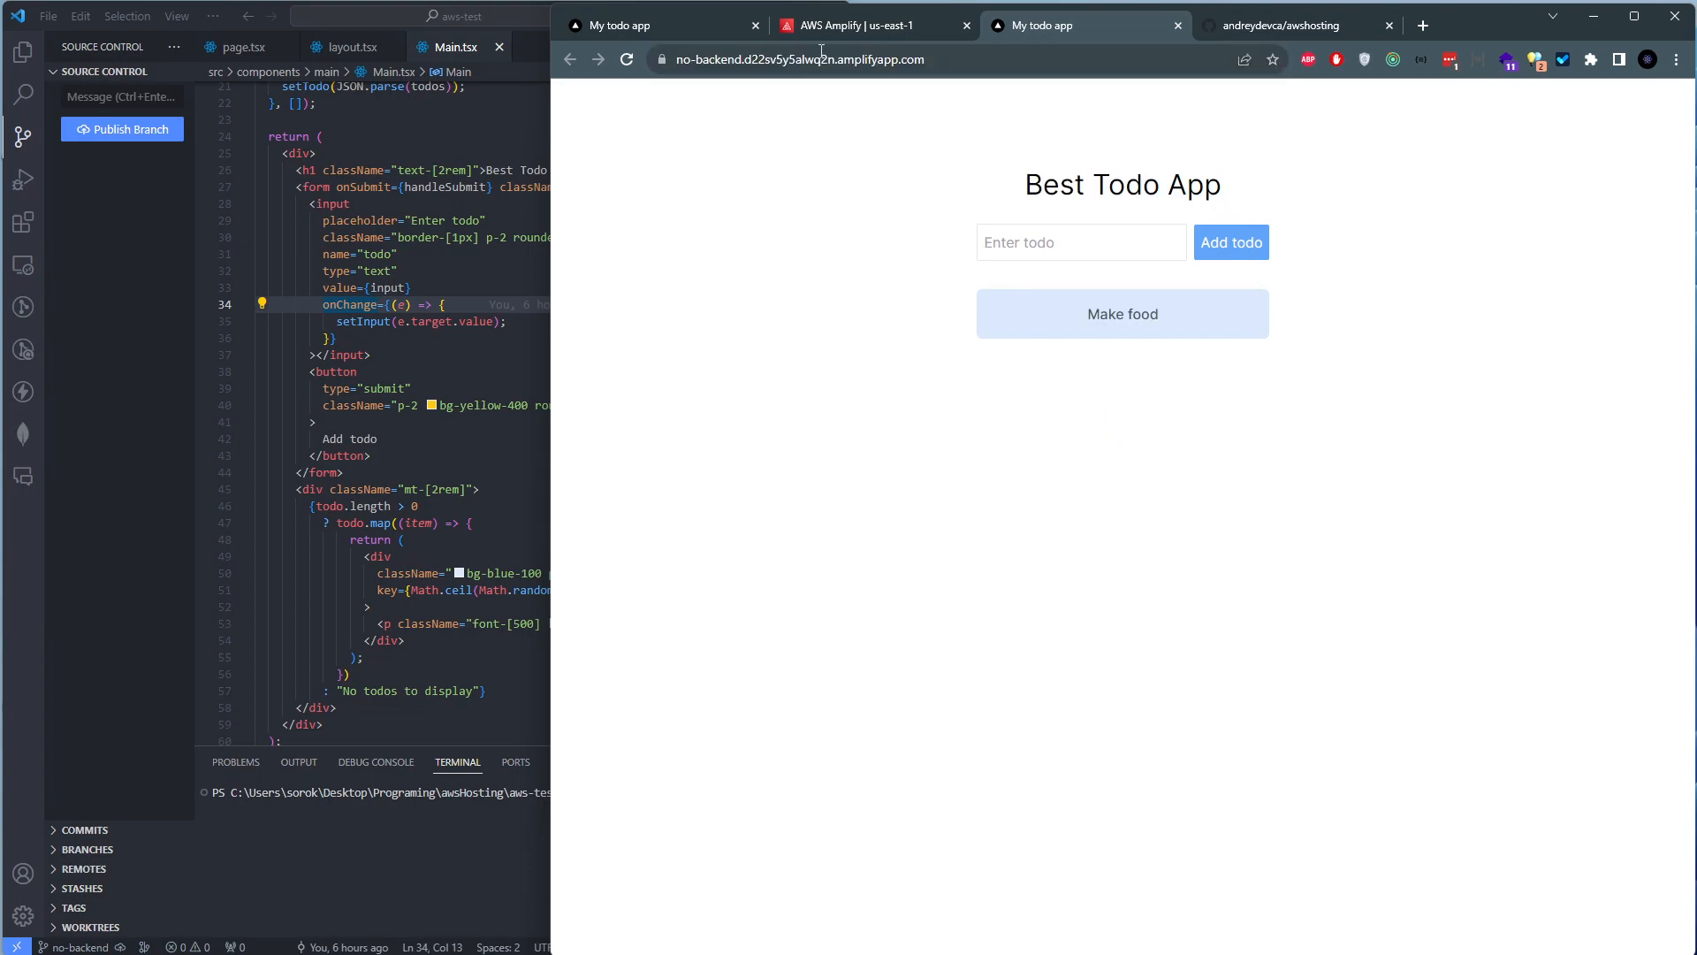
# Open the awshosting app's domain management settings in Amplify and review its amplifyapp.com domain
pyautogui.click(846, 25)
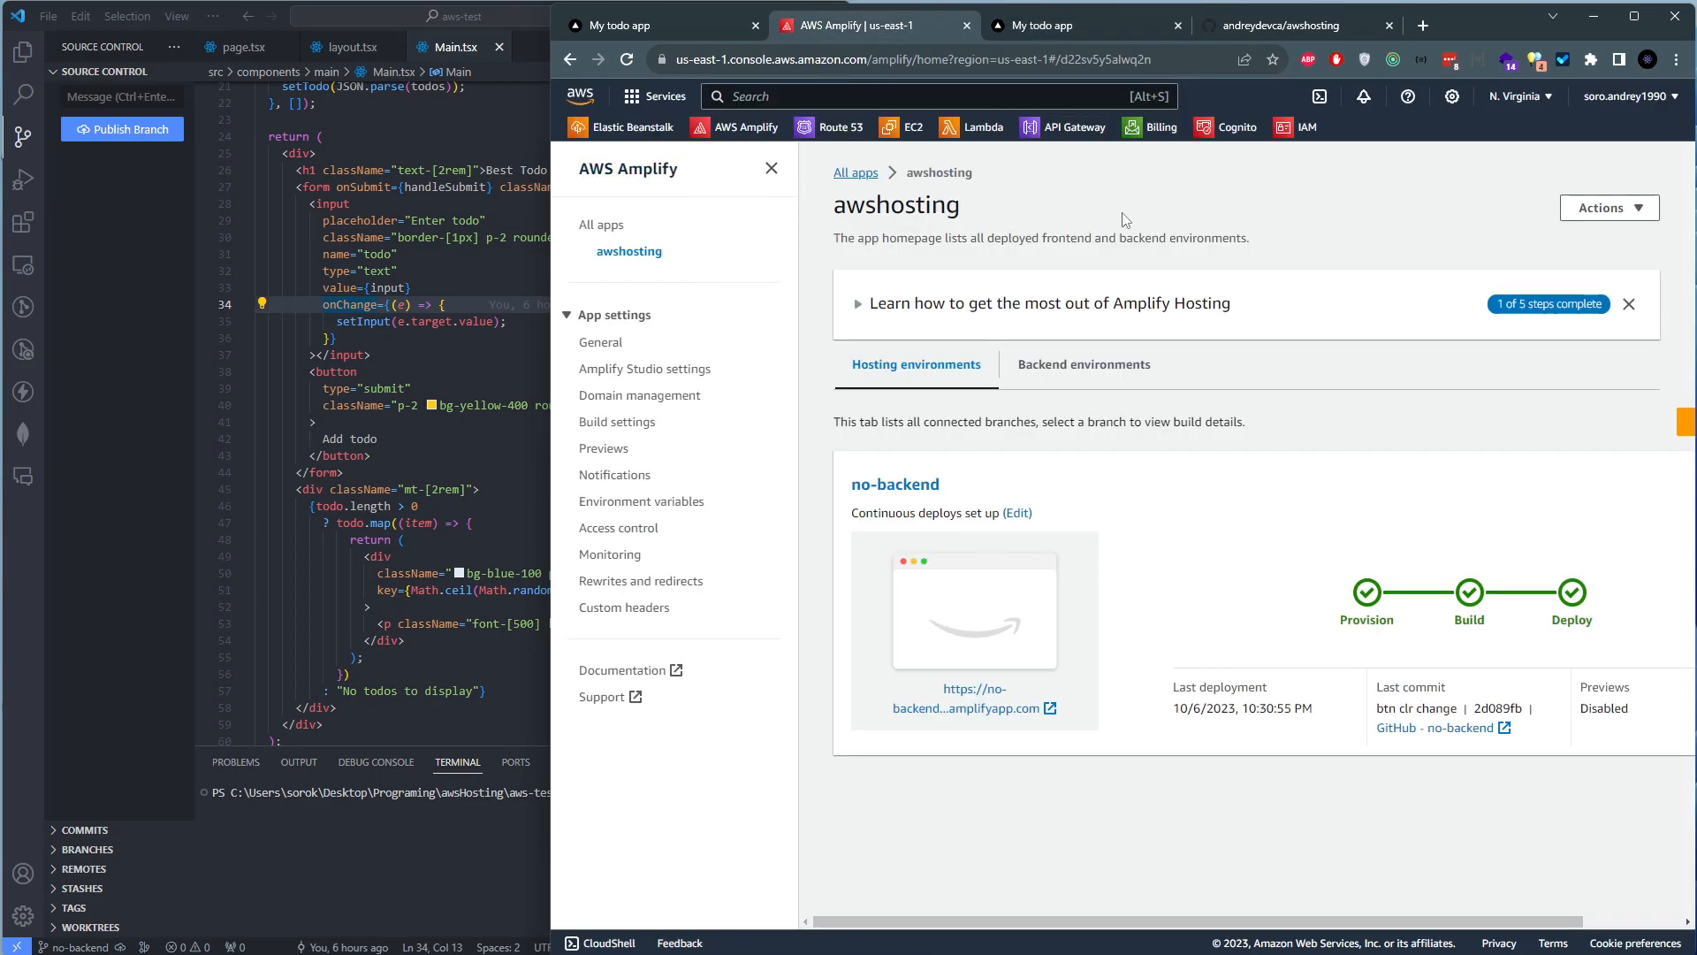
pyautogui.click(658, 398)
pyautogui.moveTo(850, 212); pyautogui.dragTo(1217, 486)
pyautogui.click(1167, 623)
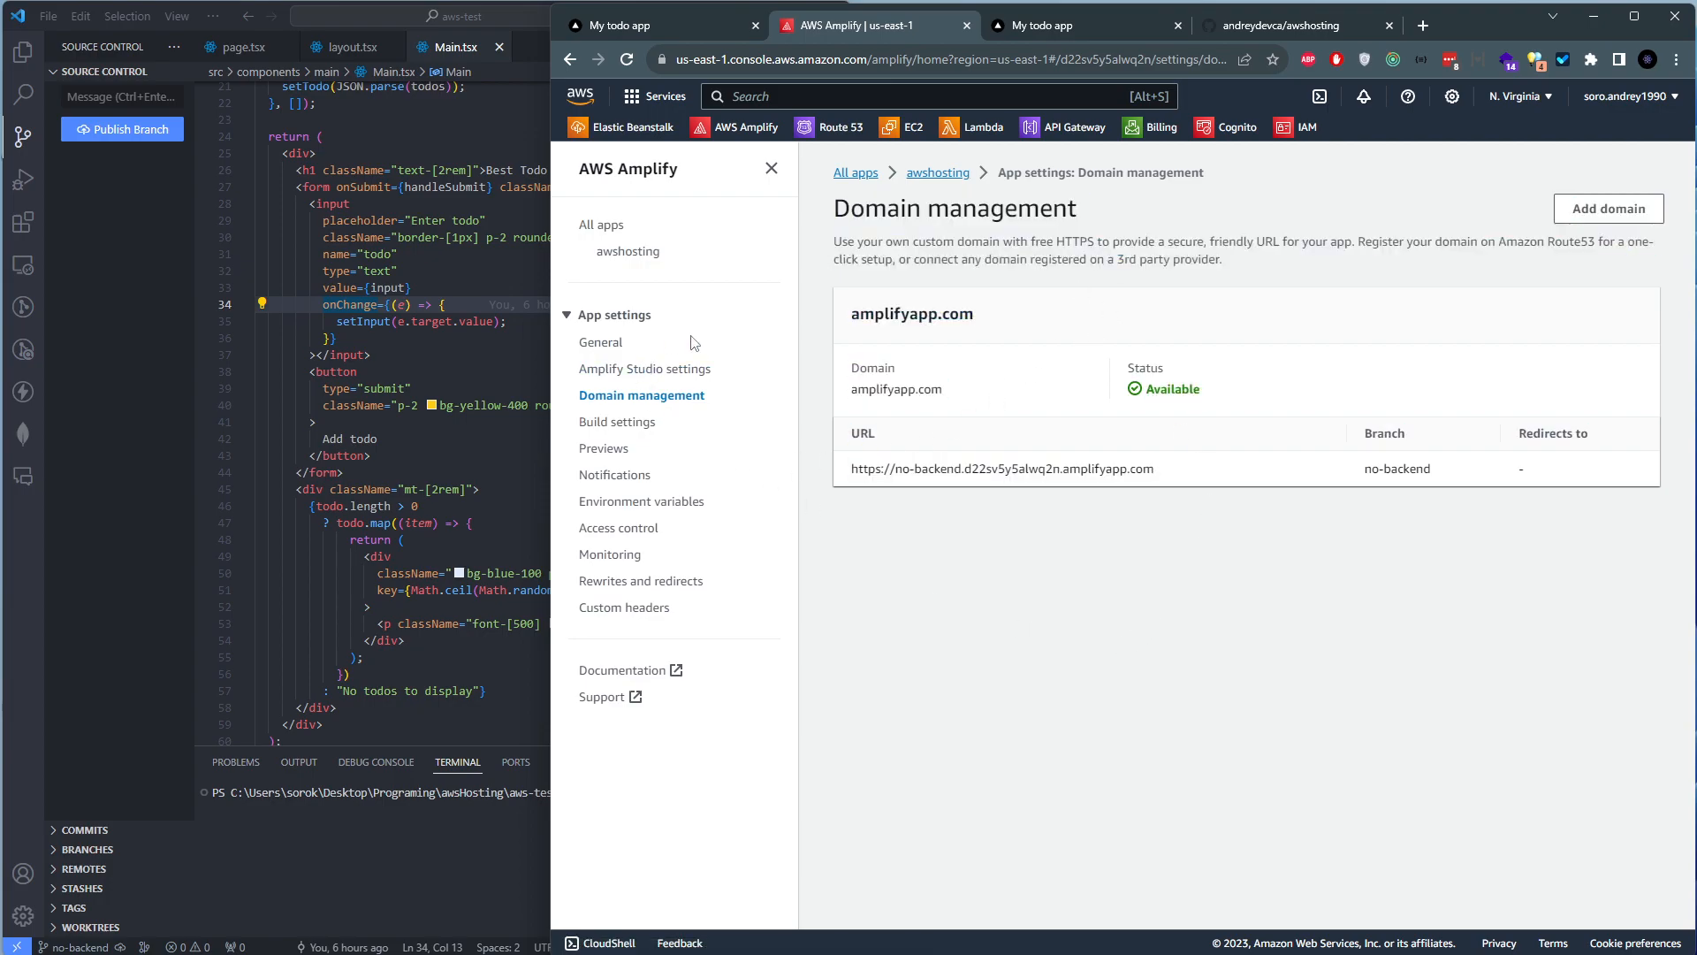